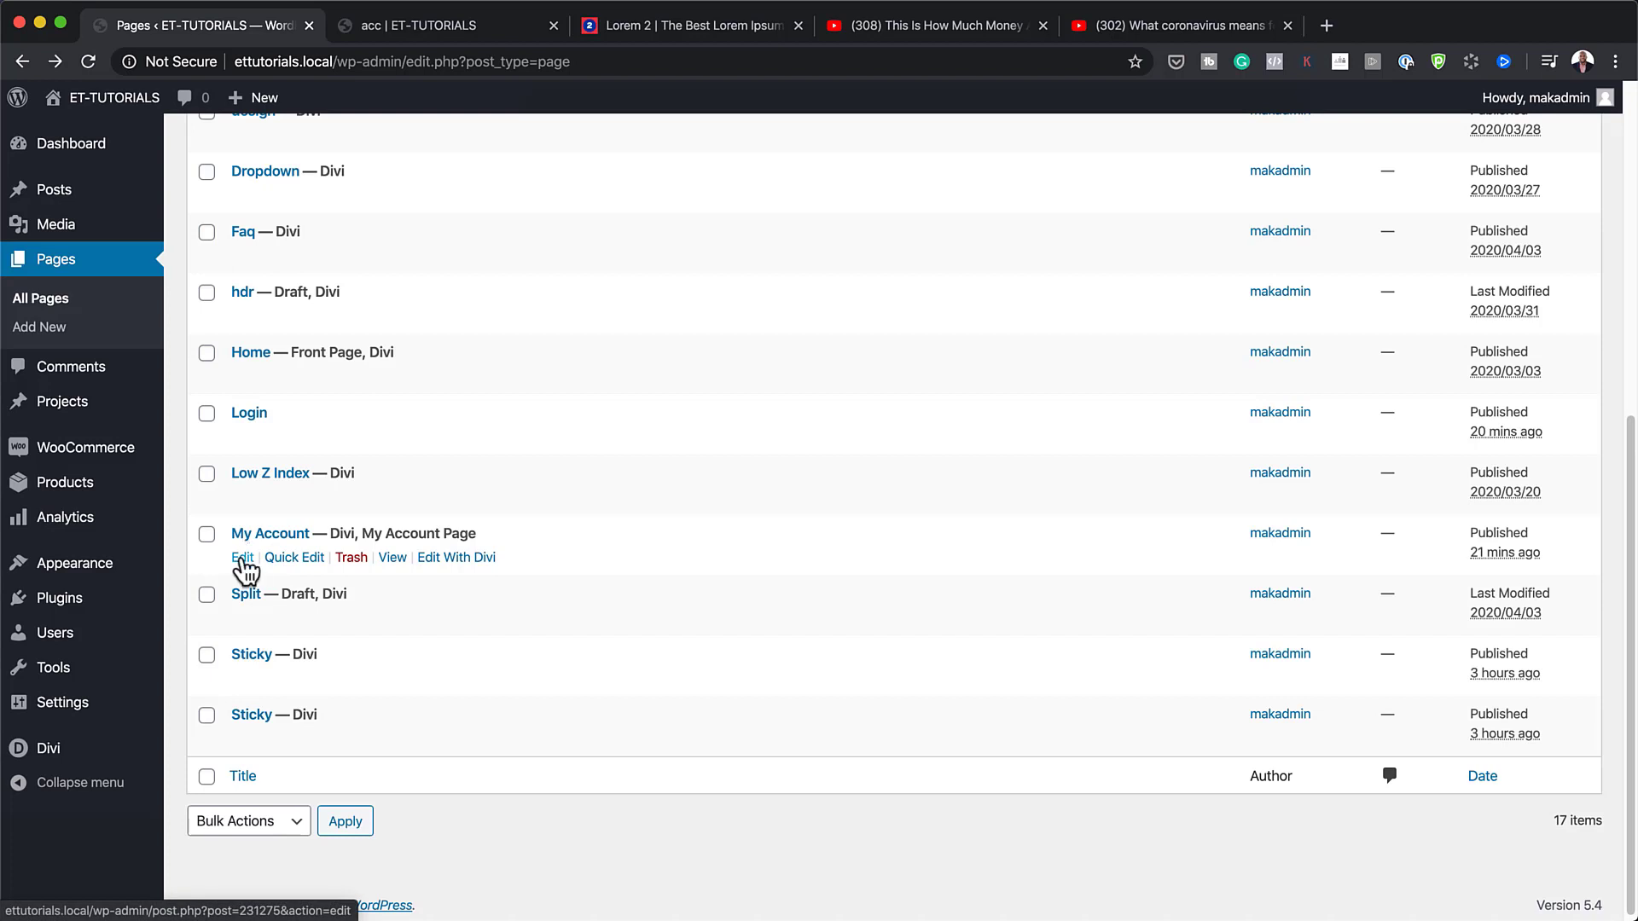
- Edit the My Account page in the default editor, add the shortcode [woocommerce_my_account], and update the page
{"action": "left_click", "coordinate": [243, 559]}
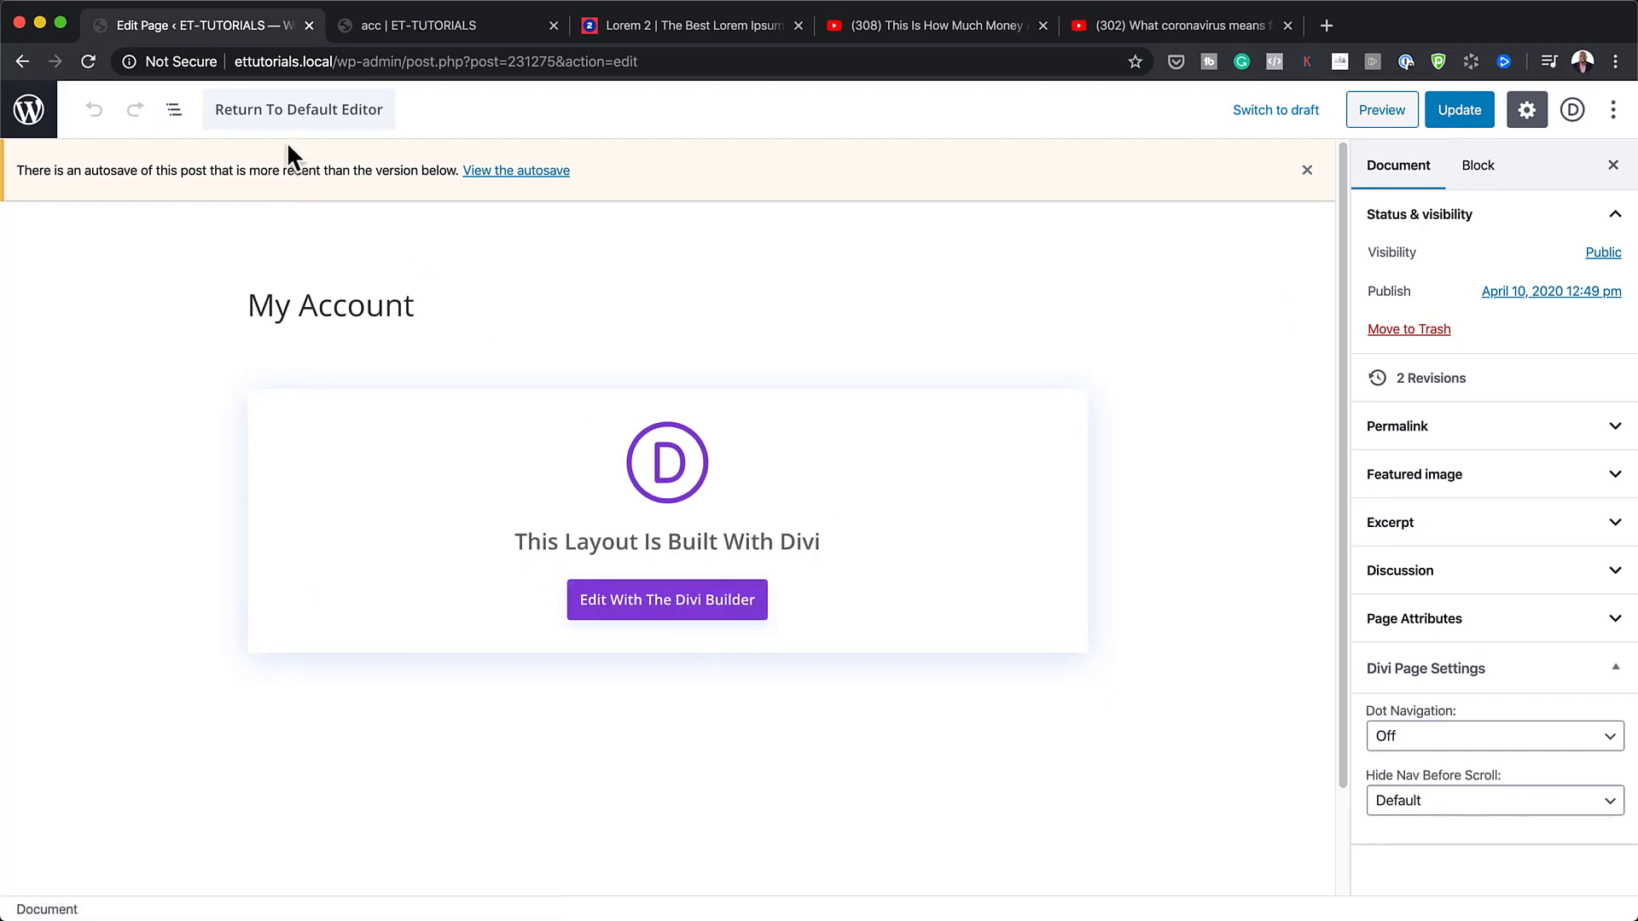
{"action": "left_click", "coordinate": [304, 118]}
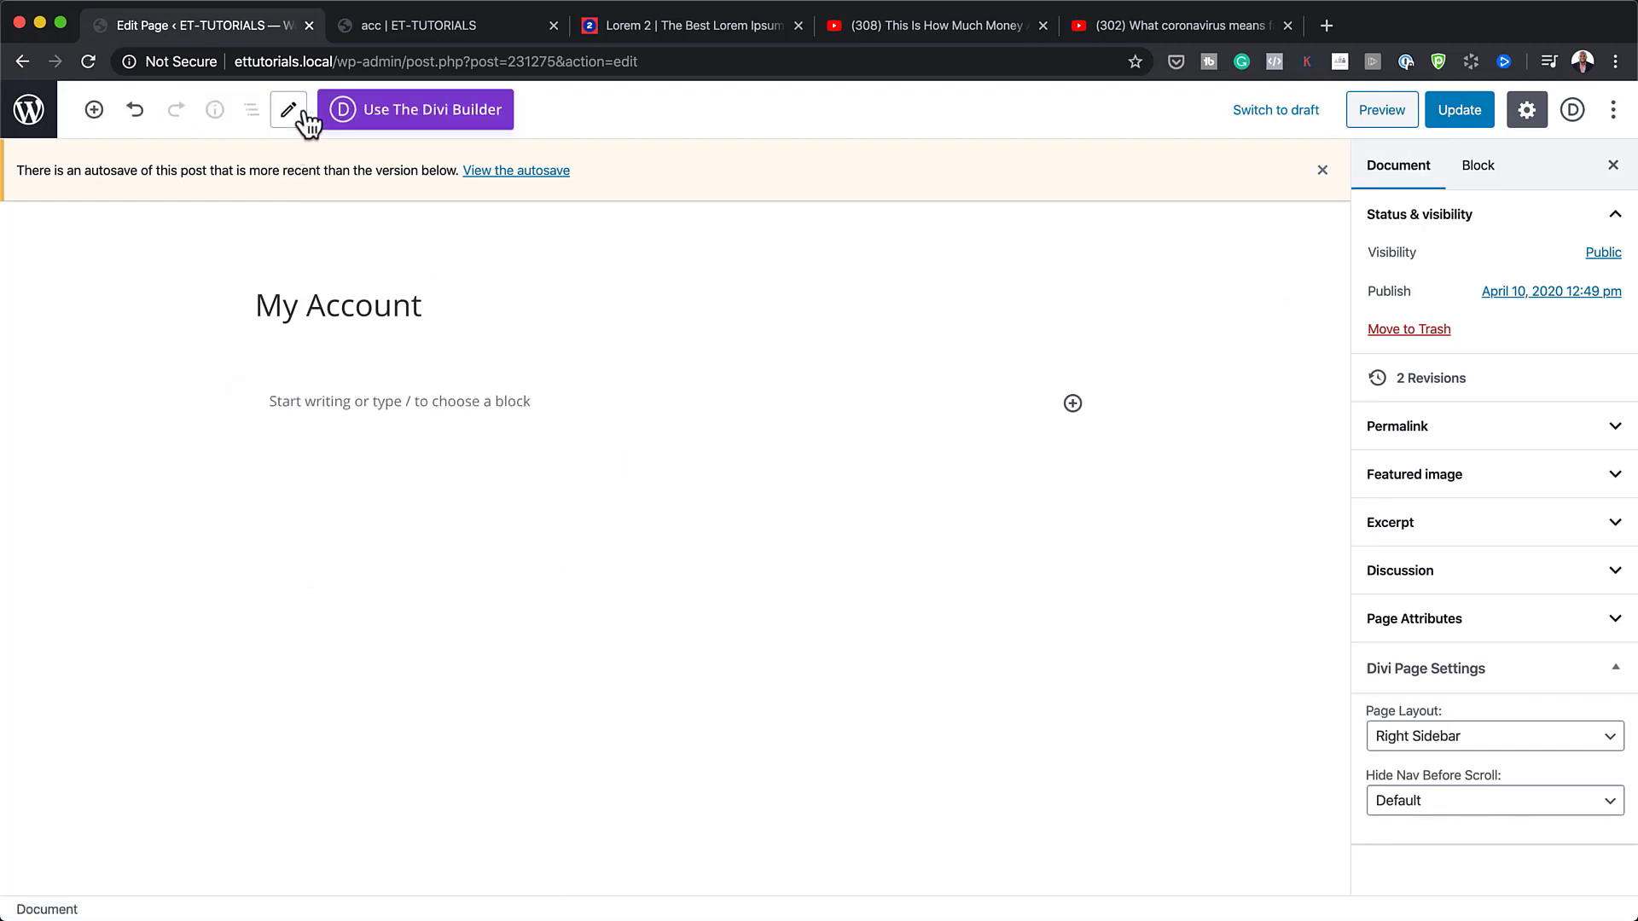
{"action": "left_click", "coordinate": [384, 400]}
{"action": "type", "text": "[woocommerce_my_account]"}
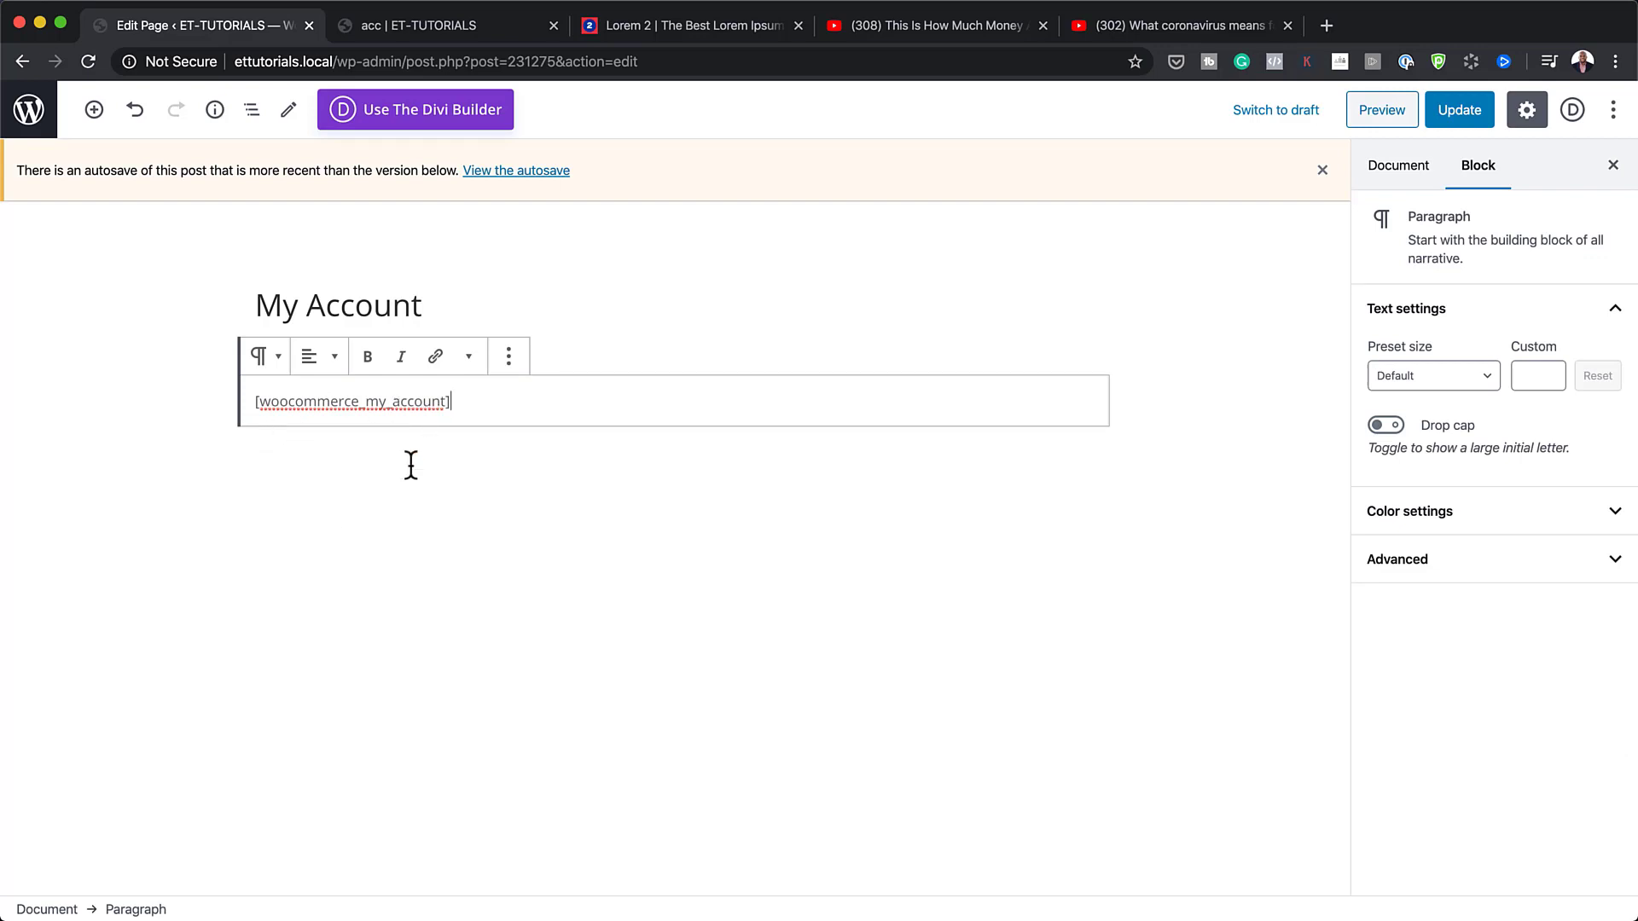
{"action": "left_click", "coordinate": [1471, 122]}
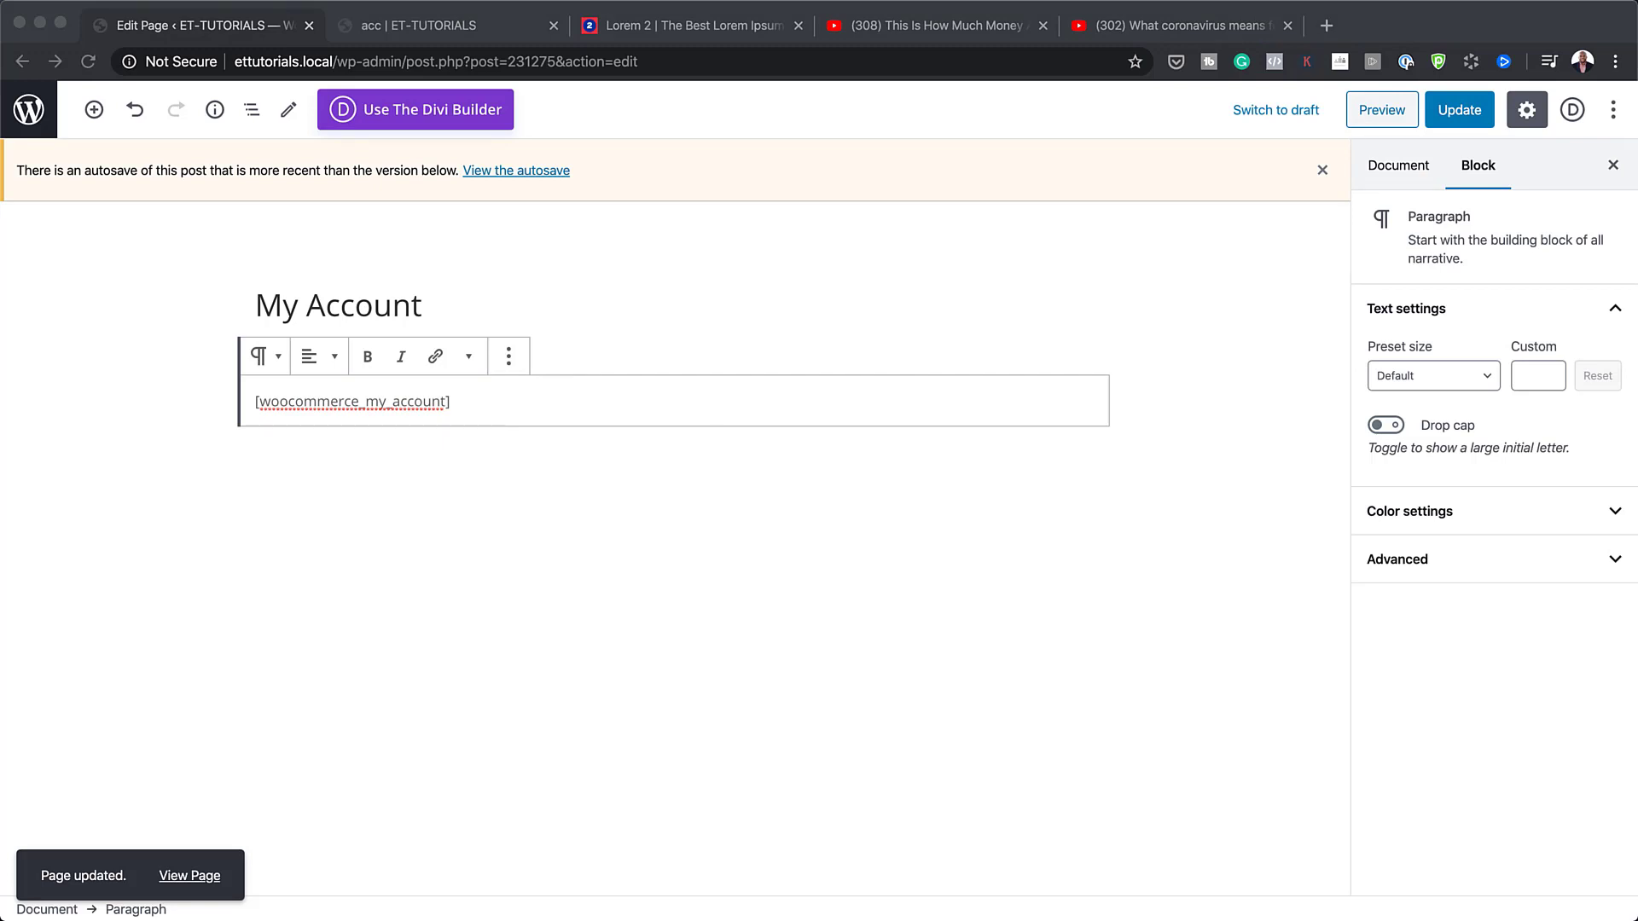
- Open the page in the Divi Builder with its existing content and insert a Text module below the account module
{"action": "left_click", "coordinate": [406, 111]}
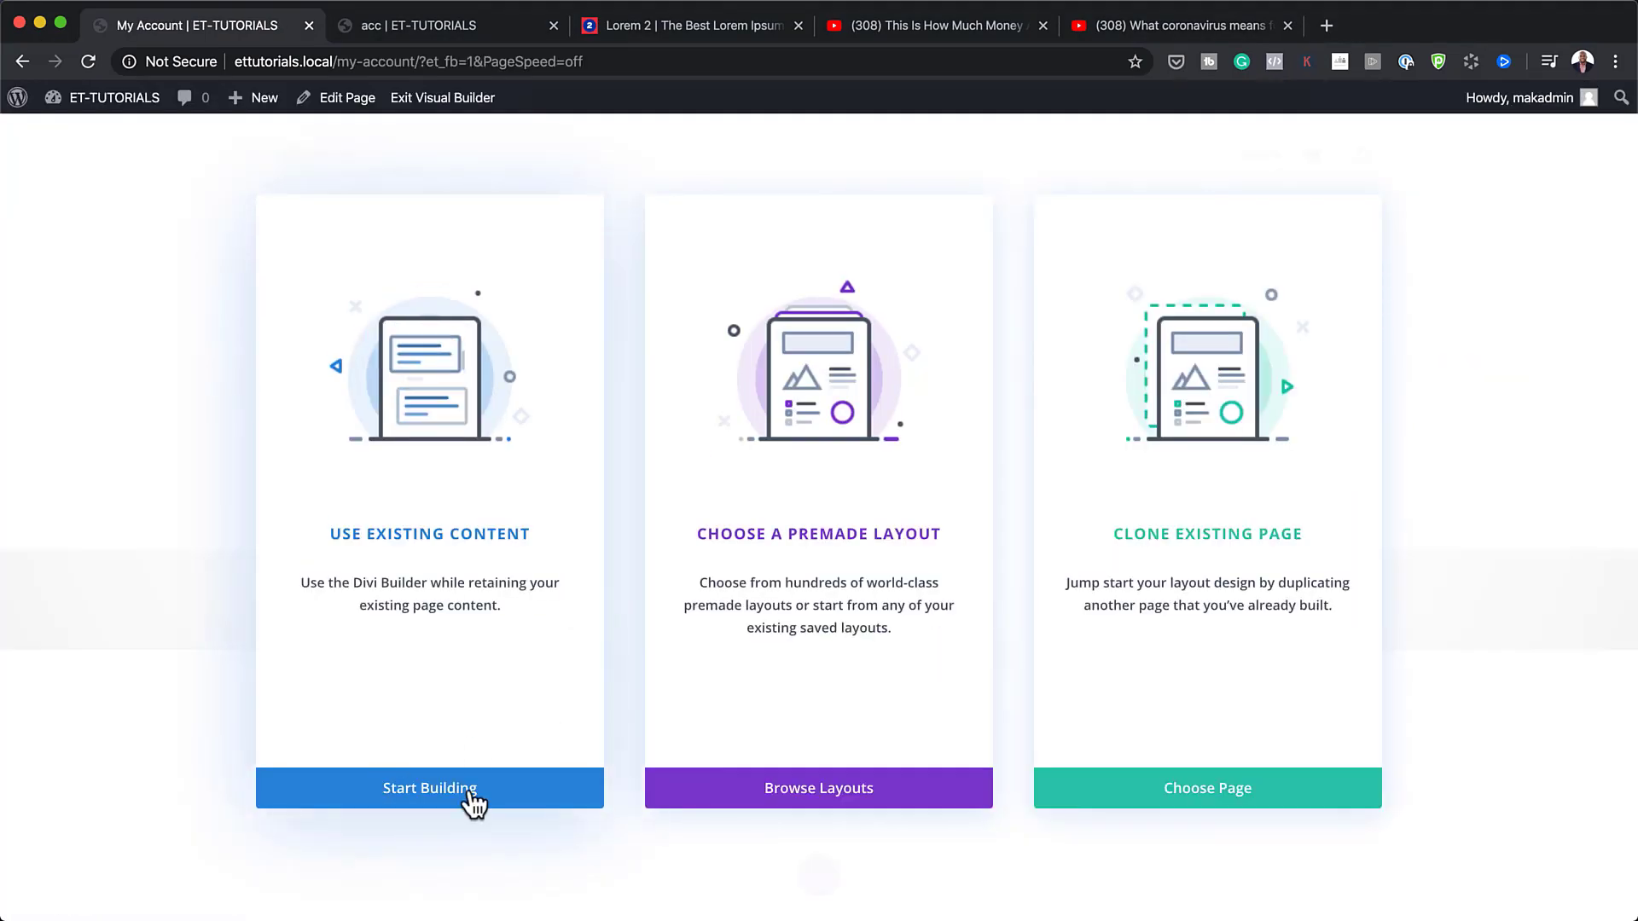
{"action": "left_click", "coordinate": [472, 802]}
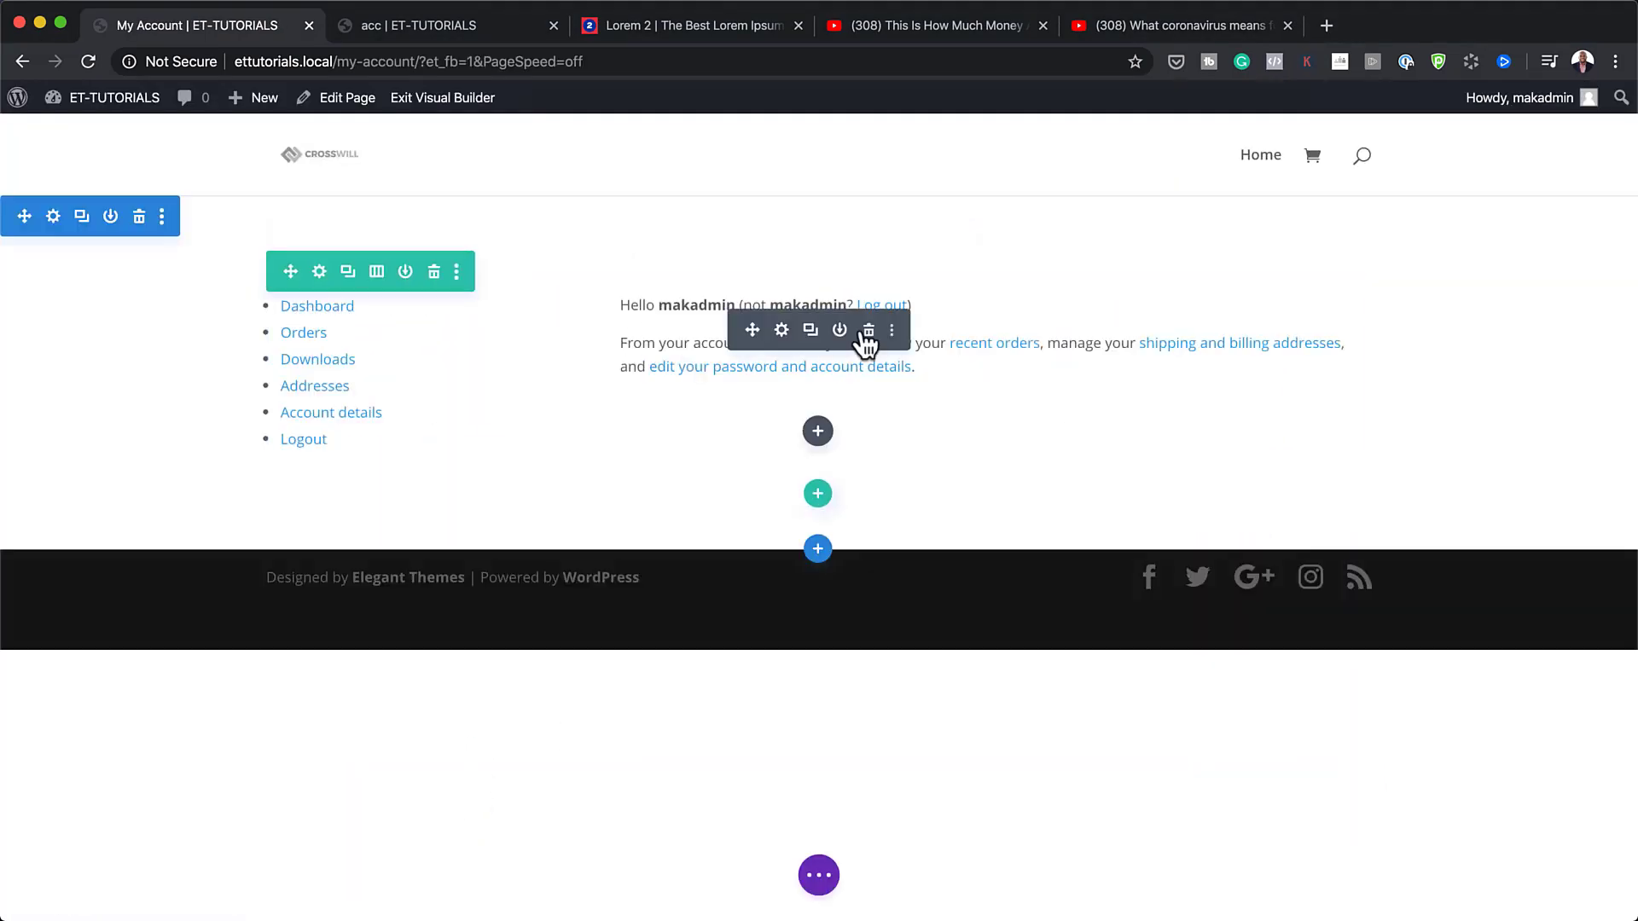
{"action": "left_click", "coordinate": [817, 437]}
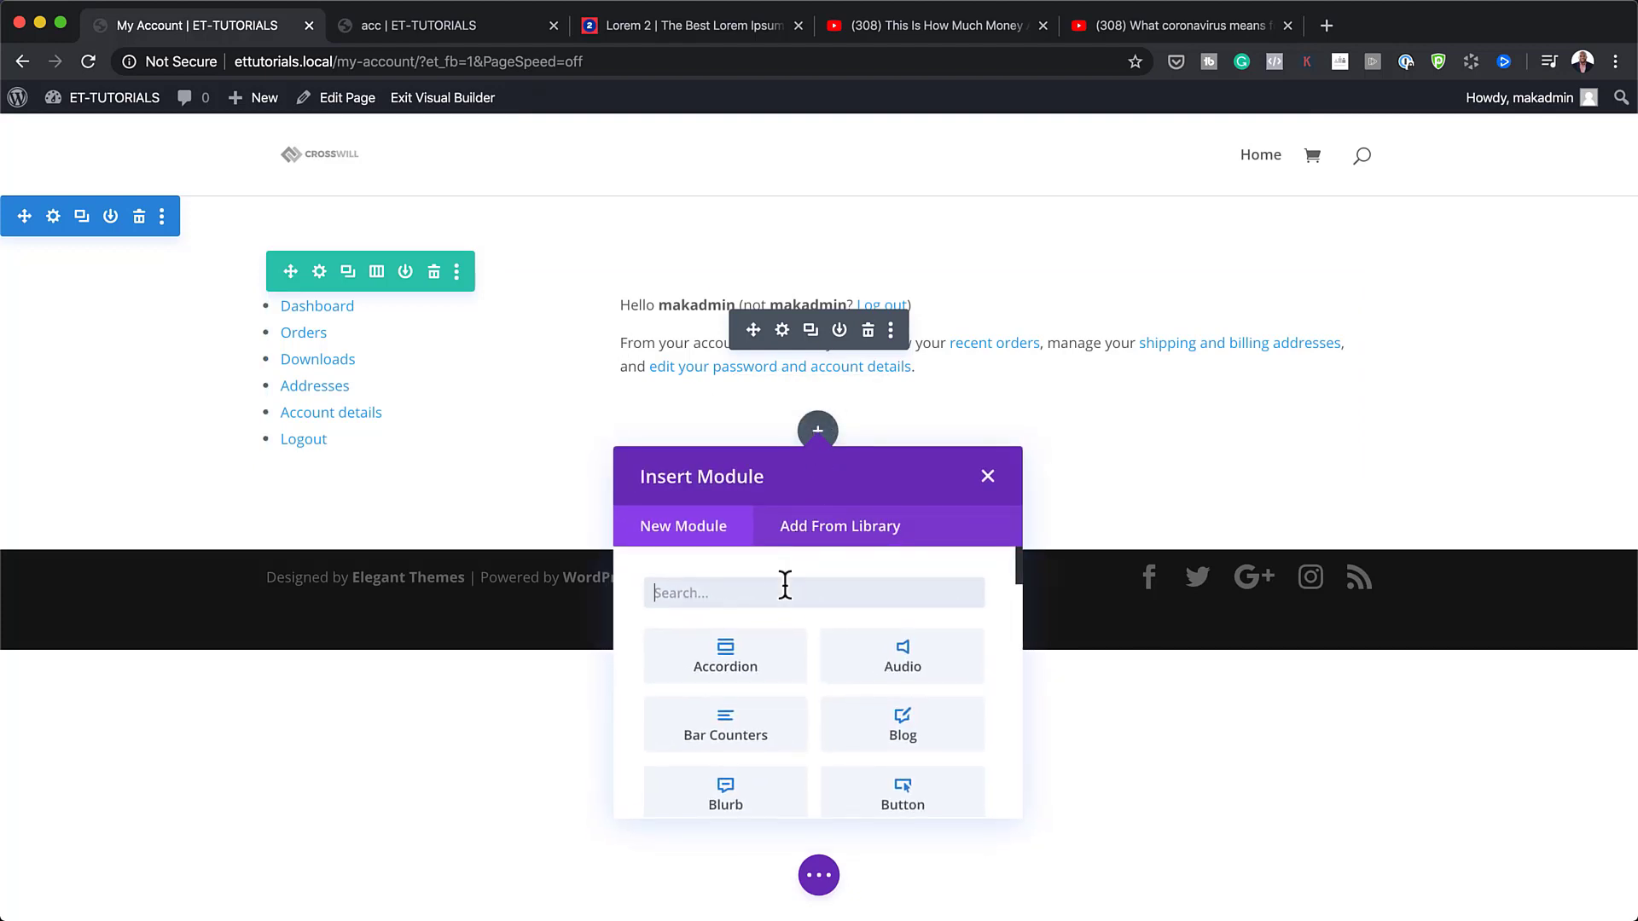
{"action": "type", "text": "text"}
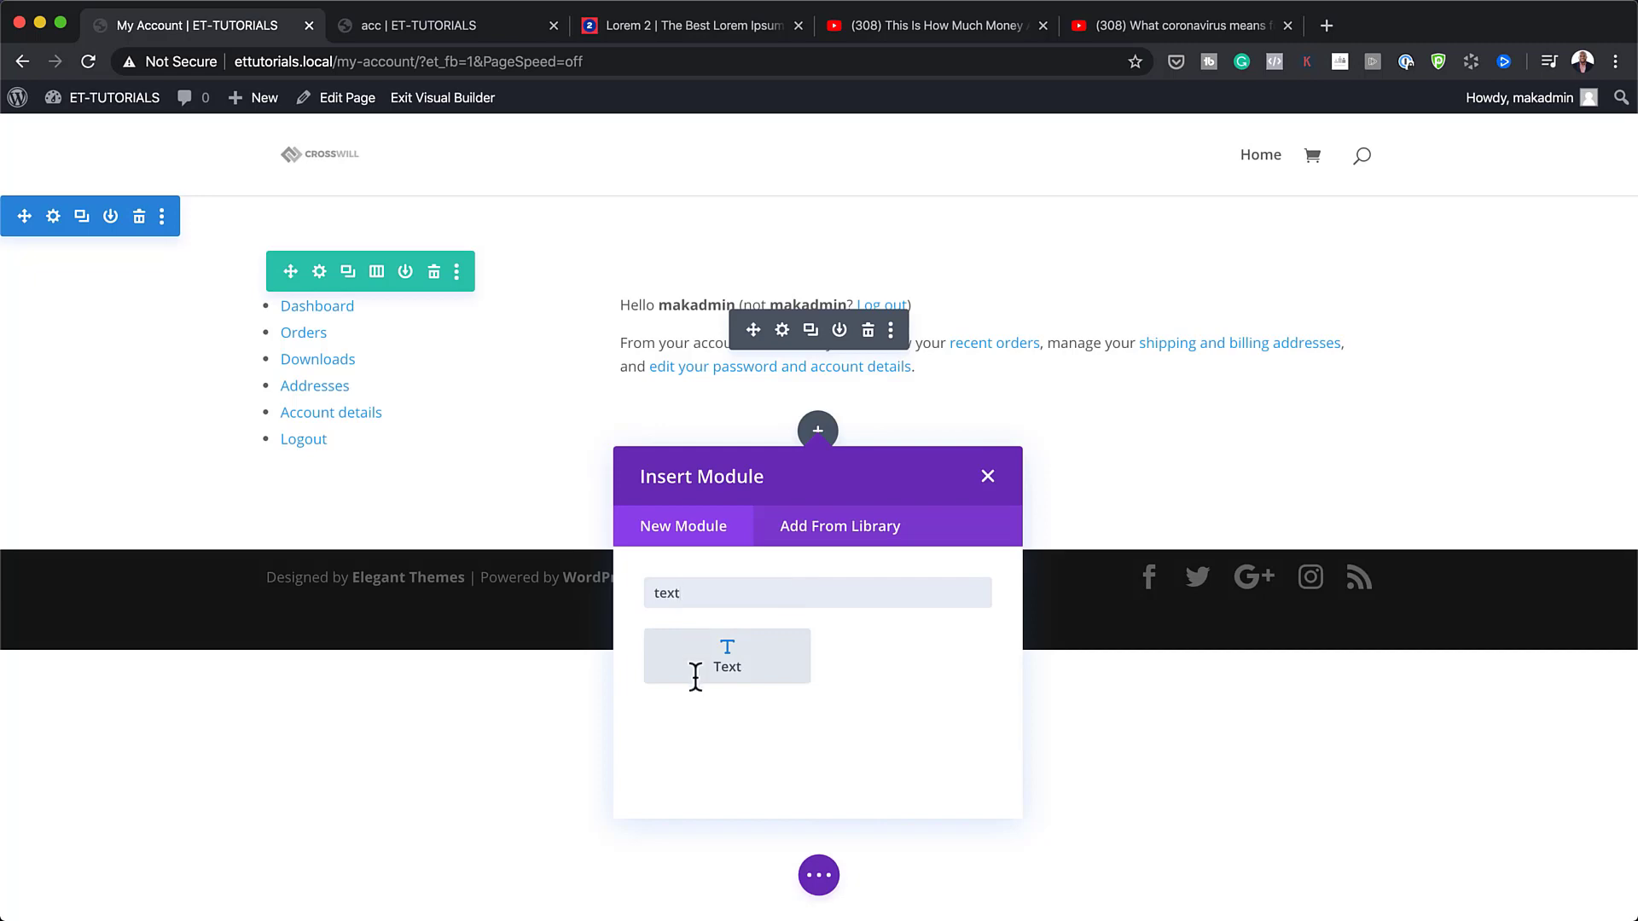
{"action": "left_click", "coordinate": [744, 646]}
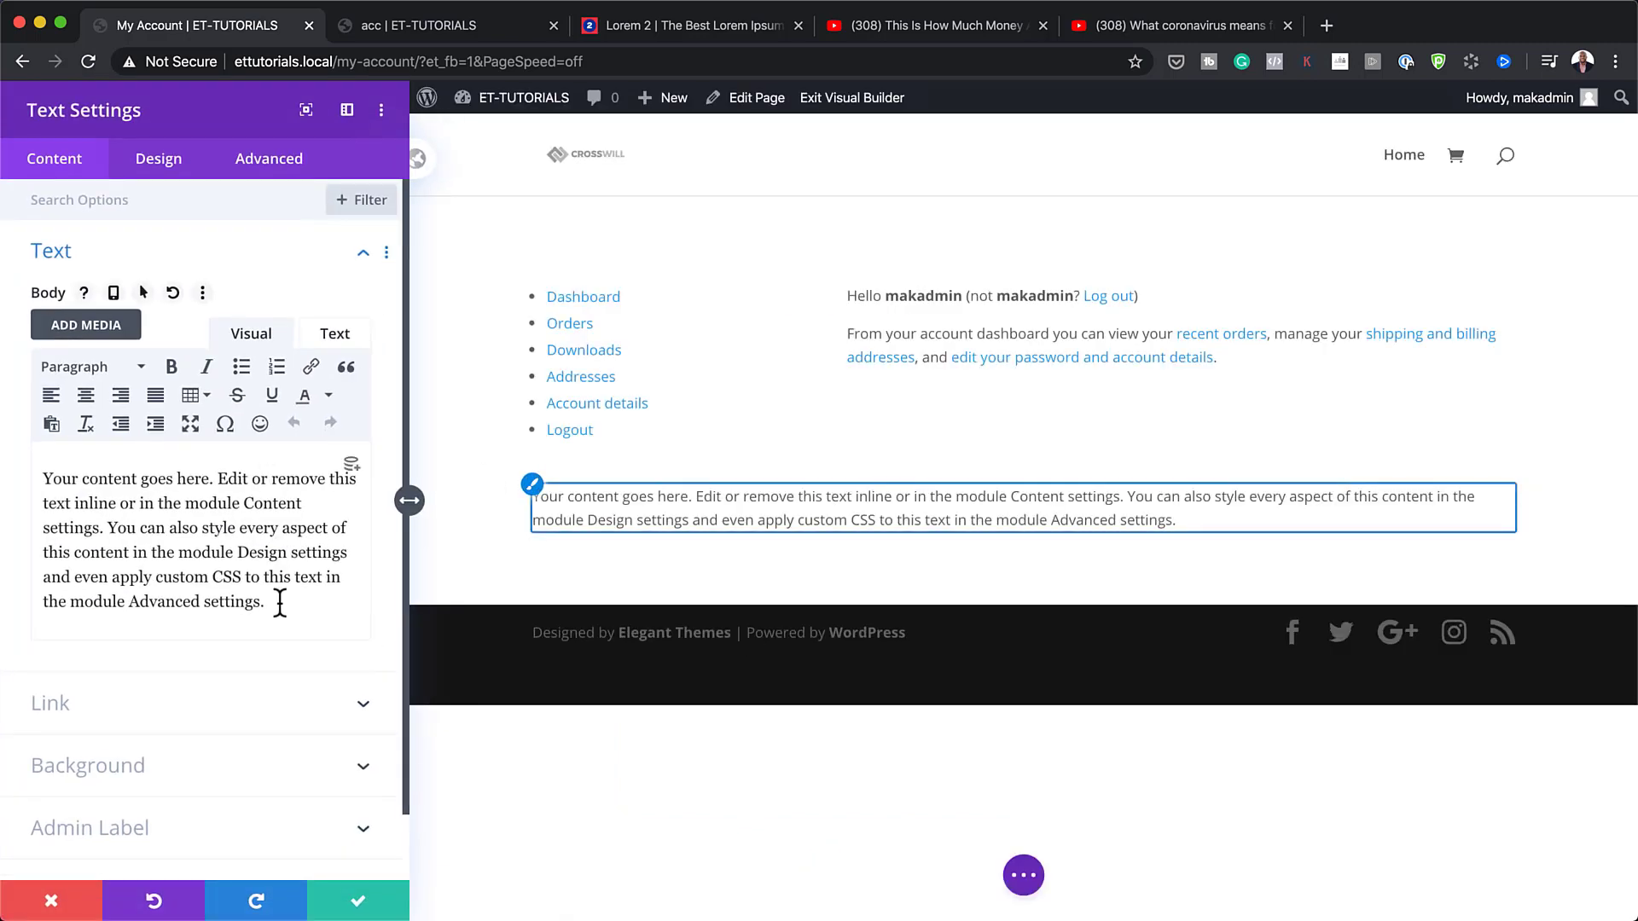
- Replace the new Text module's placeholder body with [woocommerce_my_account], save it, and delete the original account module above it
{"action": "left_click_drag", "start_coordinate": [269, 604], "coordinate": [47, 481]}
{"action": "type", "text": "[woocommerce_my_account]"}
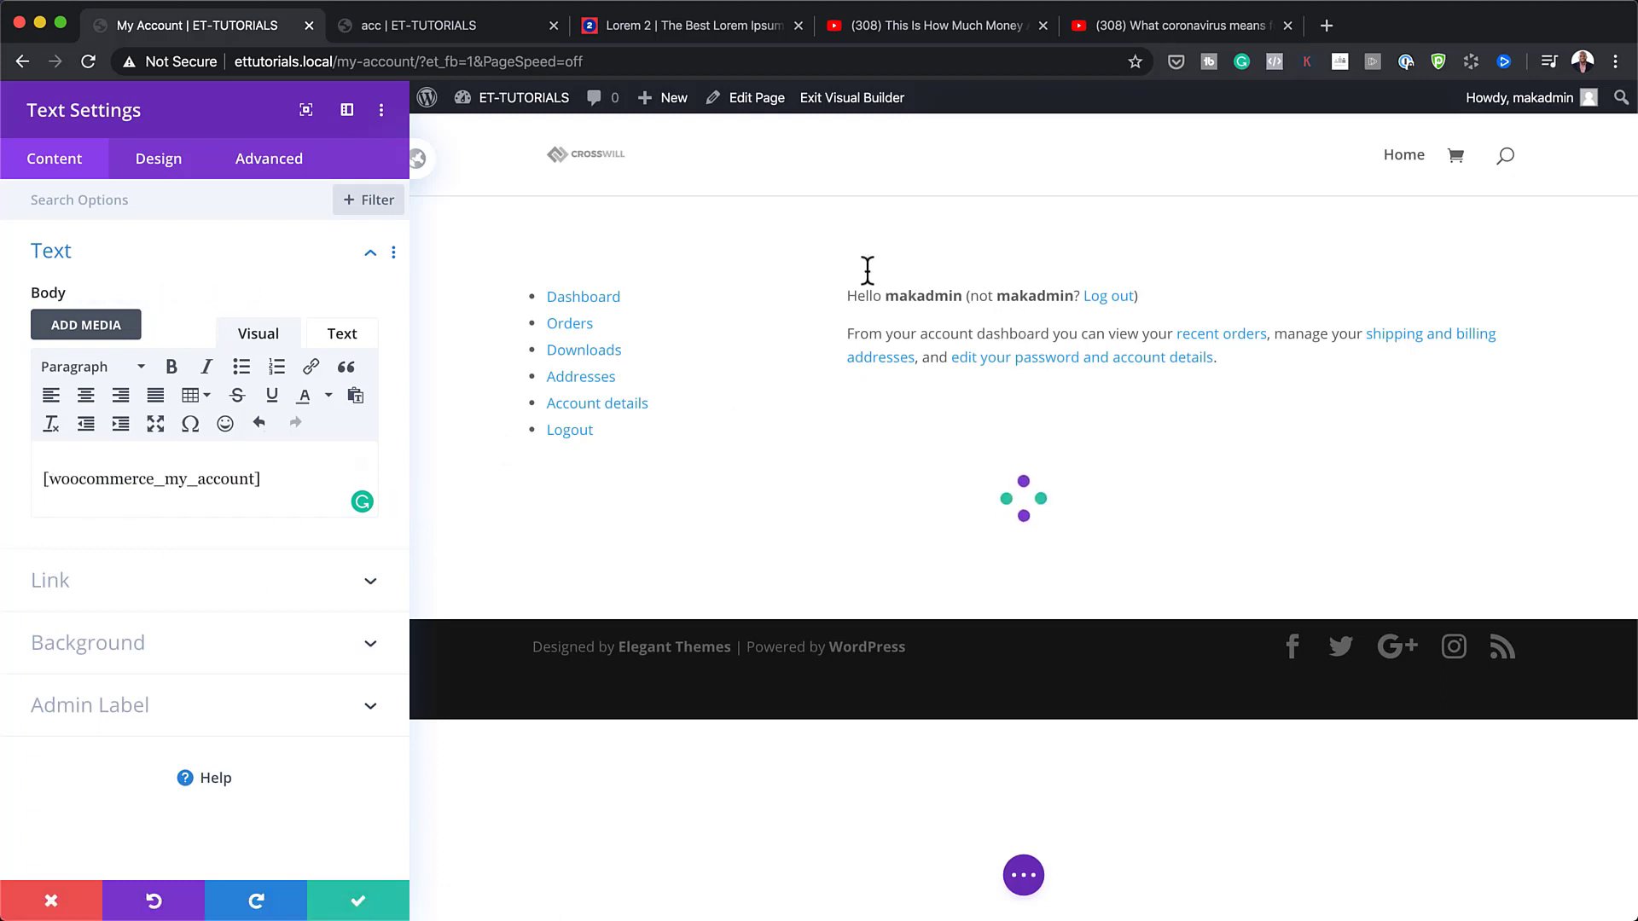
{"action": "left_click", "coordinate": [360, 906]}
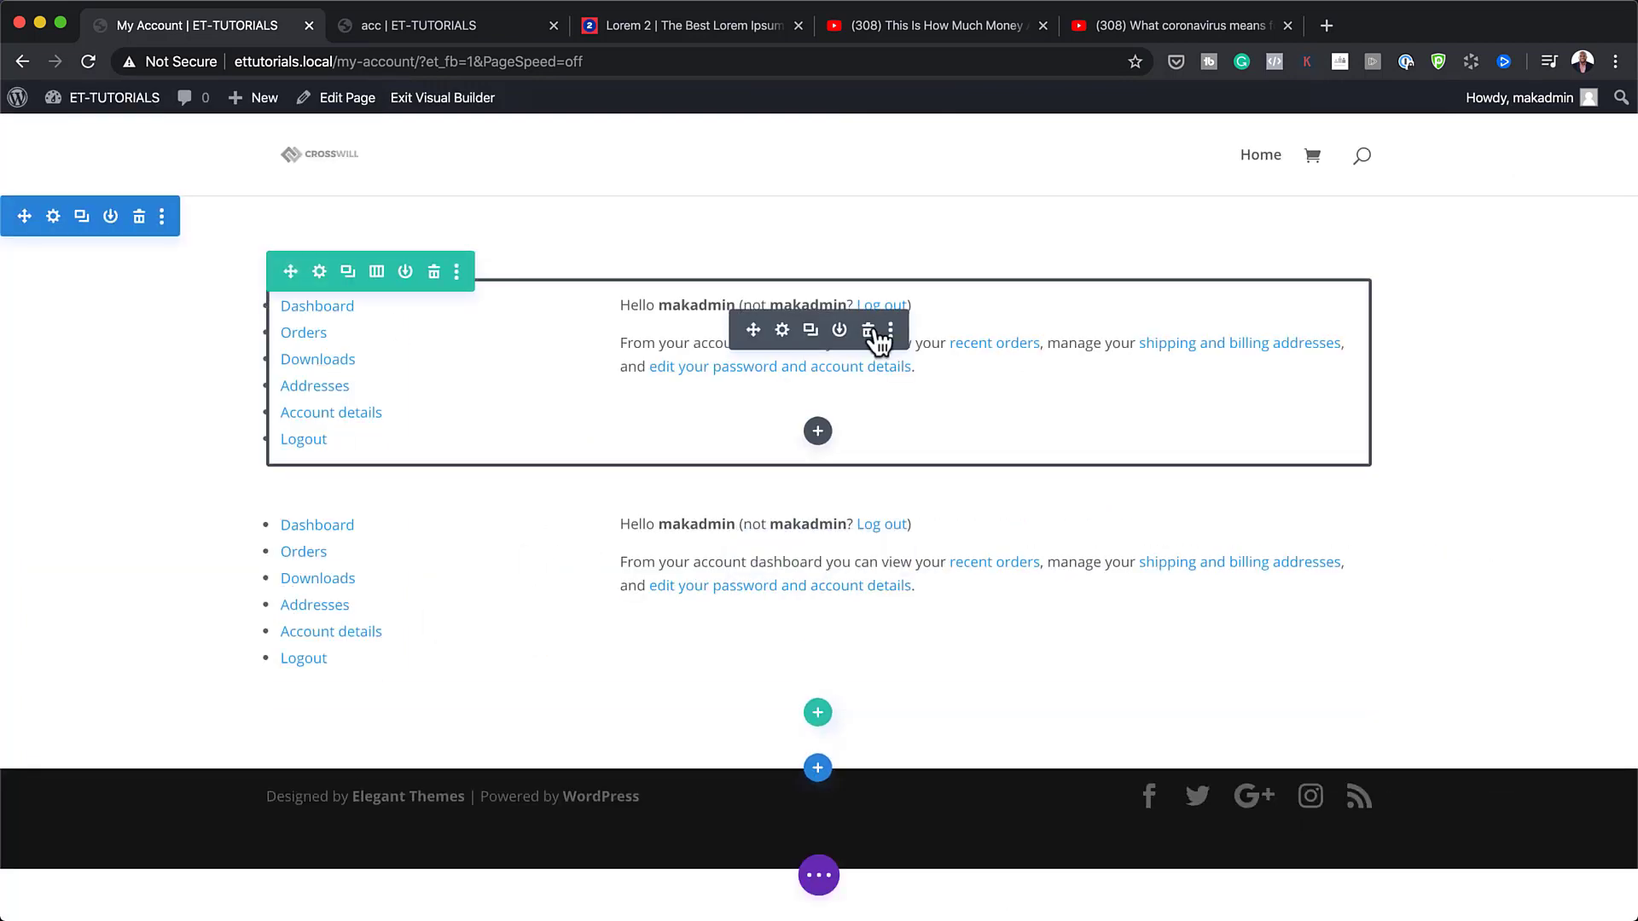
{"action": "left_click", "coordinate": [864, 329]}
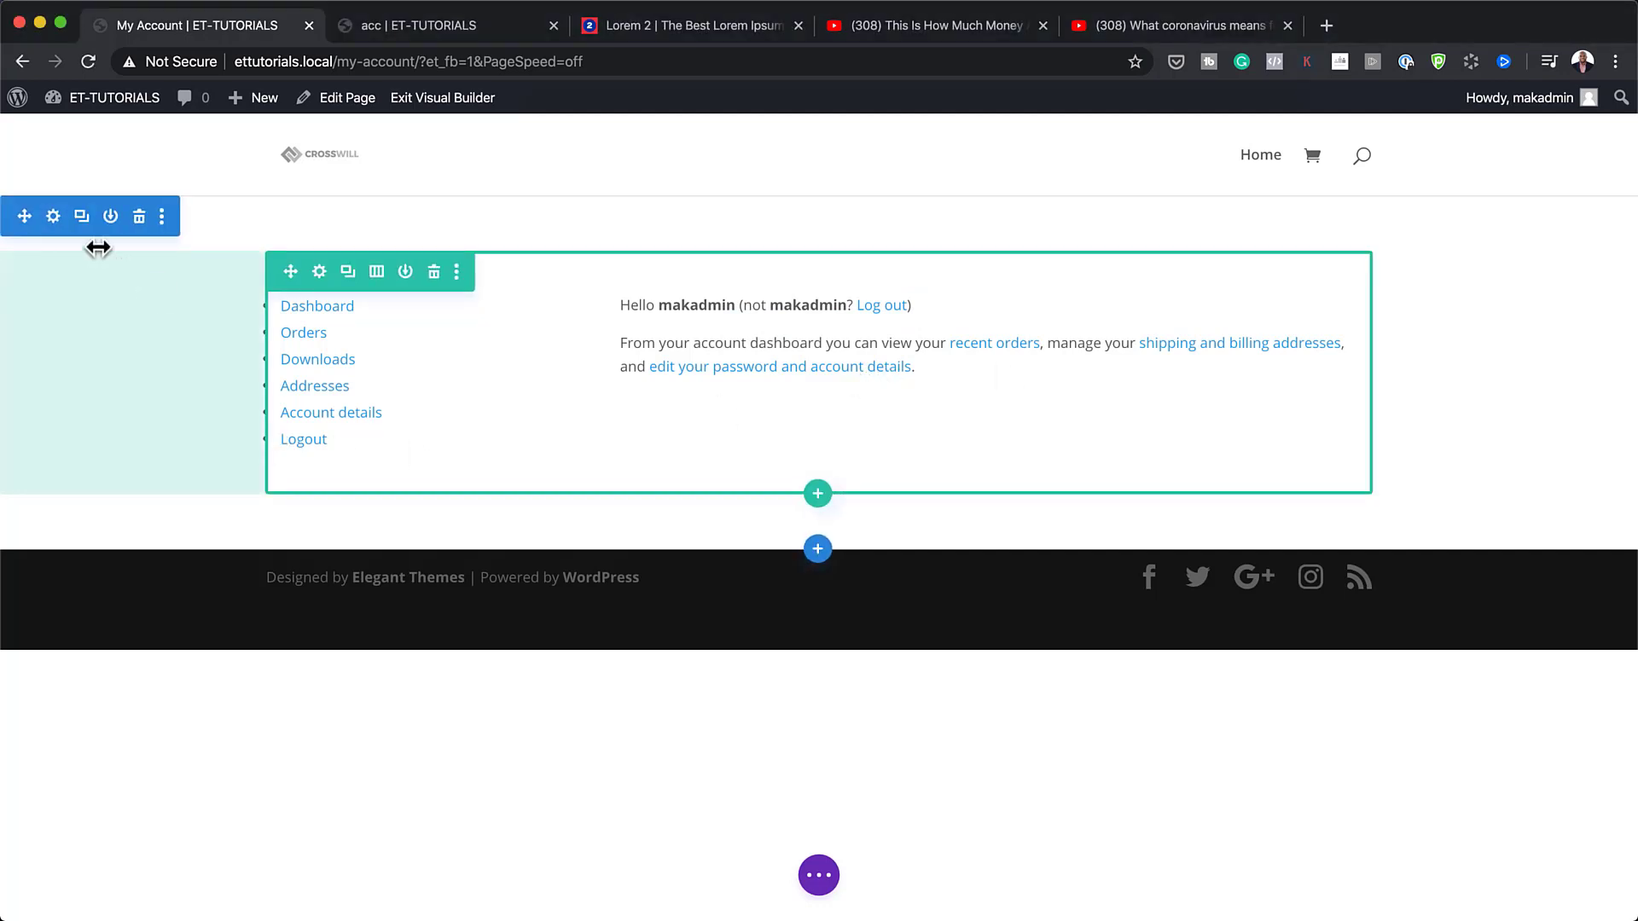
- Add a background gradient to the section and set its first color to the copied purple
{"action": "left_click", "coordinate": [52, 216]}
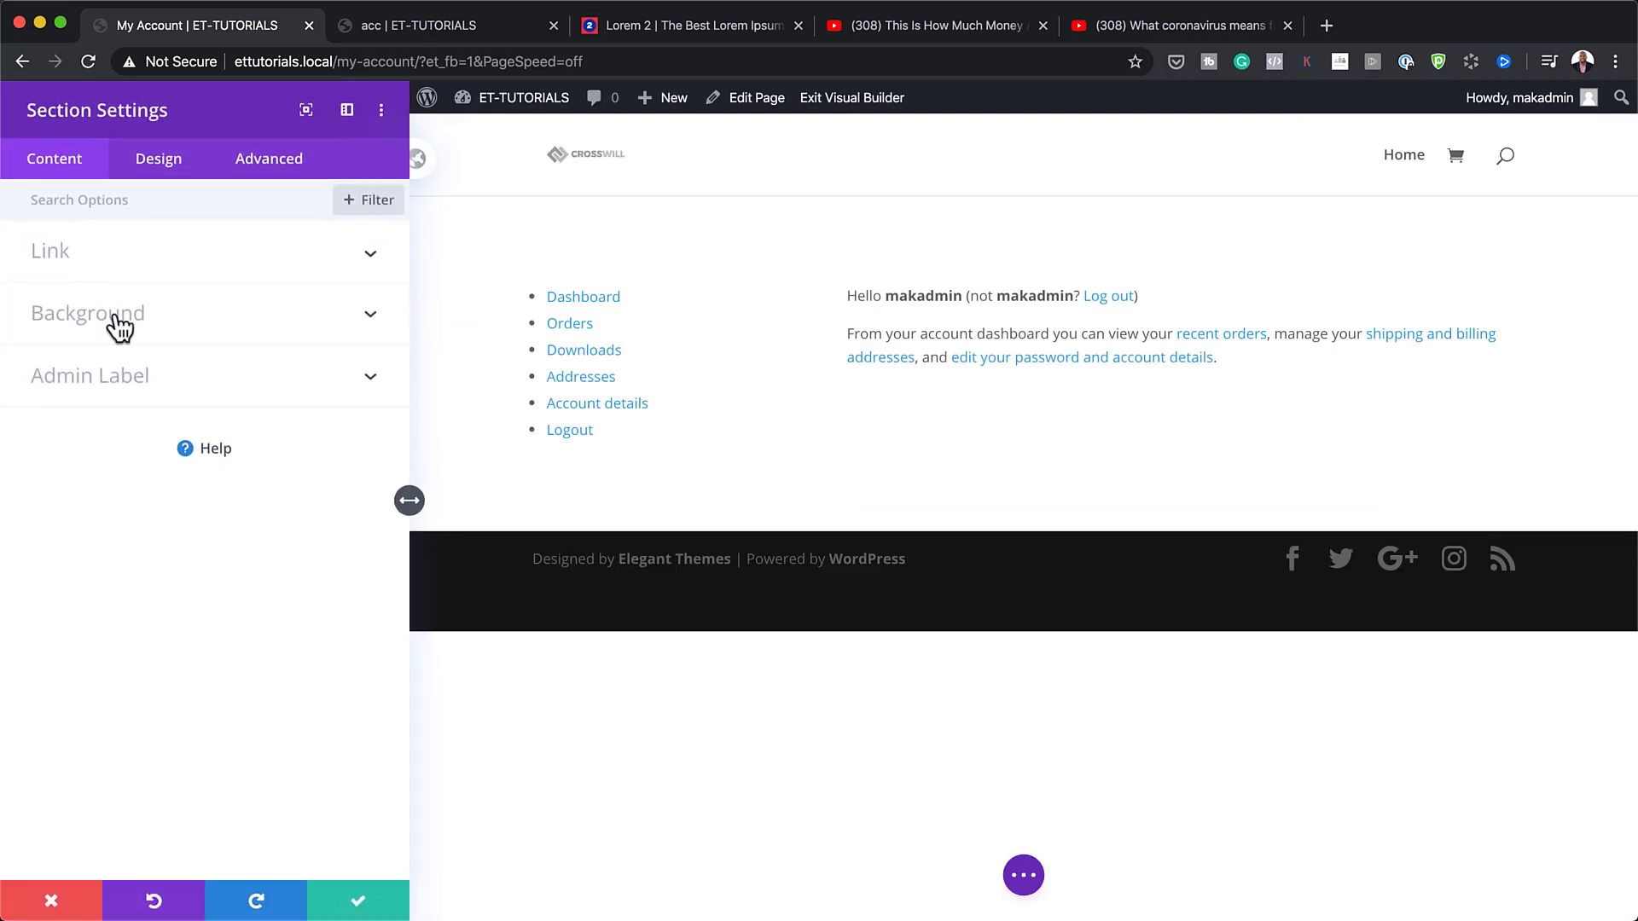
{"action": "left_click", "coordinate": [116, 321]}
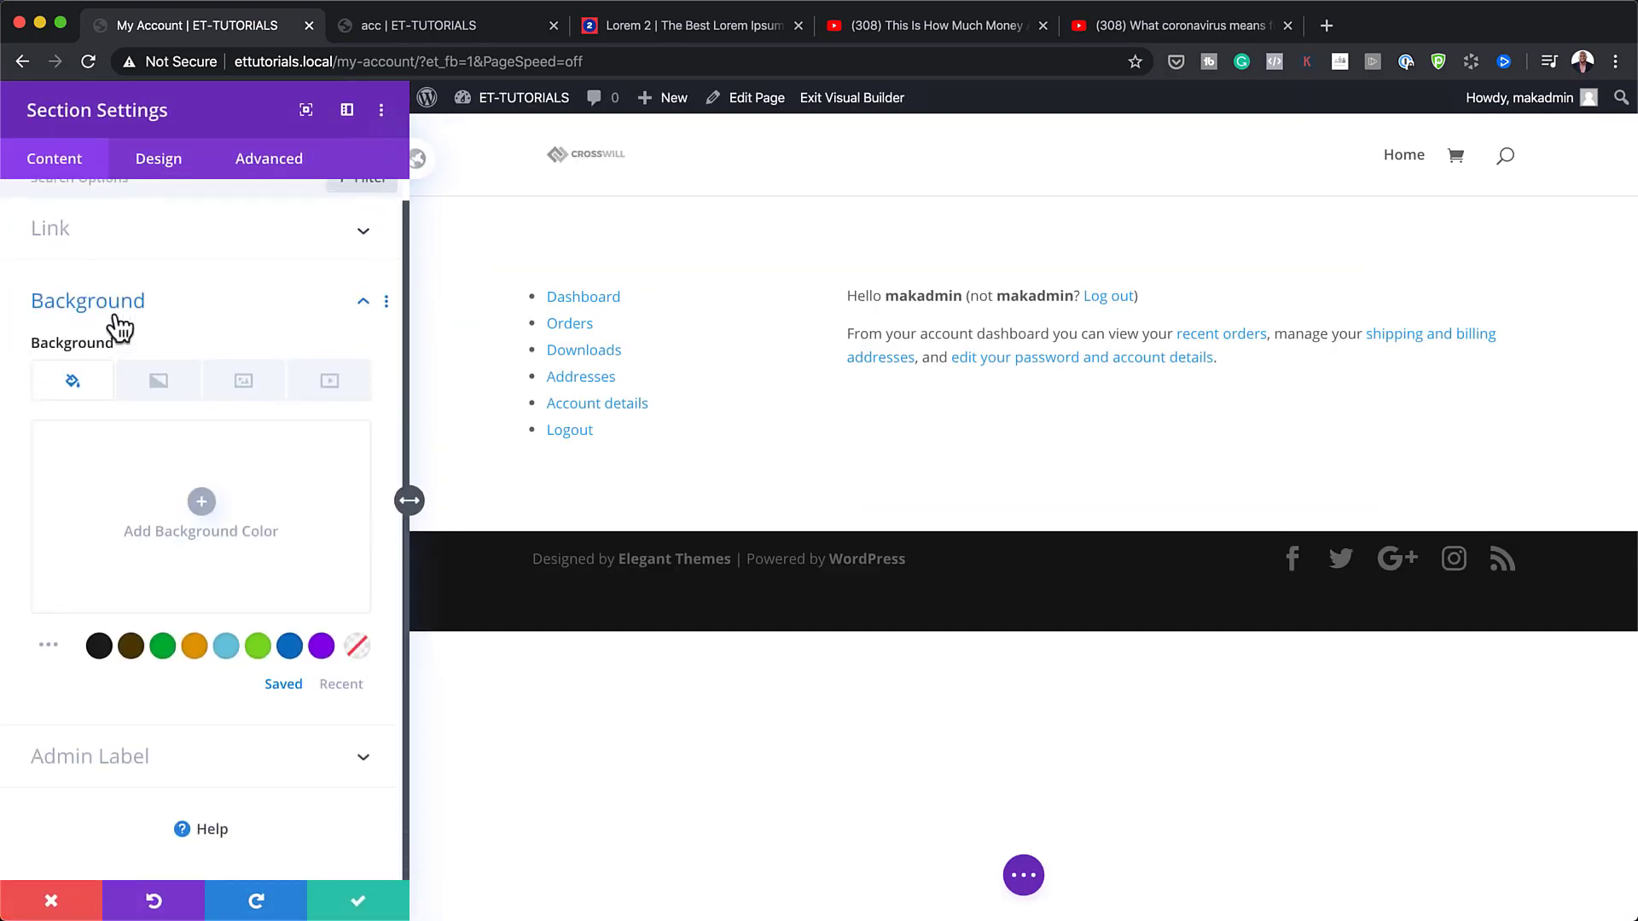
{"action": "left_click", "coordinate": [177, 394]}
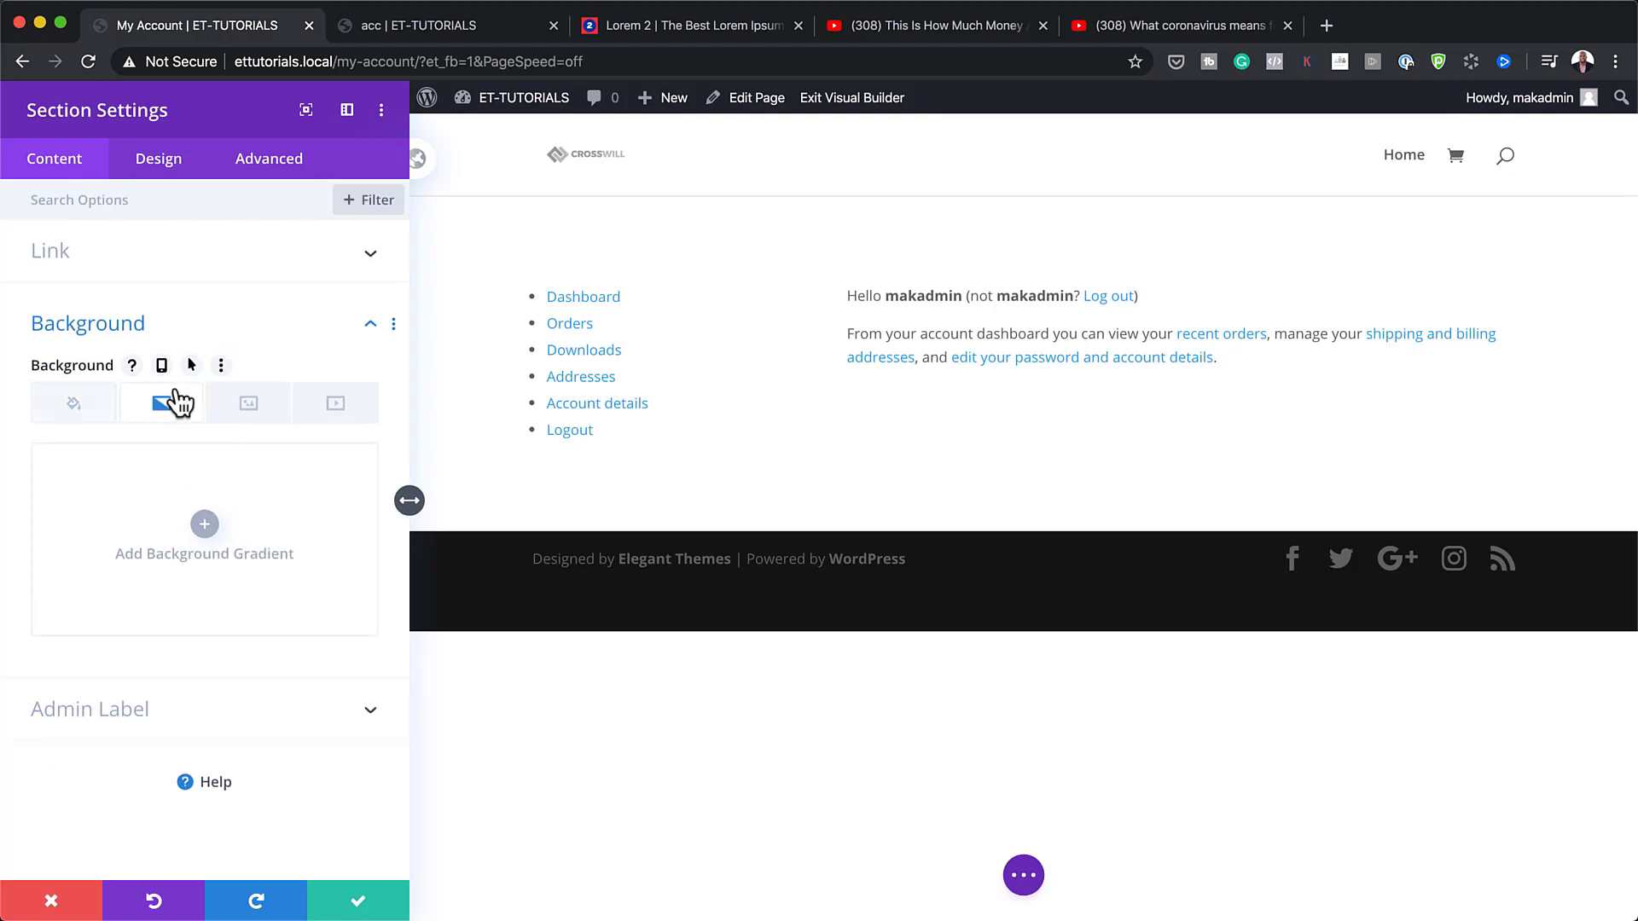
{"action": "left_click", "coordinate": [207, 522]}
{"action": "left_click", "coordinate": [48, 676]}
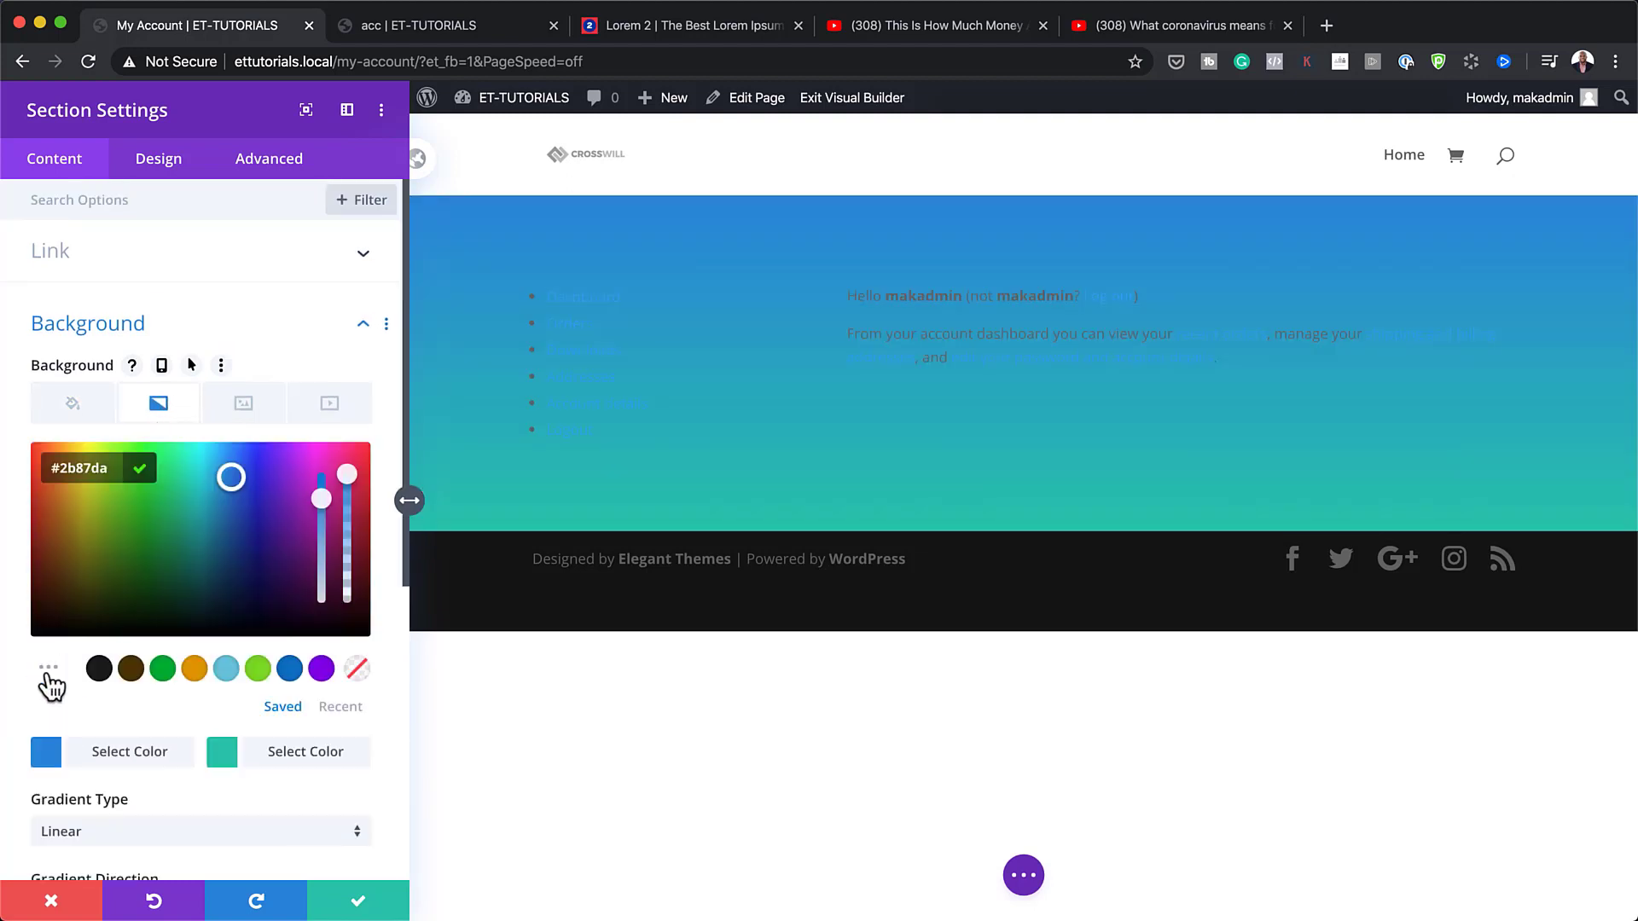
{"action": "left_click", "coordinate": [111, 474]}
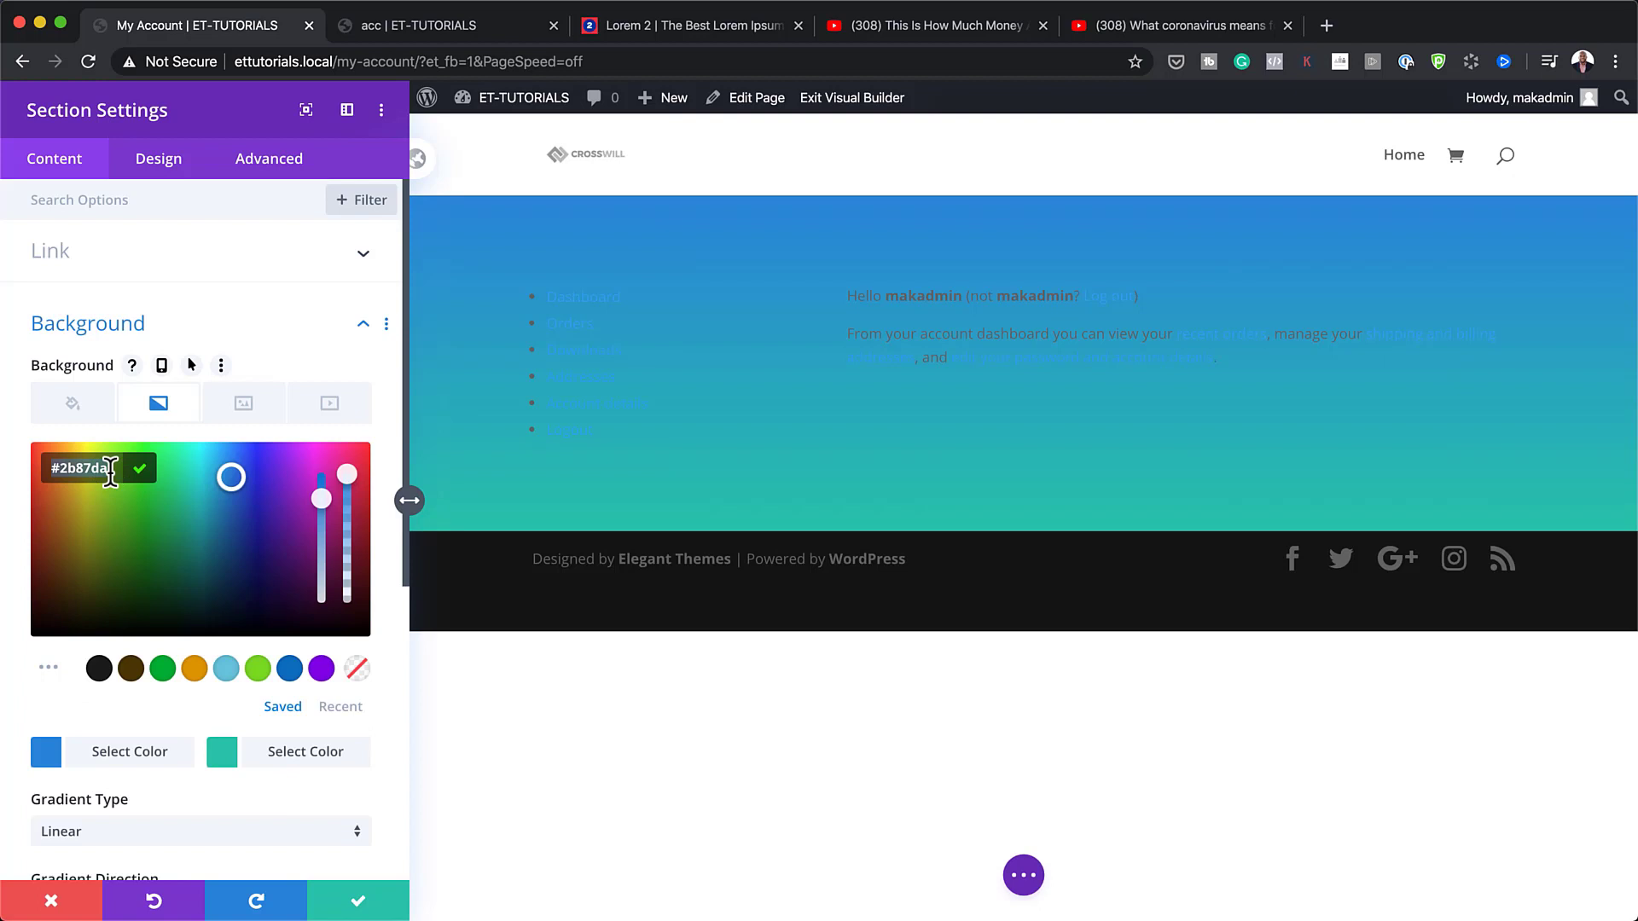
{"action": "key", "text": "super+v"}
- Set the gradient's second color to the semi-transparent white rgba(255,255,255,0.66)
{"action": "left_click", "coordinate": [218, 744]}
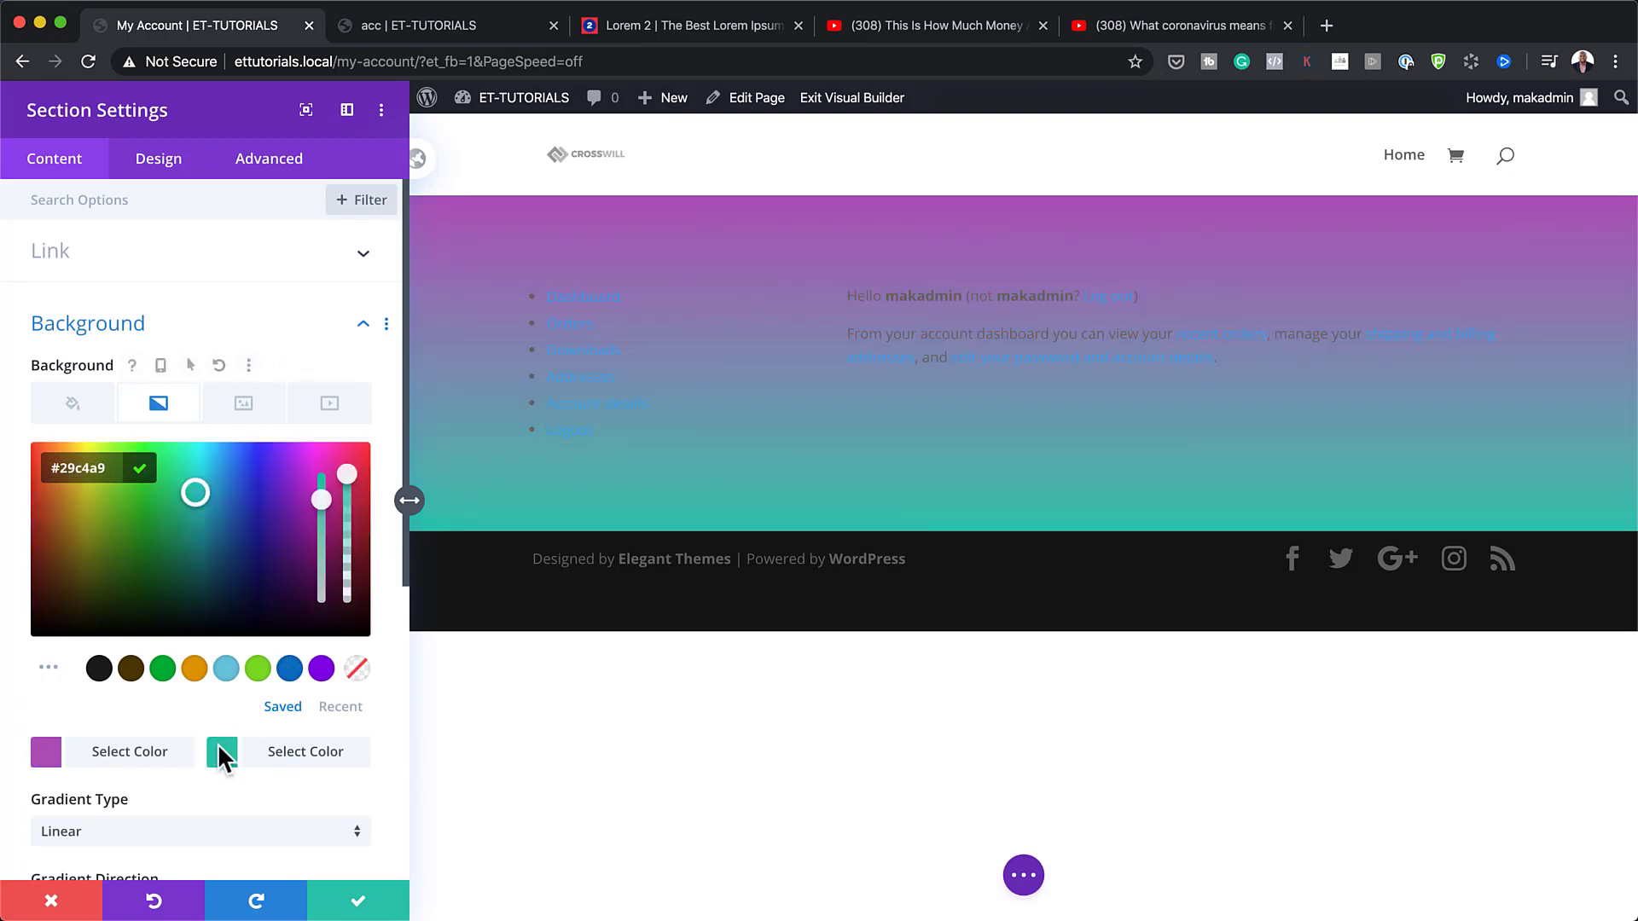
{"action": "key", "text": "super+Tab"}
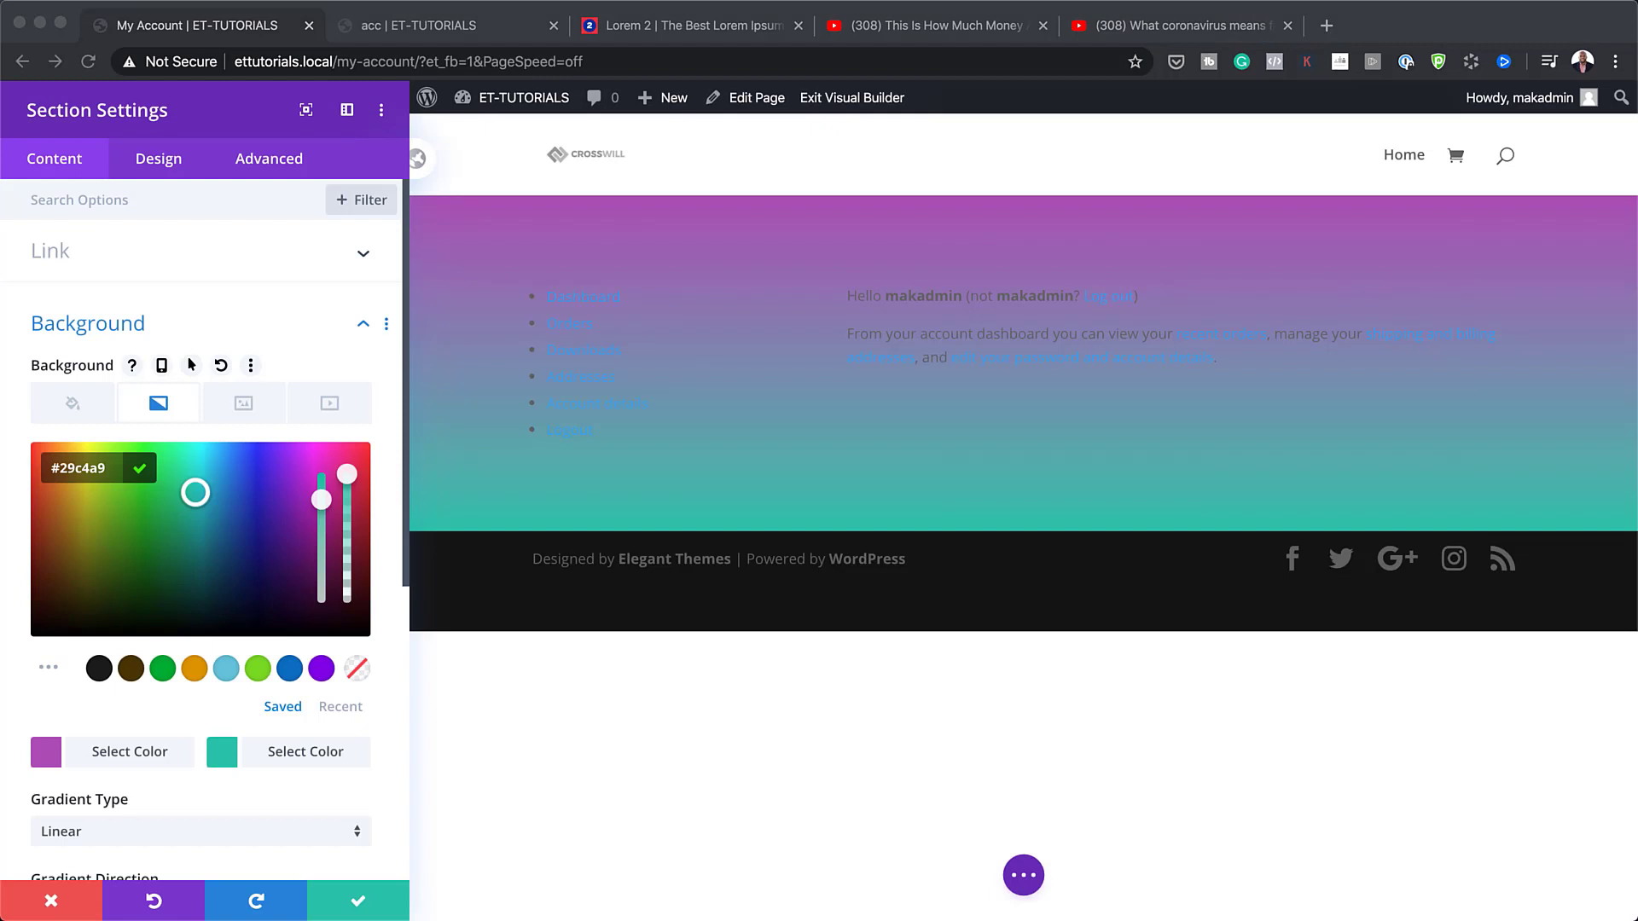
{"action": "left_click", "coordinate": [346, 474]}
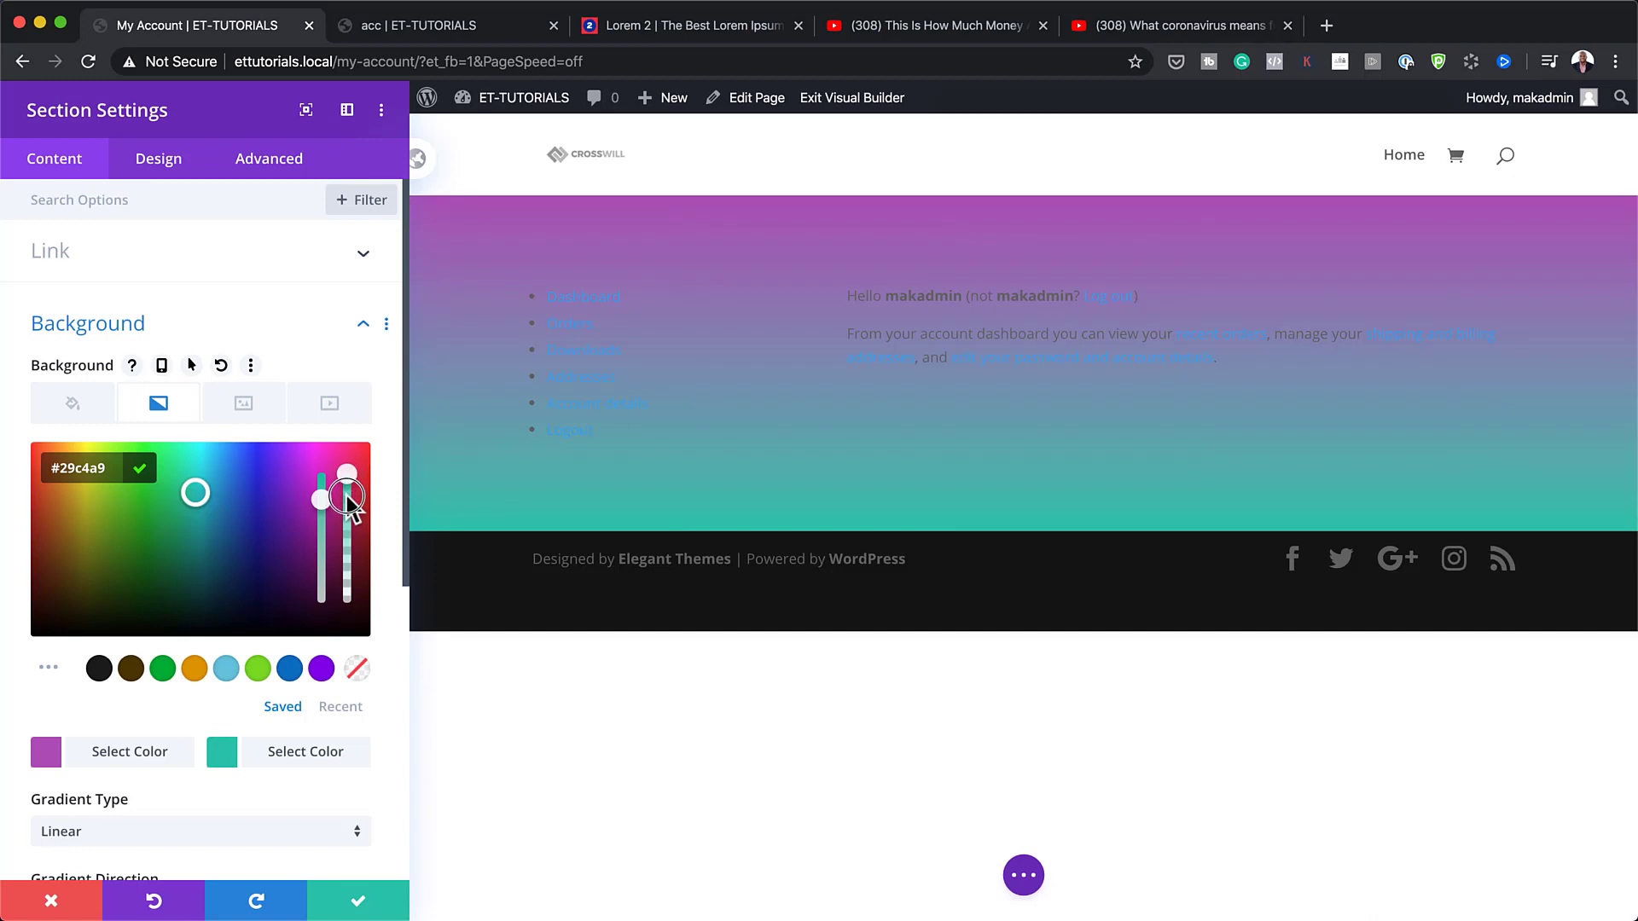
{"action": "left_click_drag", "start_coordinate": [343, 478], "coordinate": [346, 509]}
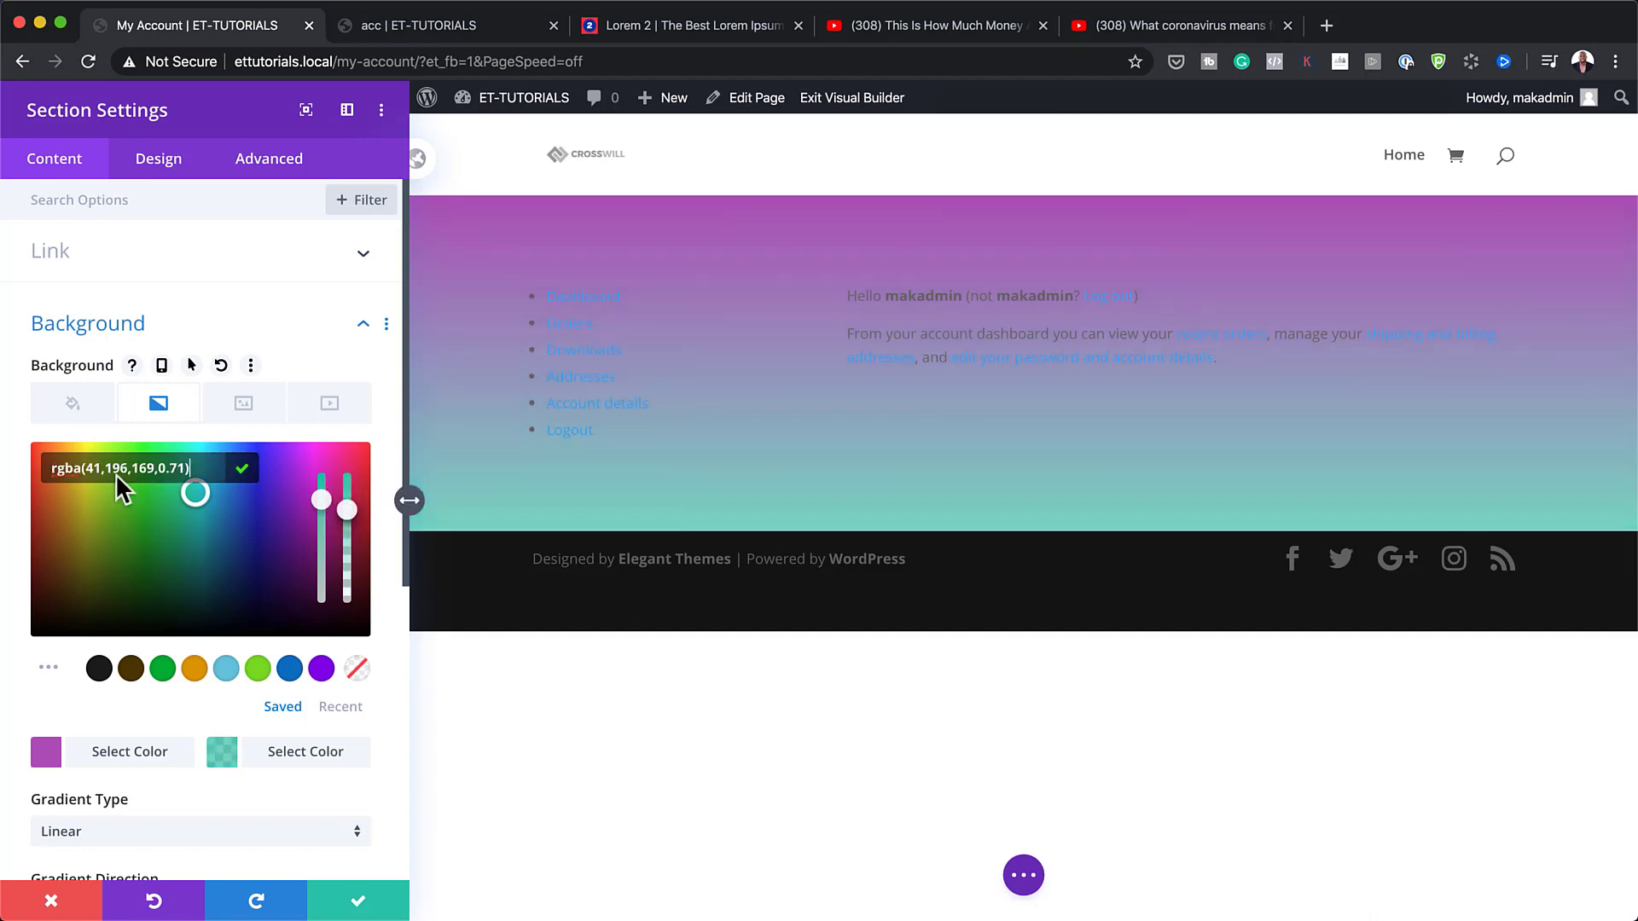
{"action": "left_click", "coordinate": [183, 467]}
{"action": "key", "text": "ctrl+a"}
{"action": "type", "text": "rgba(255,255,255,0.16)"}
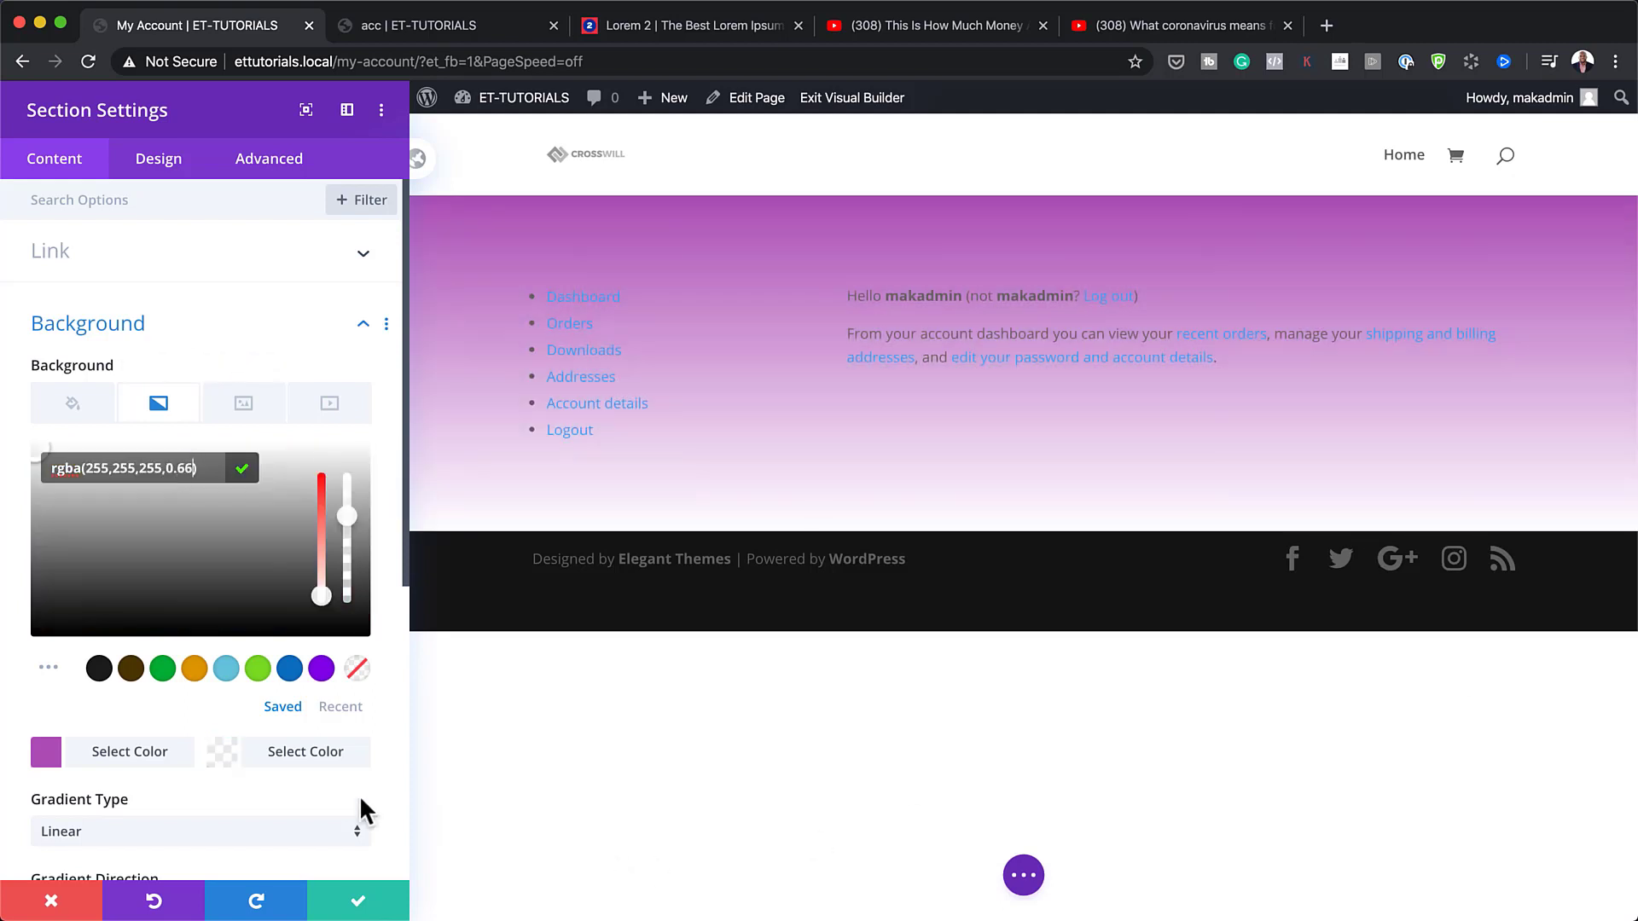
- Set the gradient direction to 90deg, the start position to 33% and the end position to 0%
{"action": "scroll", "coordinate": [201, 792], "scroll_direction": "down", "scroll_amount": 1}
{"action": "scroll", "coordinate": [202, 775], "scroll_direction": "down", "scroll_amount": 3}
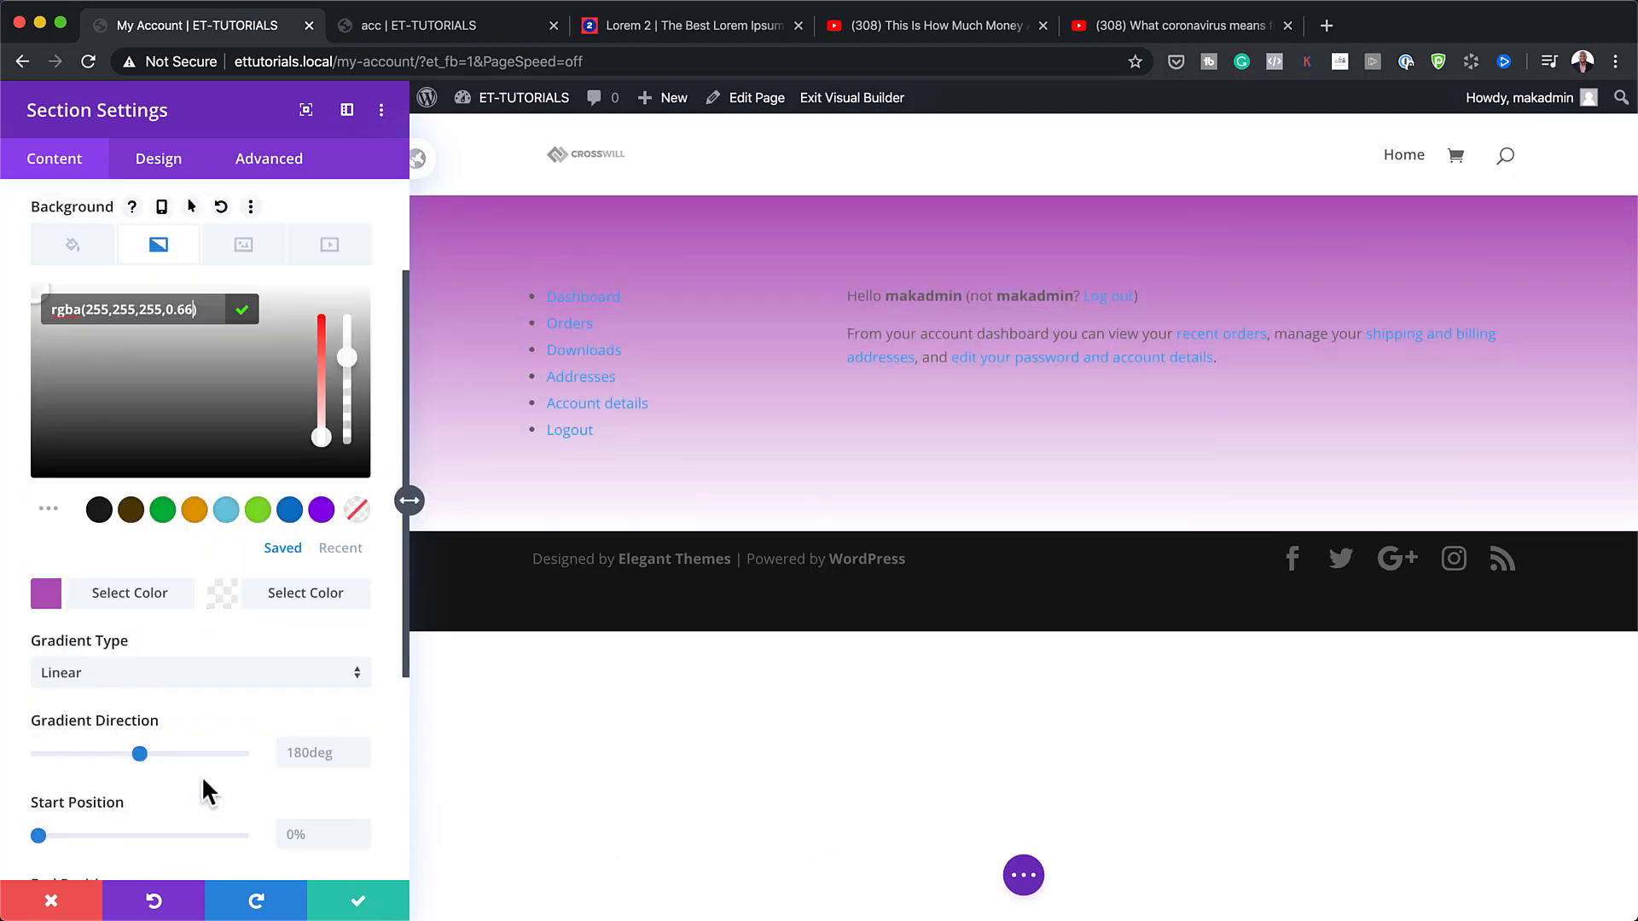
{"action": "left_click", "coordinate": [292, 754]}
{"action": "type", "text": "90deg"}
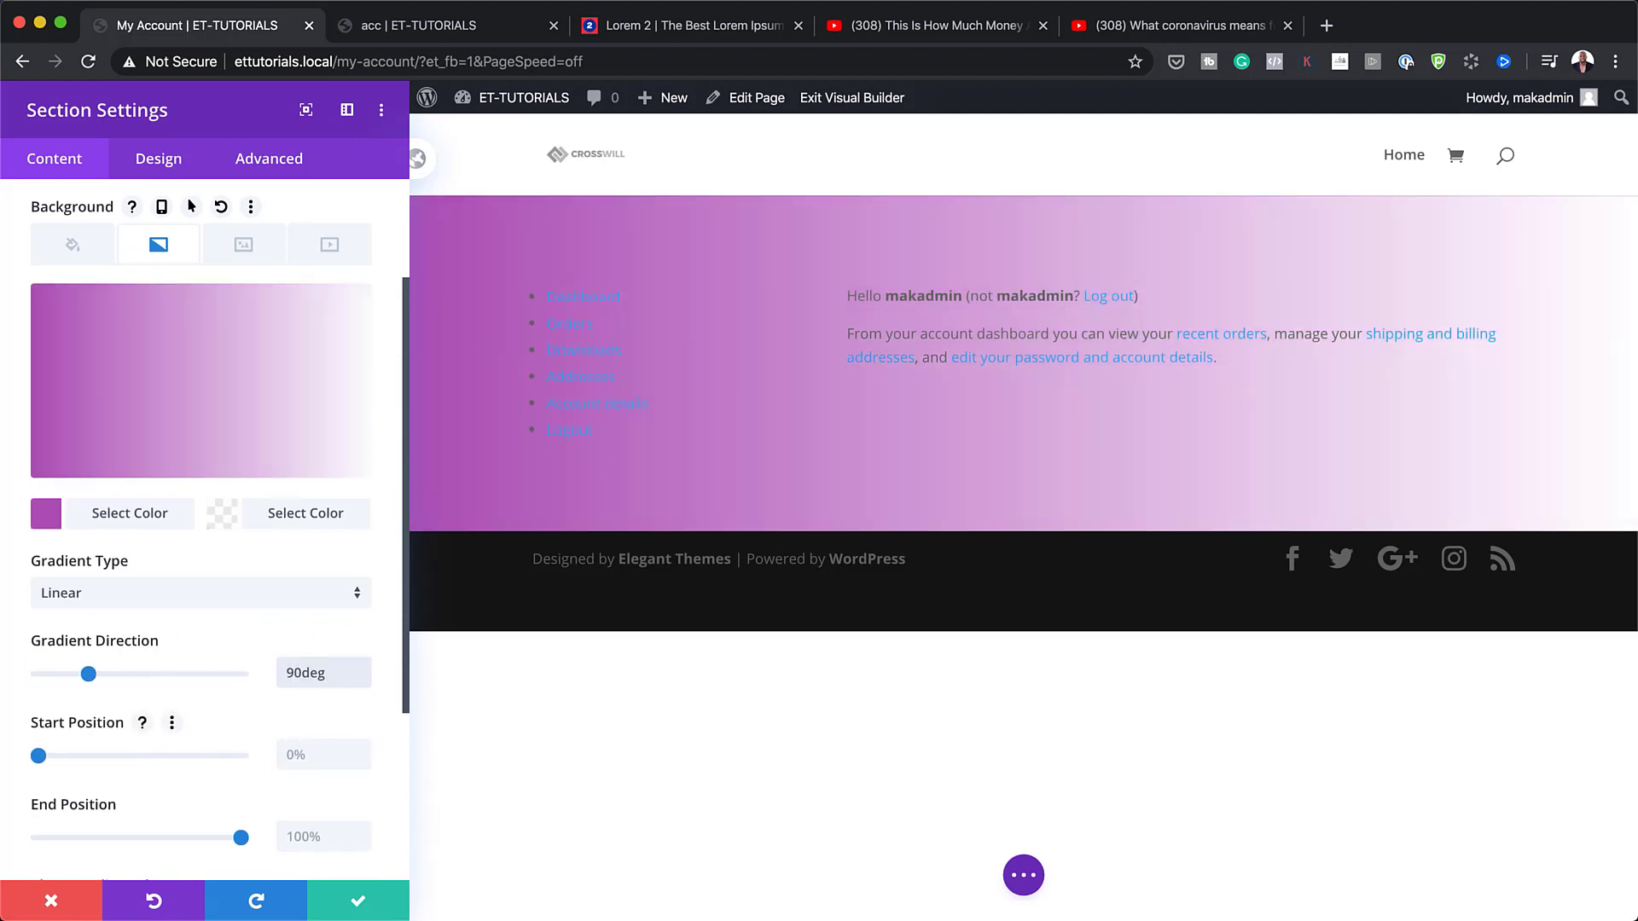
{"action": "scroll", "coordinate": [329, 789], "scroll_direction": "down", "scroll_amount": 1}
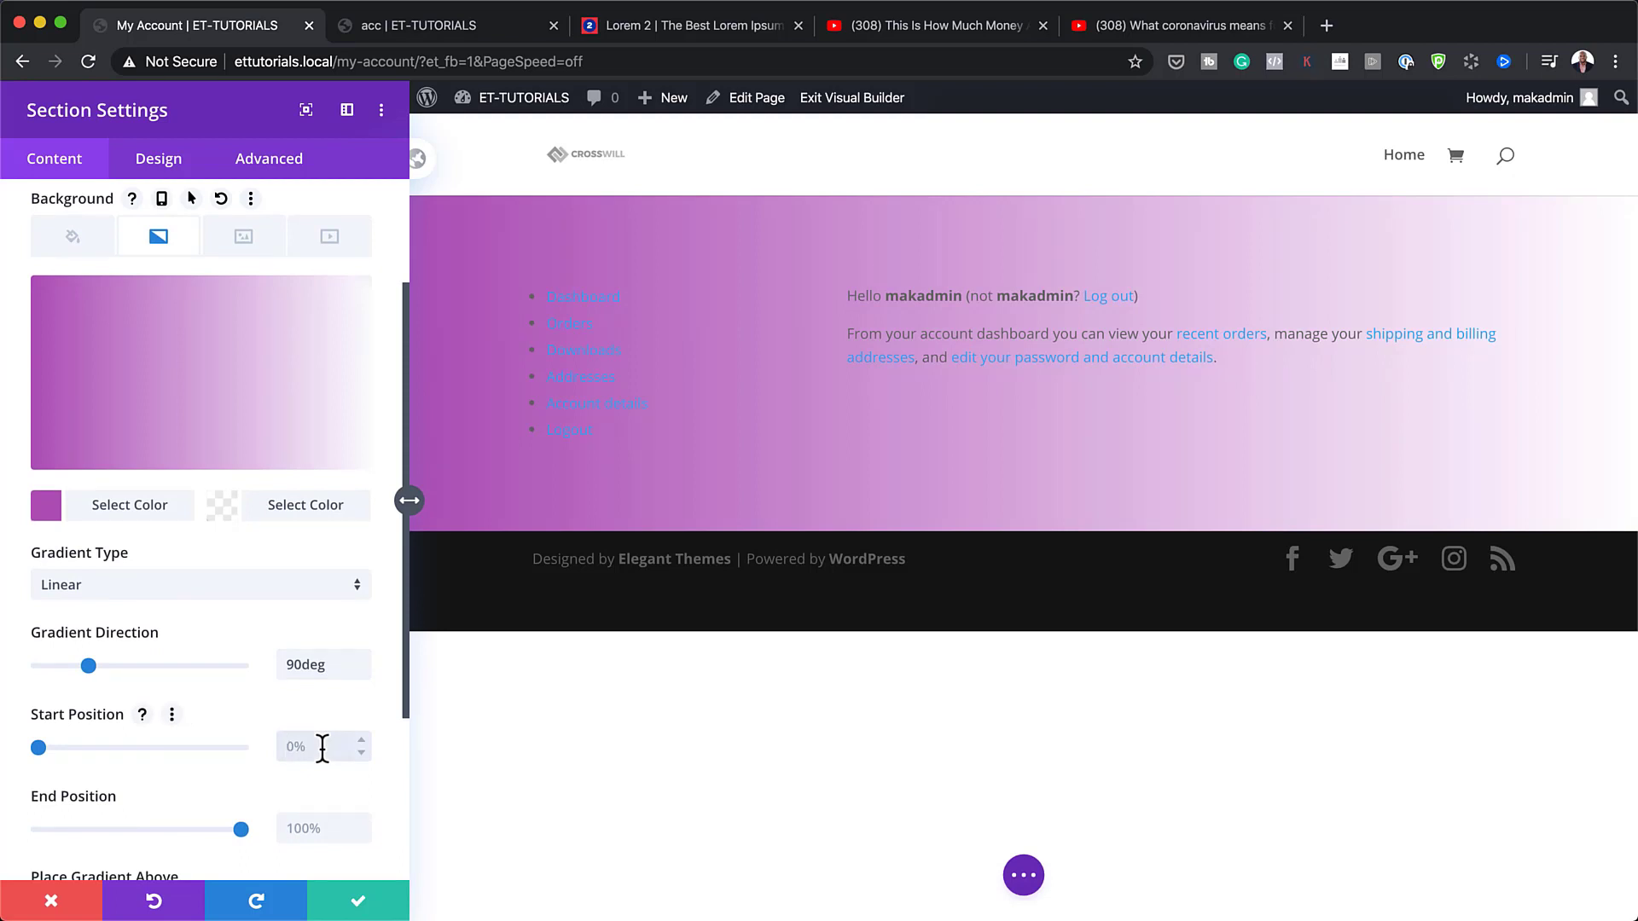
{"action": "left_click", "coordinate": [321, 748]}
{"action": "type", "text": "33"}
{"action": "left_click", "coordinate": [317, 830]}
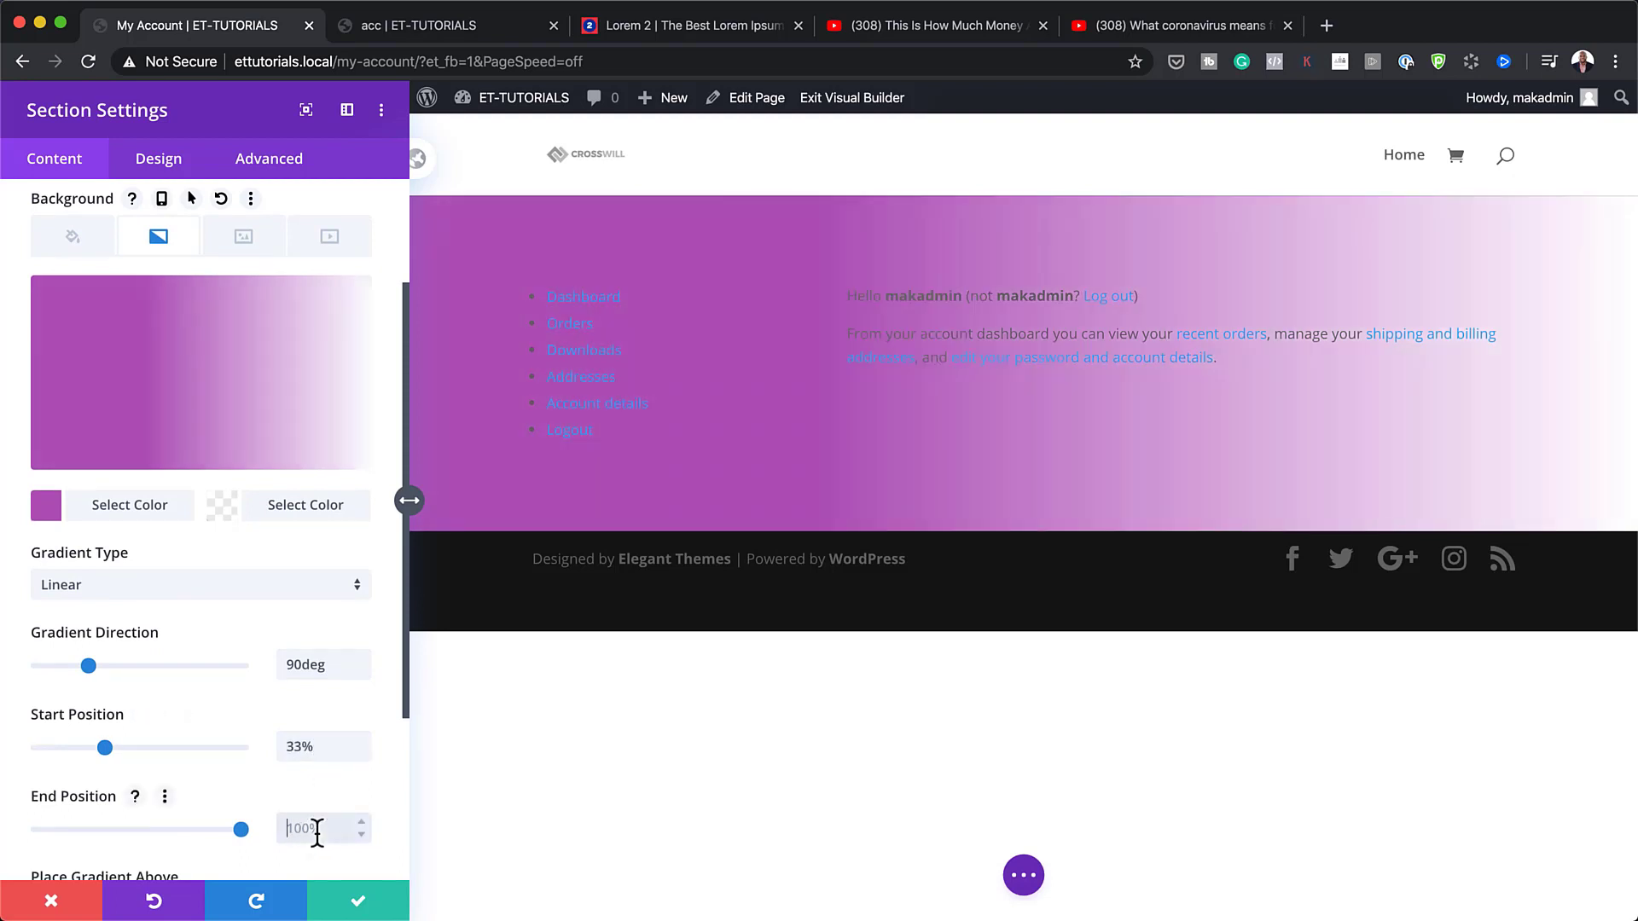
{"action": "type", "text": "0"}
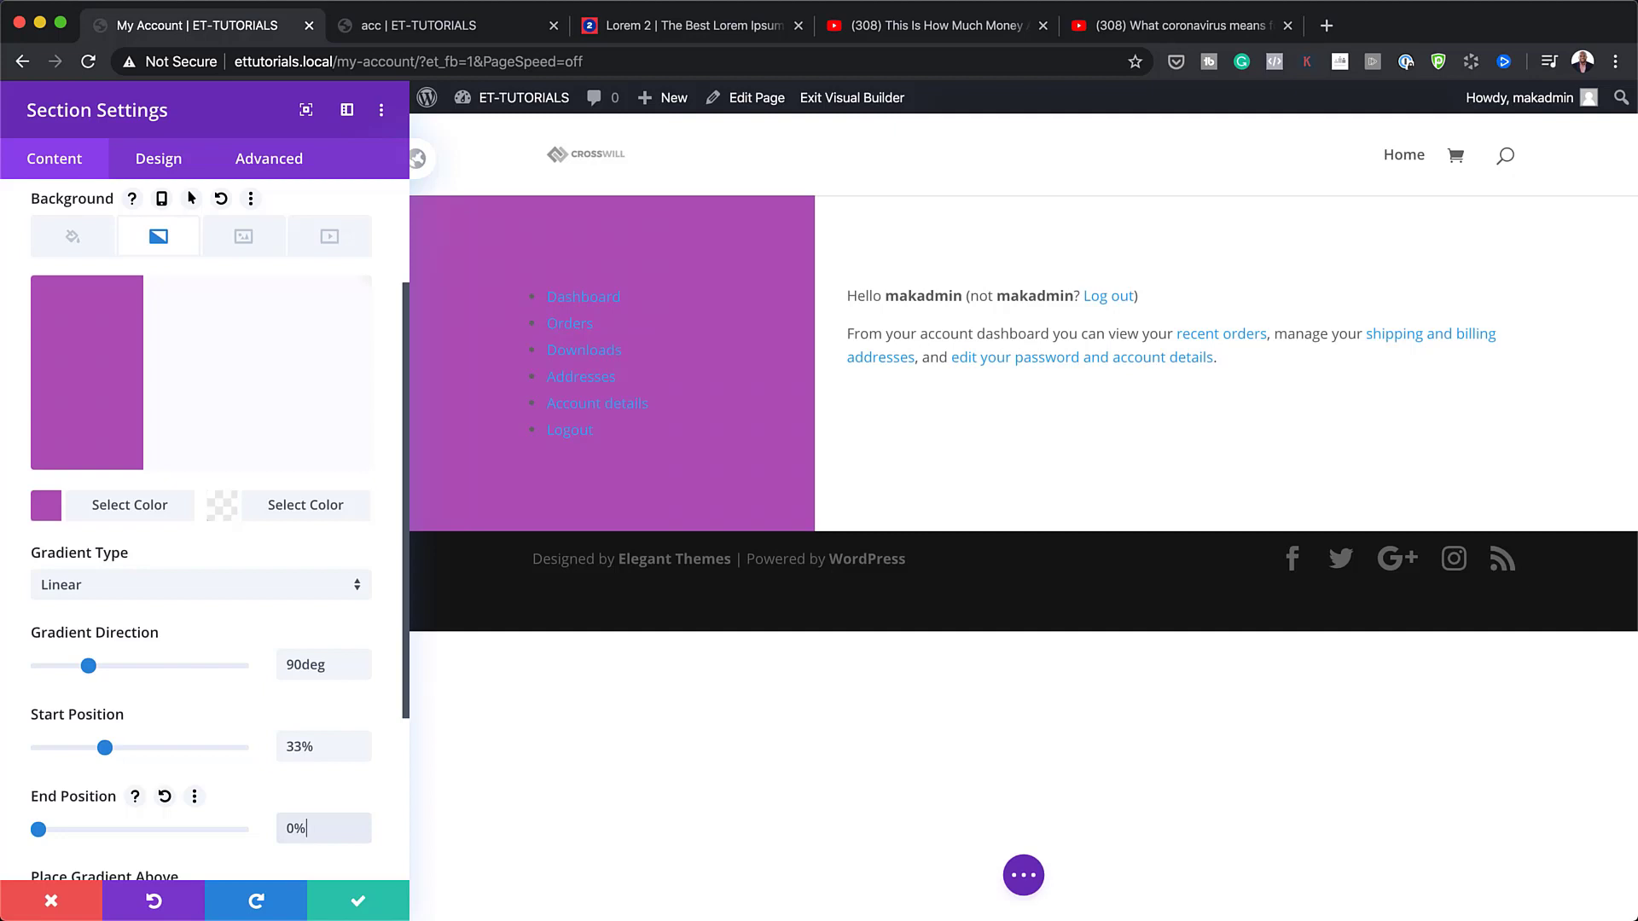
- Add juice-bar-01.jpg from the media library as the section's background image
{"action": "left_click", "coordinate": [247, 239]}
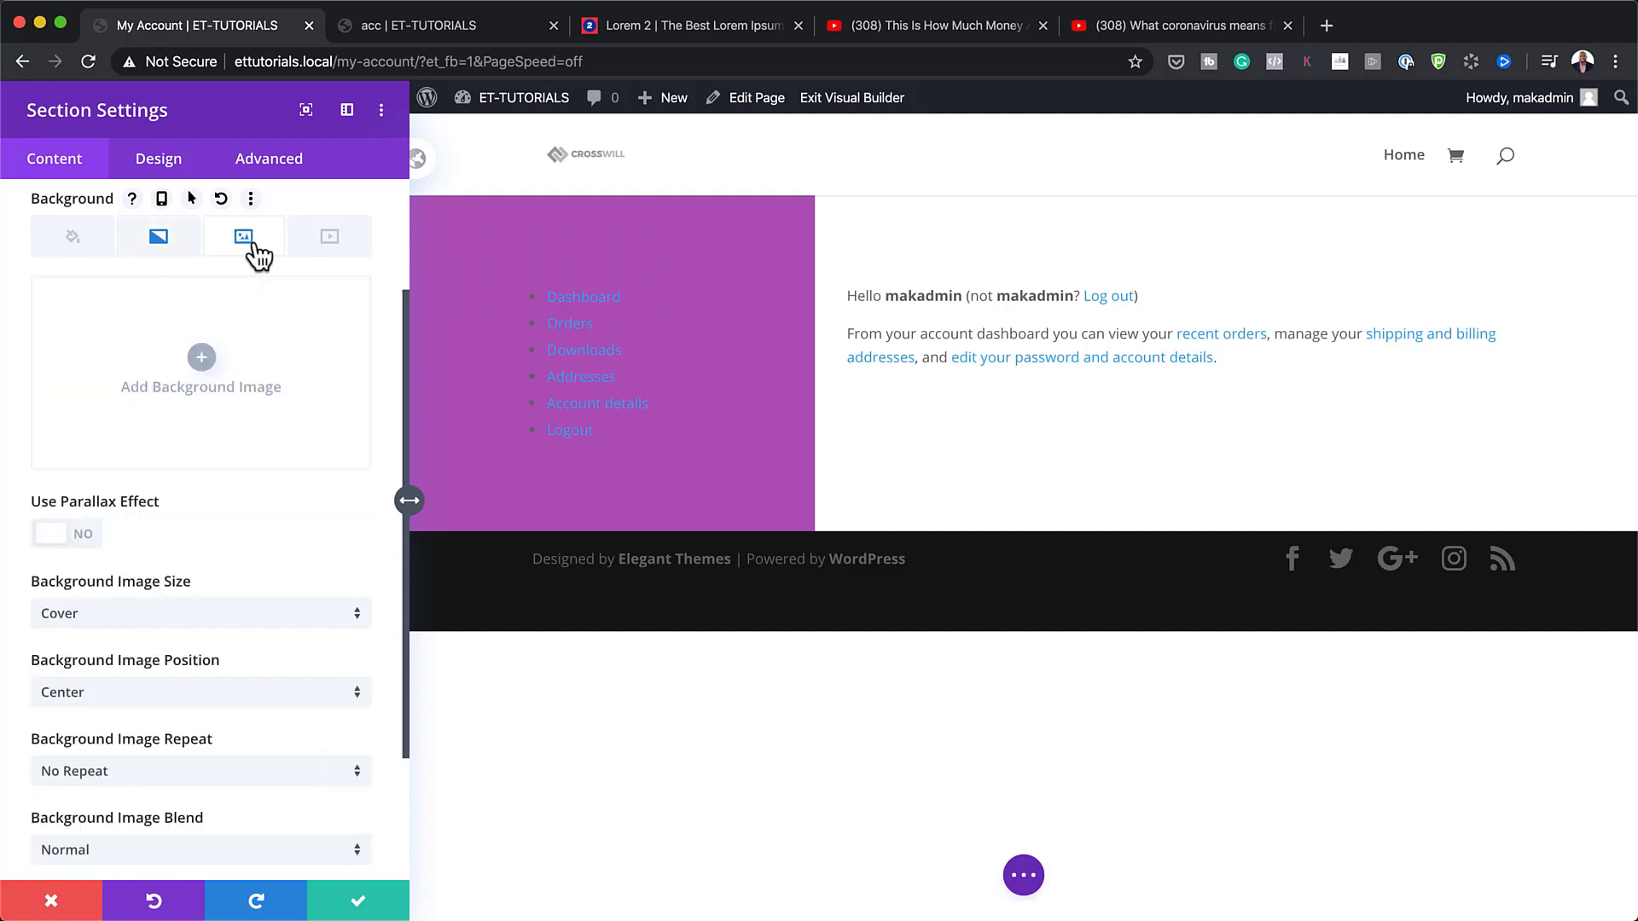
{"action": "left_click", "coordinate": [205, 356]}
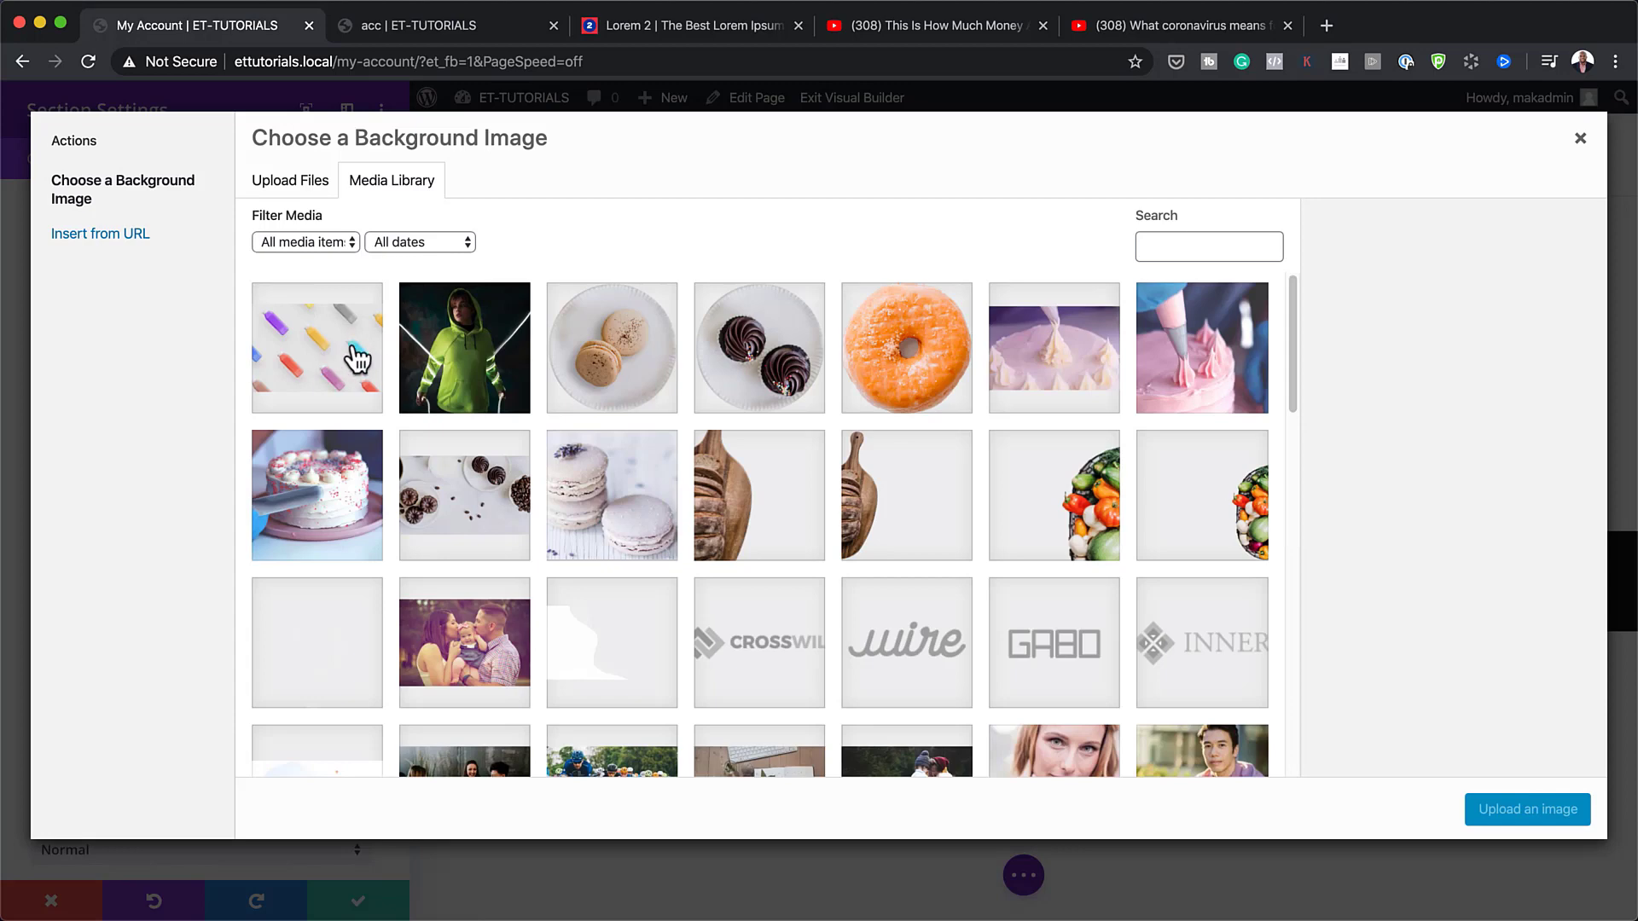
{"action": "left_click", "coordinate": [349, 360]}
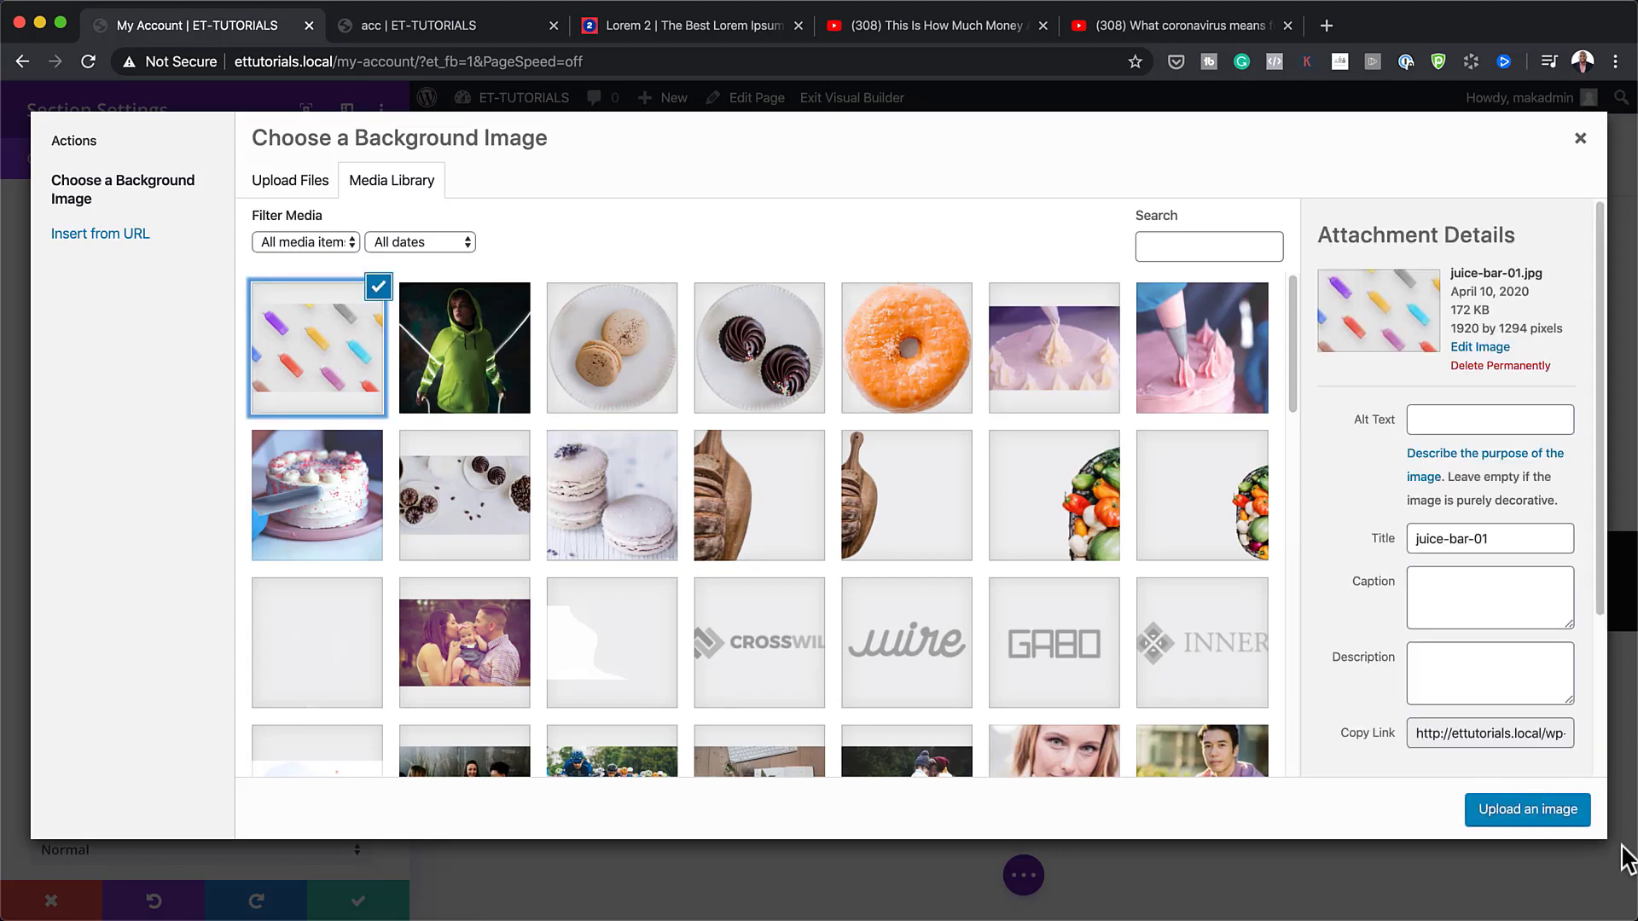
{"action": "left_click", "coordinate": [1548, 815]}
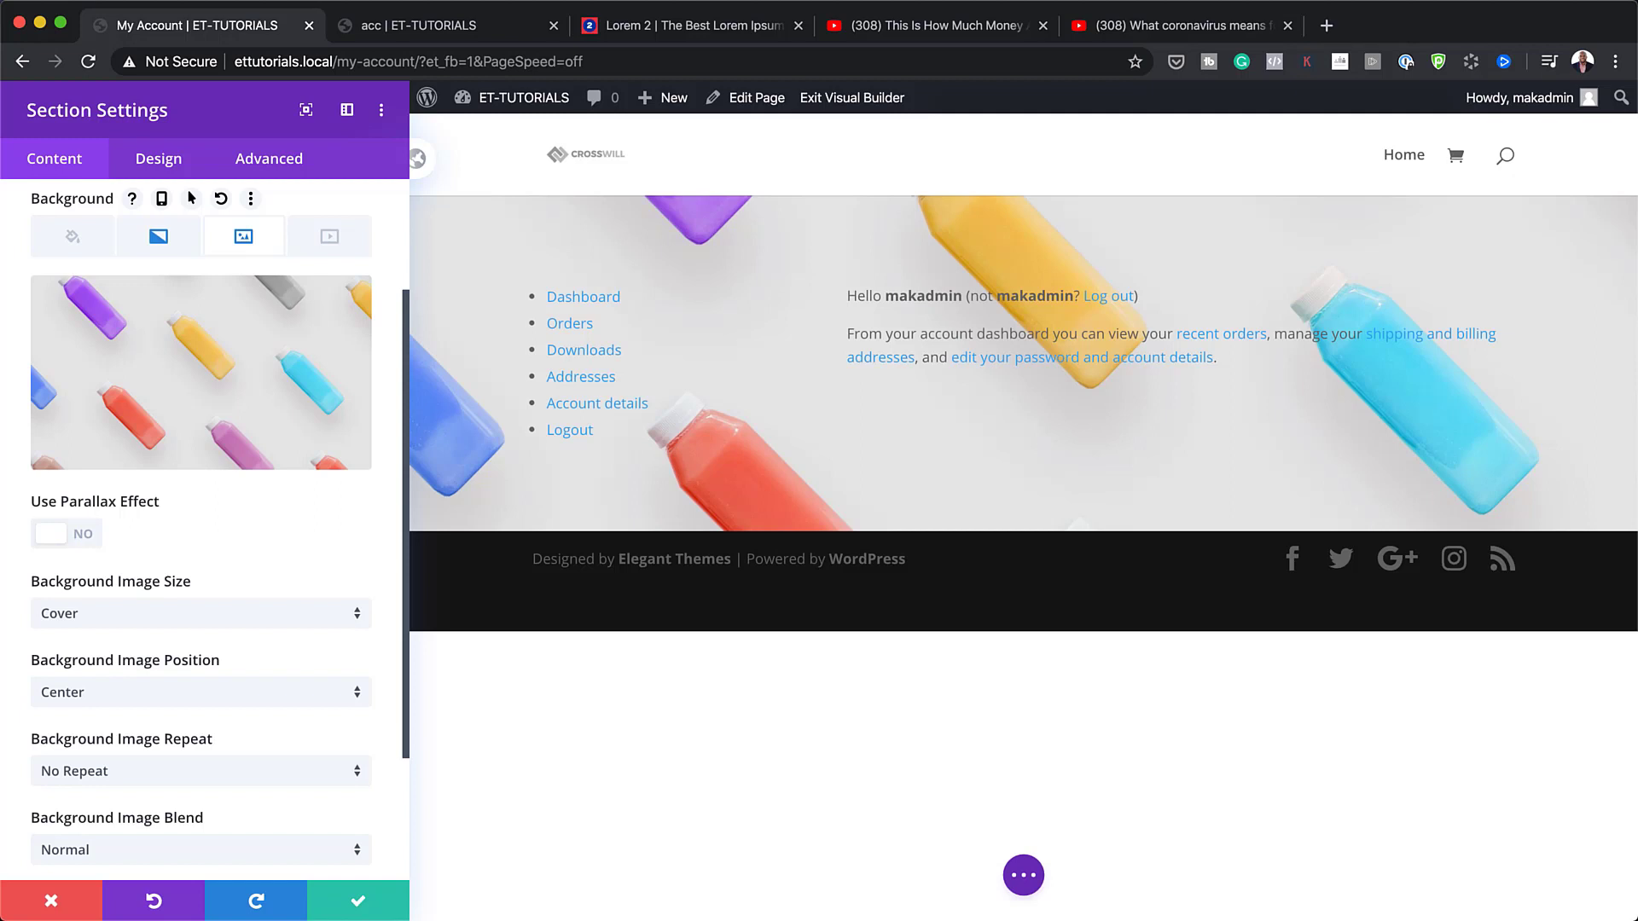
{"action": "scroll", "coordinate": [230, 611], "scroll_direction": "up", "scroll_amount": 1}
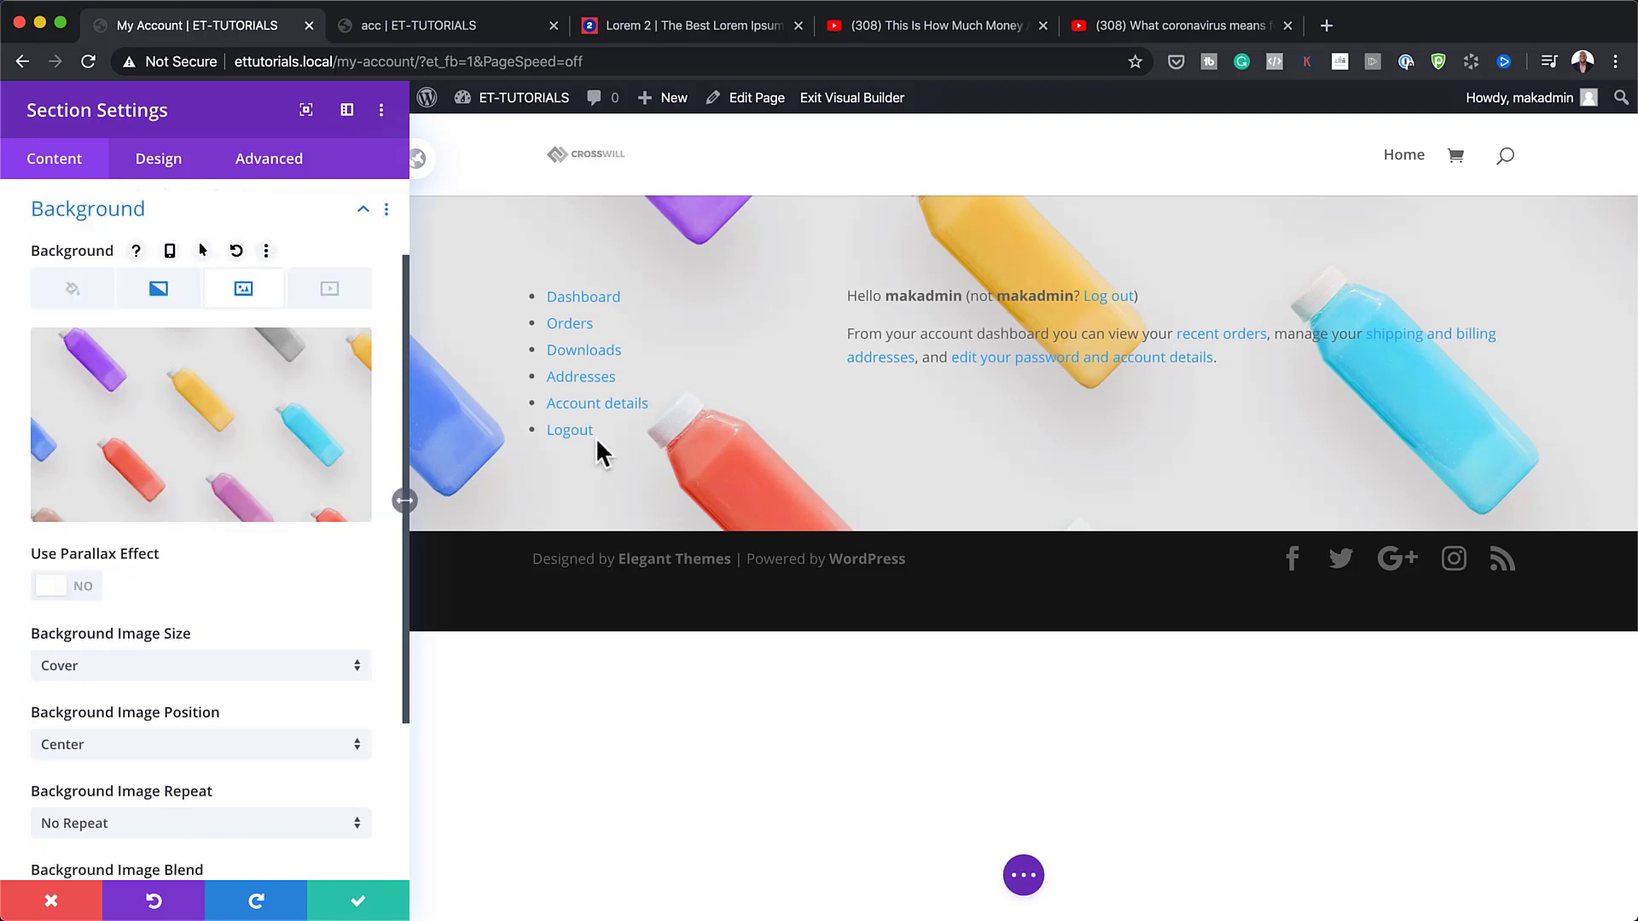
{"action": "mouse_move", "coordinate": [241, 424]}
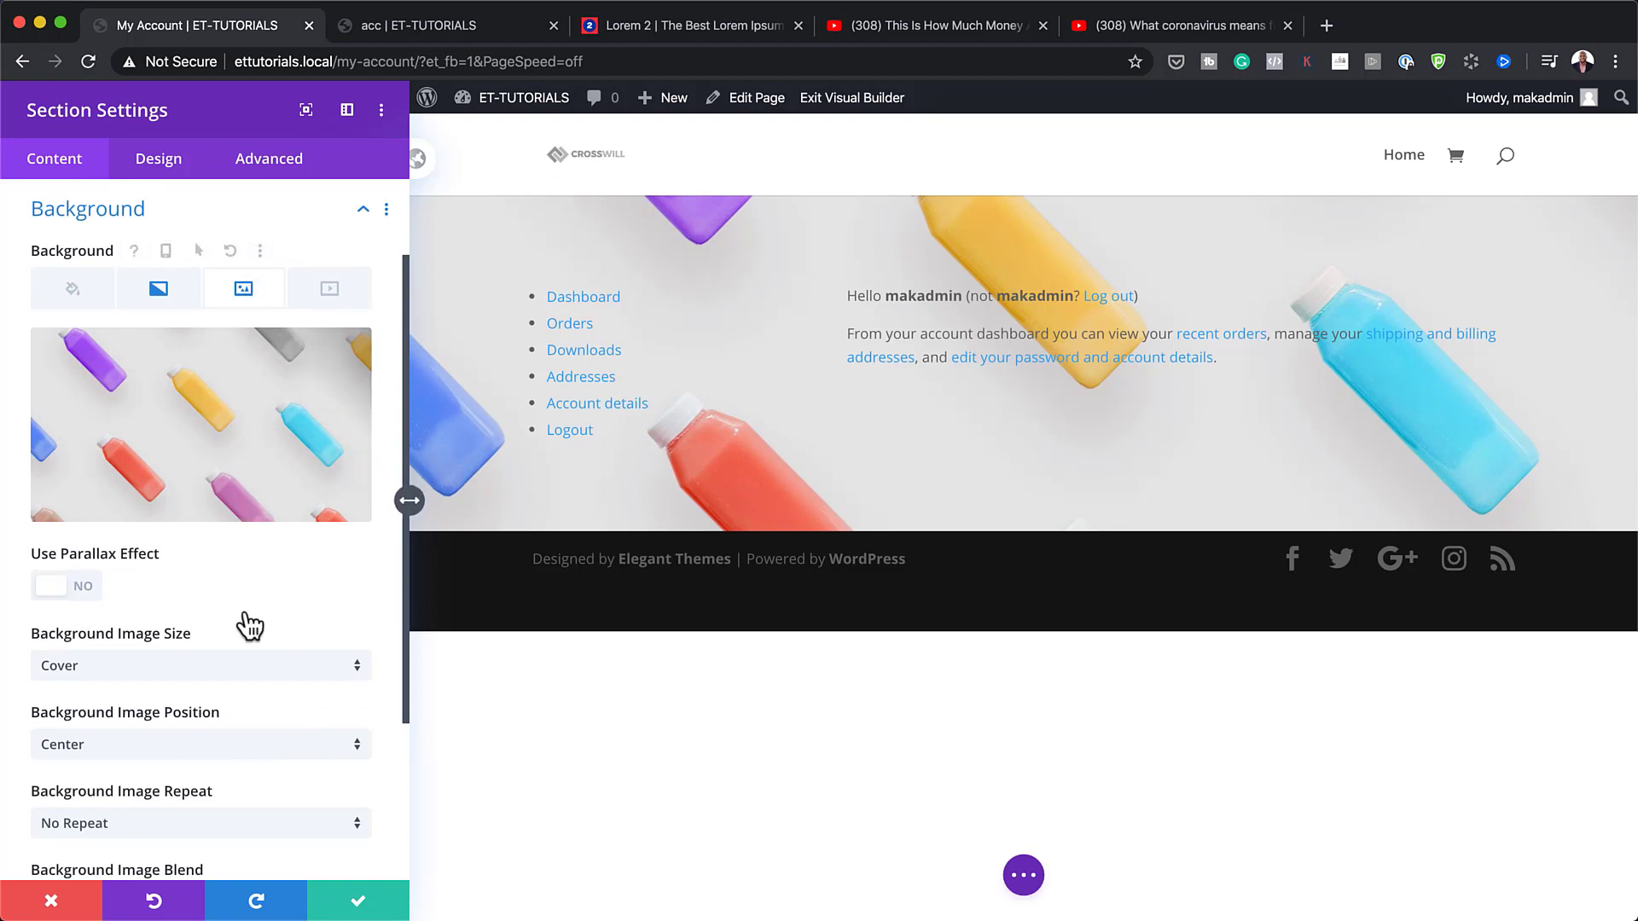
{"action": "scroll", "coordinate": [256, 648], "scroll_direction": "down", "scroll_amount": 4}
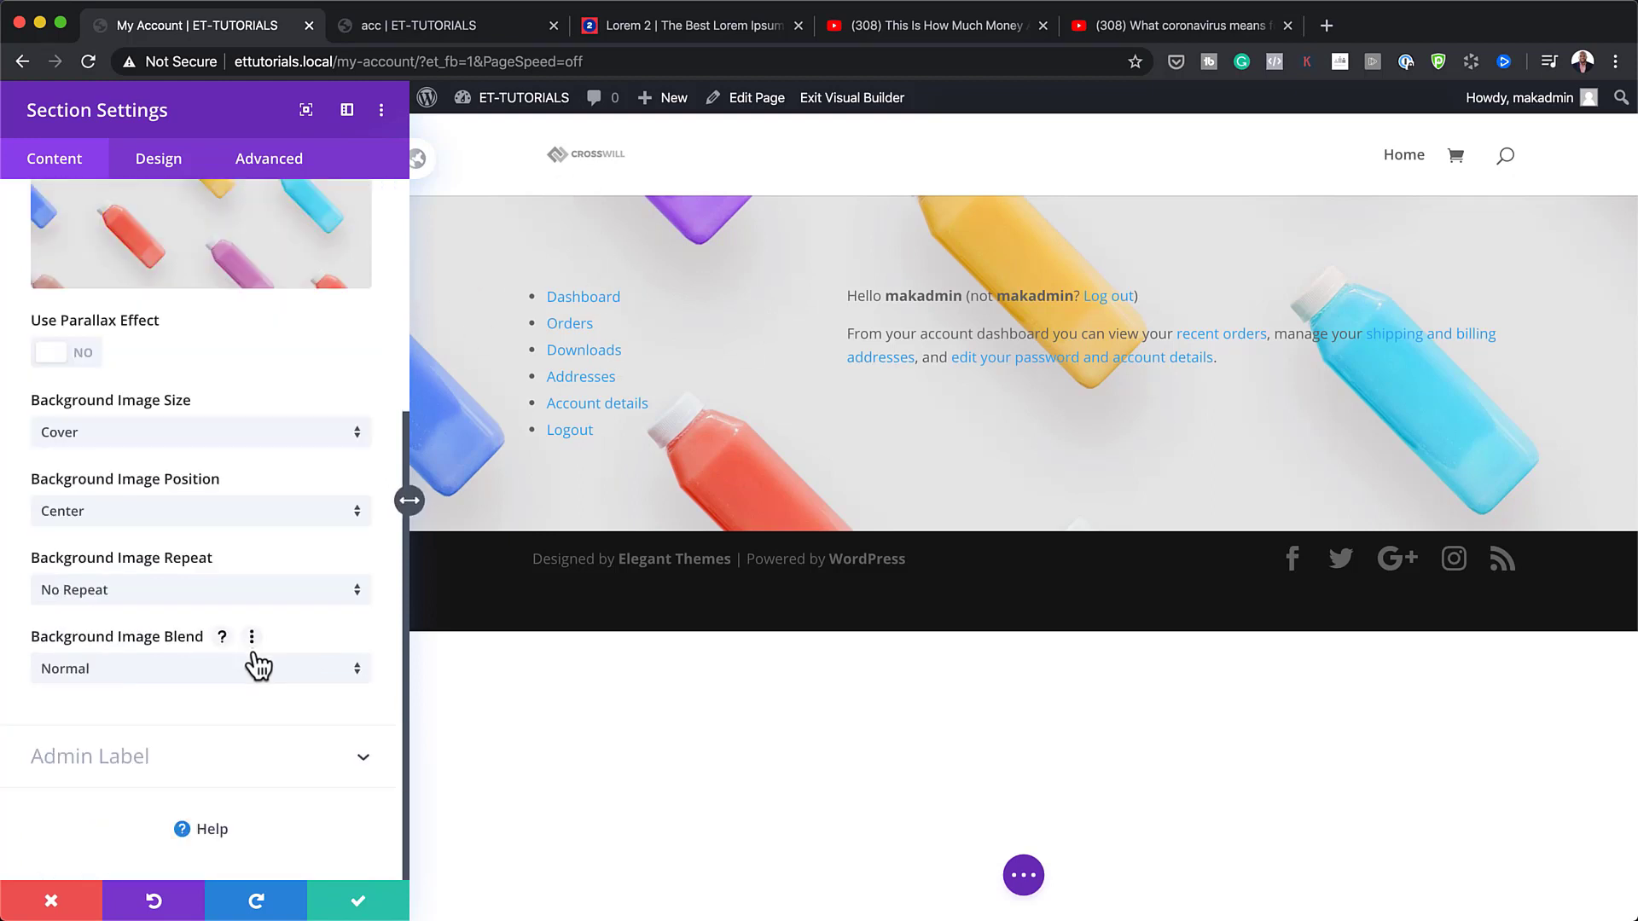
{"action": "scroll", "coordinate": [255, 661], "scroll_direction": "up", "scroll_amount": 1}
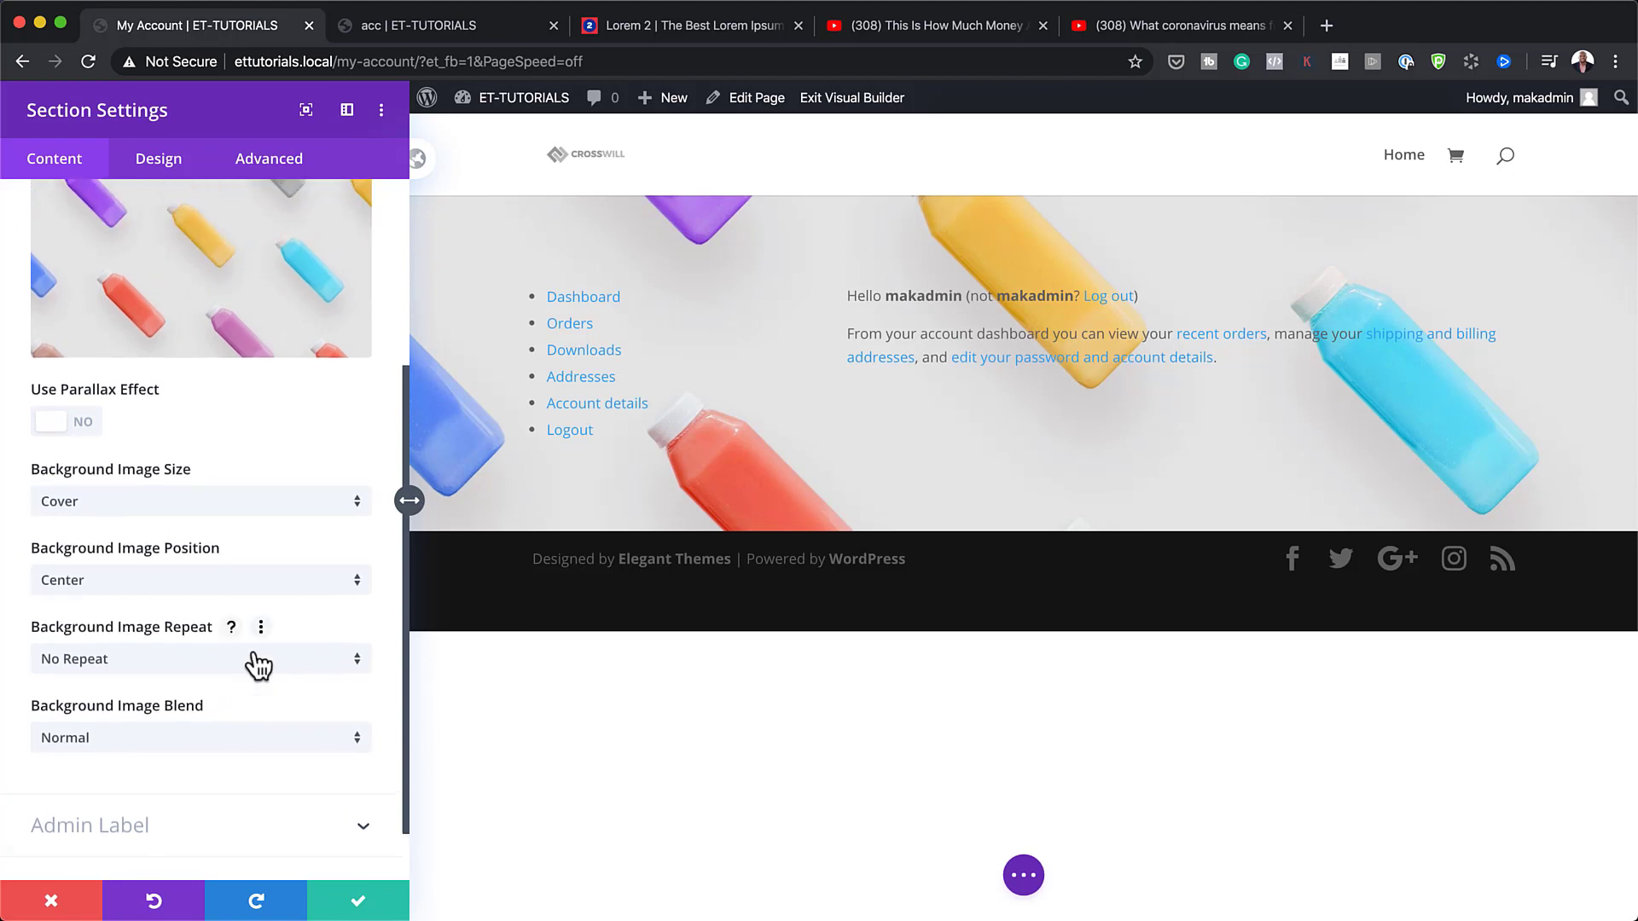
- Place the section's gradient above the background image and save the section settings
{"action": "scroll", "coordinate": [256, 666], "scroll_direction": "up", "scroll_amount": 1}
{"action": "scroll", "coordinate": [299, 607], "scroll_direction": "up", "scroll_amount": 3}
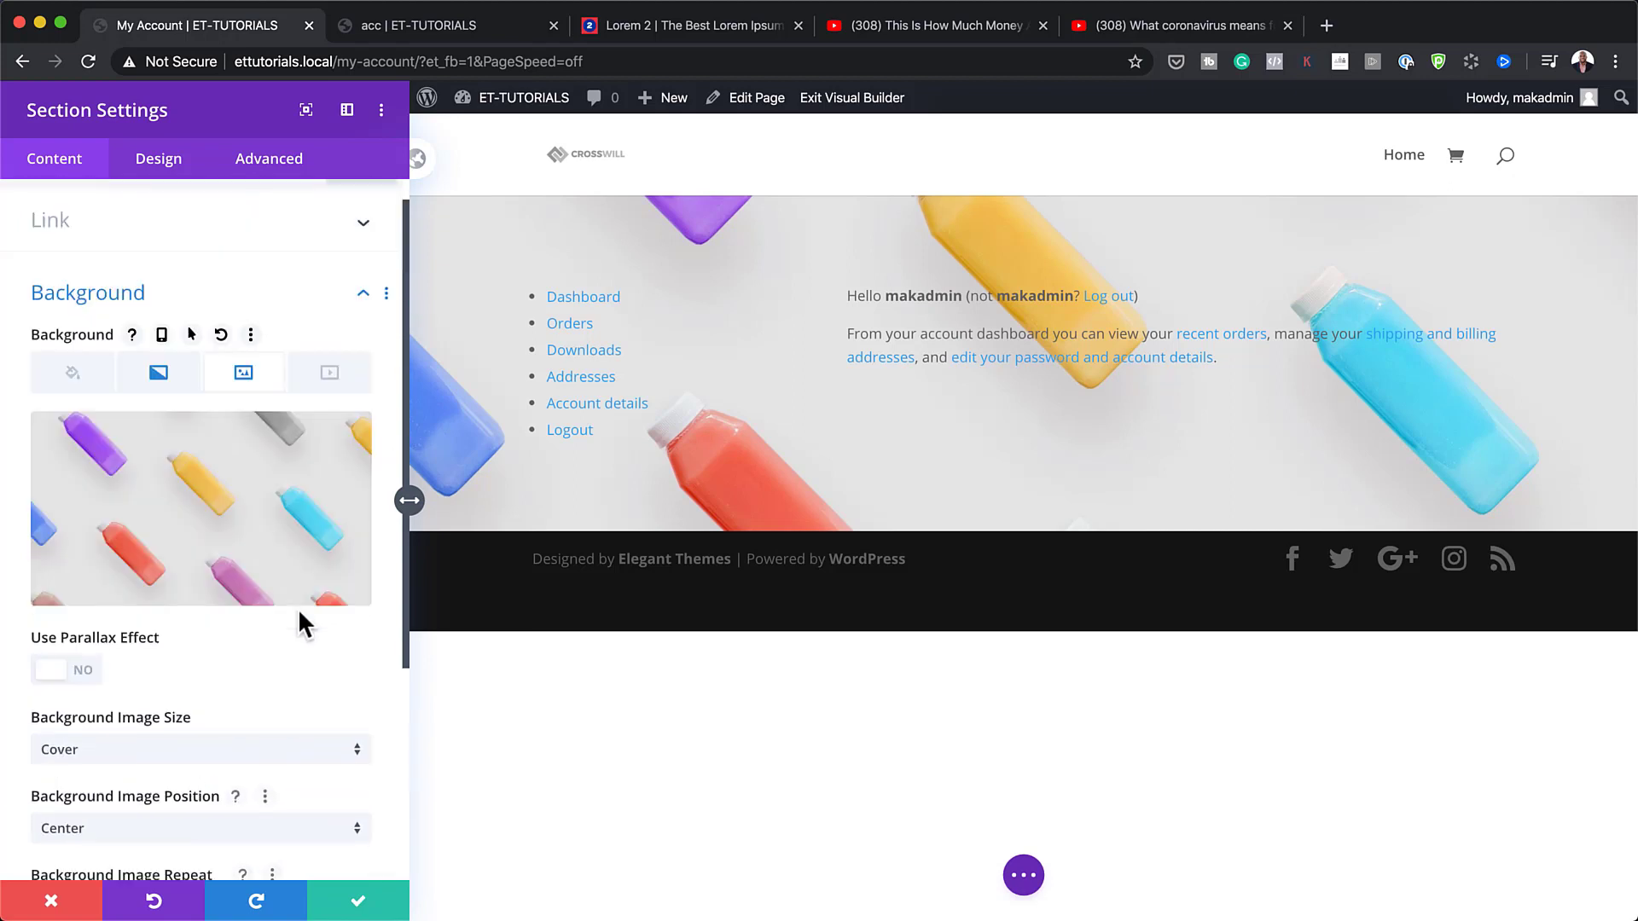
{"action": "left_click", "coordinate": [159, 408]}
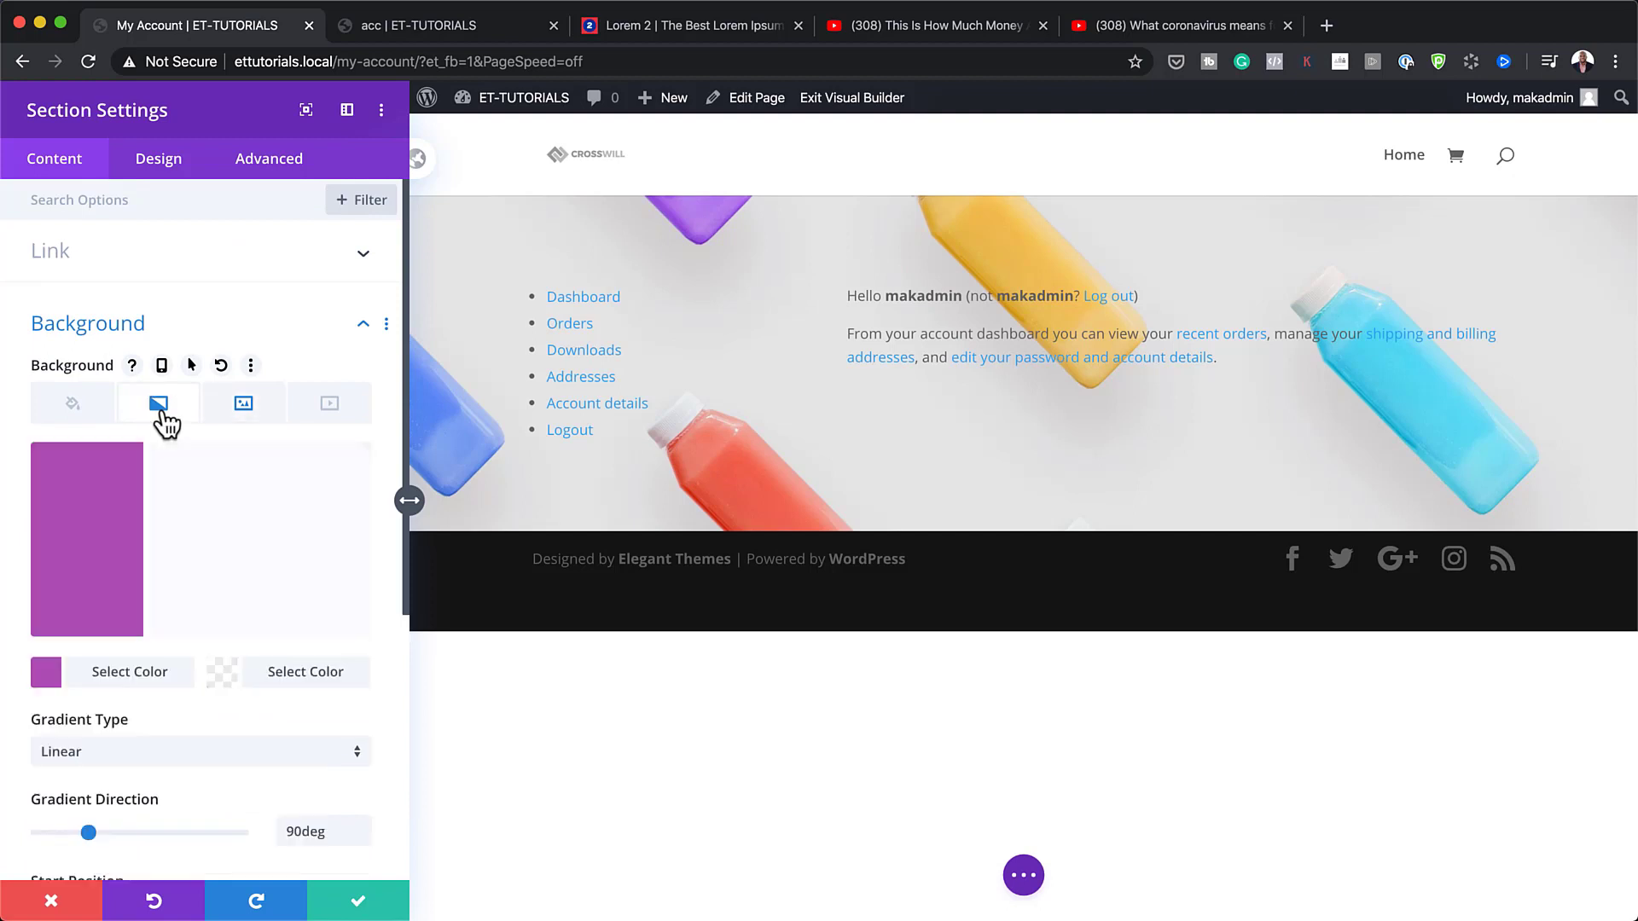
{"action": "scroll", "coordinate": [238, 597], "scroll_direction": "down", "scroll_amount": 3}
{"action": "scroll", "coordinate": [239, 586], "scroll_direction": "down", "scroll_amount": 2}
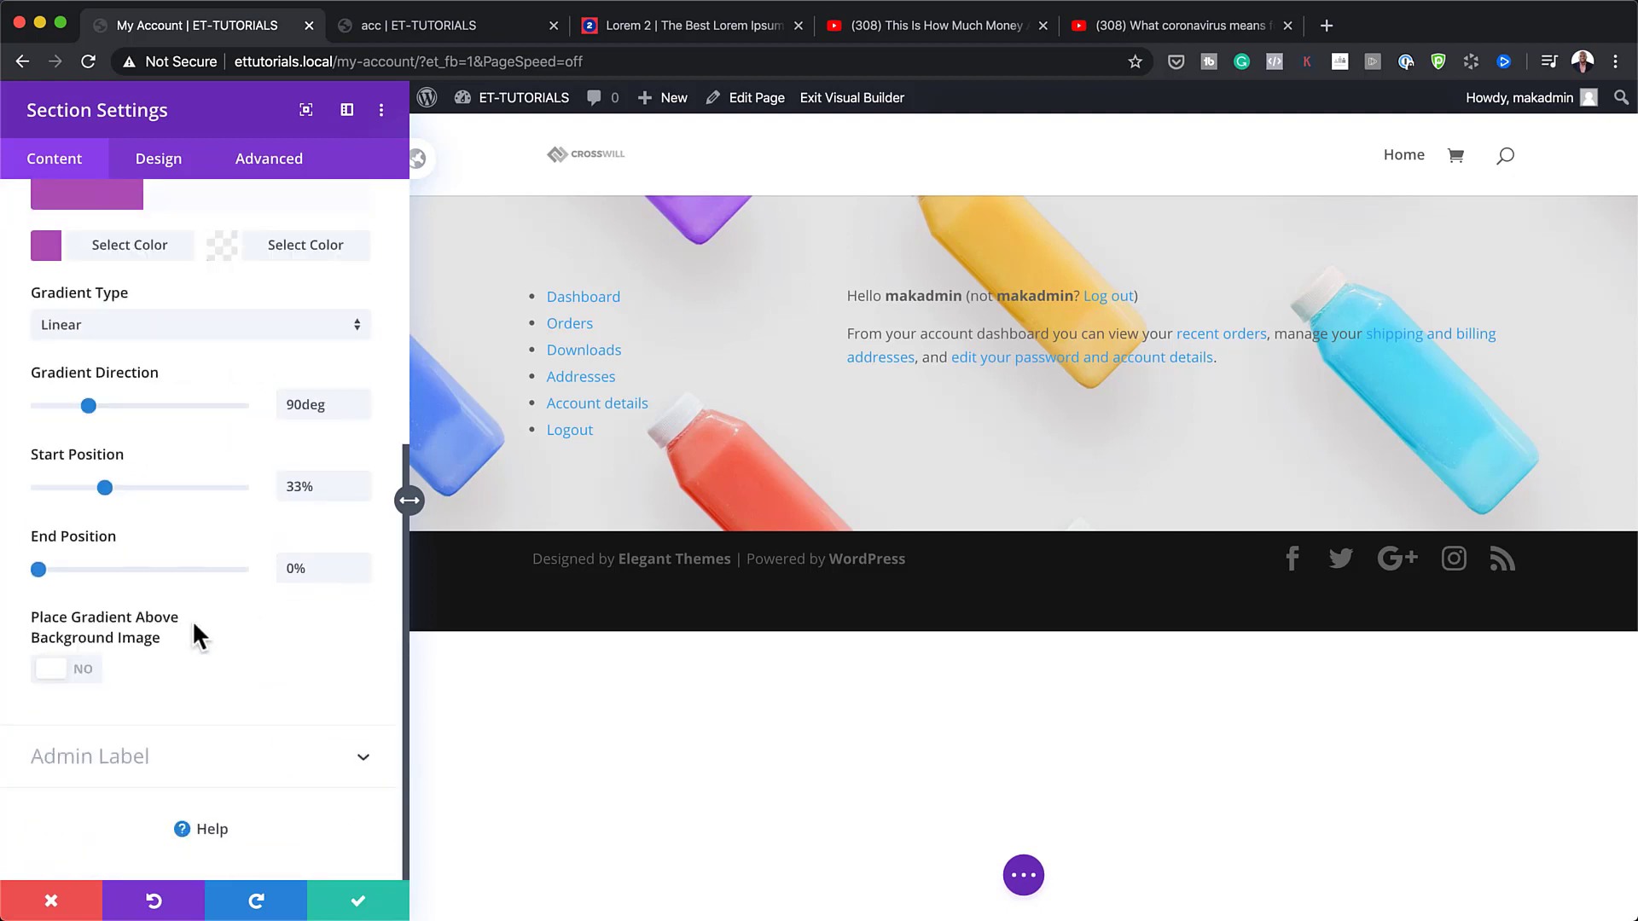
{"action": "left_click", "coordinate": [85, 670]}
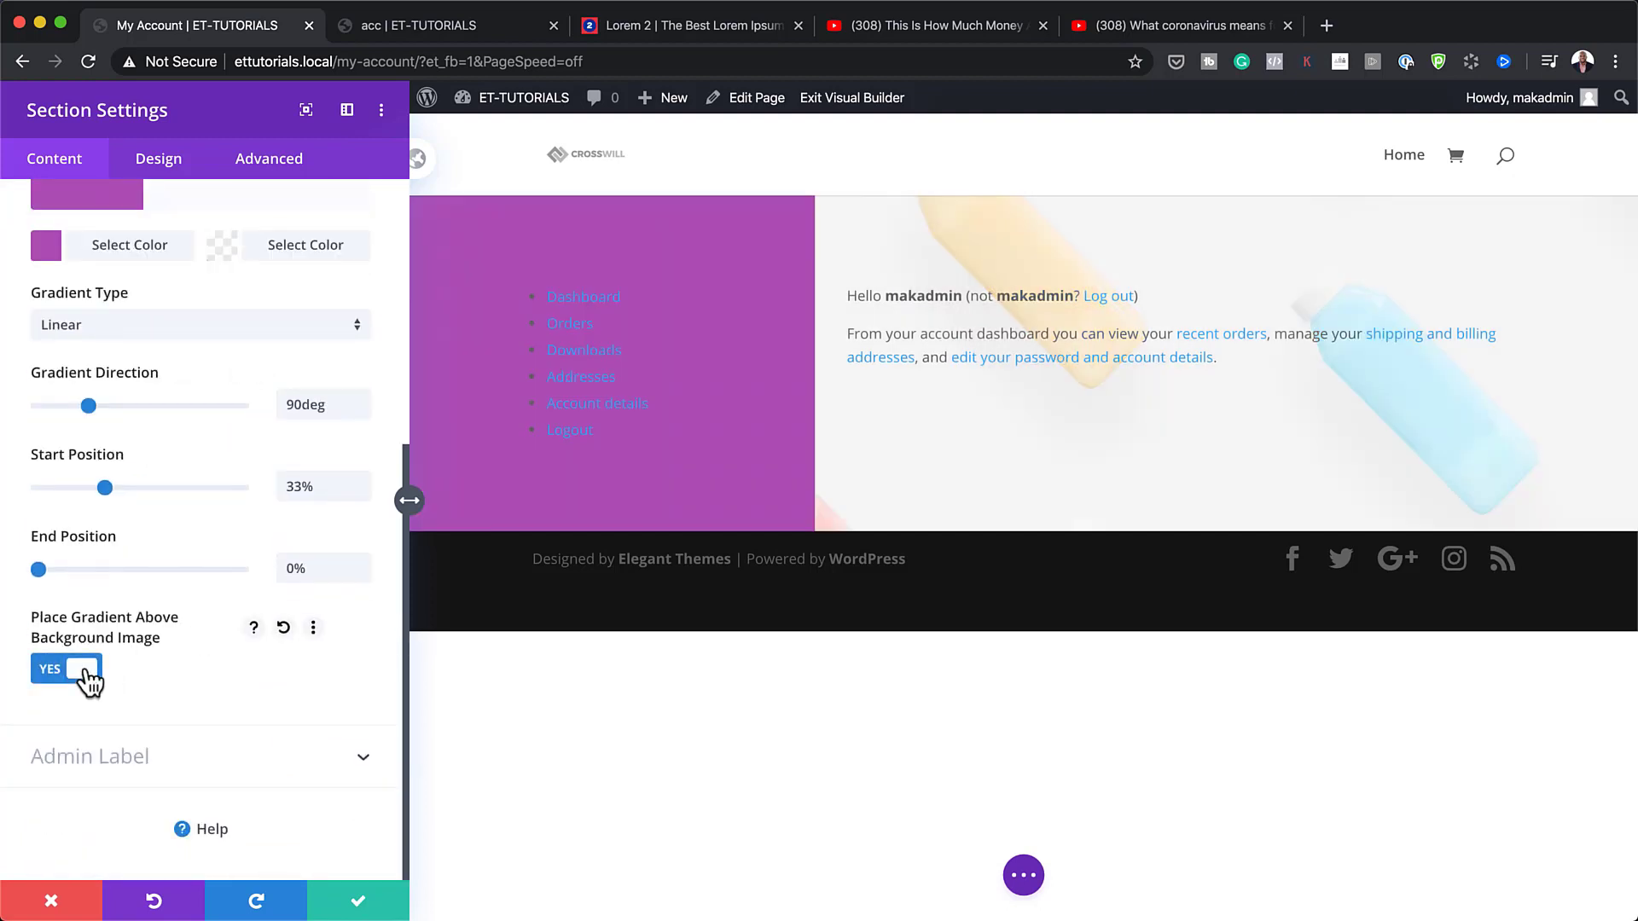
{"action": "left_click", "coordinate": [357, 902]}
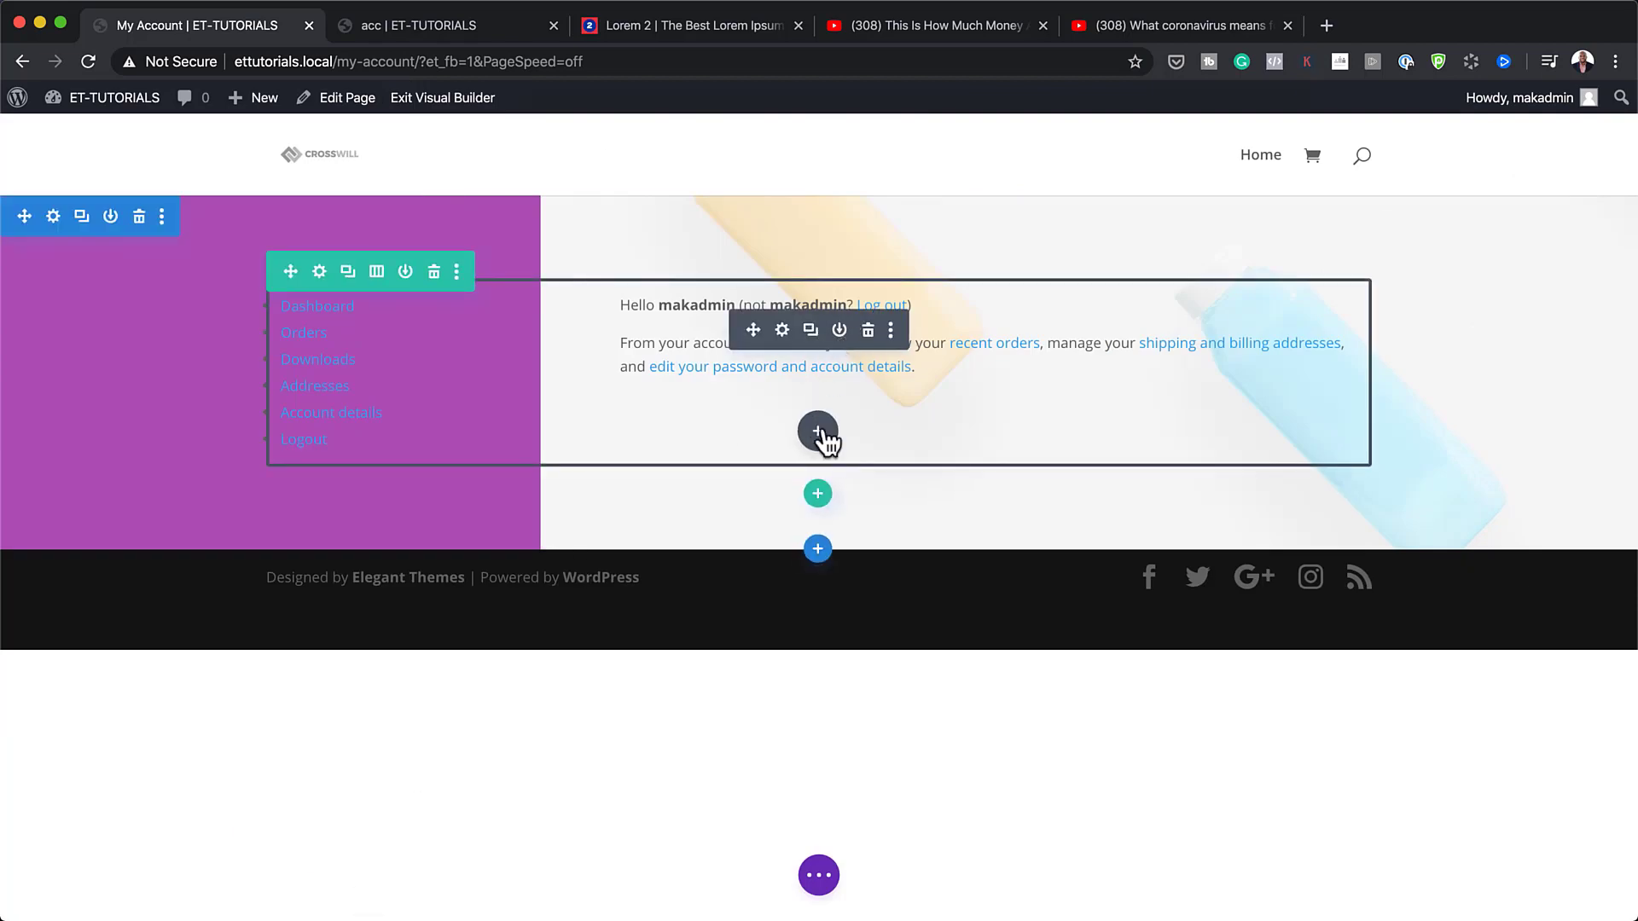
- Insert a Text module below the account content and replace its placeholder text with "My Account"
{"action": "left_click", "coordinate": [817, 432]}
{"action": "type", "text": "te"}
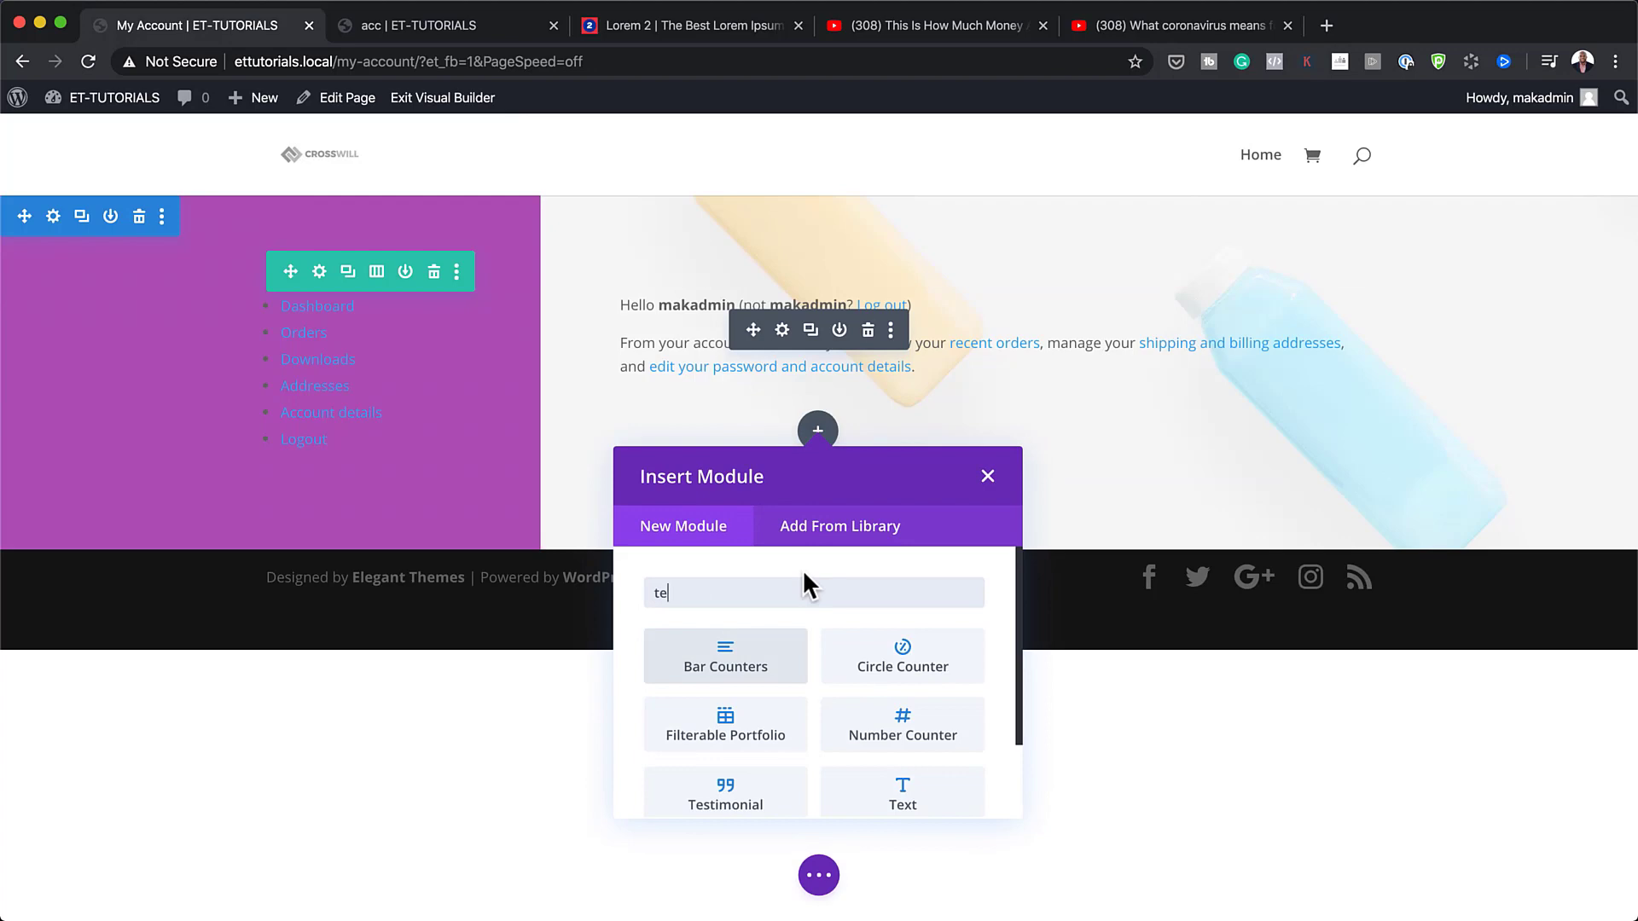
{"action": "type", "text": "x"}
{"action": "left_click", "coordinate": [757, 657]}
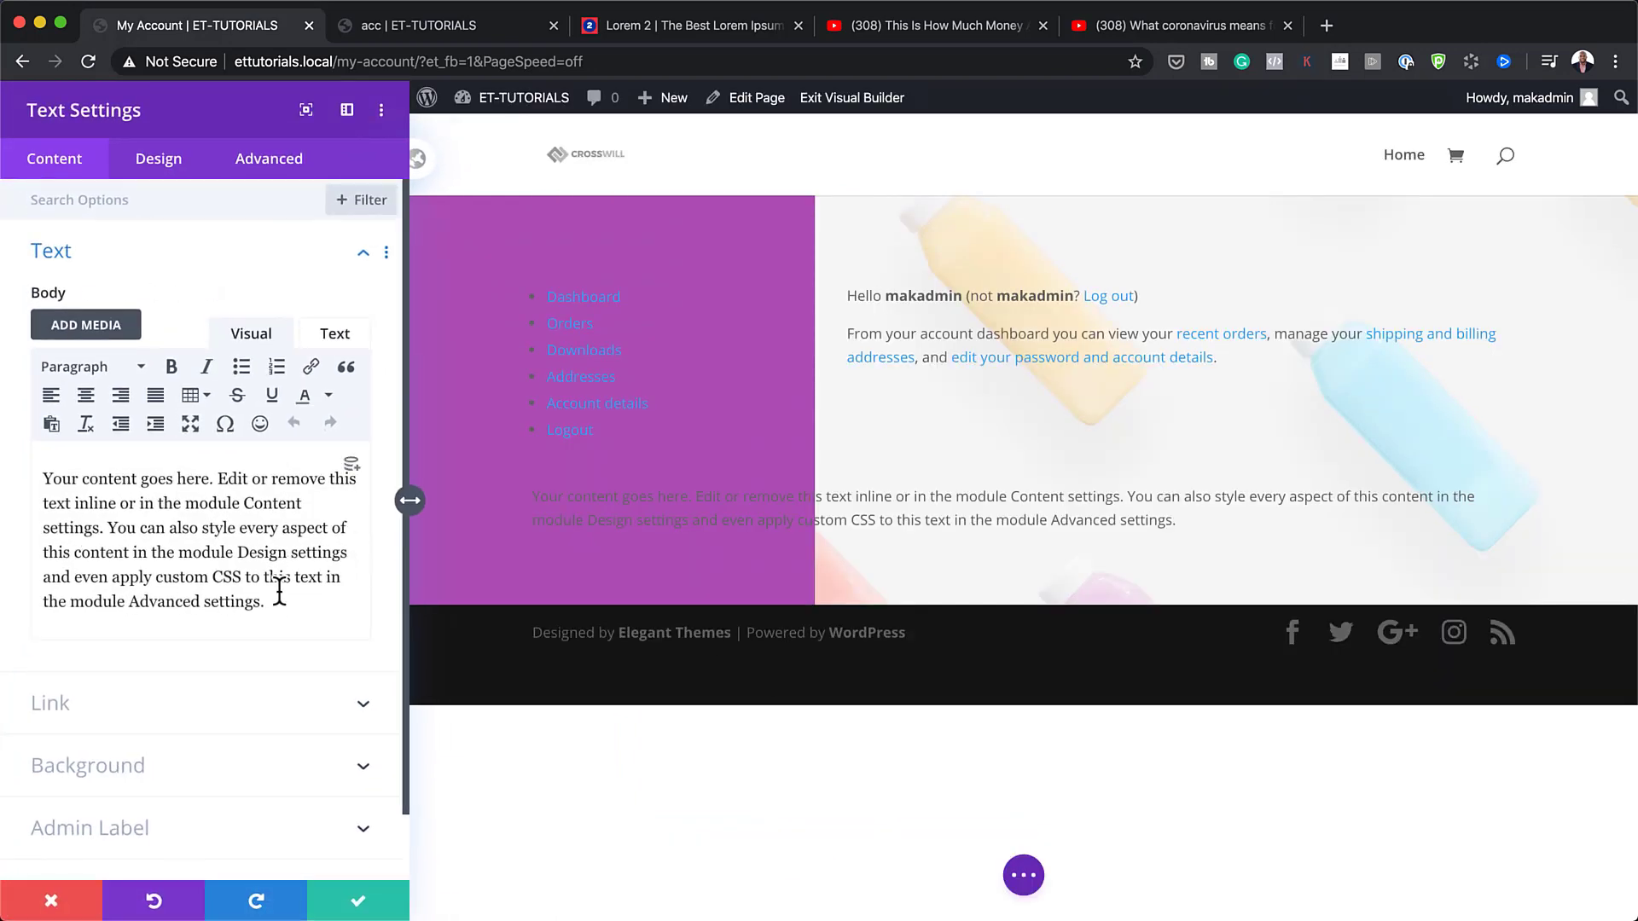
{"action": "left_click_drag", "start_coordinate": [266, 601], "coordinate": [4, 435]}
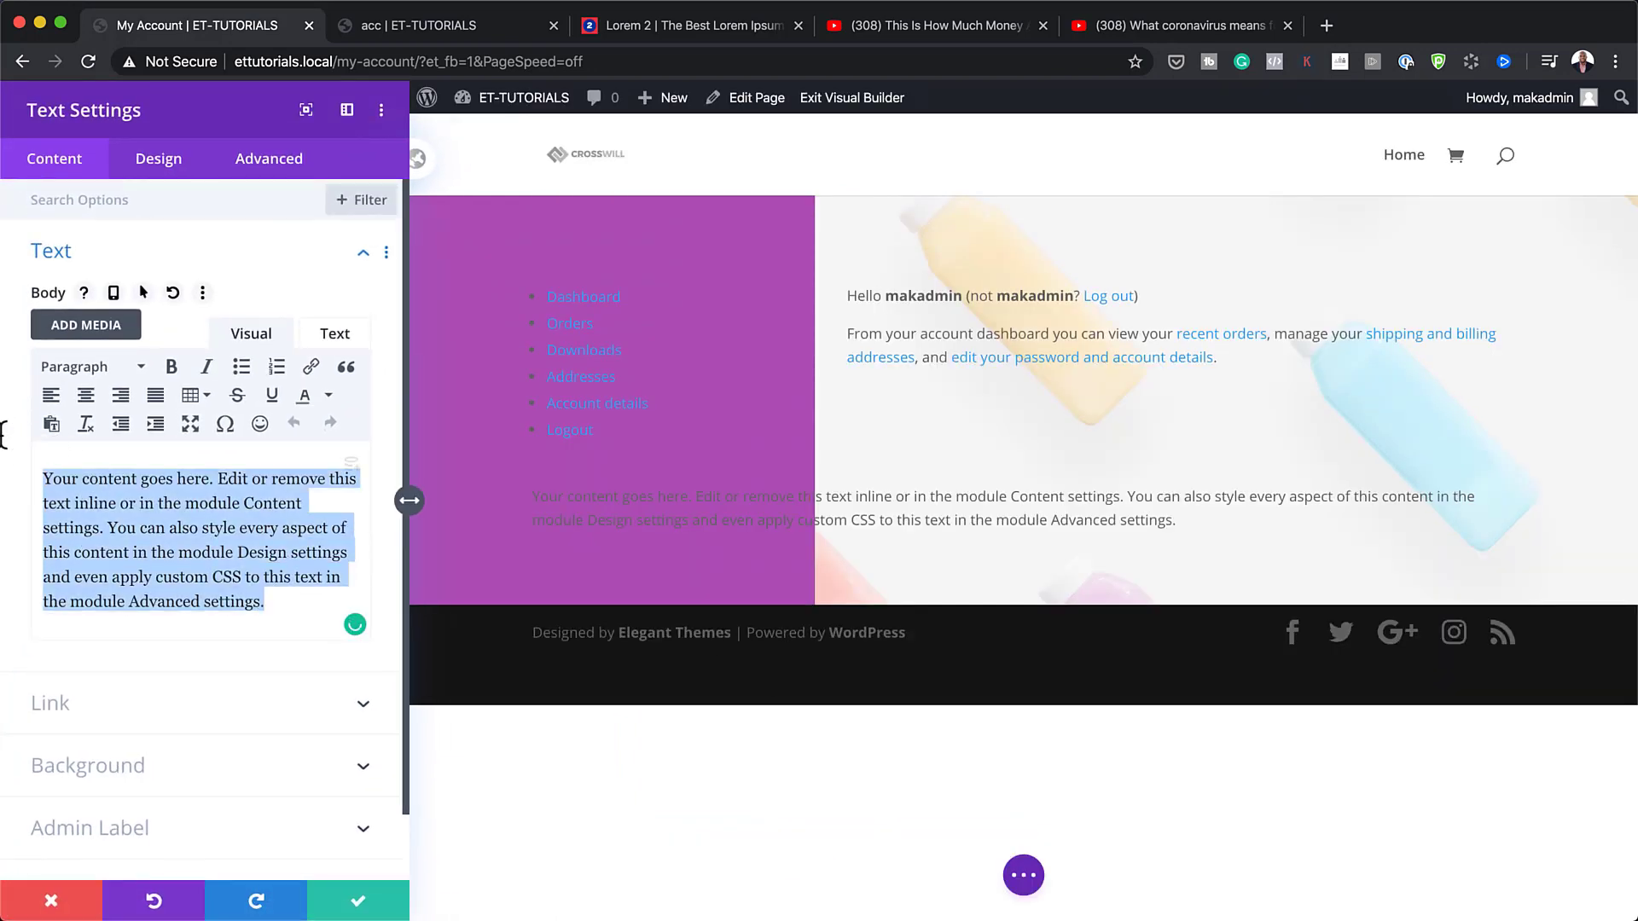
{"action": "type", "text": "My Account"}
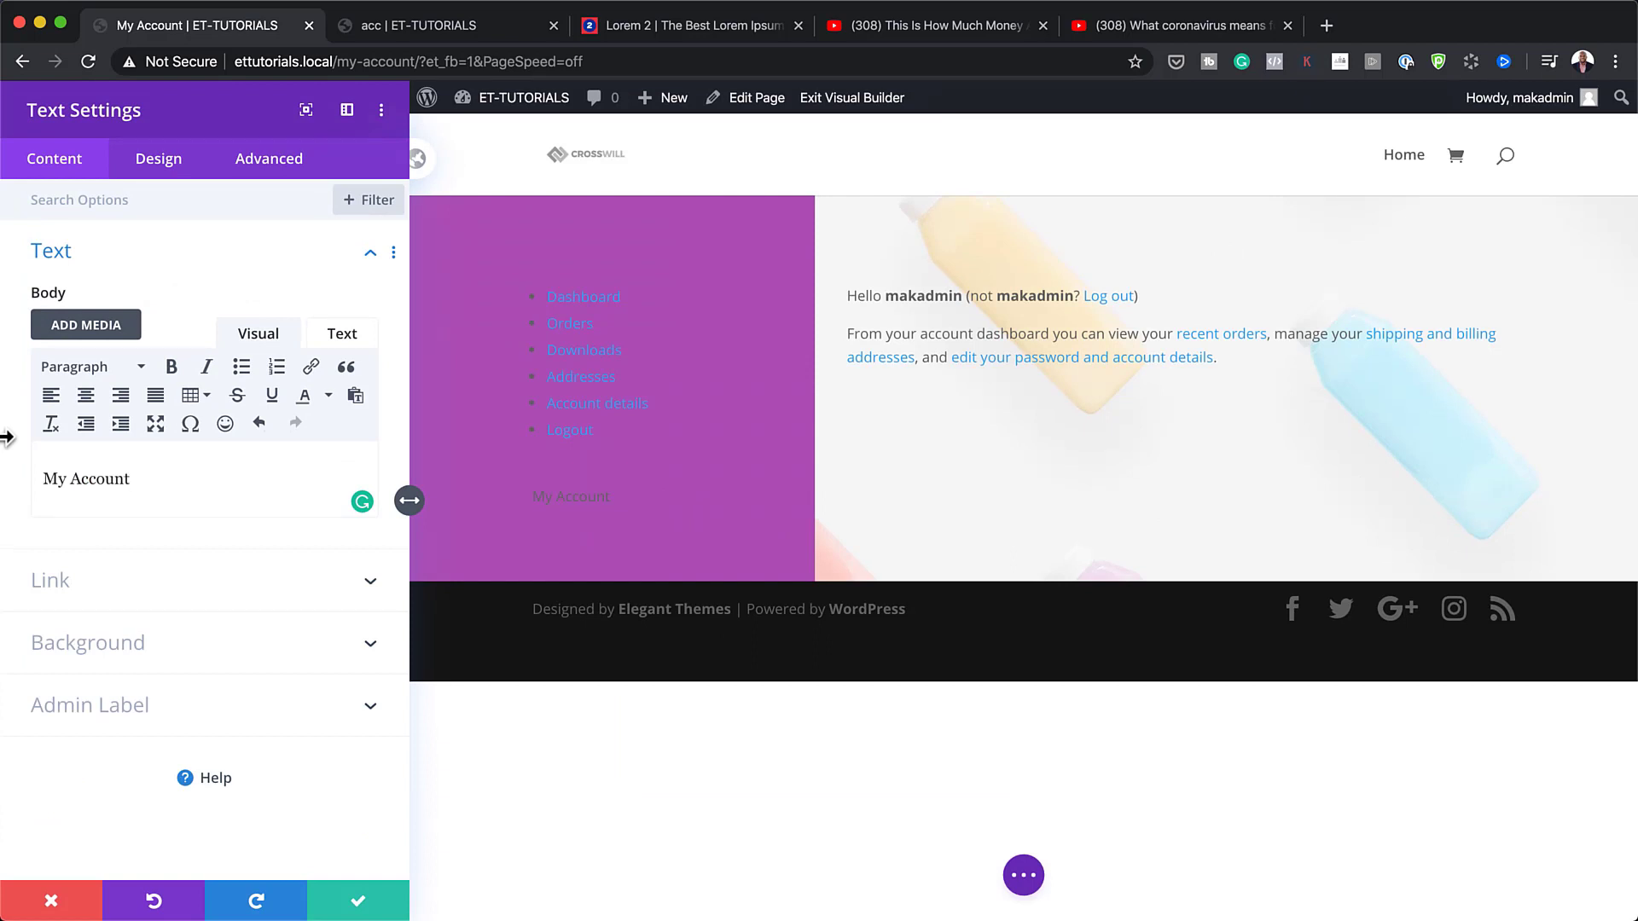
- Format the "My Account" text as Heading 1
{"action": "left_click_drag", "start_coordinate": [141, 479], "coordinate": [43, 478]}
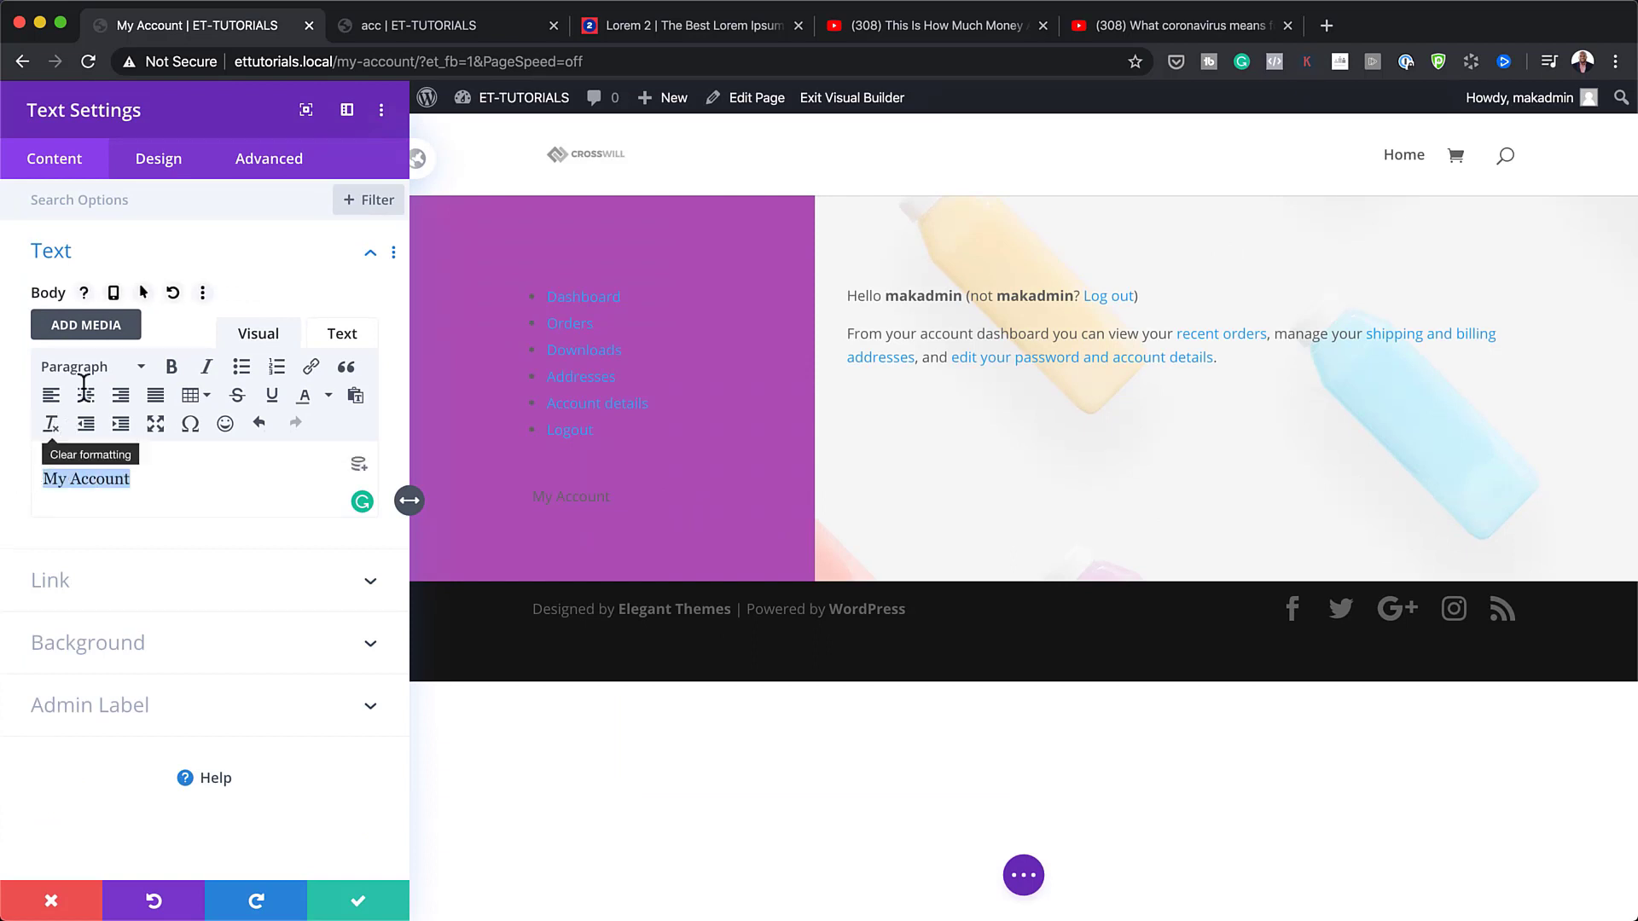
{"action": "left_click", "coordinate": [110, 368]}
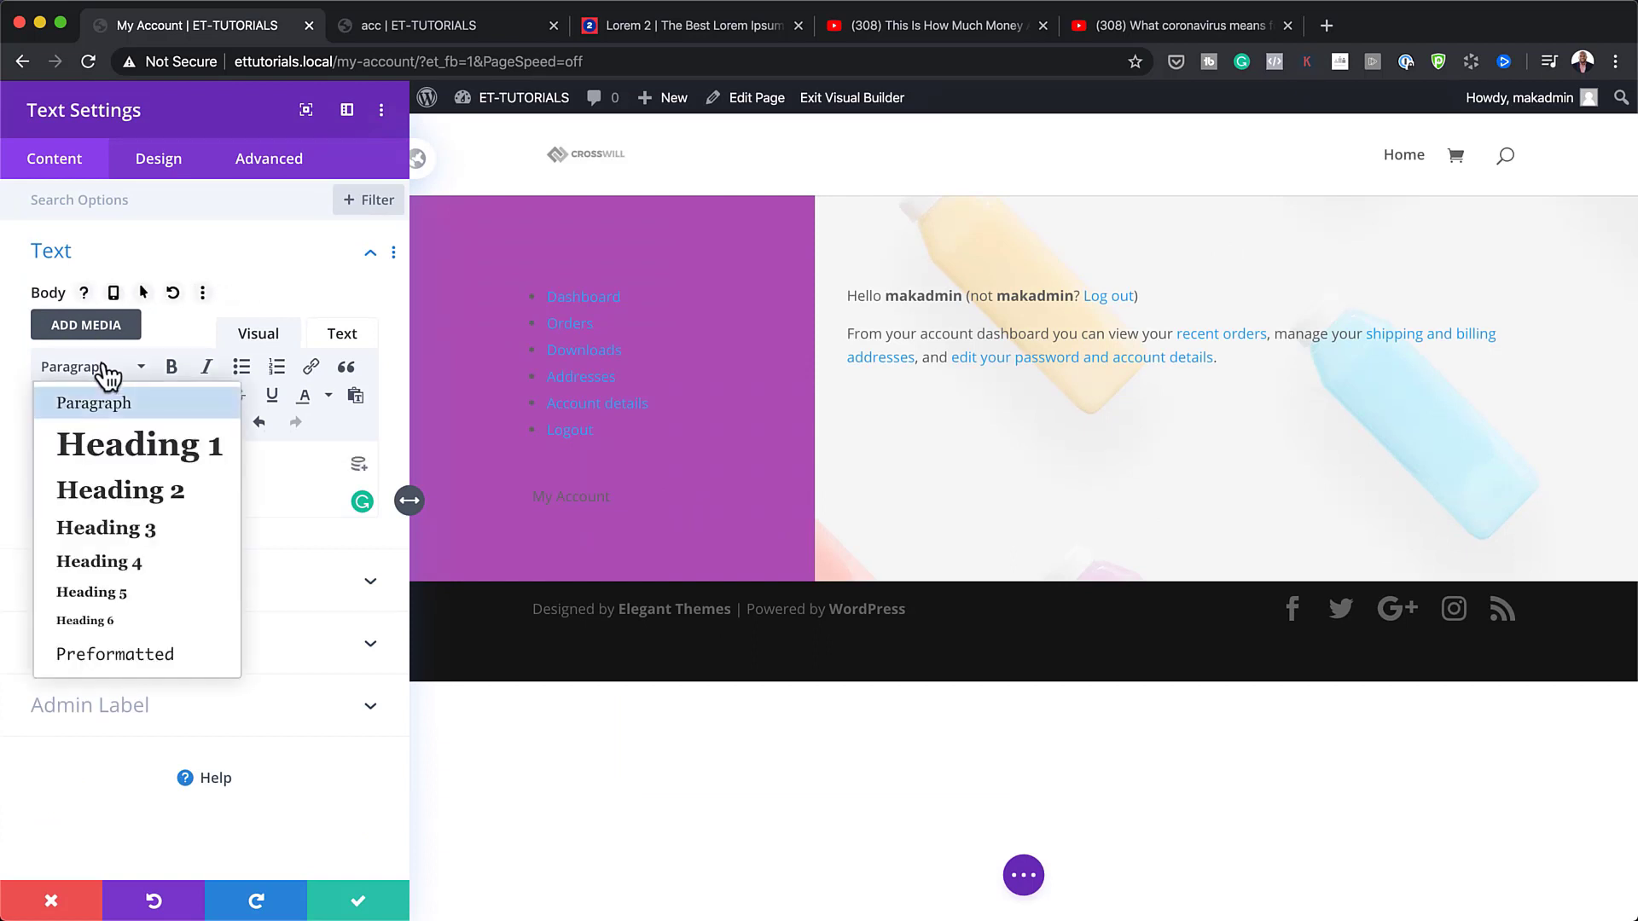
{"action": "left_click", "coordinate": [165, 468]}
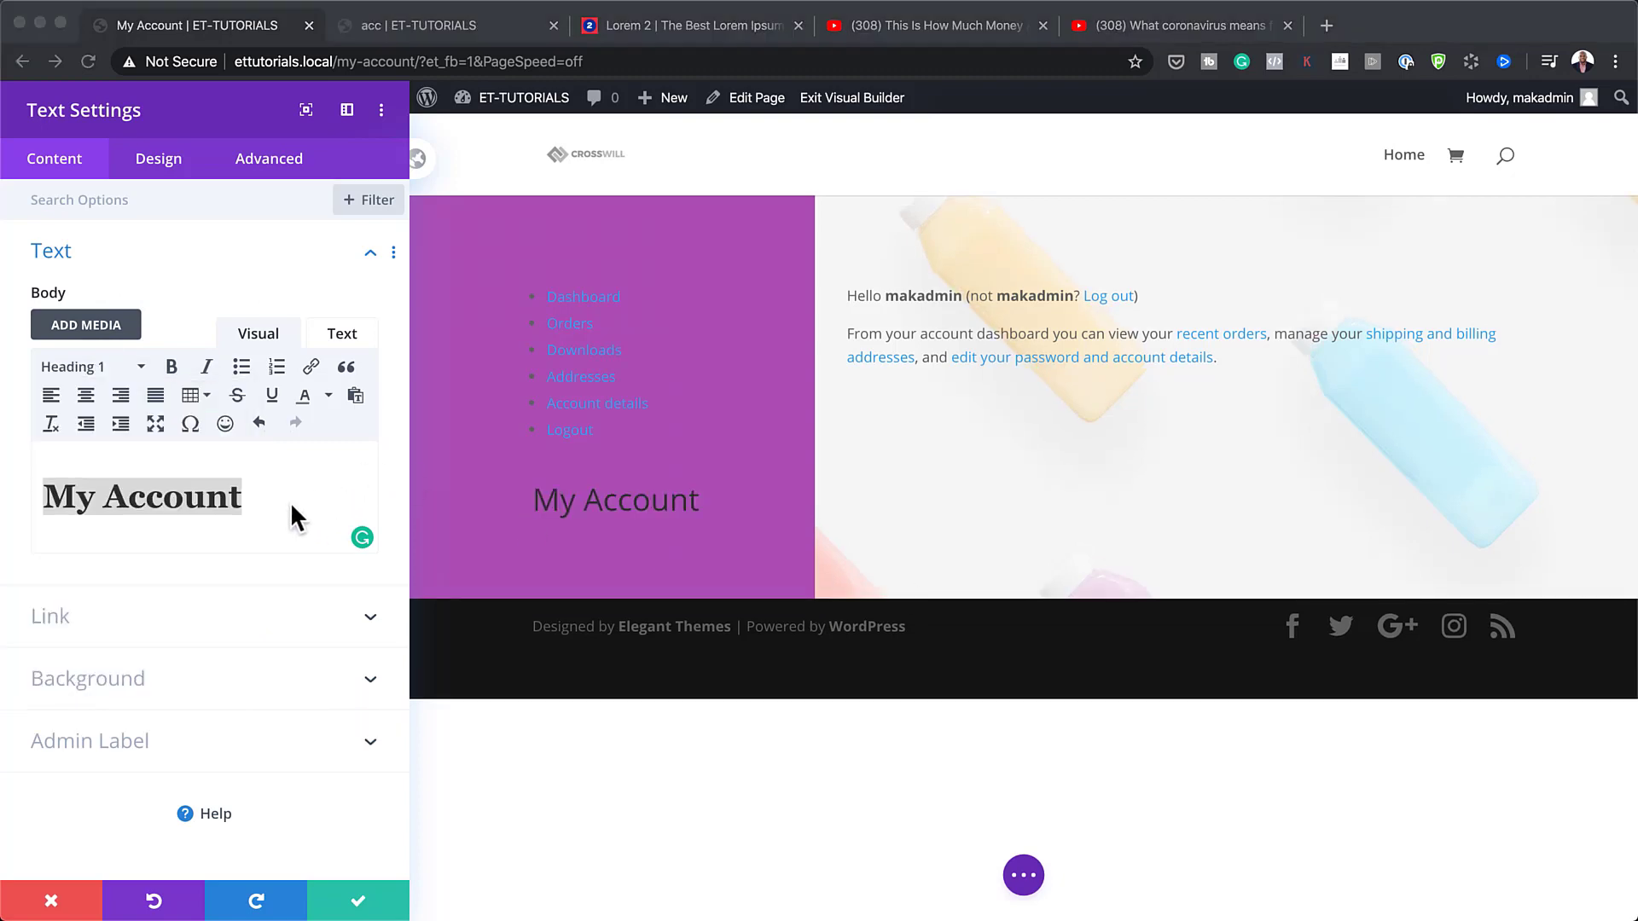
- Set the H1 heading font to Prompt with a Bold font weight
{"action": "left_click", "coordinate": [171, 157]}
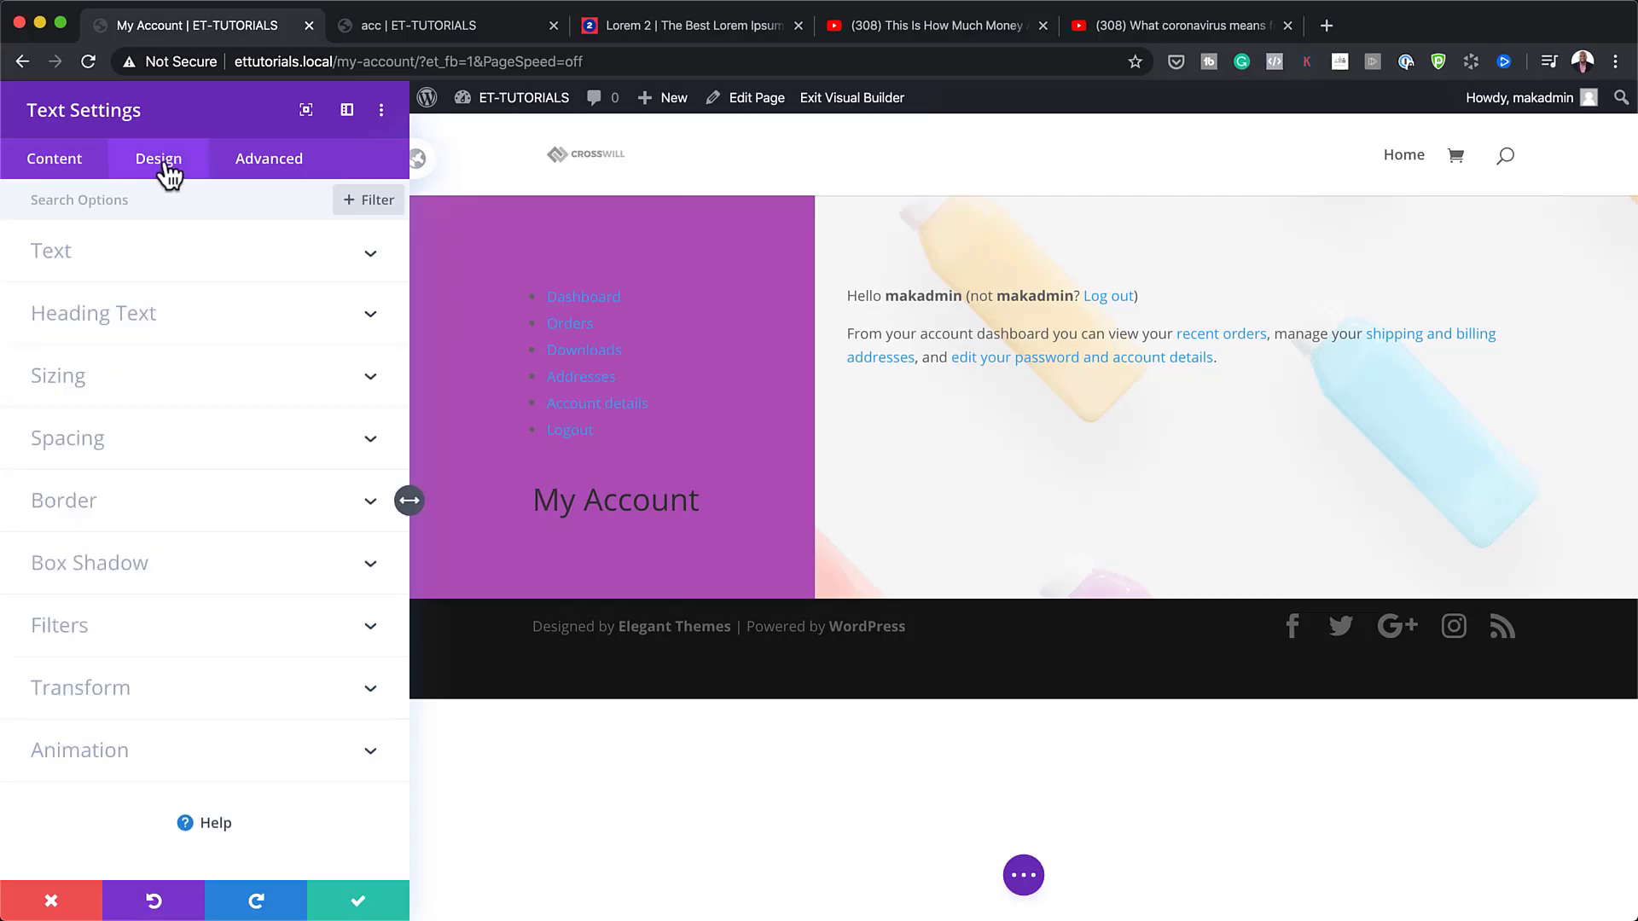
{"action": "left_click", "coordinate": [130, 323]}
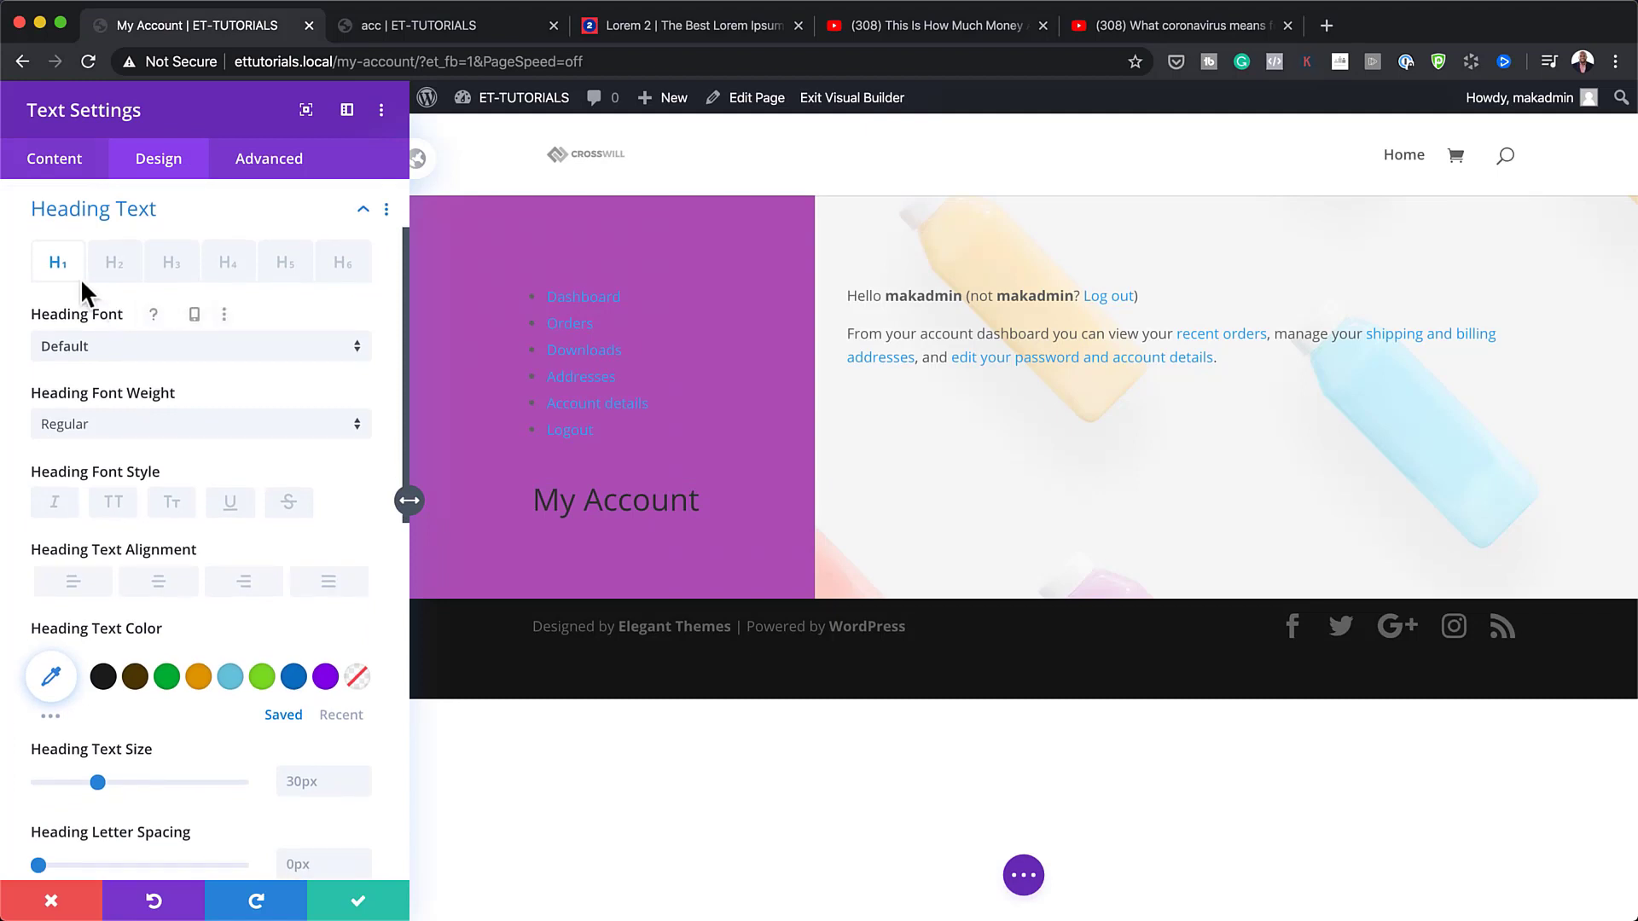
{"action": "left_click", "coordinate": [154, 359]}
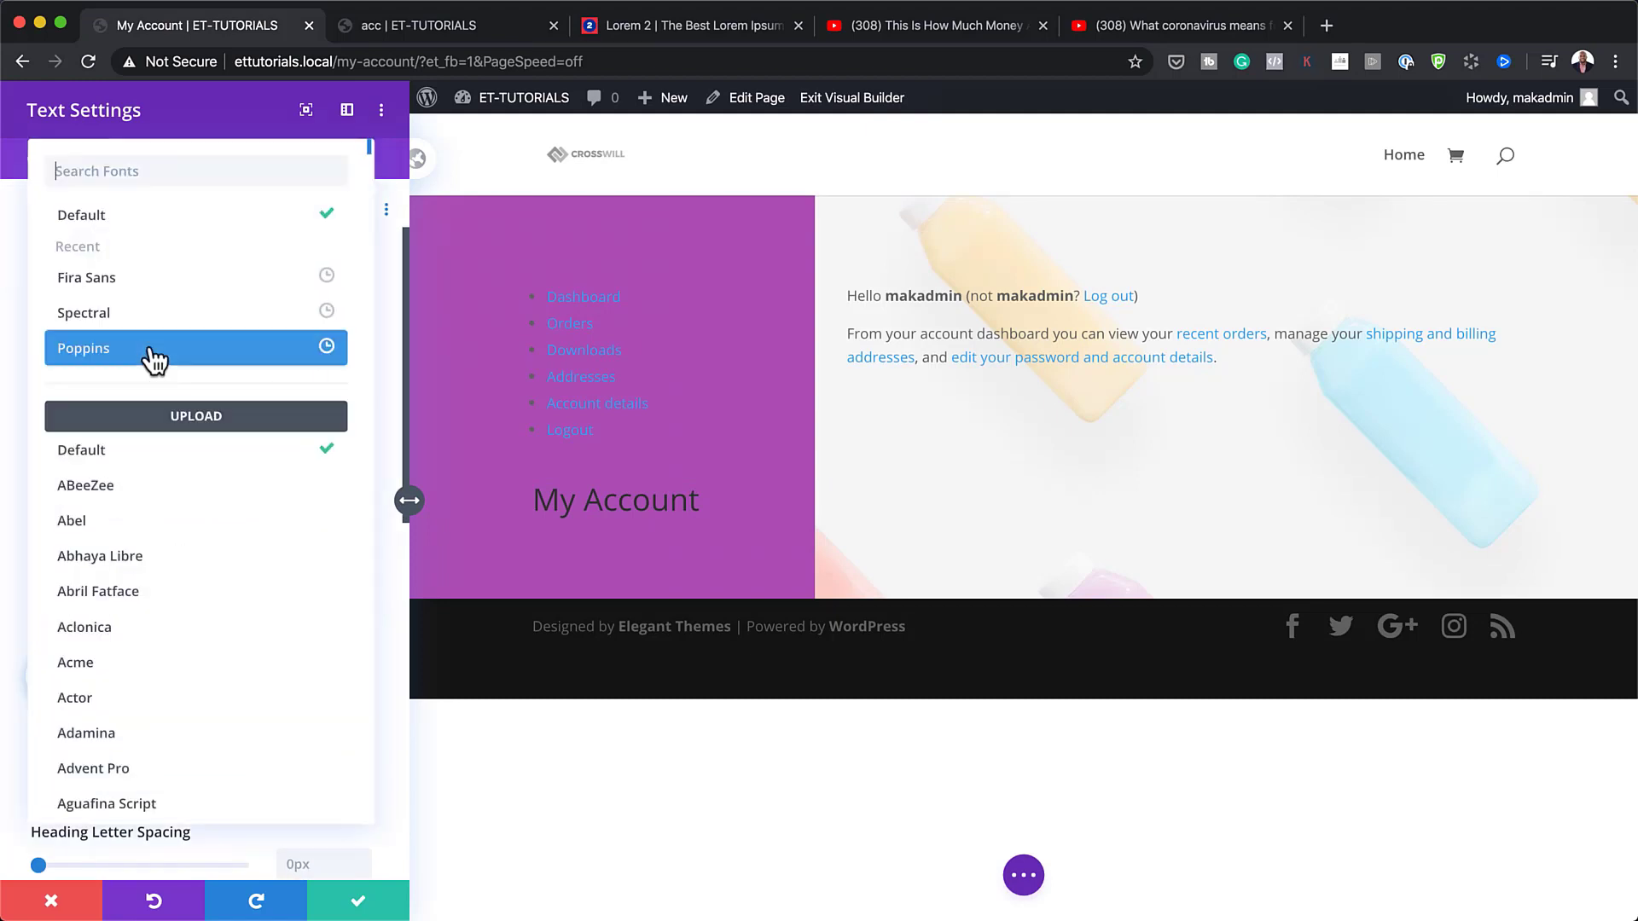
{"action": "left_click", "coordinate": [149, 177]}
{"action": "type", "text": "Prompt"}
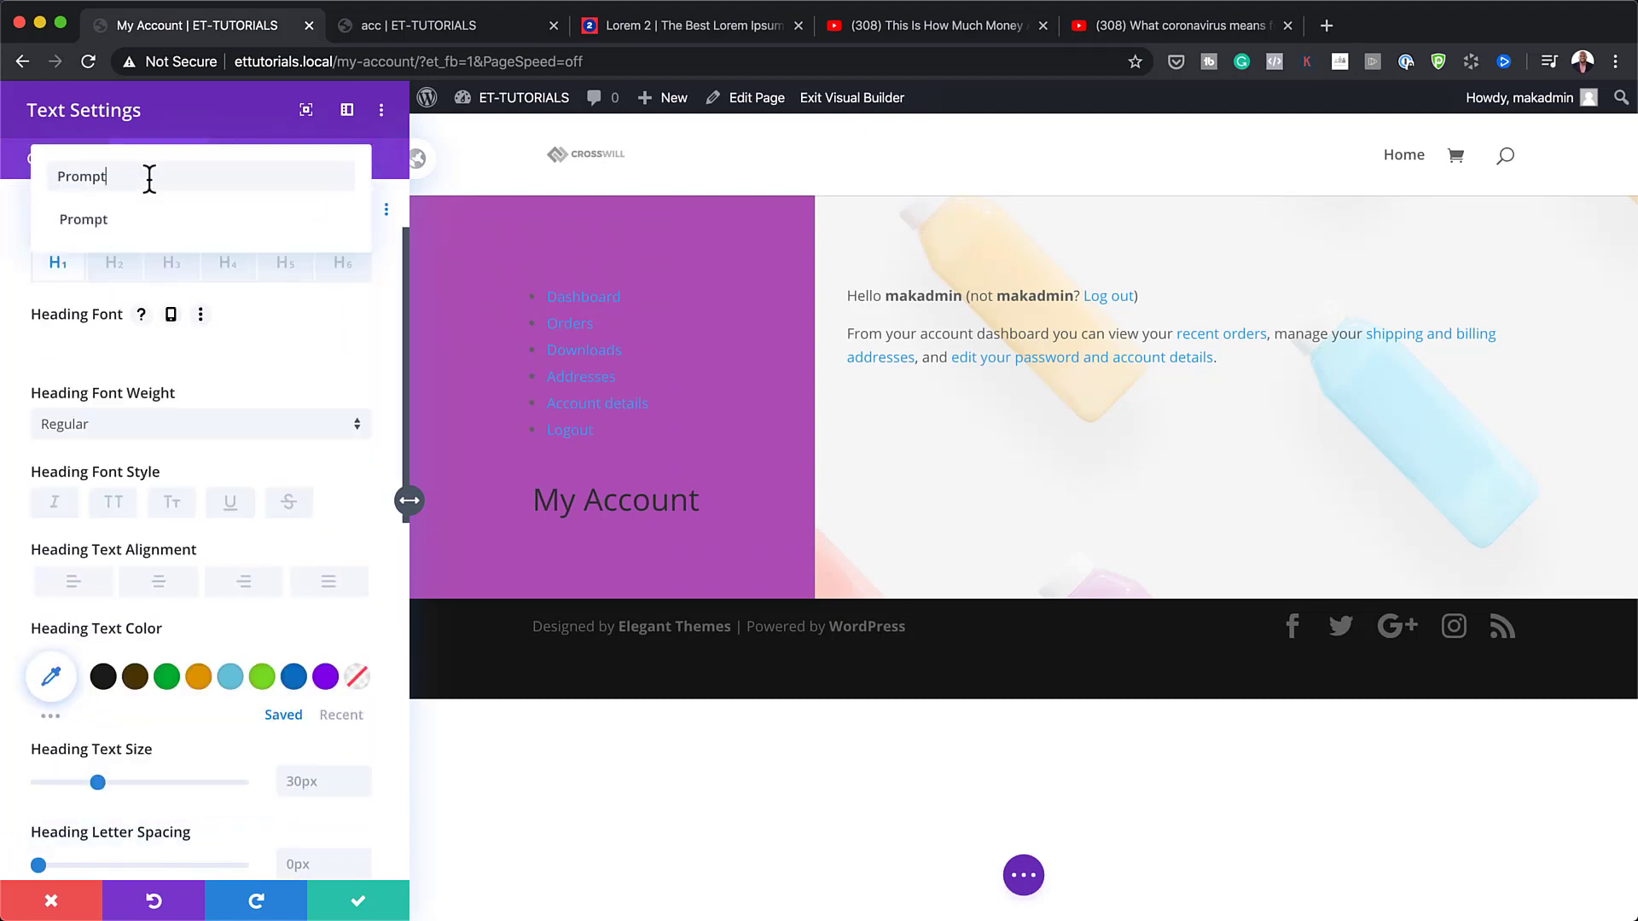
{"action": "left_click", "coordinate": [168, 223]}
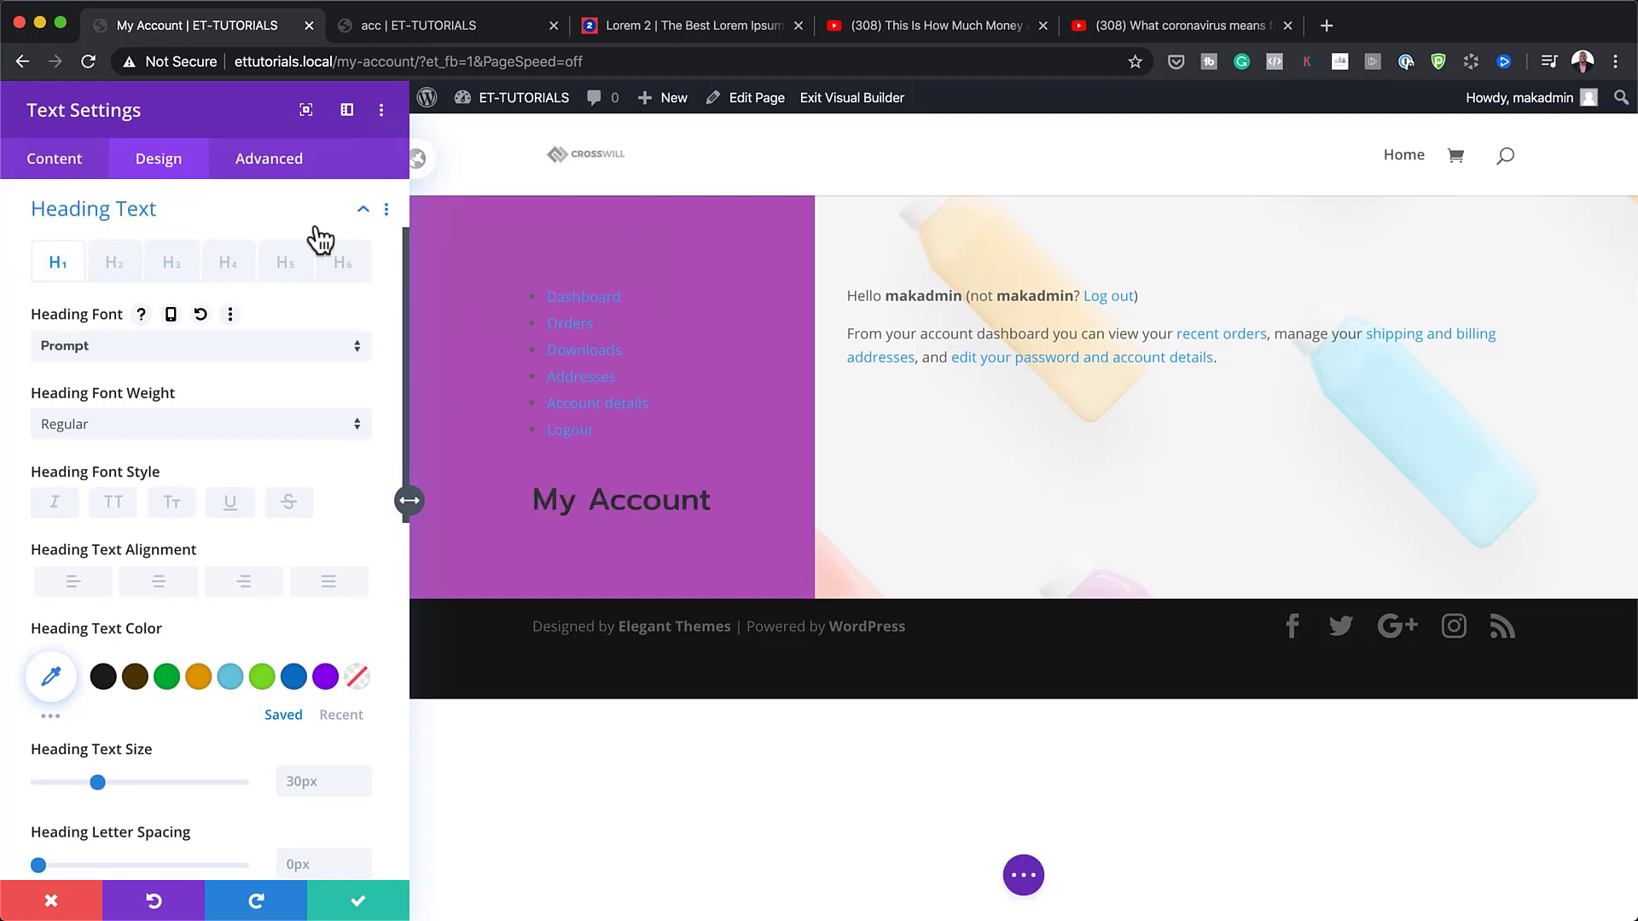
{"action": "left_click", "coordinate": [181, 438]}
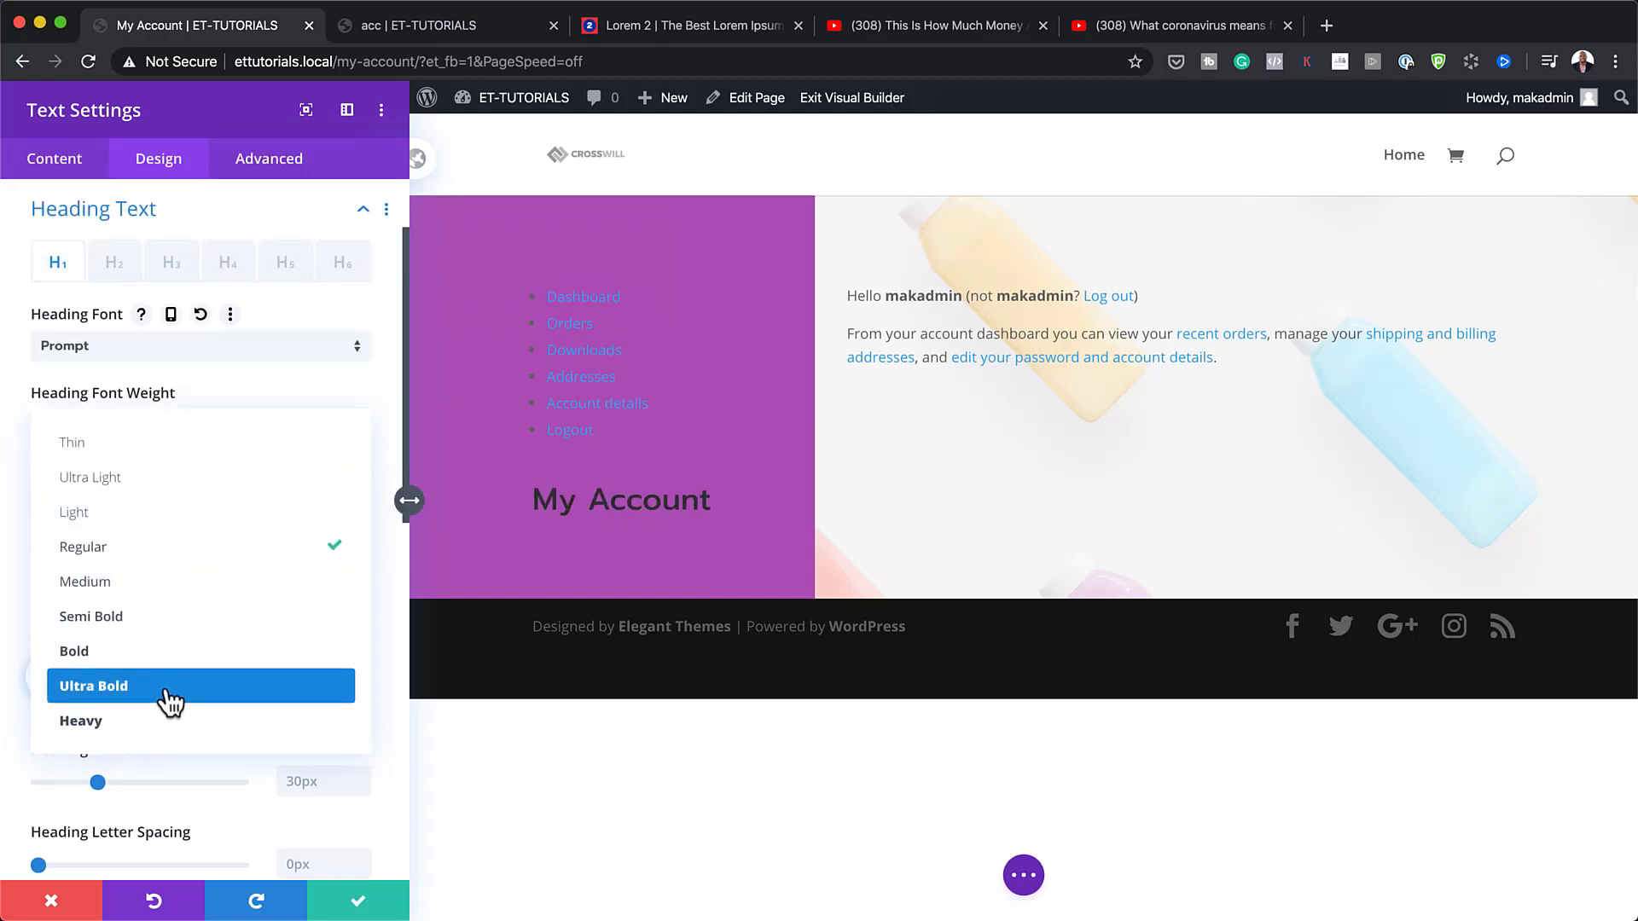
{"action": "left_click", "coordinate": [167, 652]}
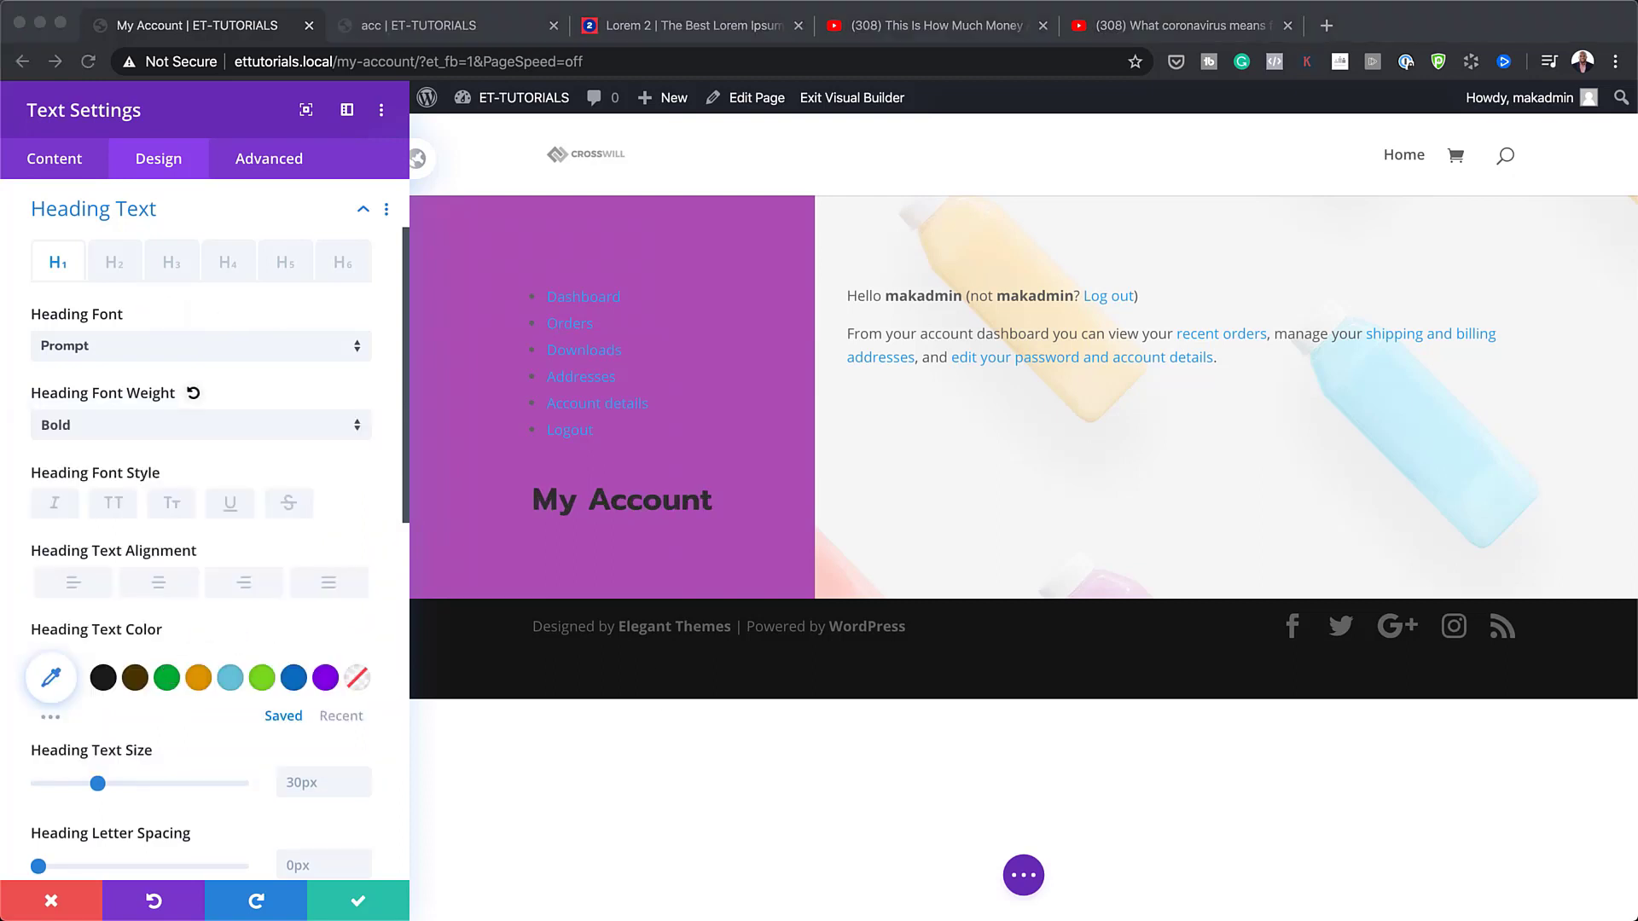
- Set the heading text color to #3f214f and the heading text size to 90px
{"action": "left_click", "coordinate": [50, 677]}
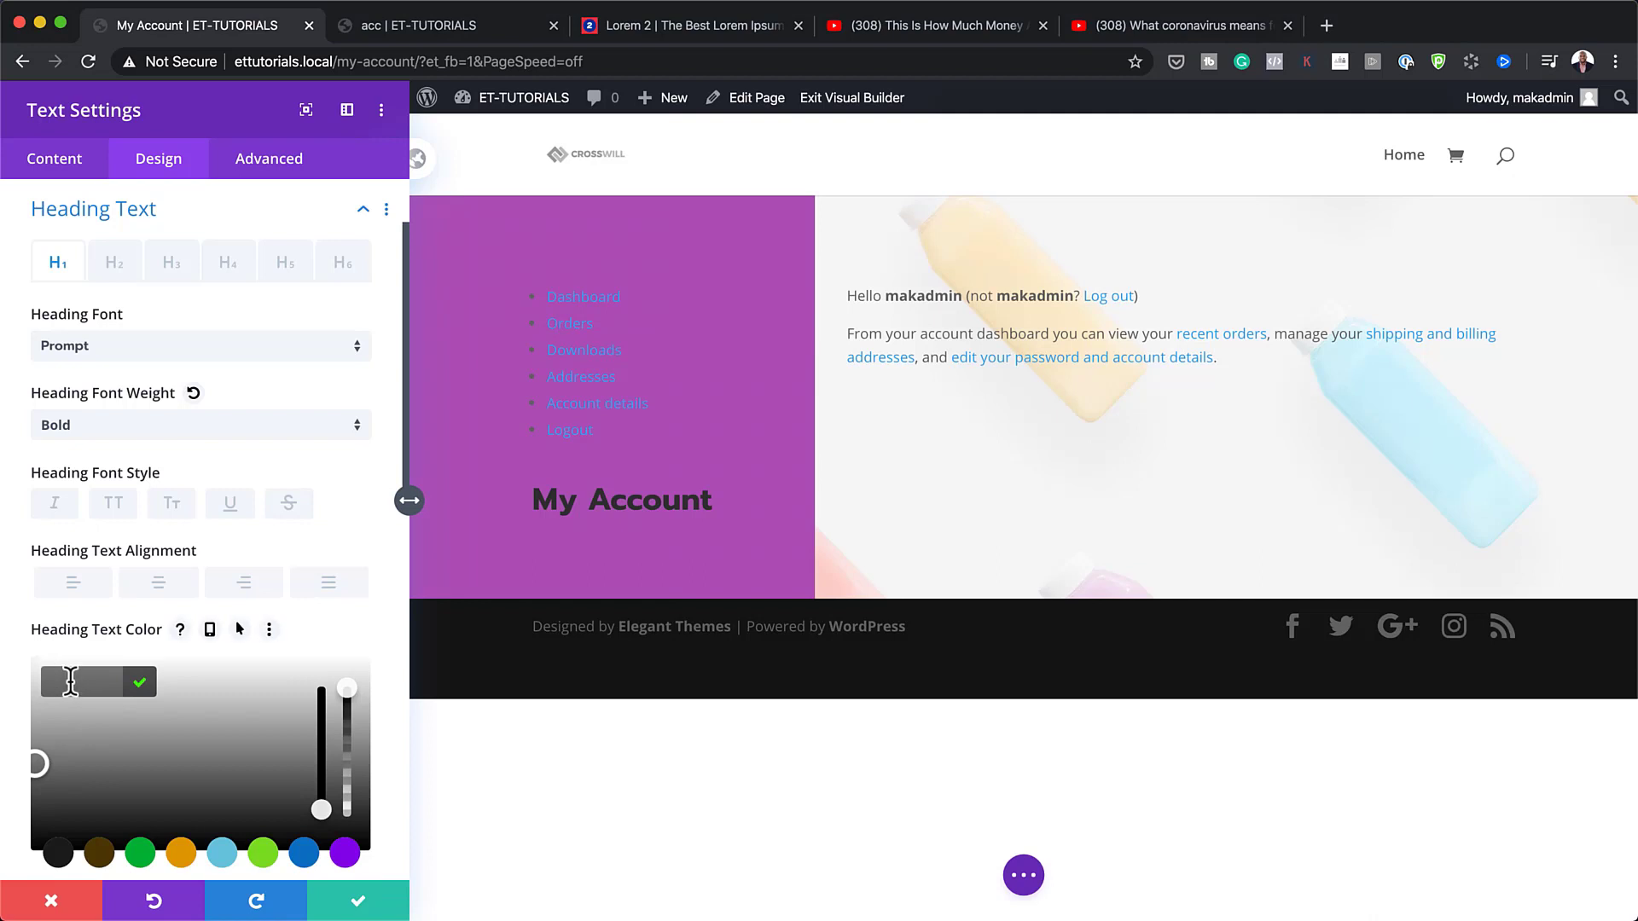
{"action": "type", "text": "#3c214f"}
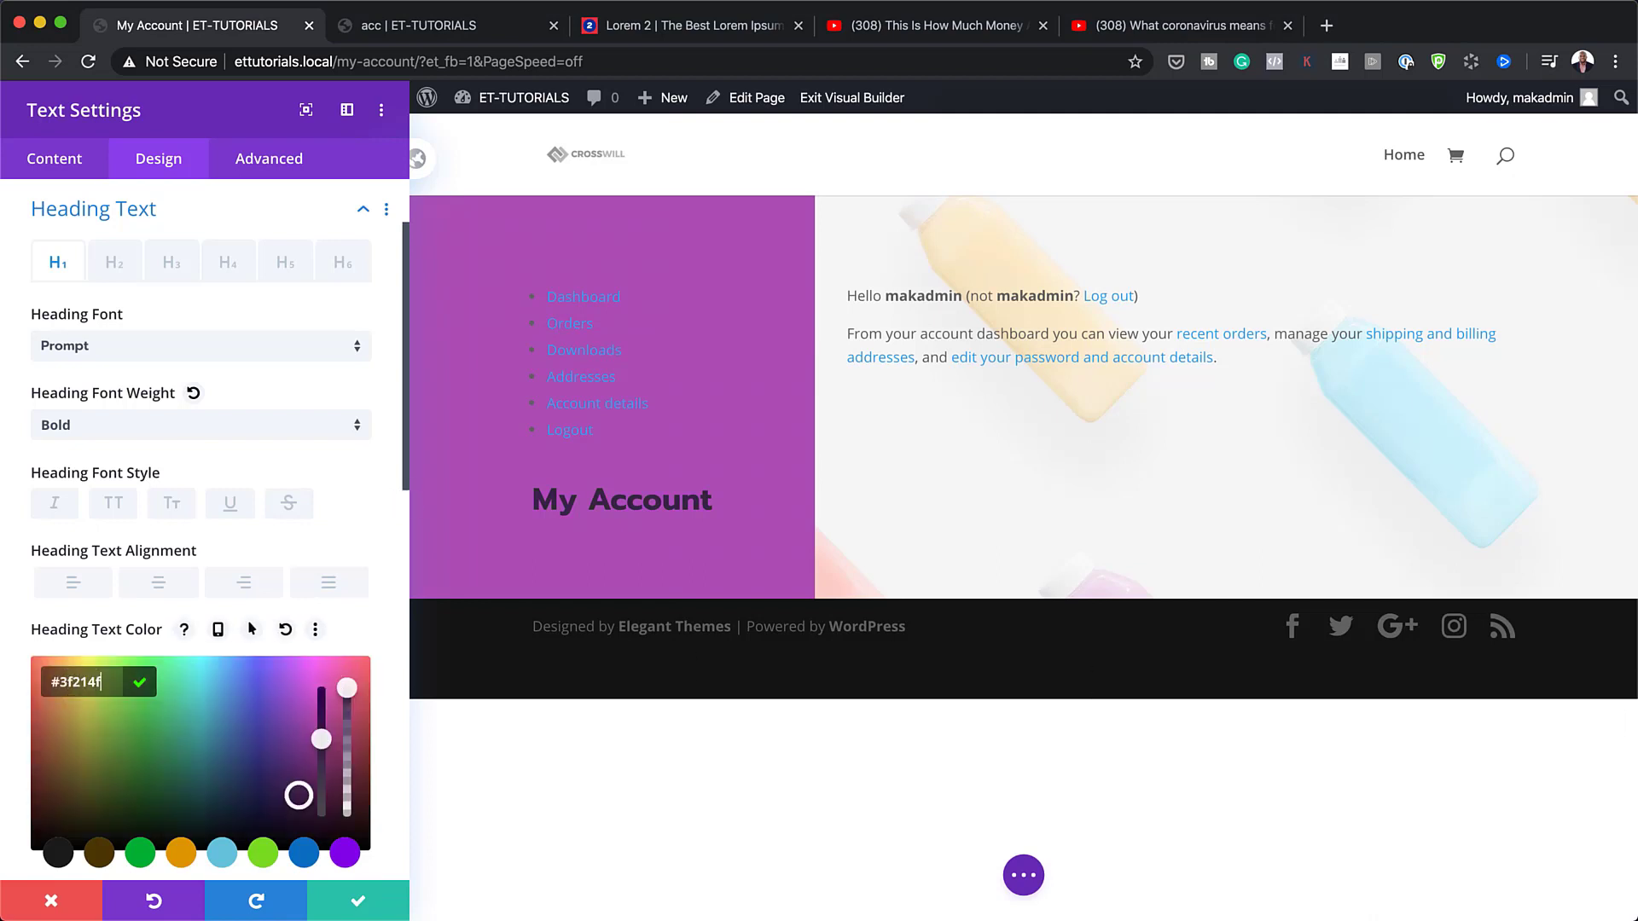
{"action": "key", "text": "super+Tab"}
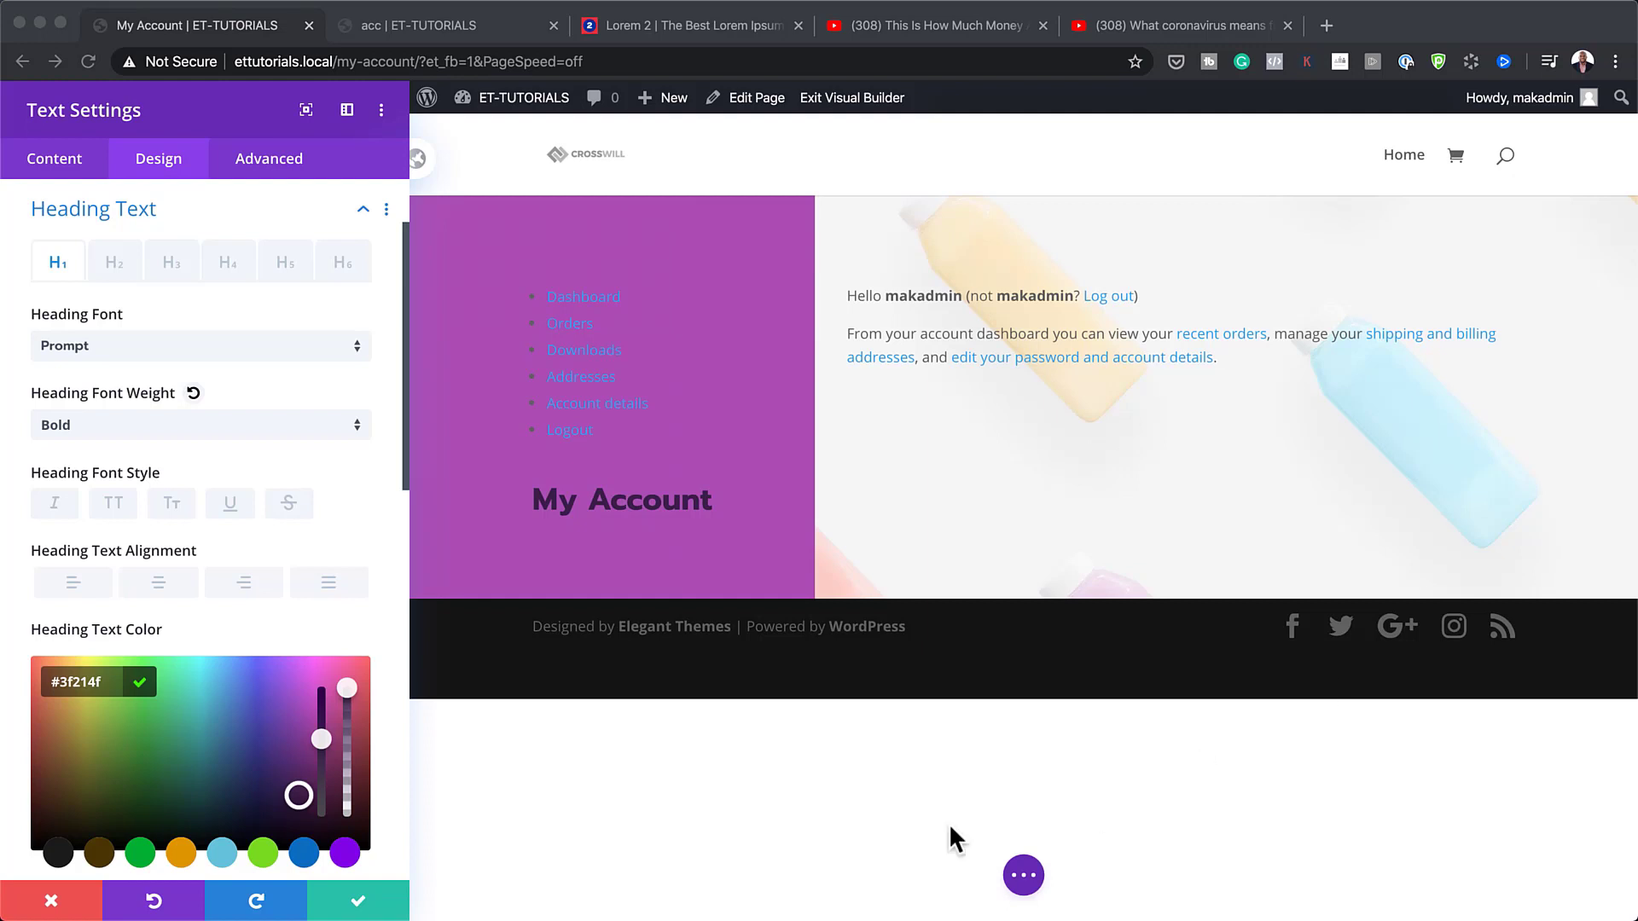
{"action": "scroll", "coordinate": [218, 734], "scroll_direction": "down", "scroll_amount": 6}
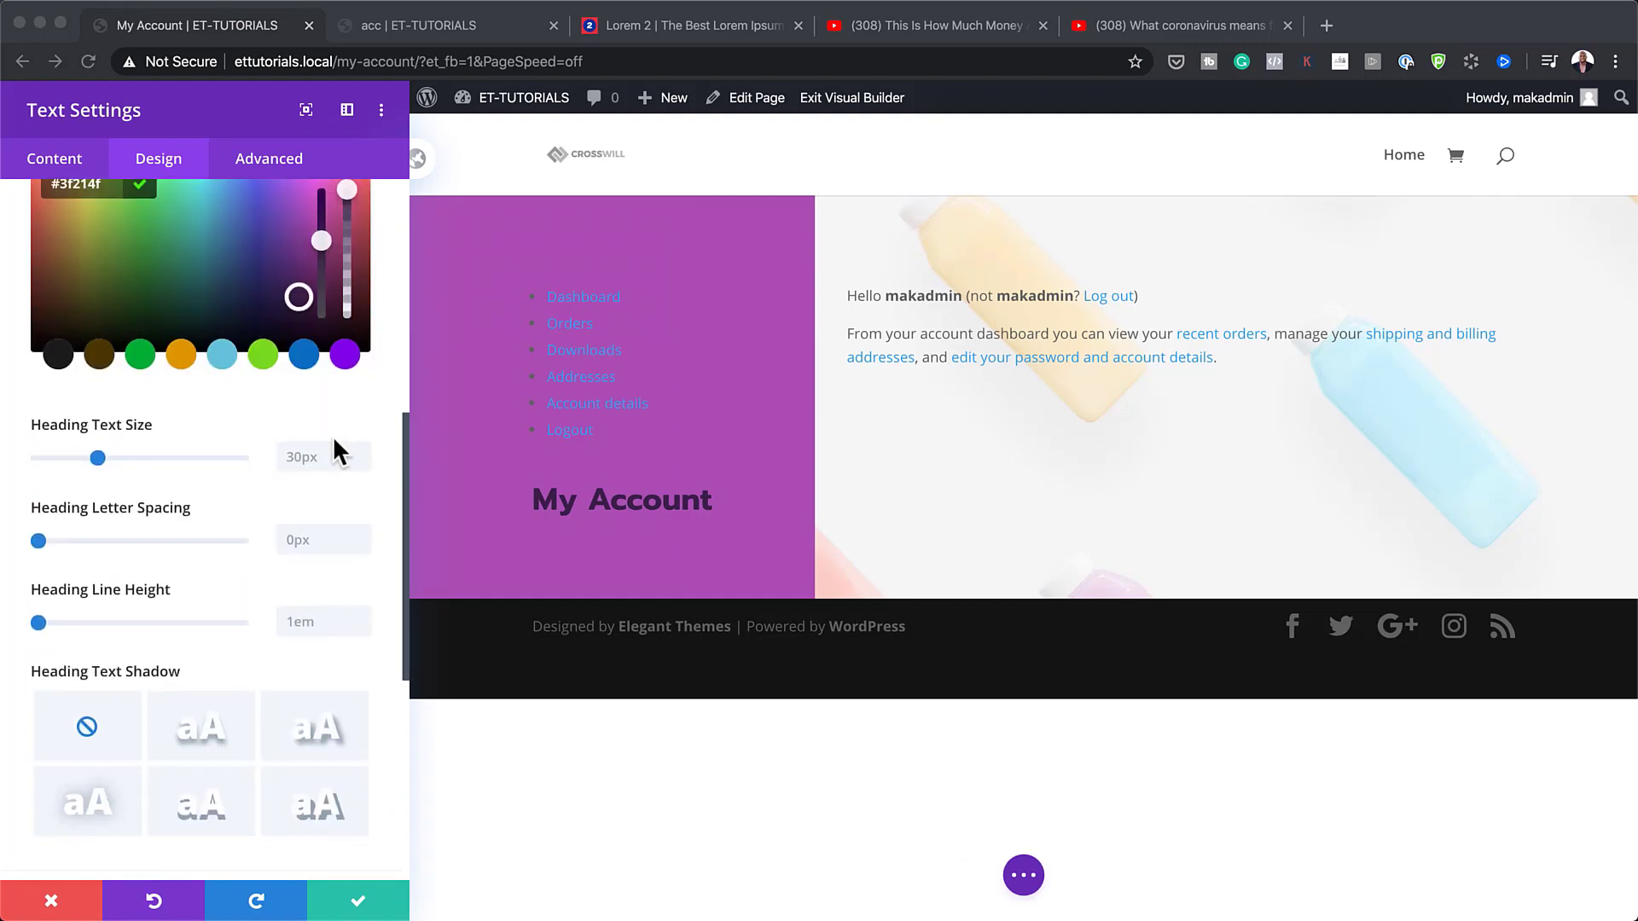
{"action": "left_click", "coordinate": [315, 452]}
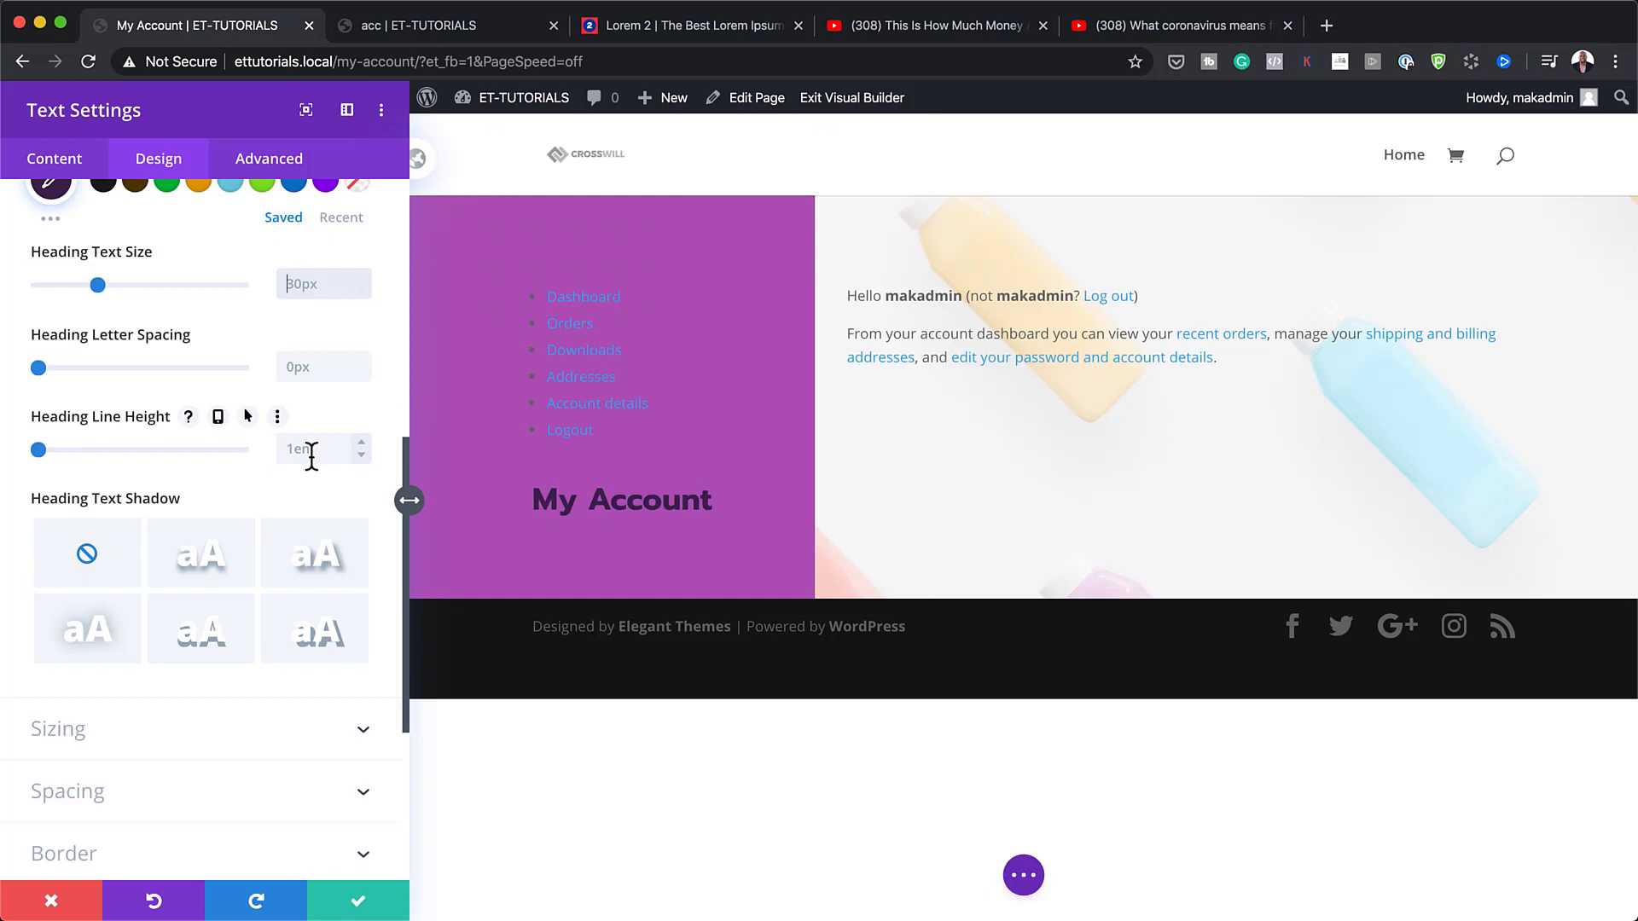
{"action": "type", "text": "90px"}
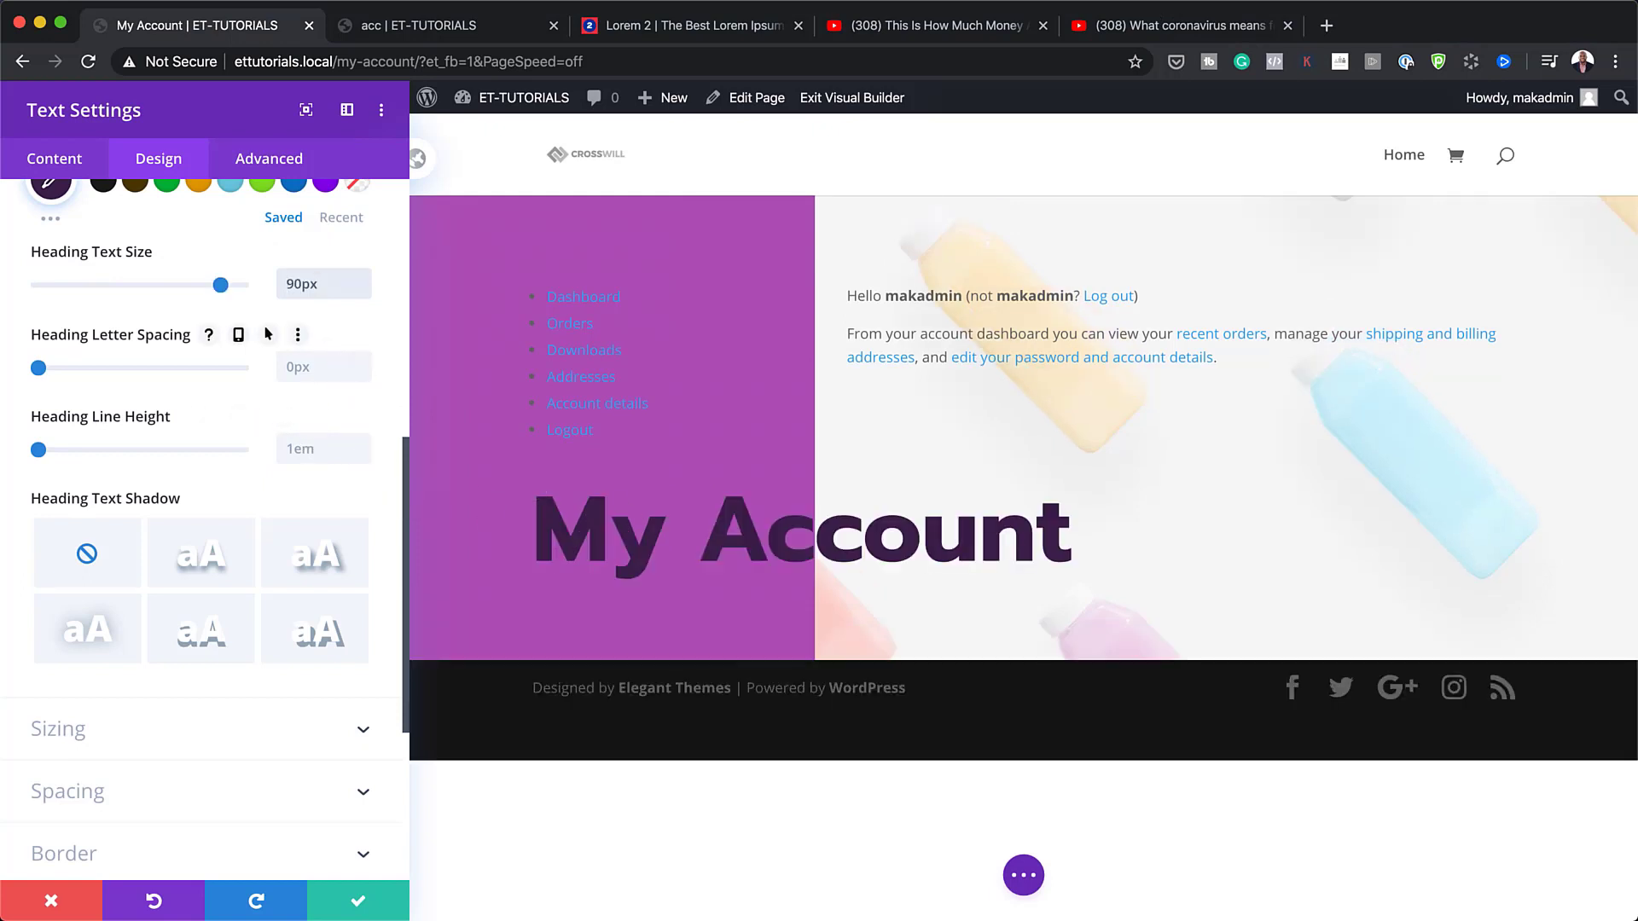
- Set the heading text size to 56px for tablet and 36px for phone, and save the module
{"action": "scroll", "coordinate": [328, 380], "scroll_direction": "up", "scroll_amount": 1}
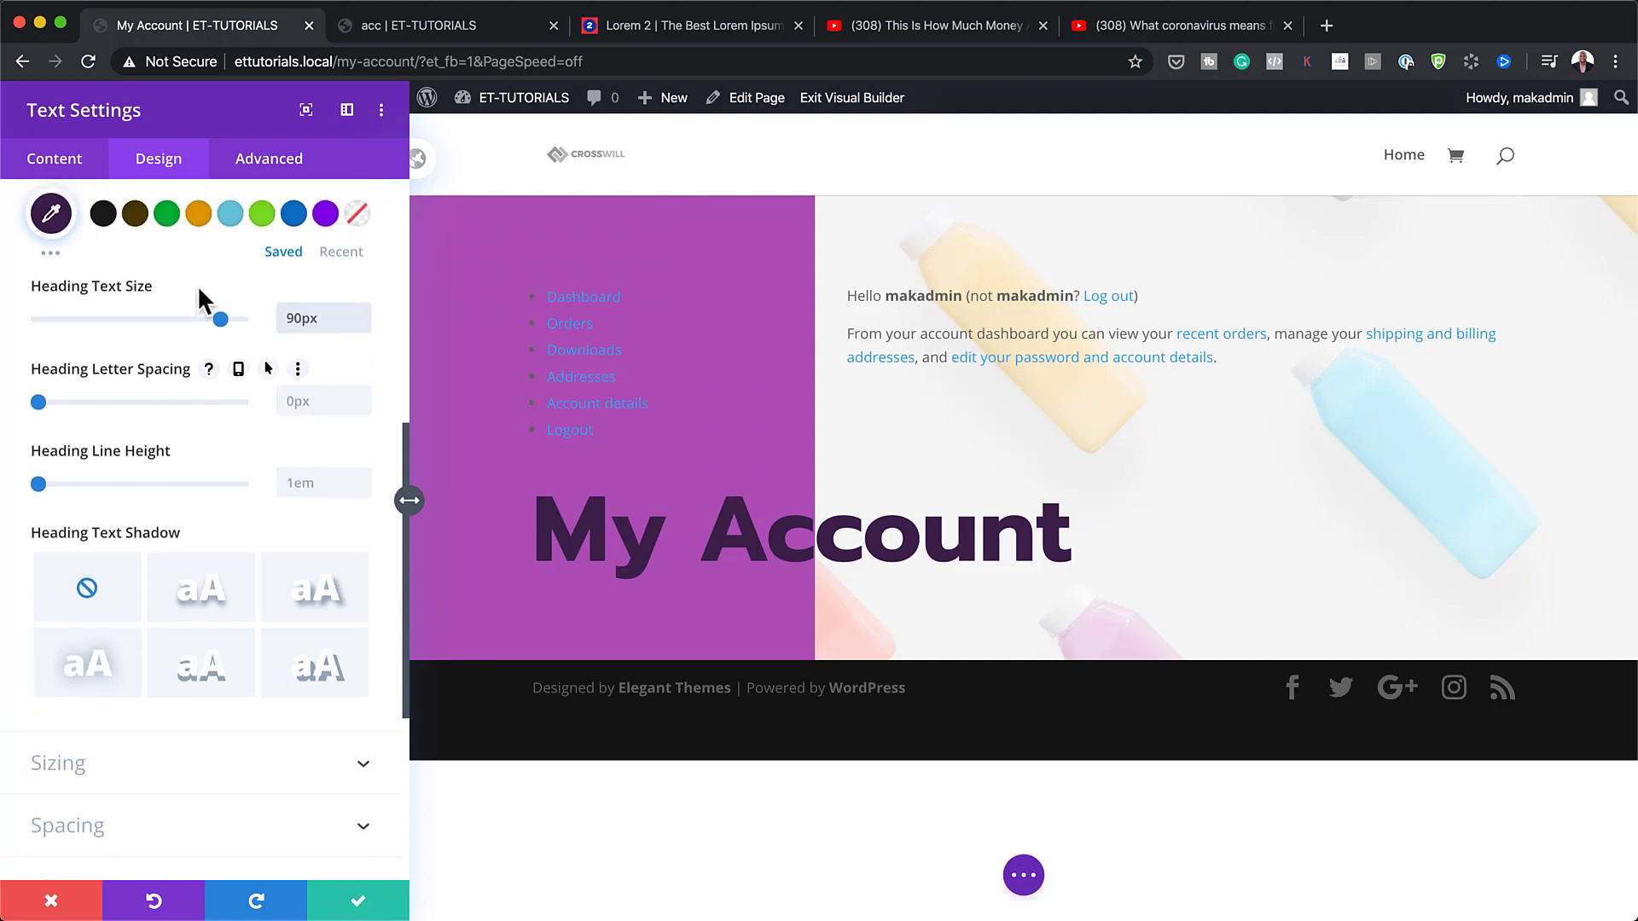
{"action": "left_click", "coordinate": [201, 288]}
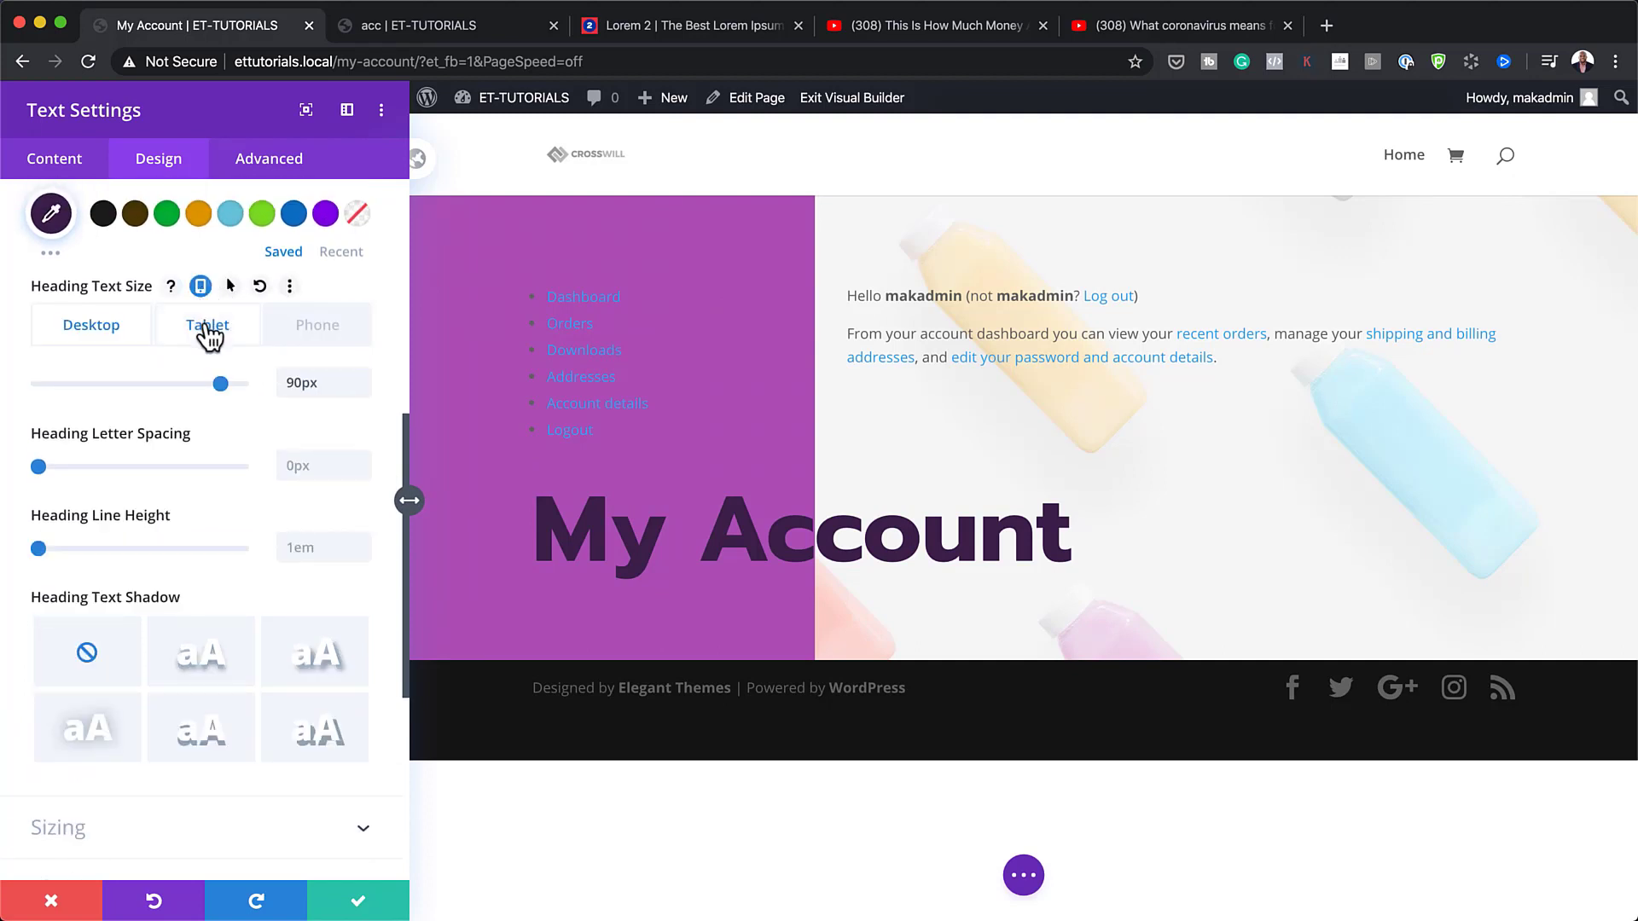
{"action": "left_click", "coordinate": [208, 329]}
{"action": "left_click", "coordinate": [315, 384]}
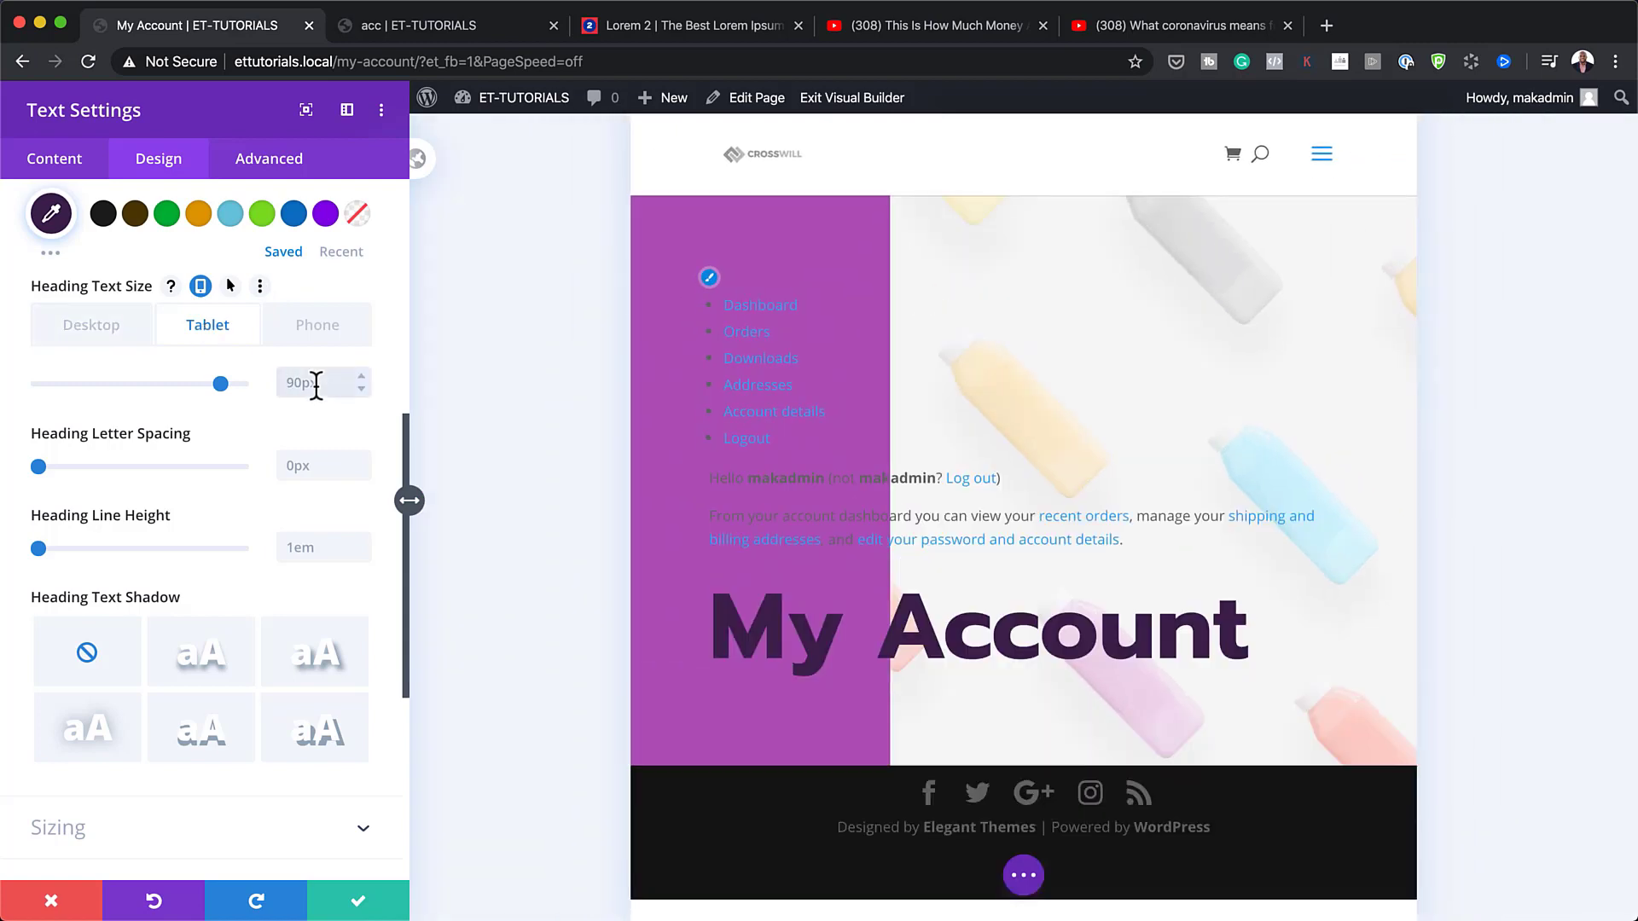
{"action": "type", "text": "56"}
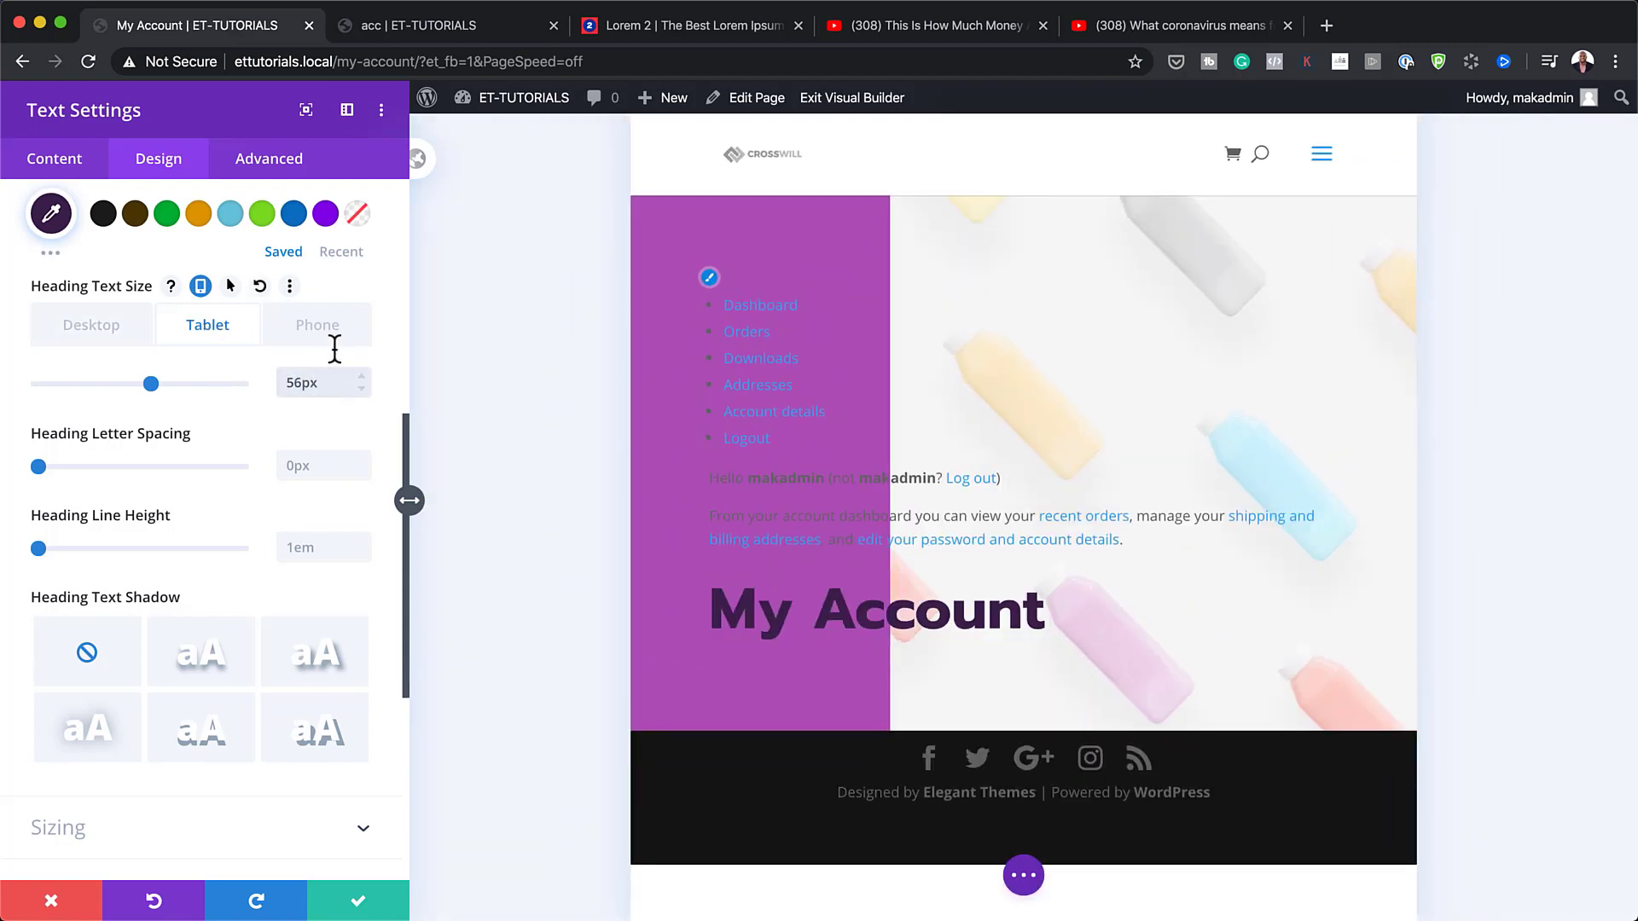
{"action": "left_click", "coordinate": [328, 336]}
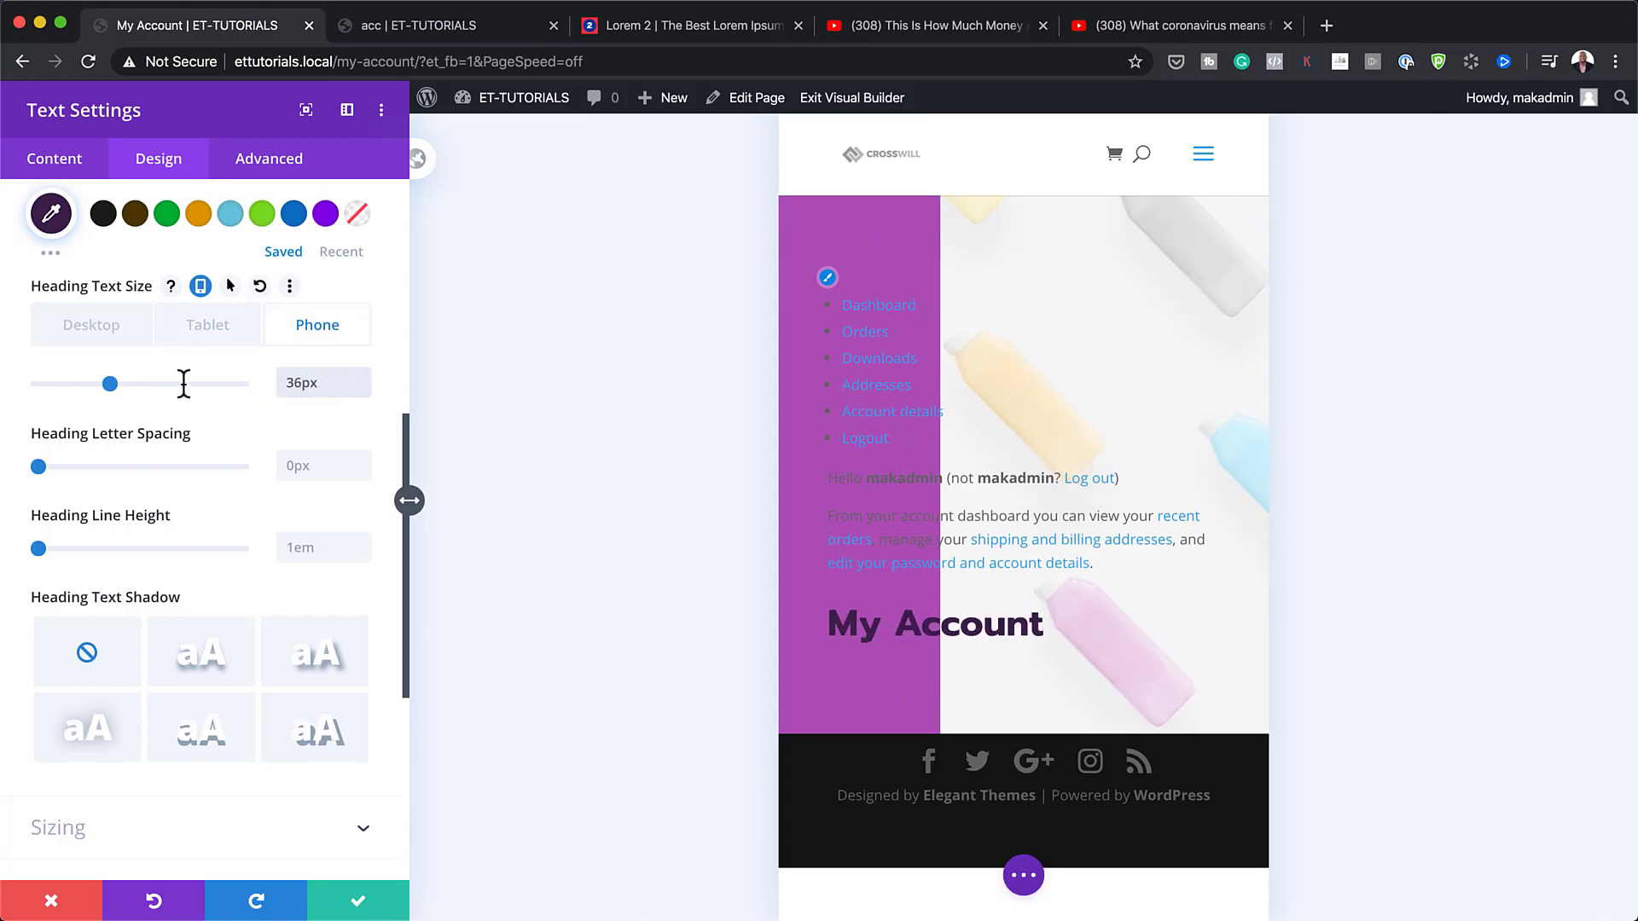
{"action": "left_click", "coordinate": [85, 328]}
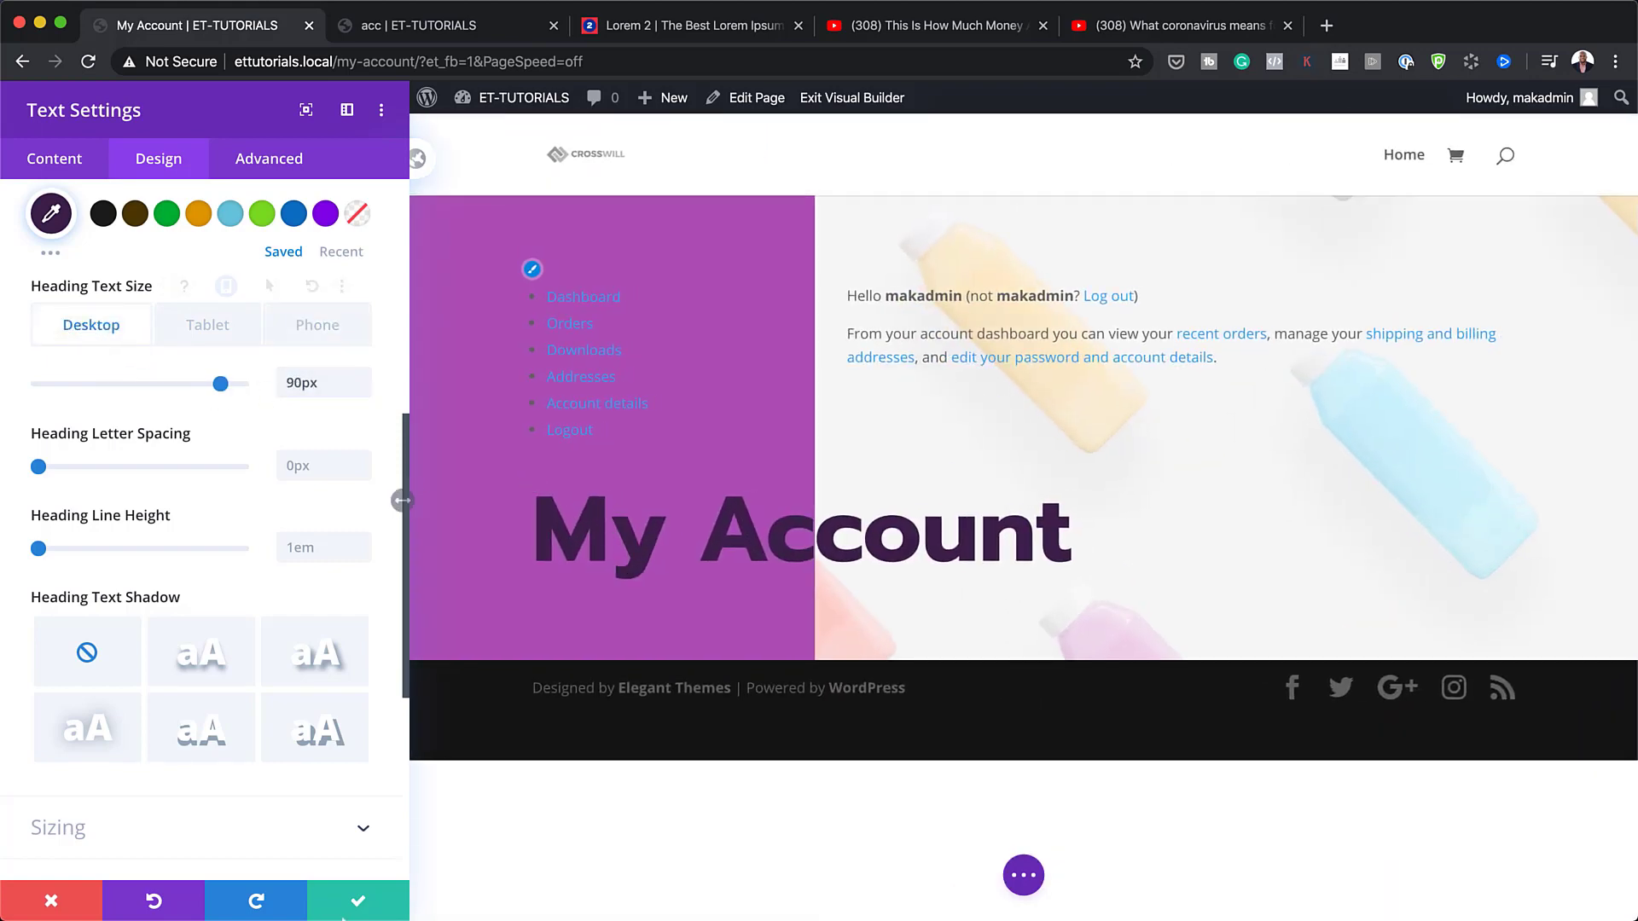
{"action": "left_click", "coordinate": [359, 901]}
- Move the "My Account" heading module above the account content module
{"action": "mouse_move", "coordinate": [329, 523]}
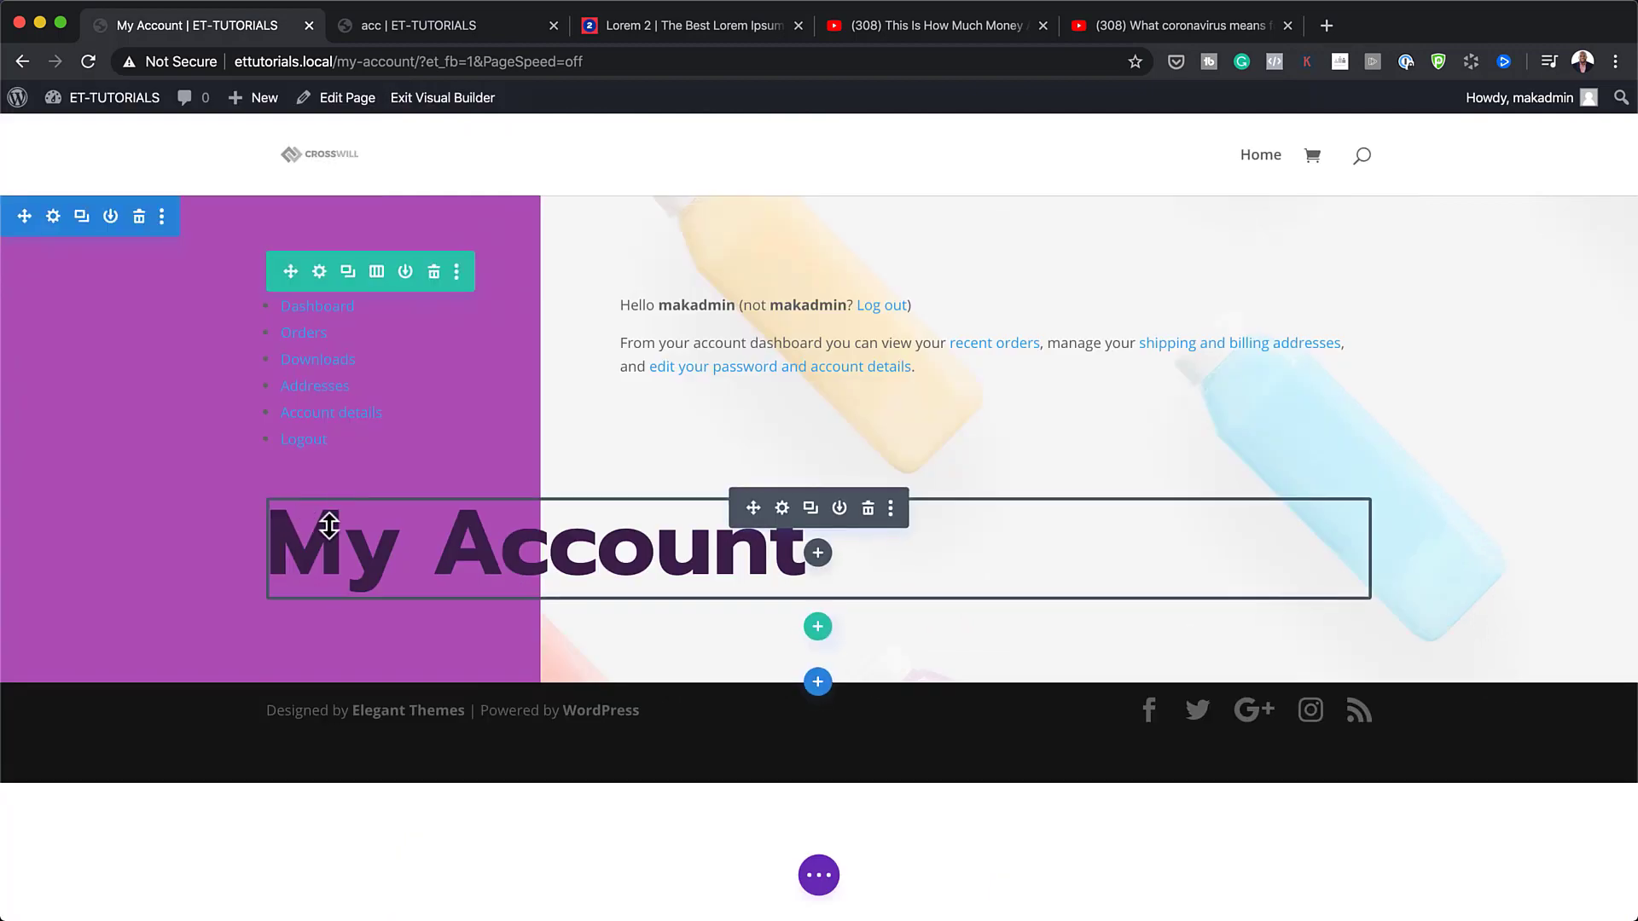
{"action": "left_click_drag", "start_coordinate": [755, 510], "coordinate": [744, 273]}
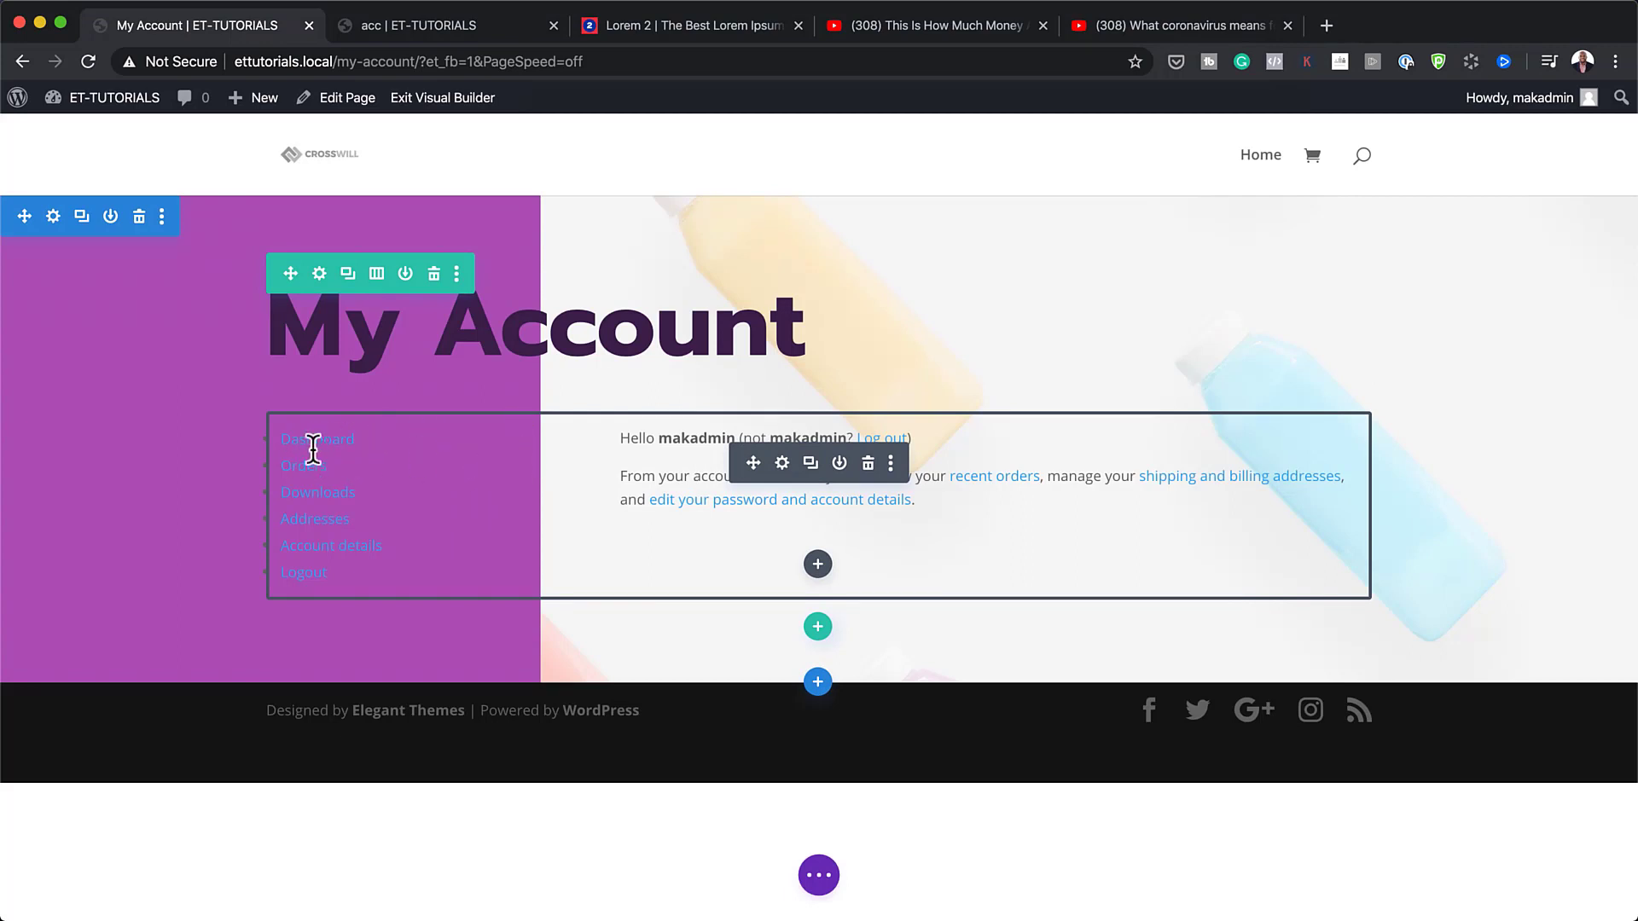
- Give the account content text module a semi-transparent white background color of rgba(255,255,255,0.9)
{"action": "left_click", "coordinate": [782, 465]}
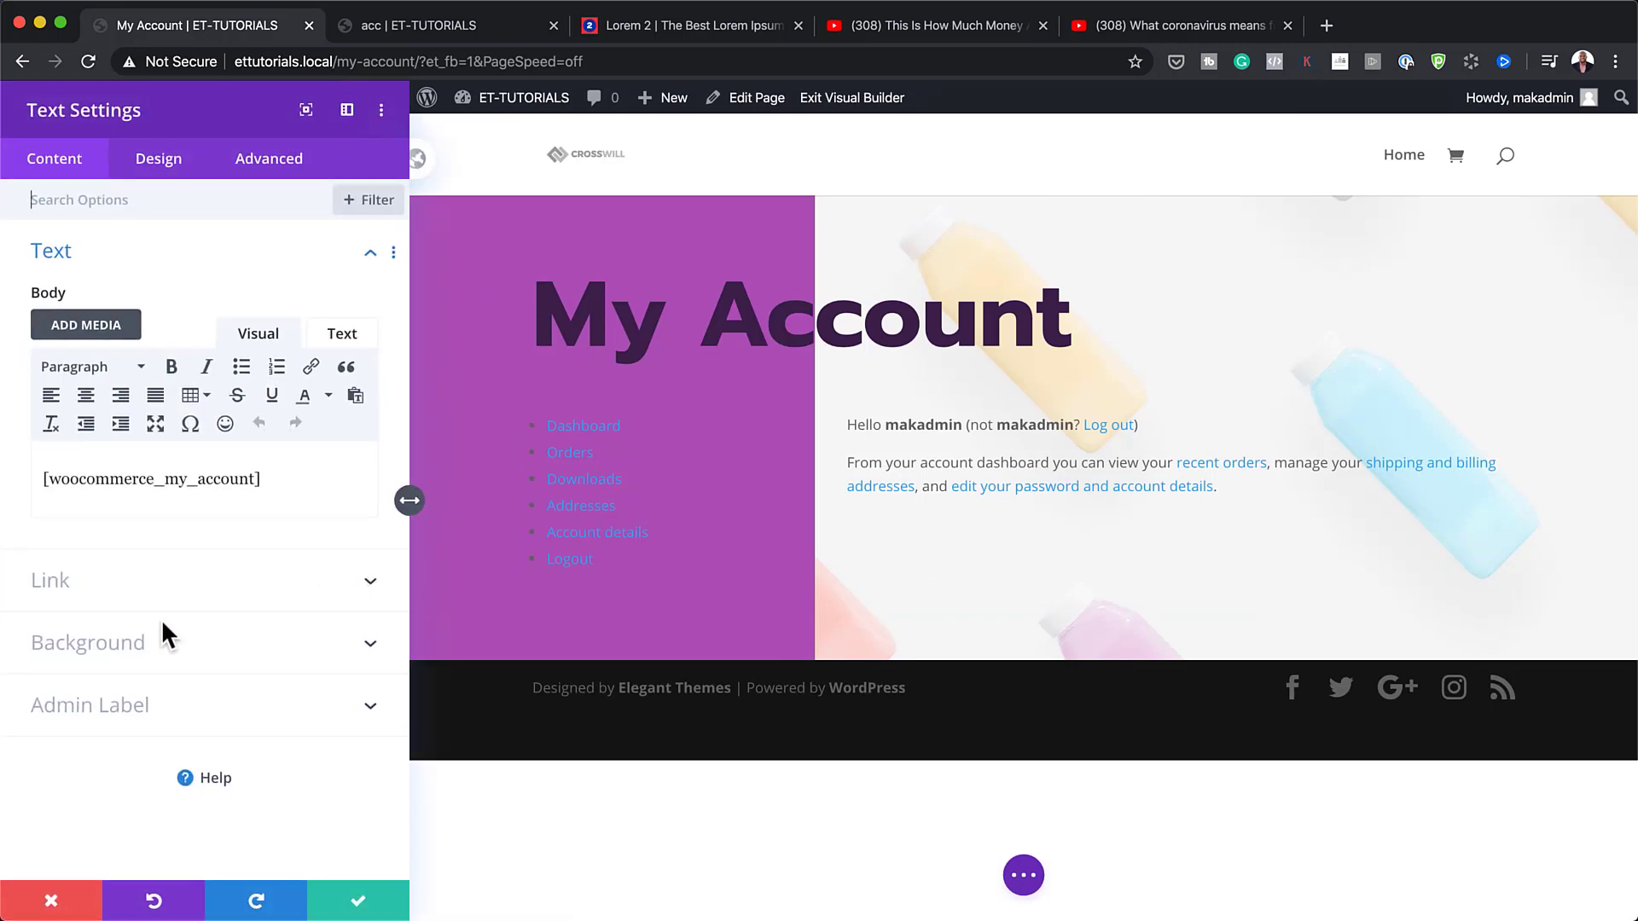
{"action": "left_click", "coordinate": [134, 655]}
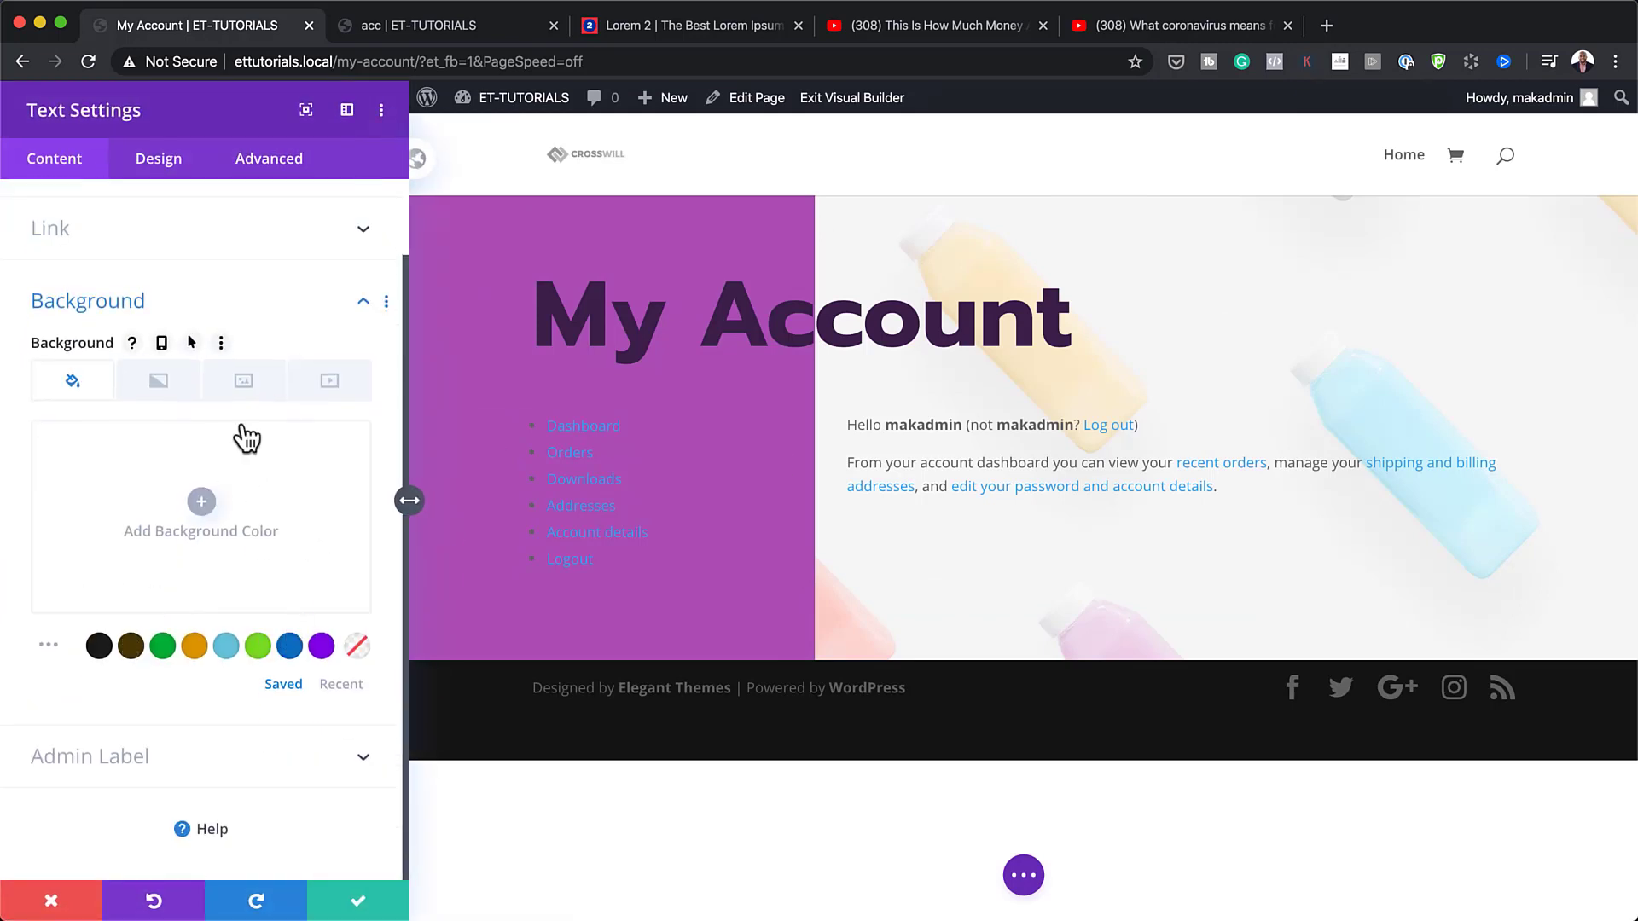
{"action": "left_click", "coordinate": [202, 503]}
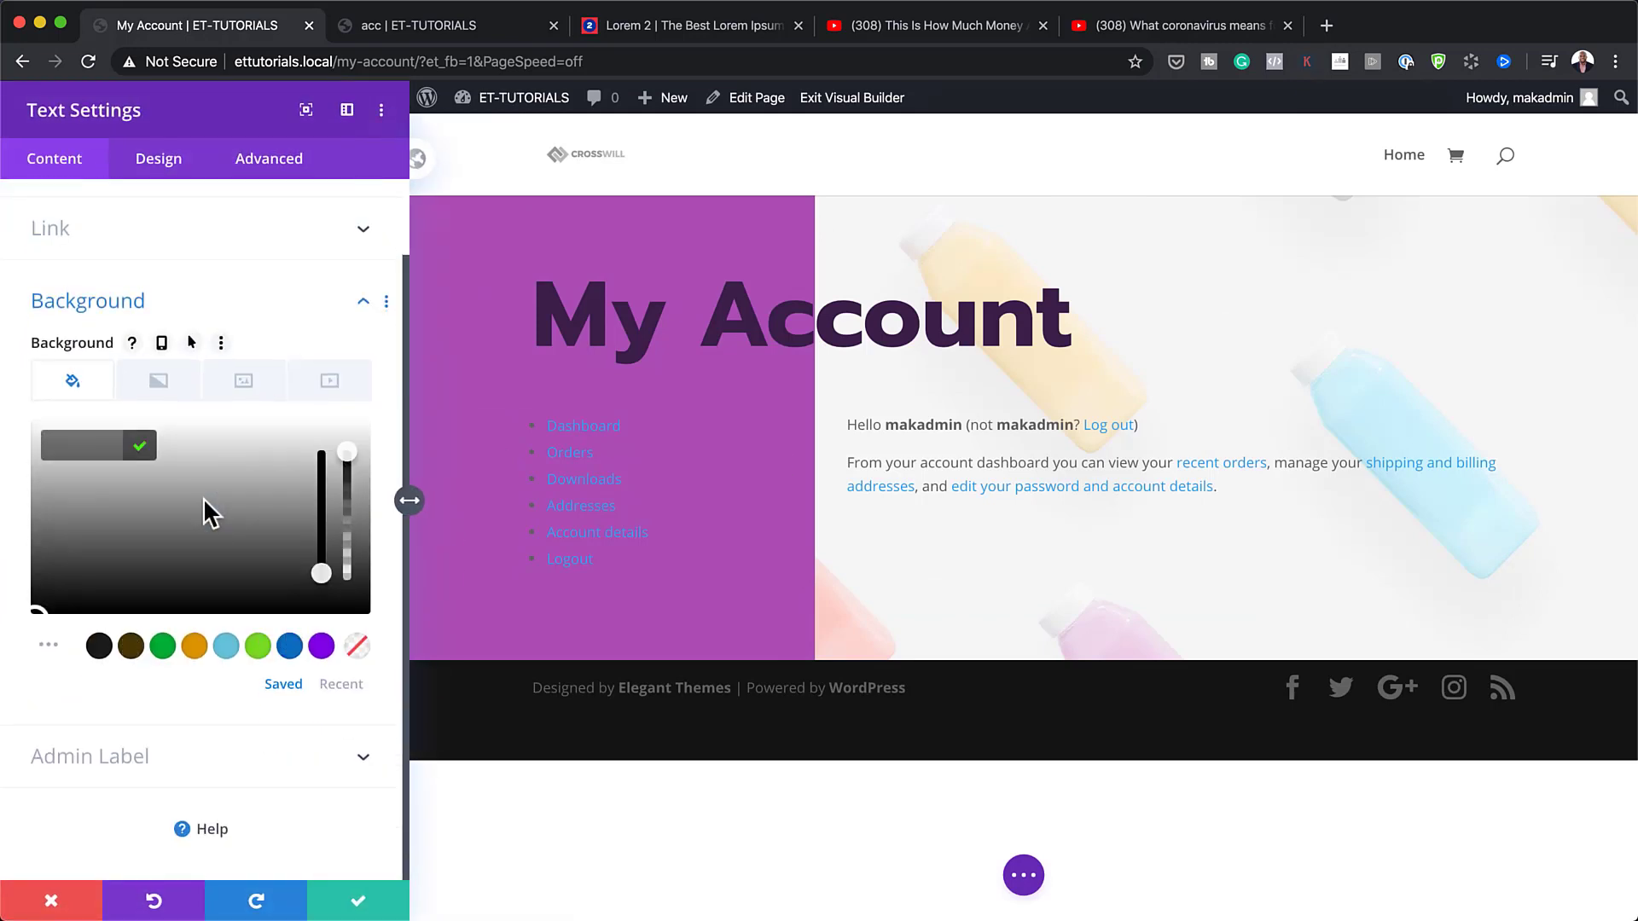
{"action": "left_click_drag", "start_coordinate": [350, 465], "coordinate": [347, 475]}
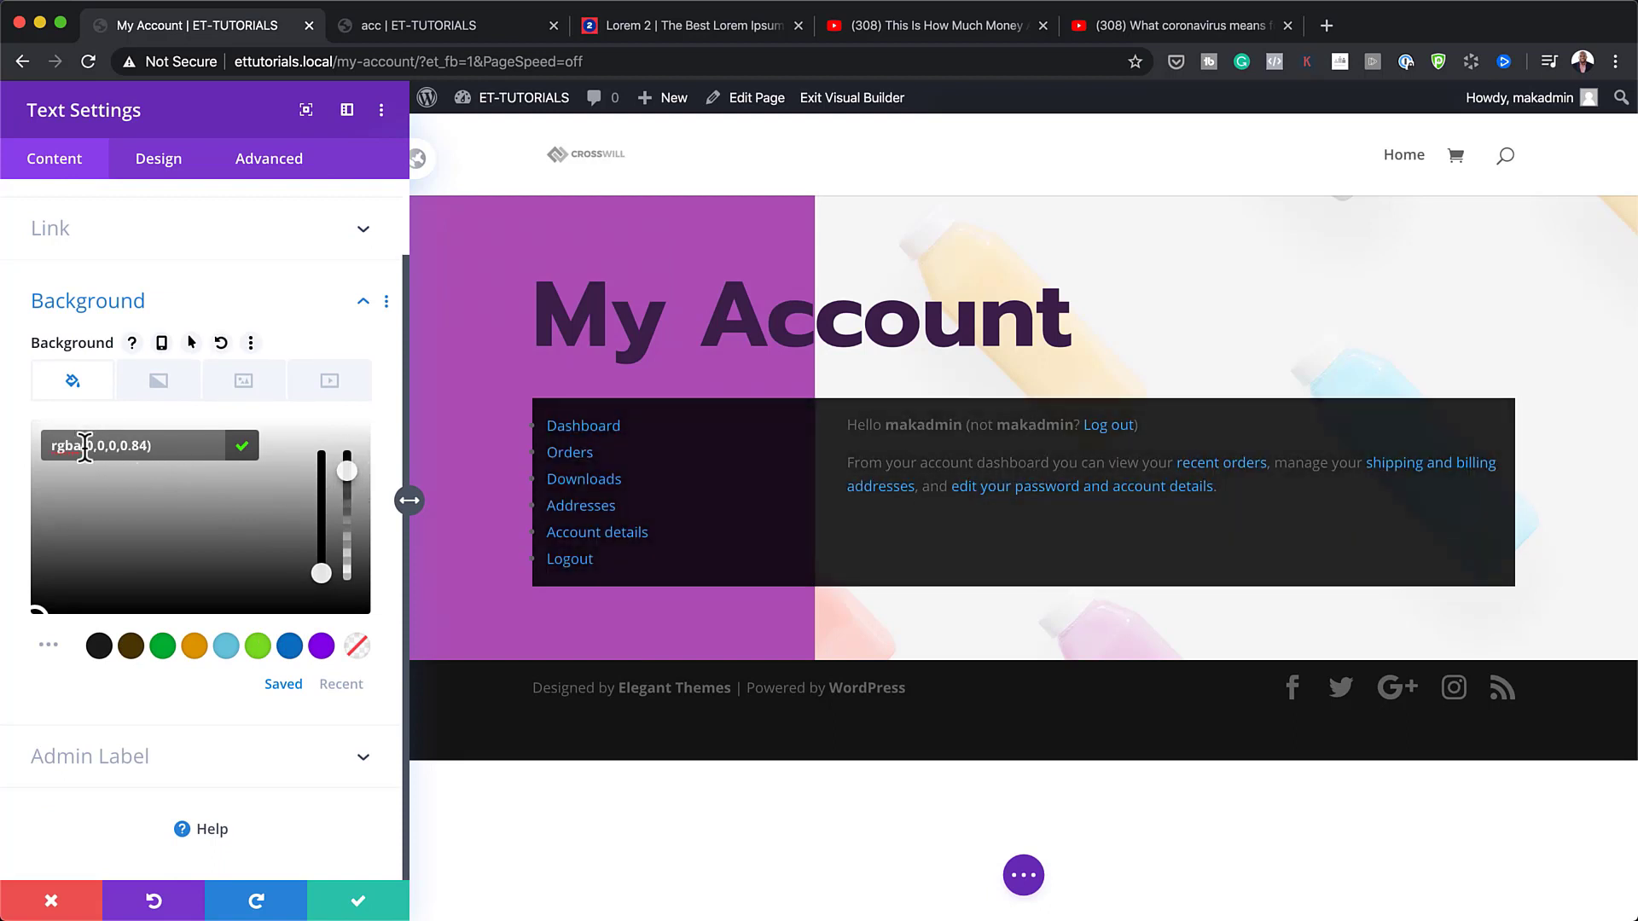
{"action": "left_click_drag", "start_coordinate": [84, 448], "coordinate": [146, 446]}
{"action": "type", "text": "255,255,255,0.9"}
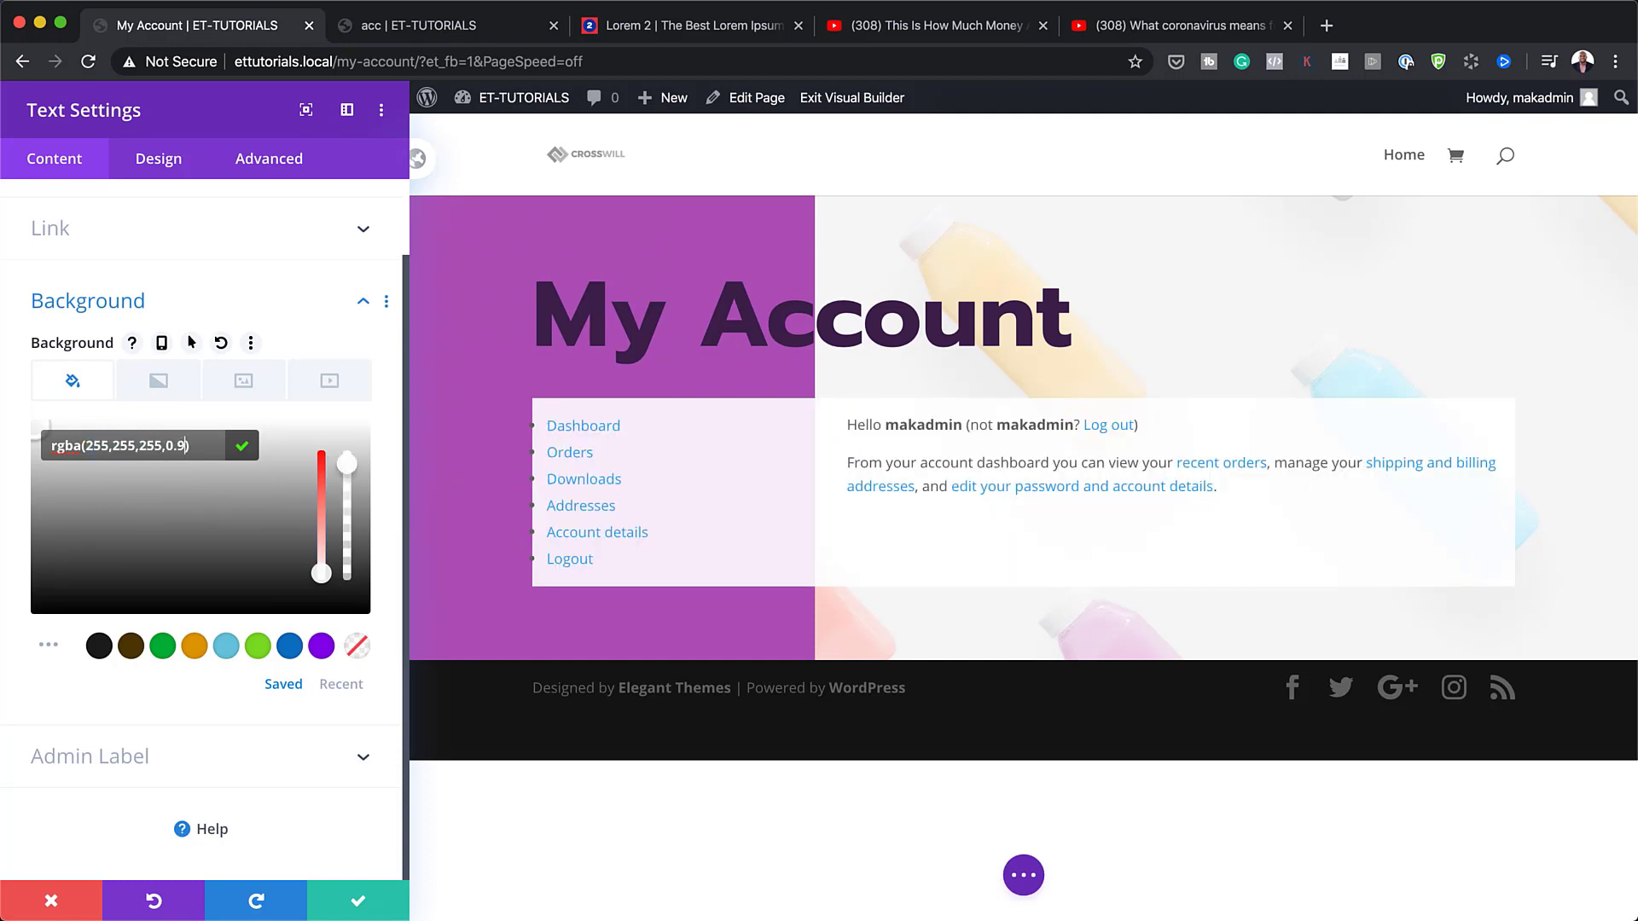
- Set the account module's body text size to 16px and its text font to Roboto
{"action": "left_click", "coordinate": [163, 175]}
{"action": "left_click", "coordinate": [125, 253]}
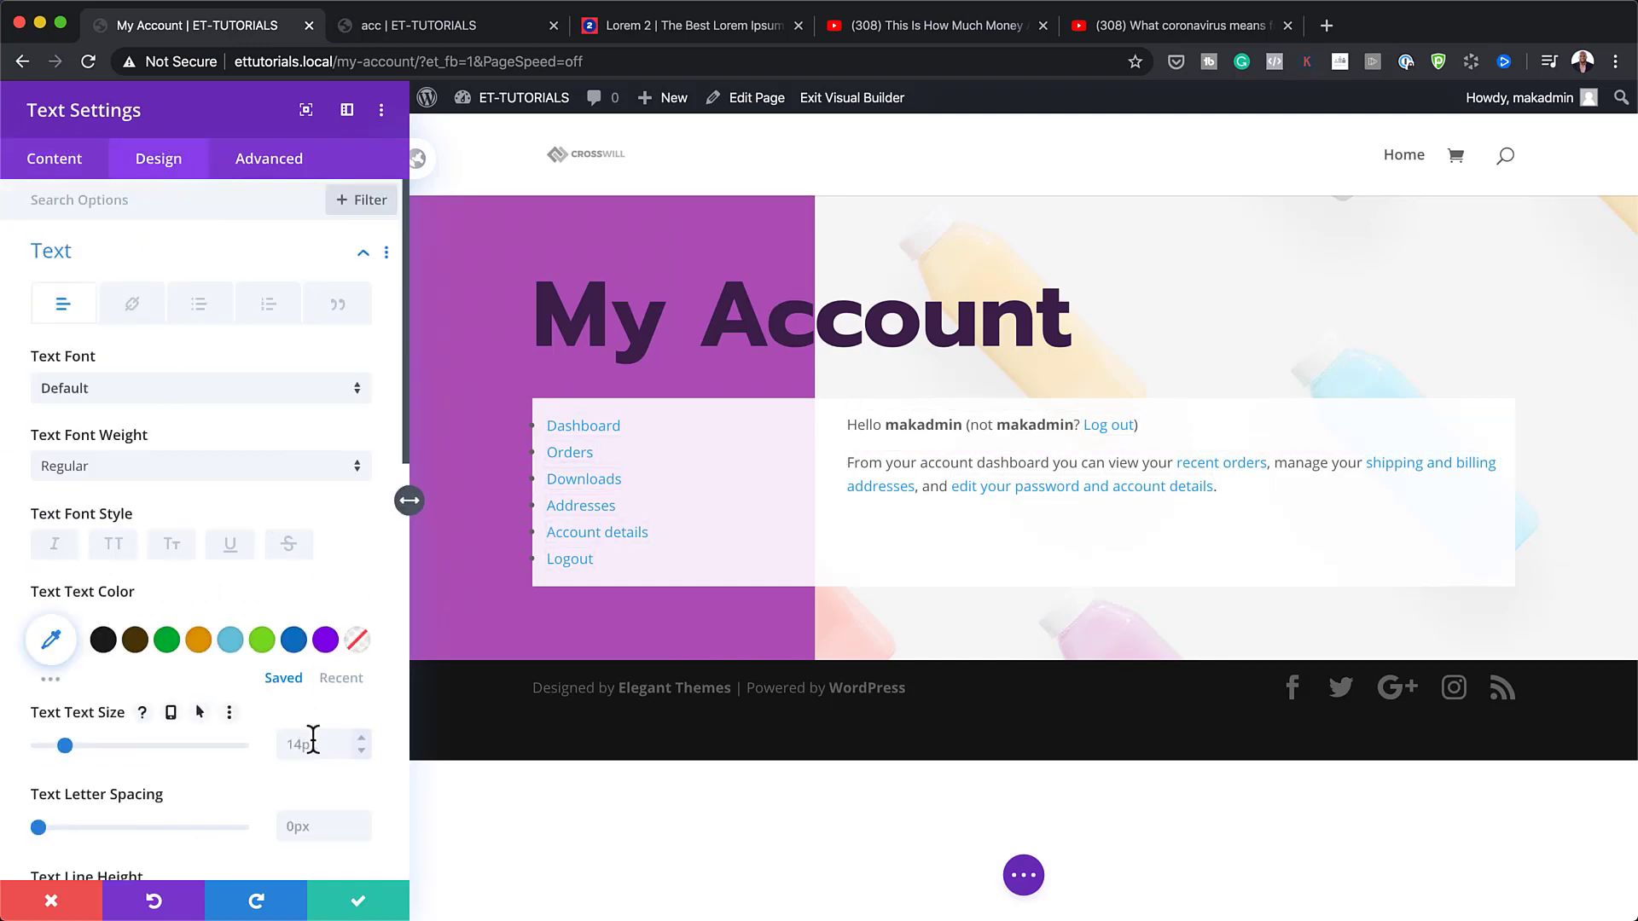
{"action": "left_click", "coordinate": [362, 738]}
{"action": "left_click", "coordinate": [362, 739]}
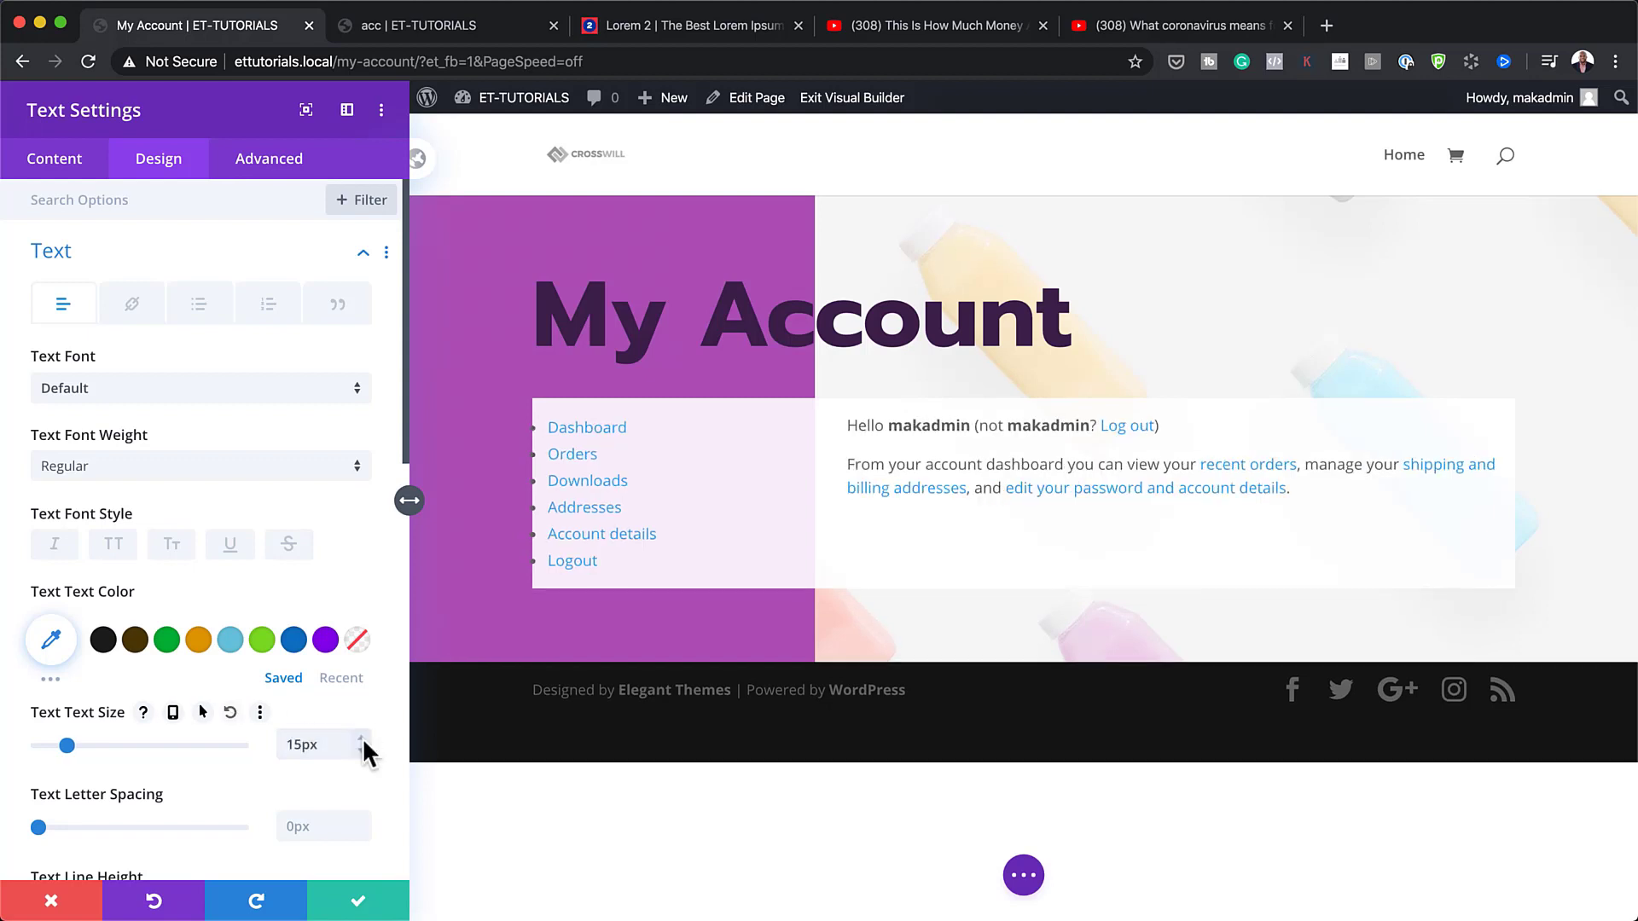
{"action": "left_click", "coordinate": [103, 394]}
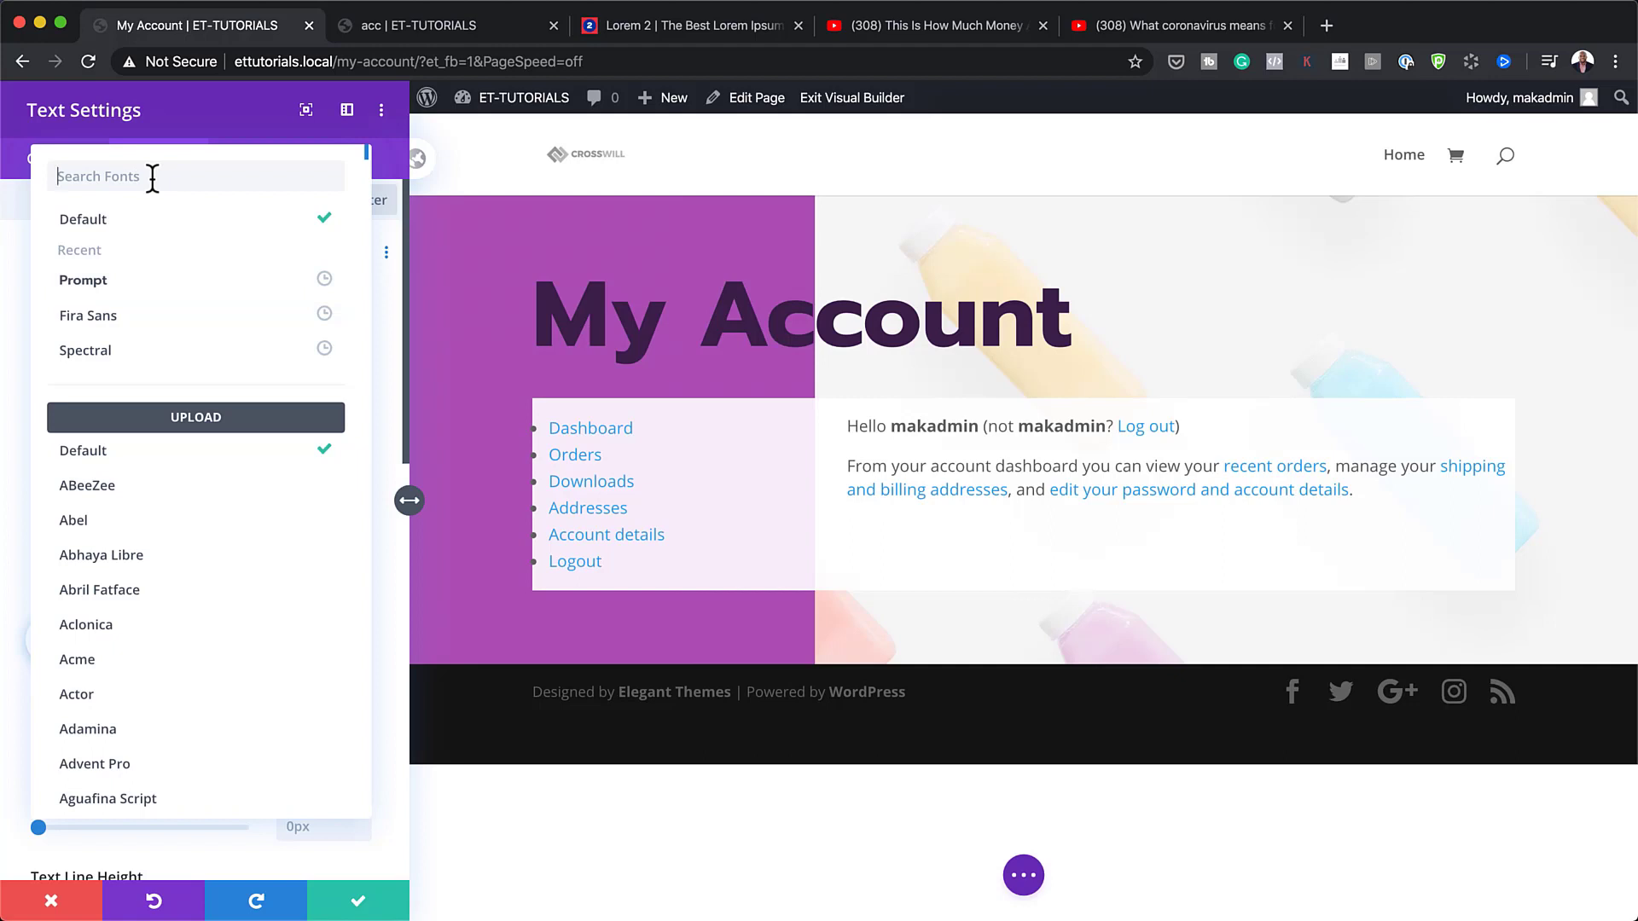
{"action": "type", "text": "robo"}
{"action": "left_click", "coordinate": [150, 223]}
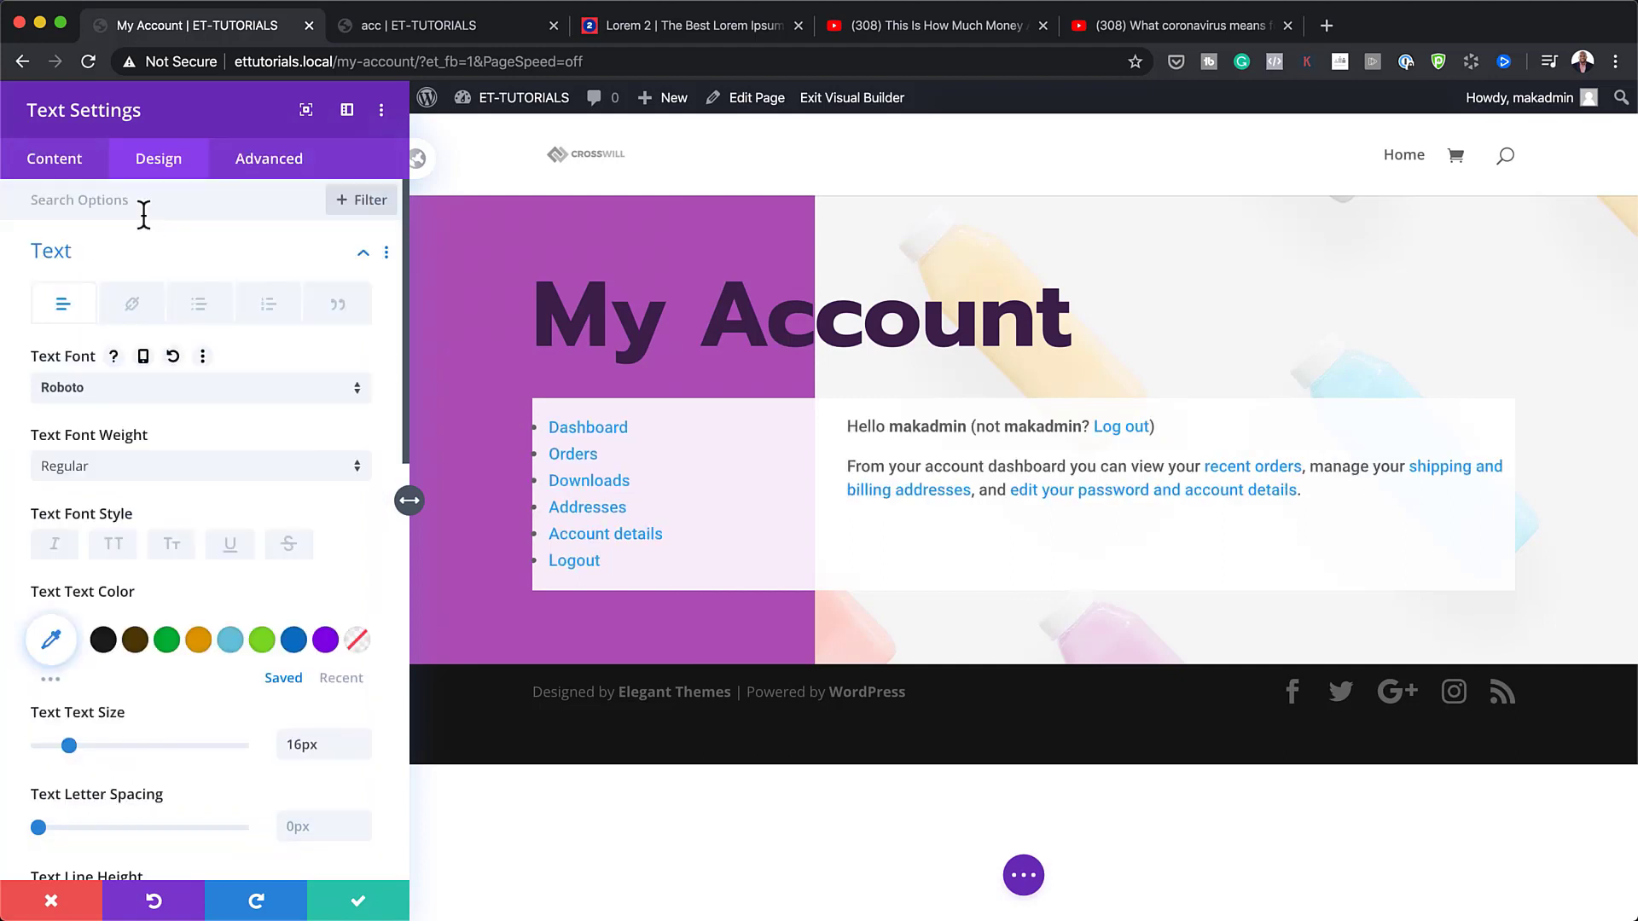
- Set the link text color of the account module to #ad52b7
{"action": "left_click", "coordinate": [131, 303]}
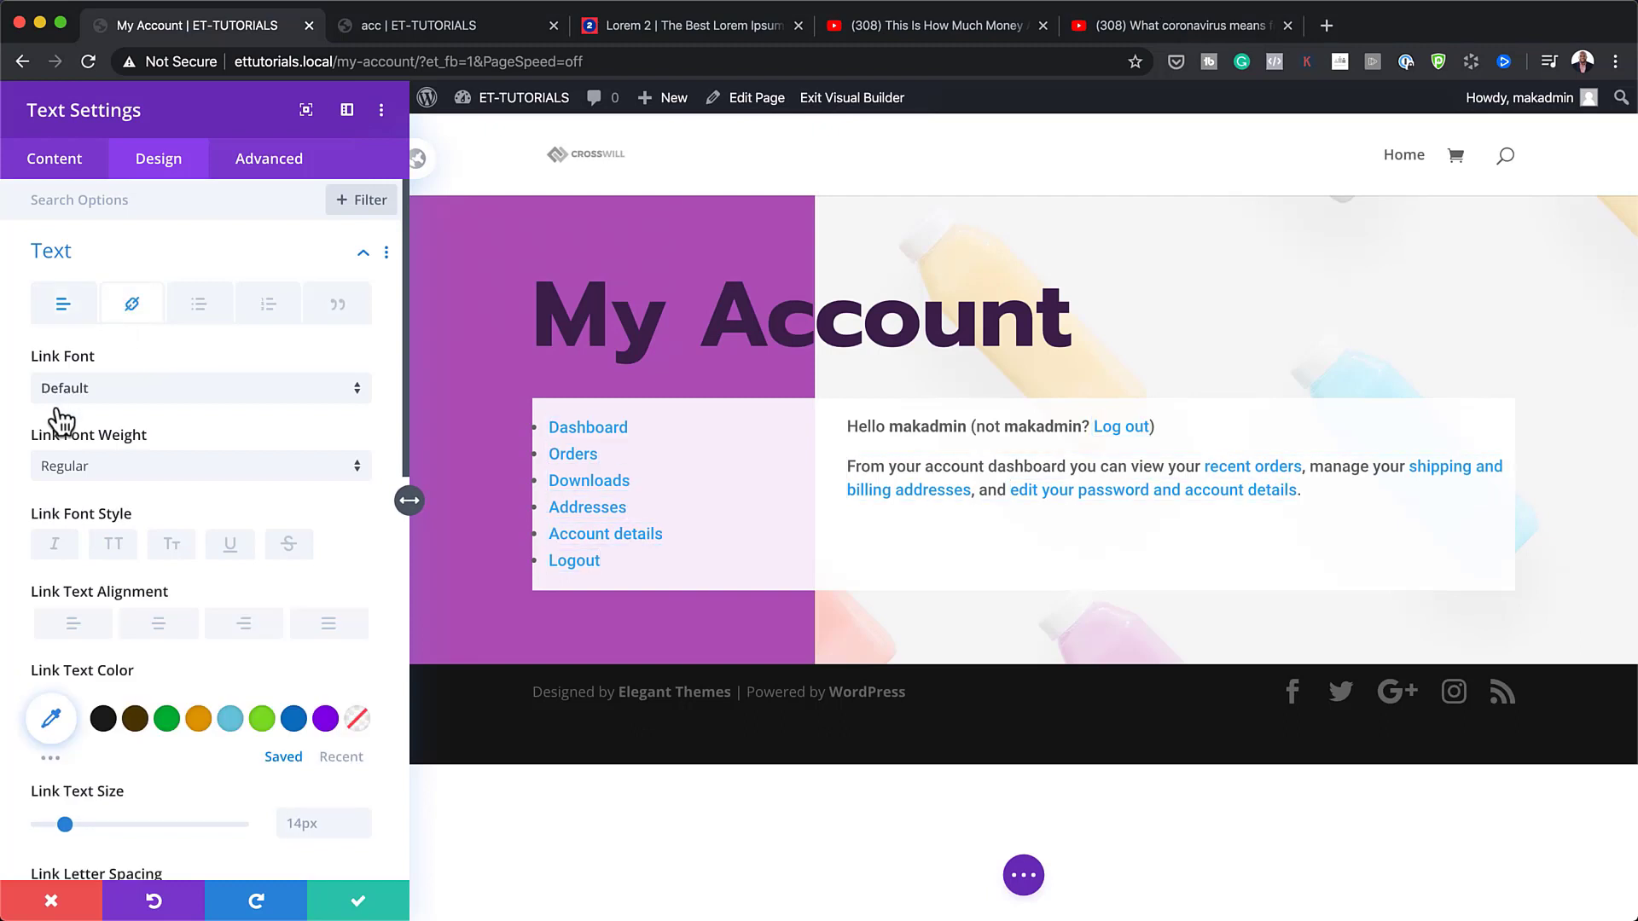
{"action": "left_click", "coordinate": [52, 719]}
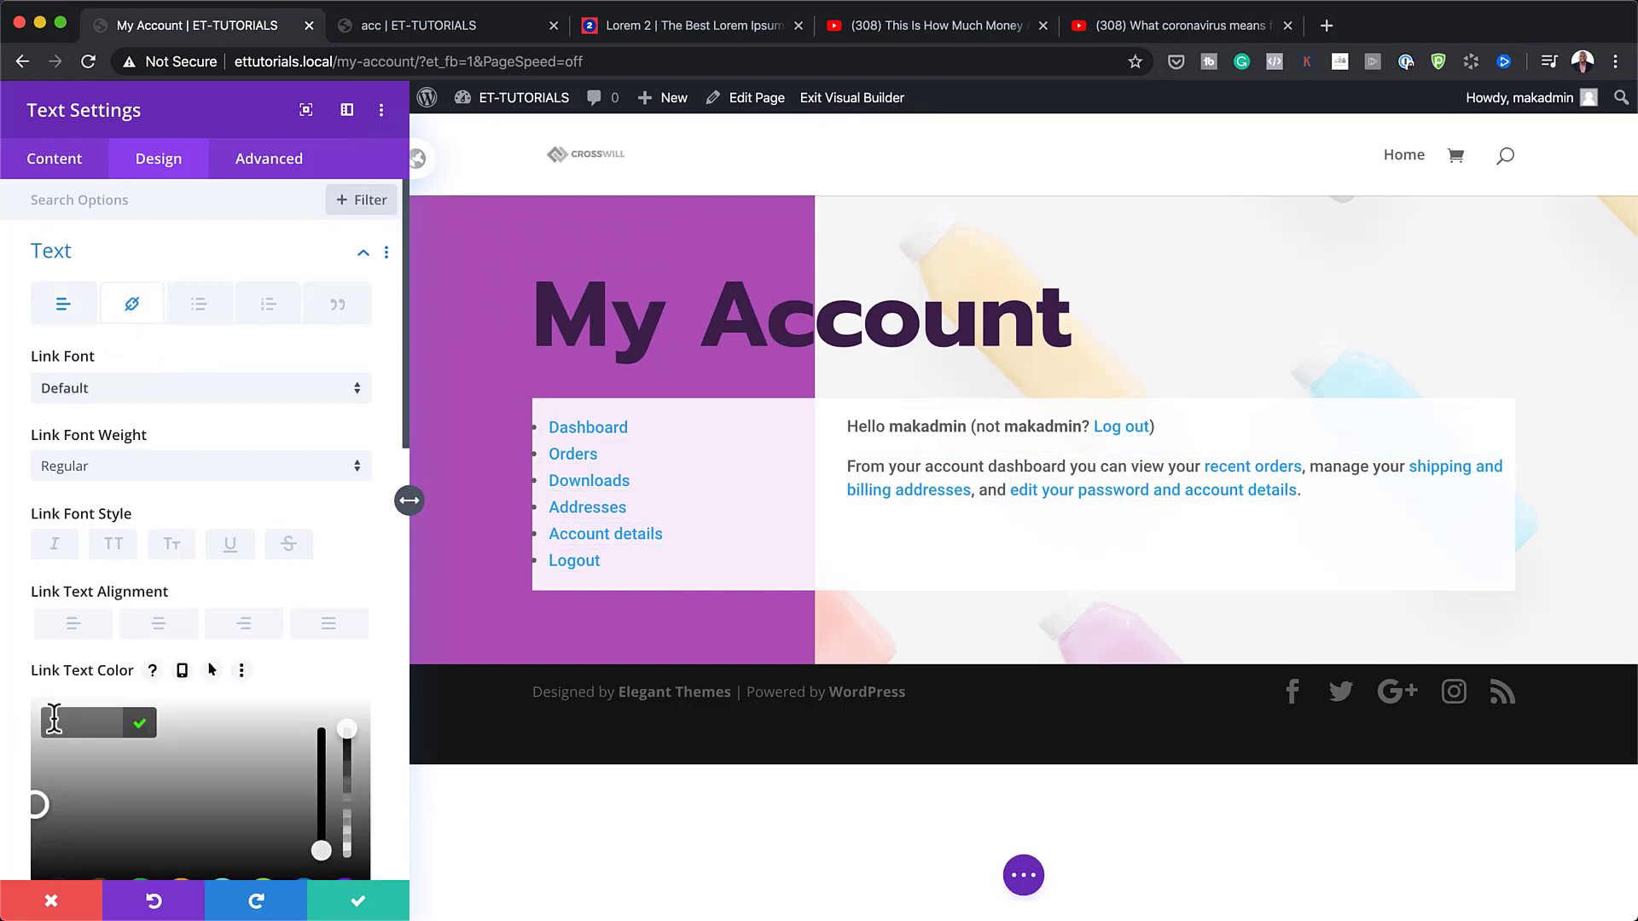
{"action": "type", "text": "#ad52b7"}
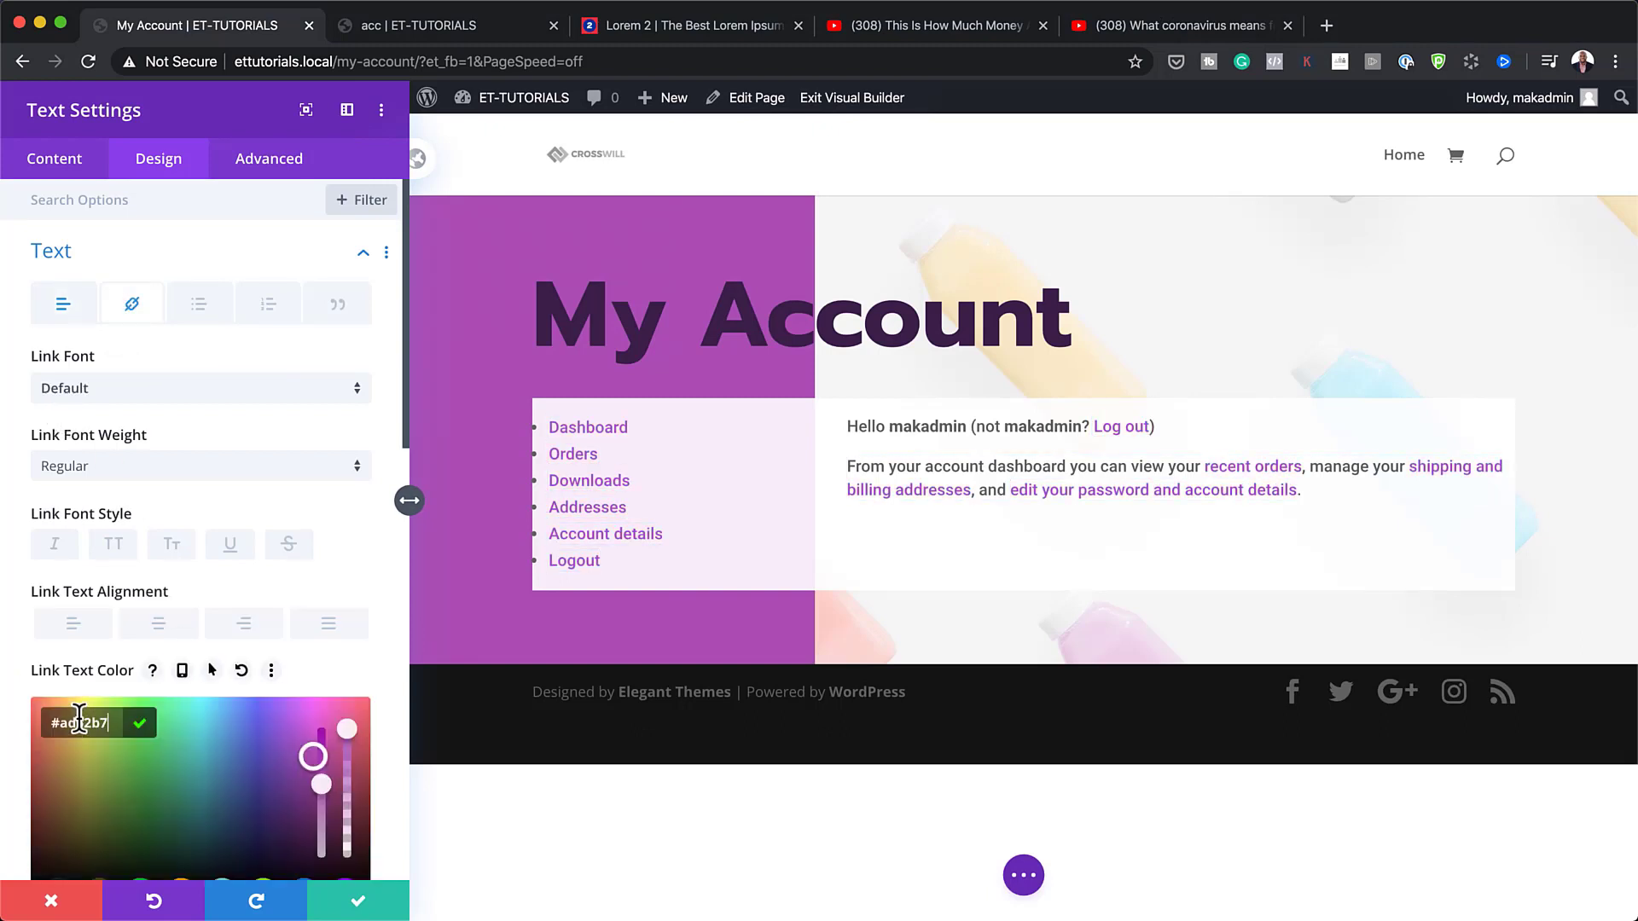
- Set the unordered list text size to 26px and its letter spacing to 2px
{"action": "left_click", "coordinate": [201, 307]}
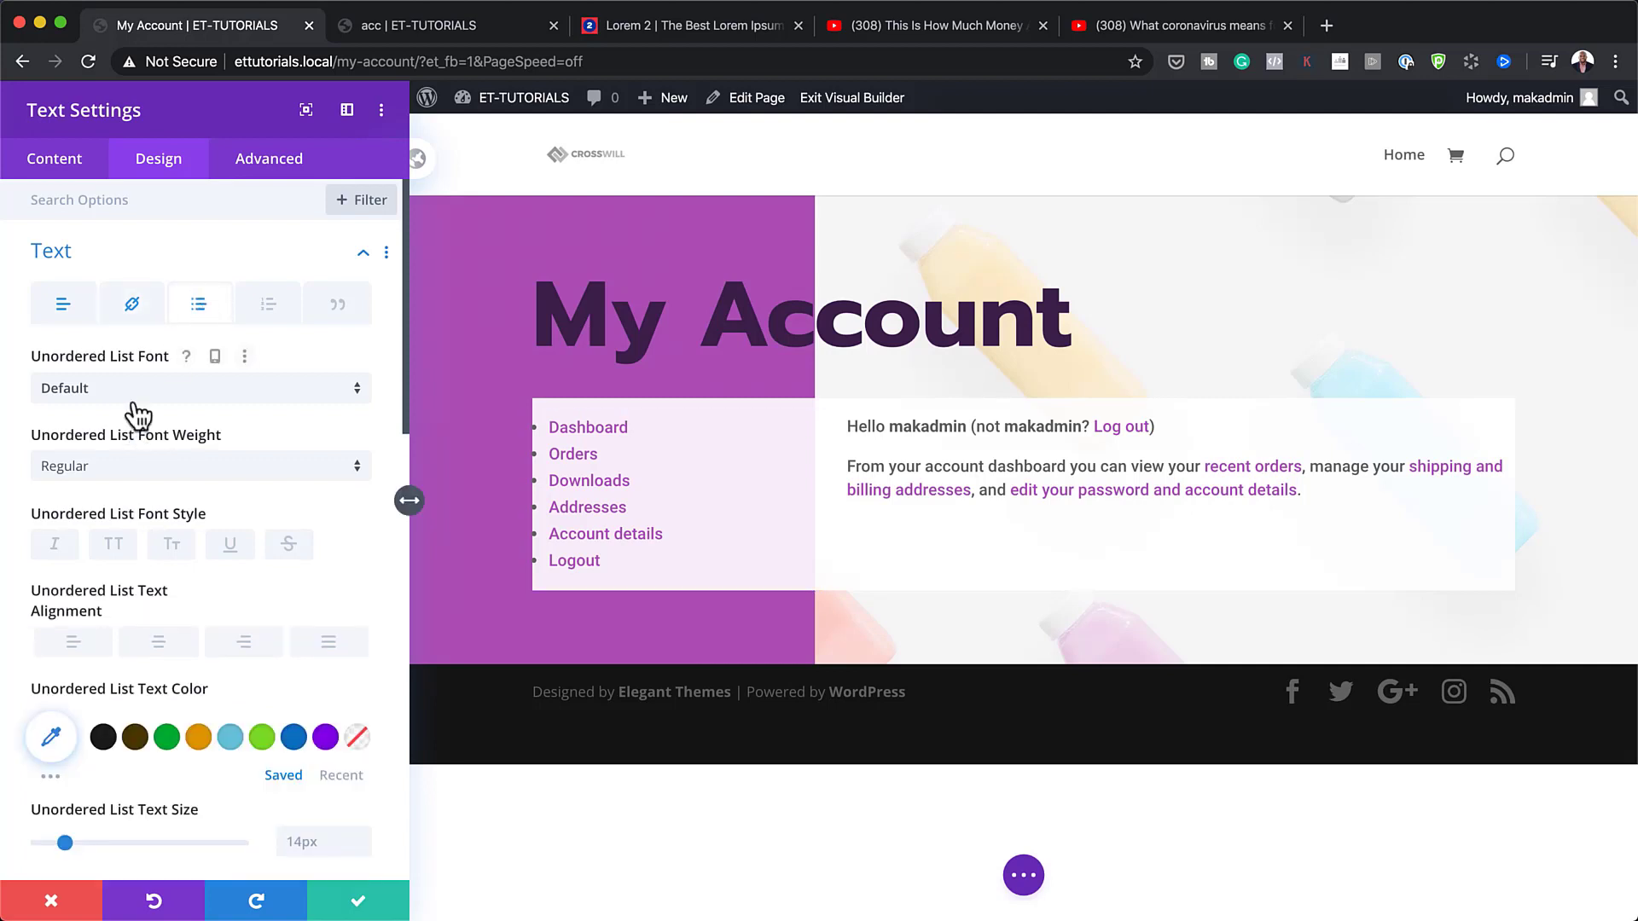
{"action": "scroll", "coordinate": [350, 776], "scroll_direction": "down", "scroll_amount": 1}
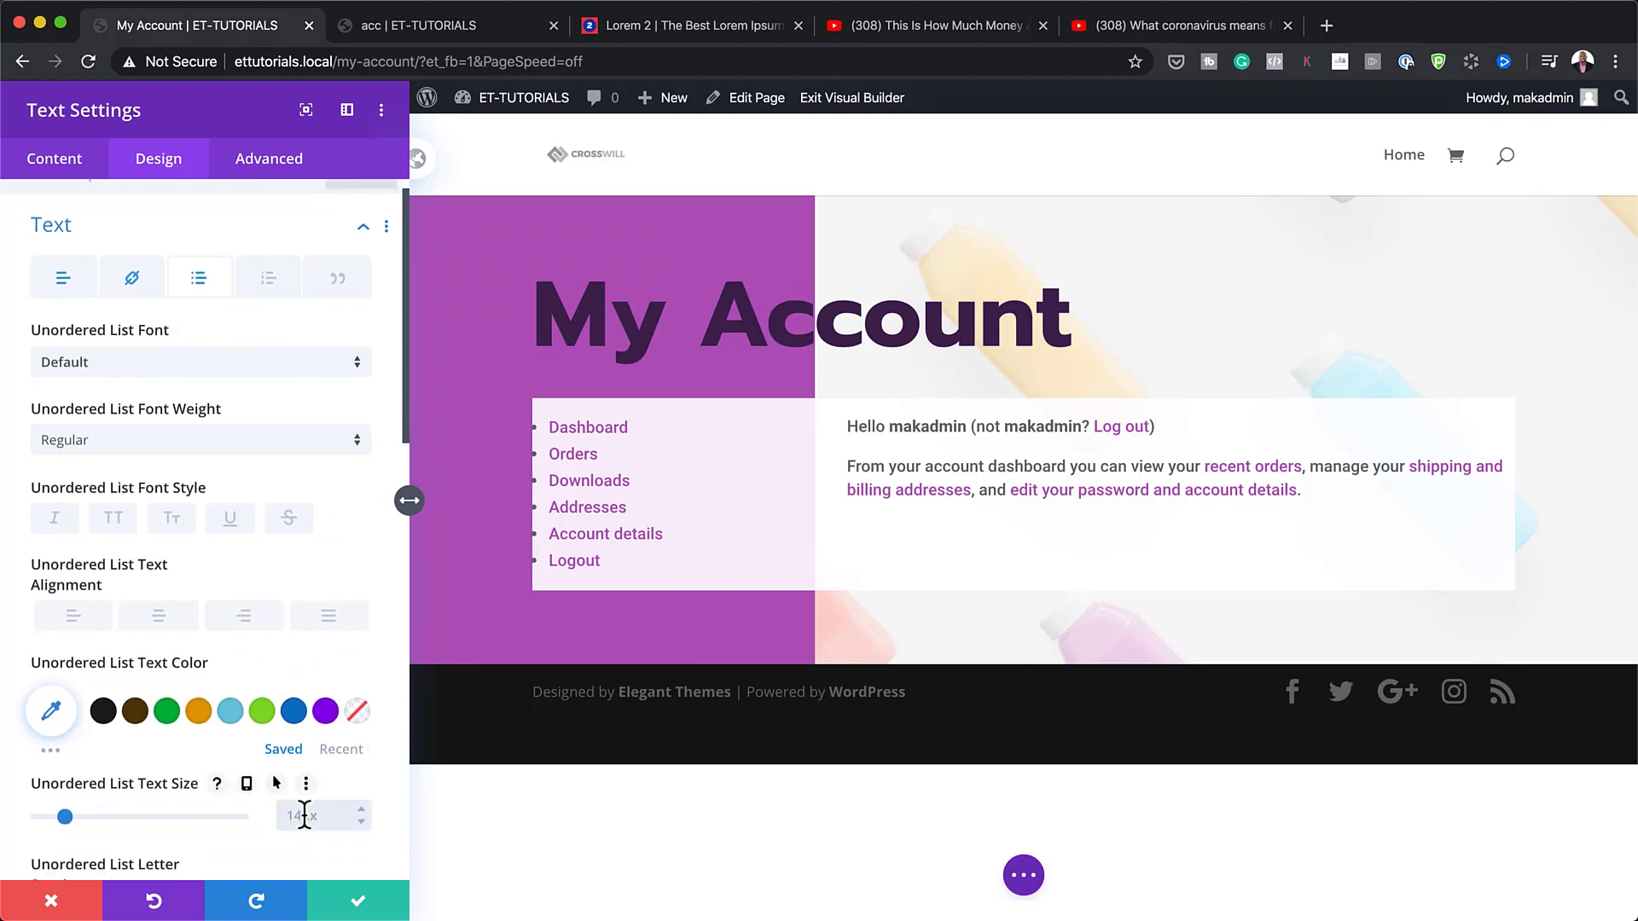
{"action": "type", "text": "26px"}
{"action": "scroll", "coordinate": [266, 847], "scroll_direction": "down", "scroll_amount": 5}
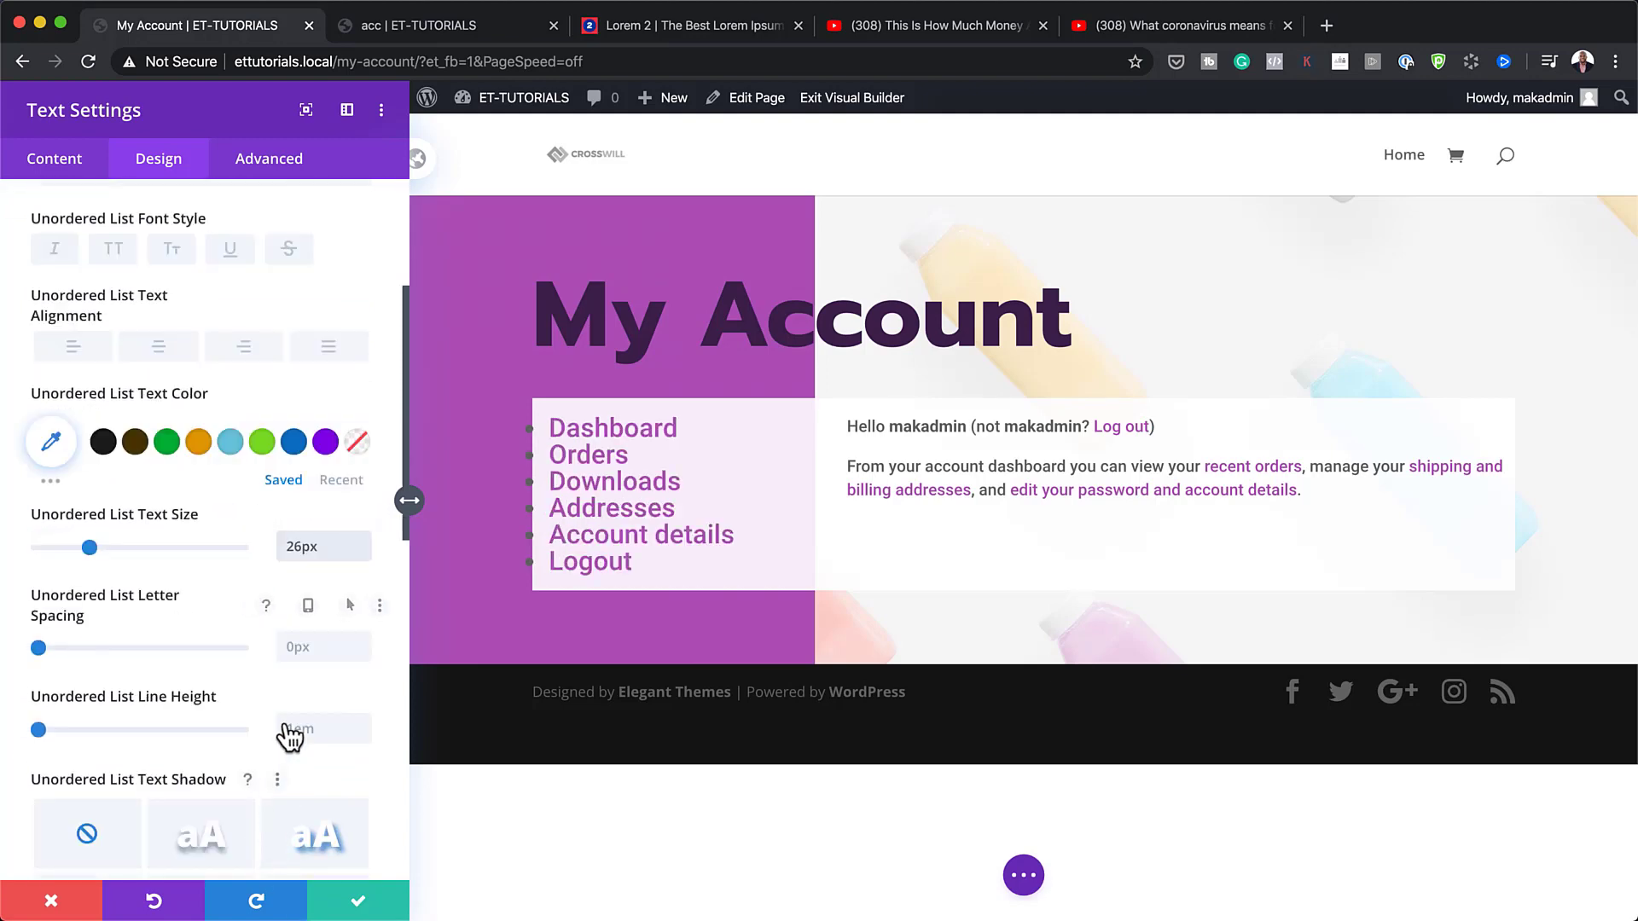
{"action": "left_click", "coordinate": [306, 647]}
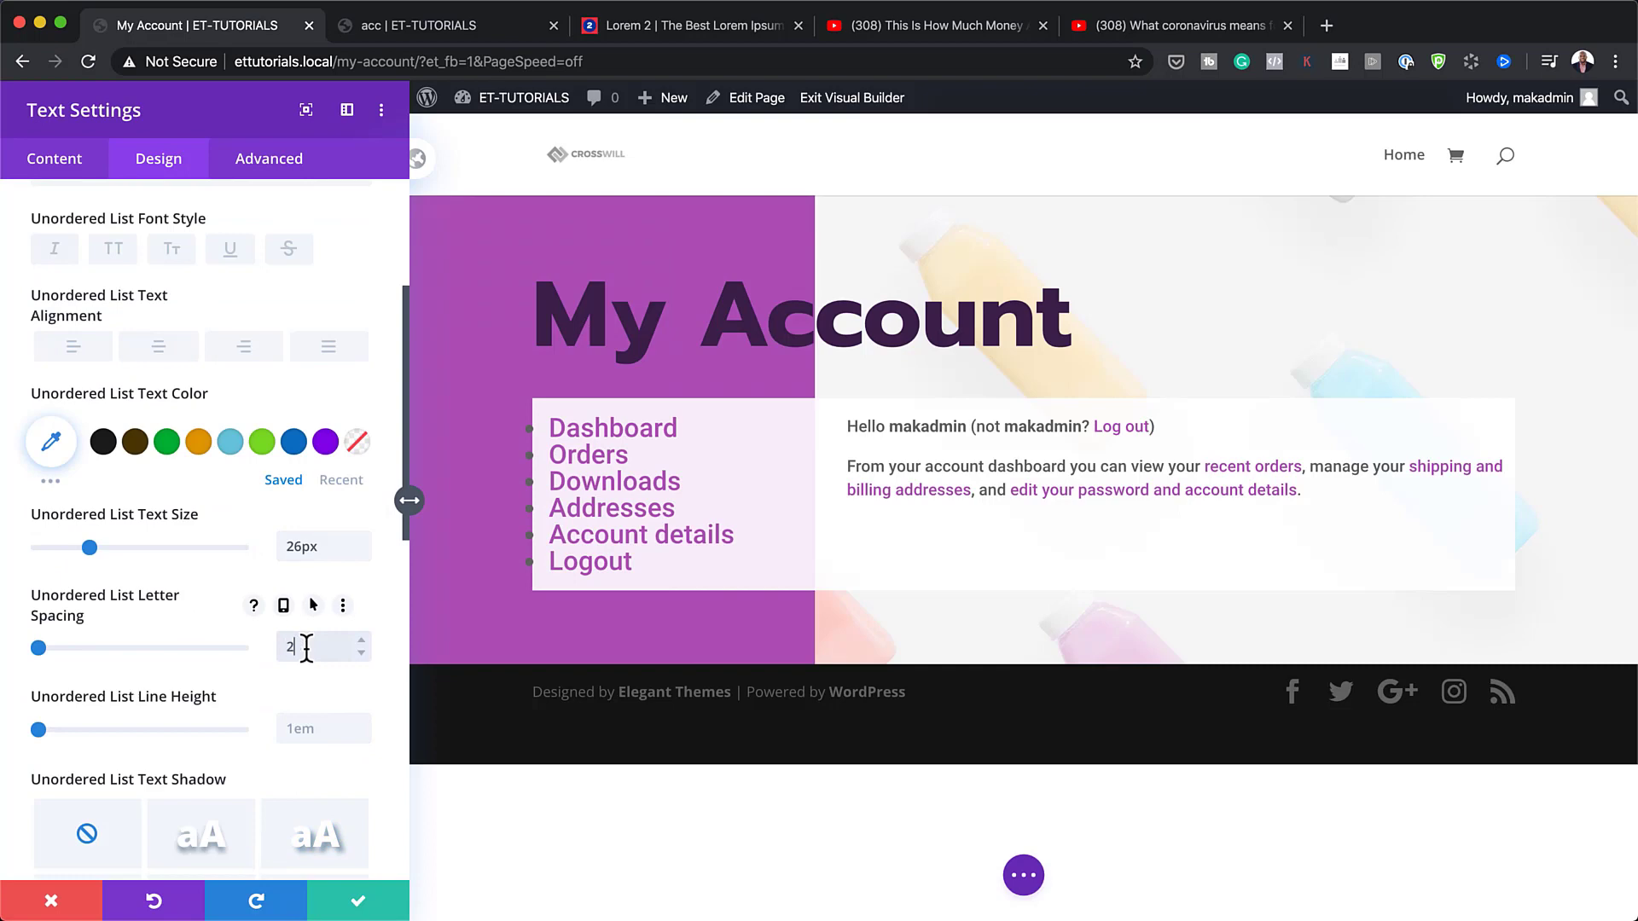
- Set the unordered list item indent to 0.01px
{"action": "scroll", "coordinate": [254, 780], "scroll_direction": "down", "scroll_amount": 6}
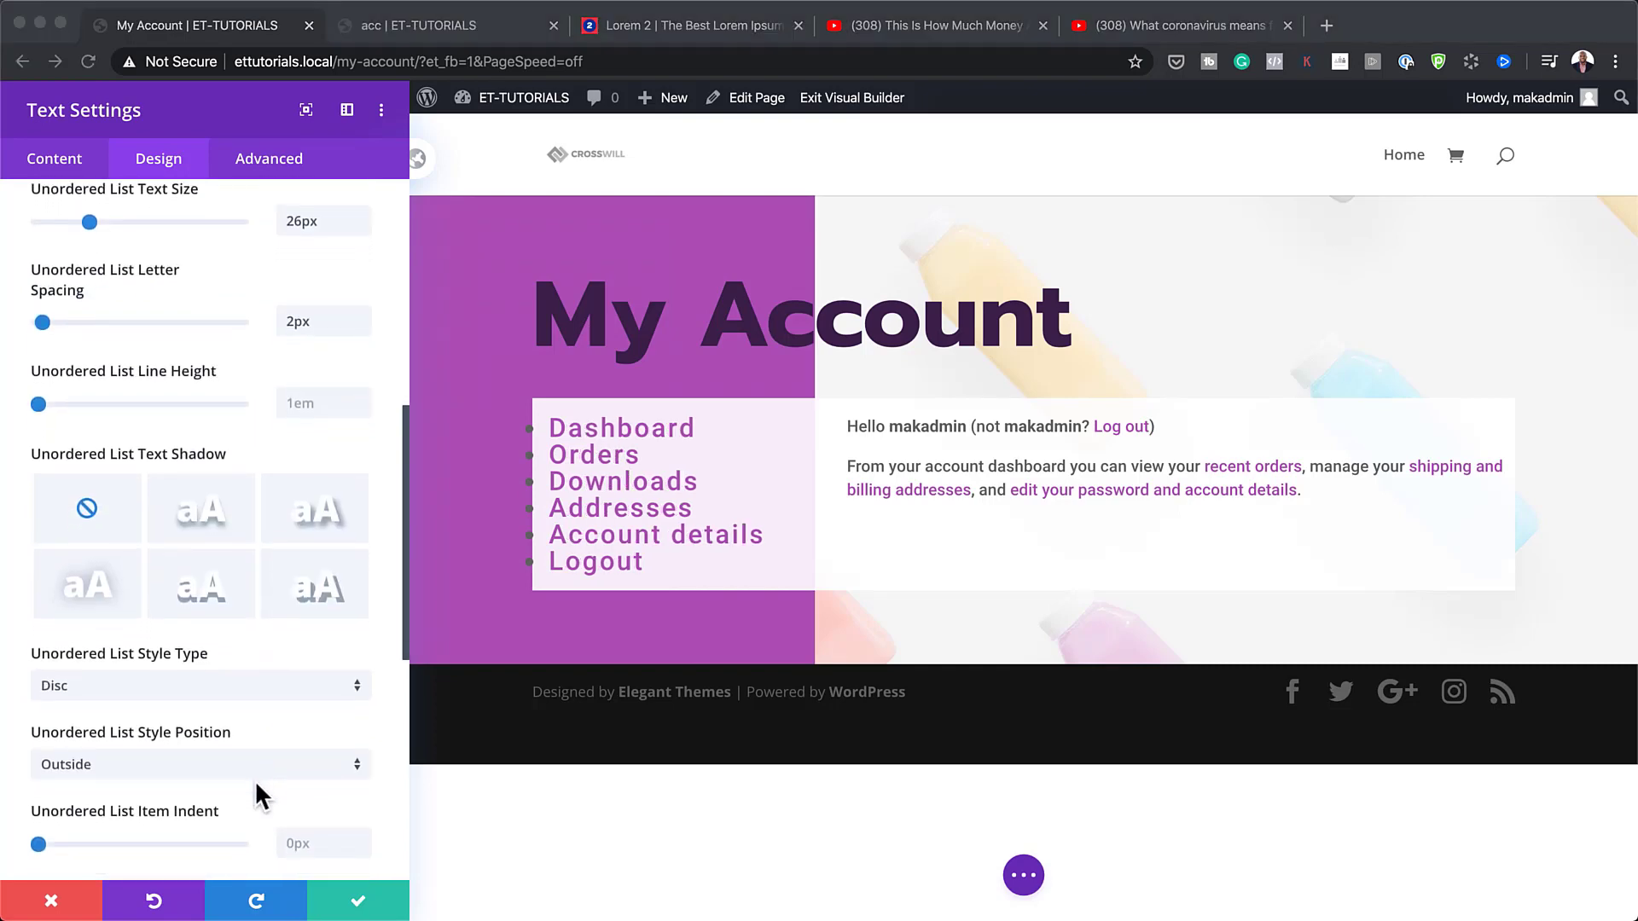
{"action": "scroll", "coordinate": [254, 780], "scroll_direction": "down", "scroll_amount": 2}
{"action": "left_click", "coordinate": [301, 730]}
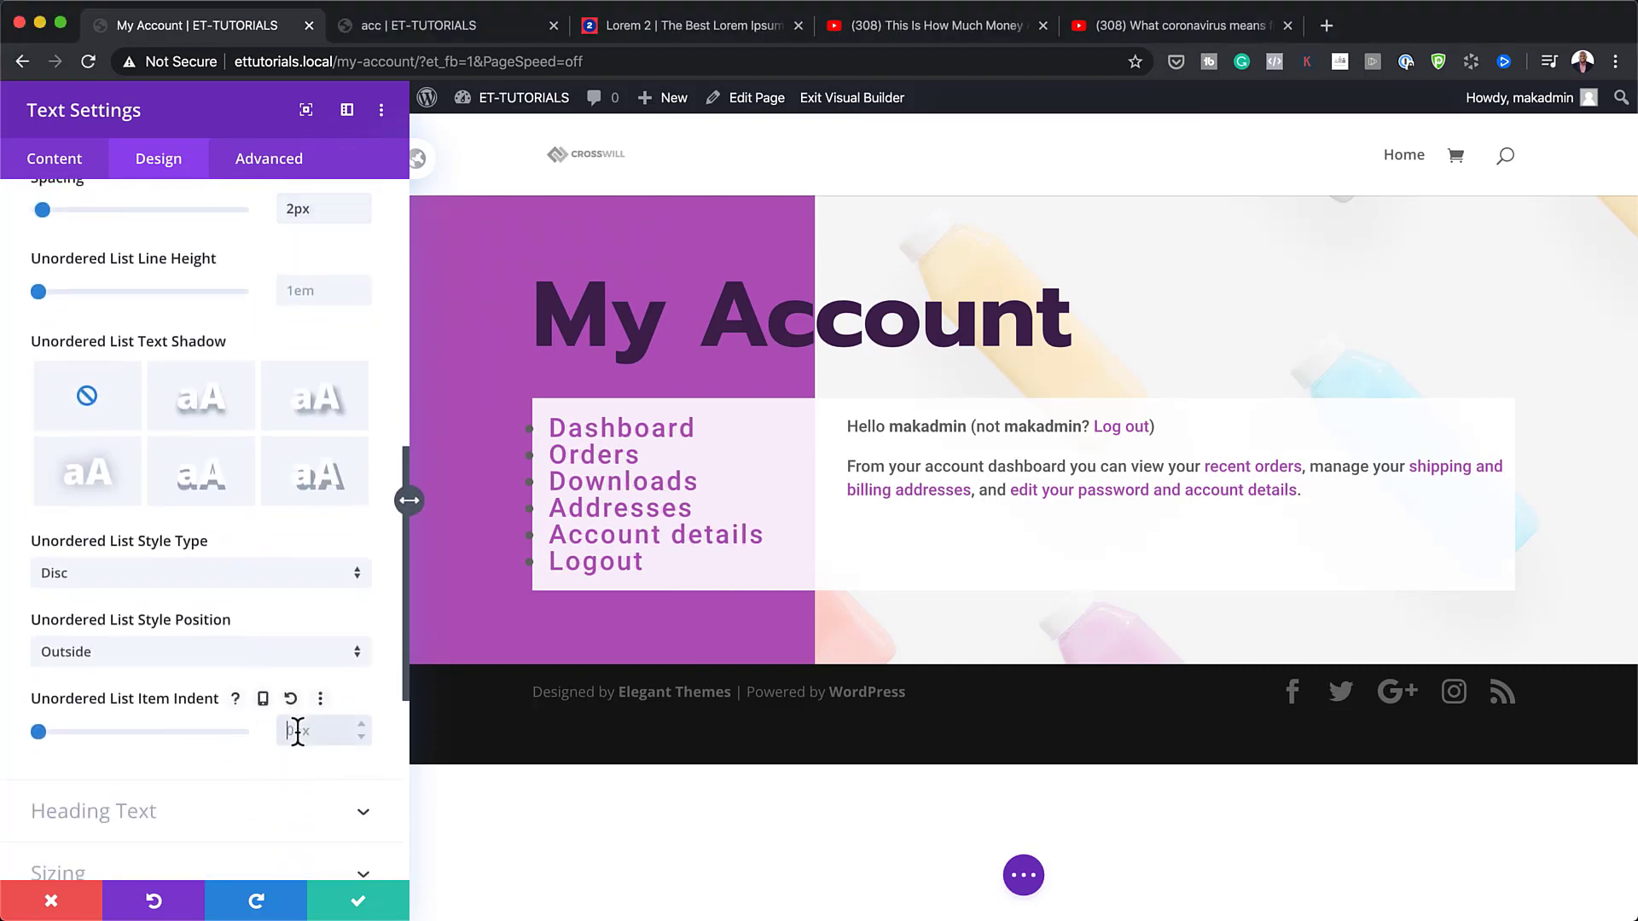
{"action": "type", "text": "0.01px"}
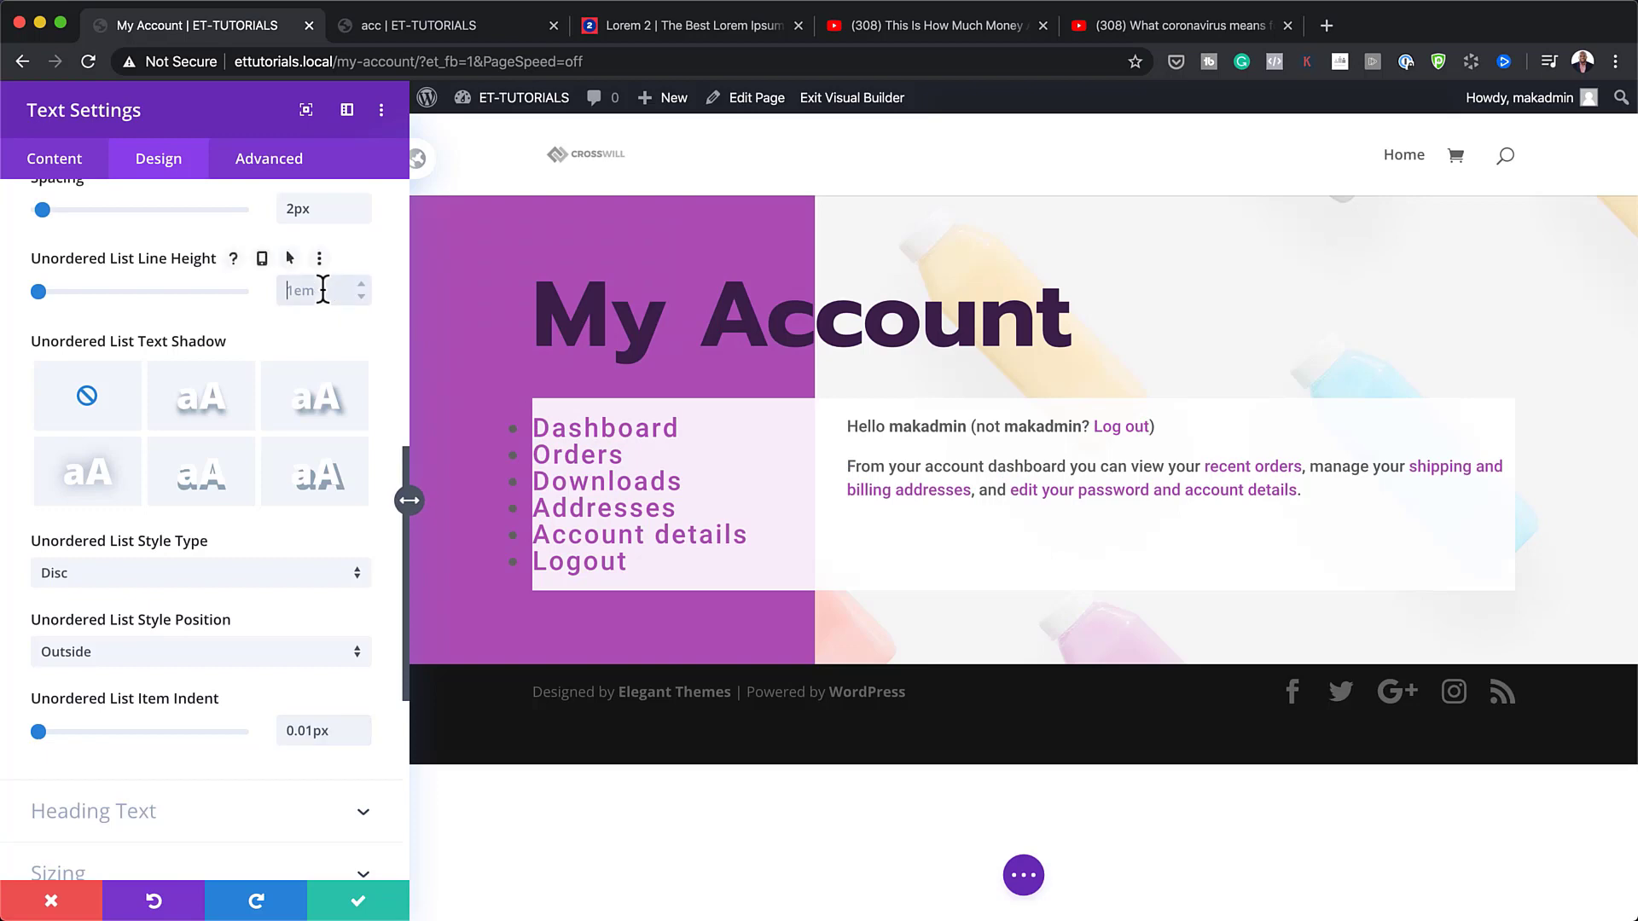
- Set the unordered list line height to 2em to space out the account navigation links
{"action": "left_click", "coordinate": [360, 290]}
{"action": "key", "text": "Up"}
{"action": "left_click", "coordinate": [360, 284]}
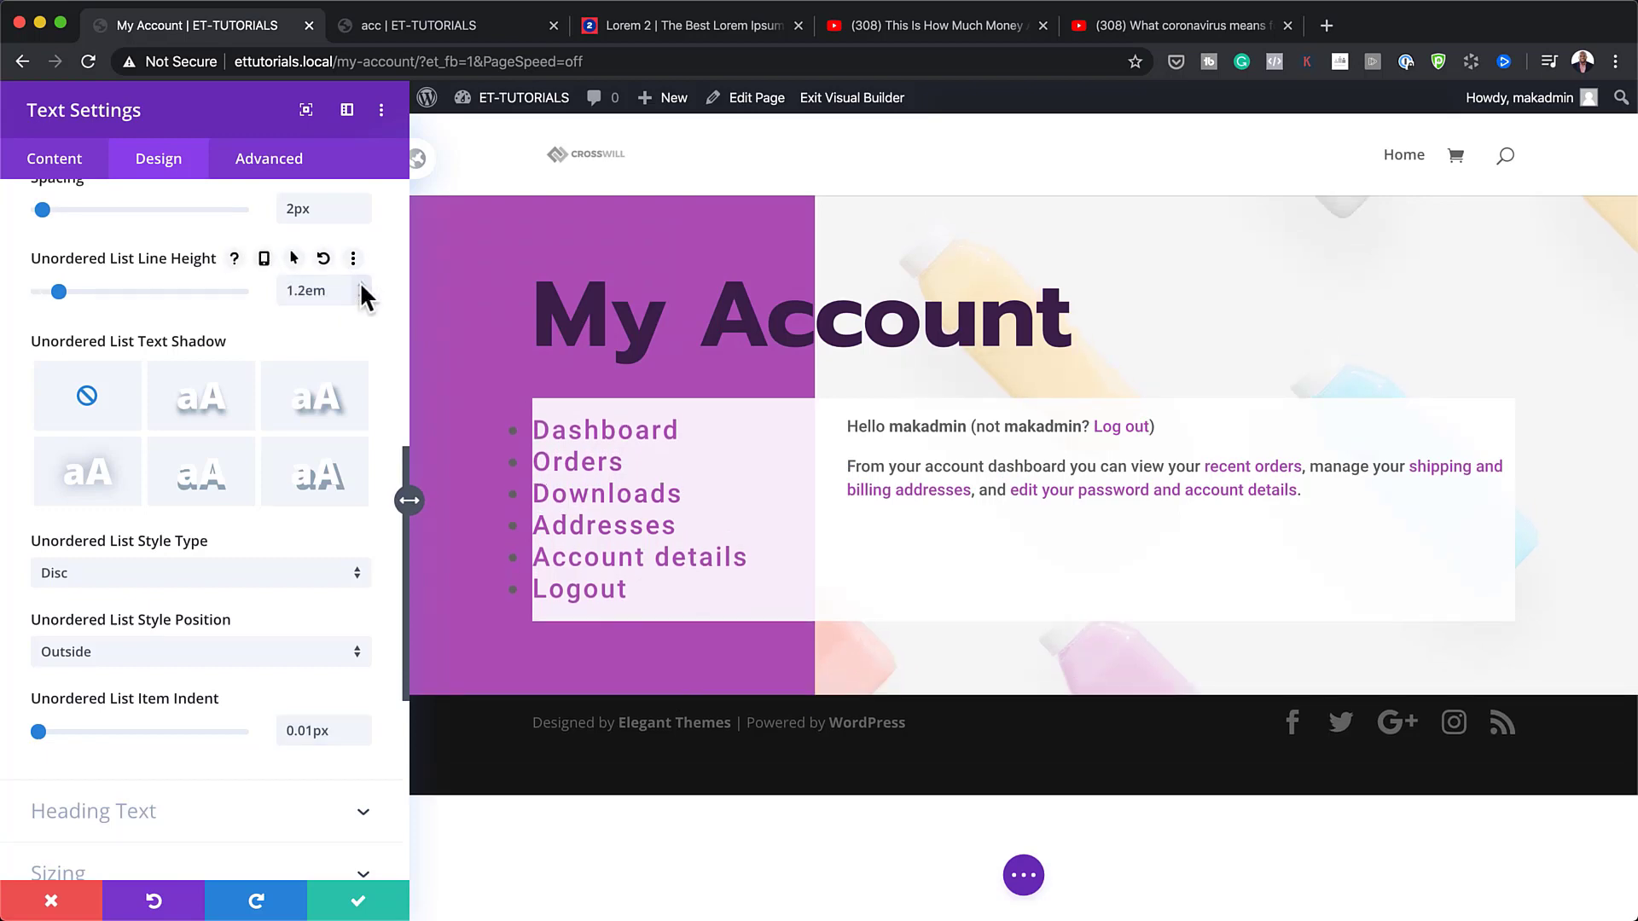
{"action": "double_click", "coordinate": [339, 290]}
{"action": "type", "text": "2"}
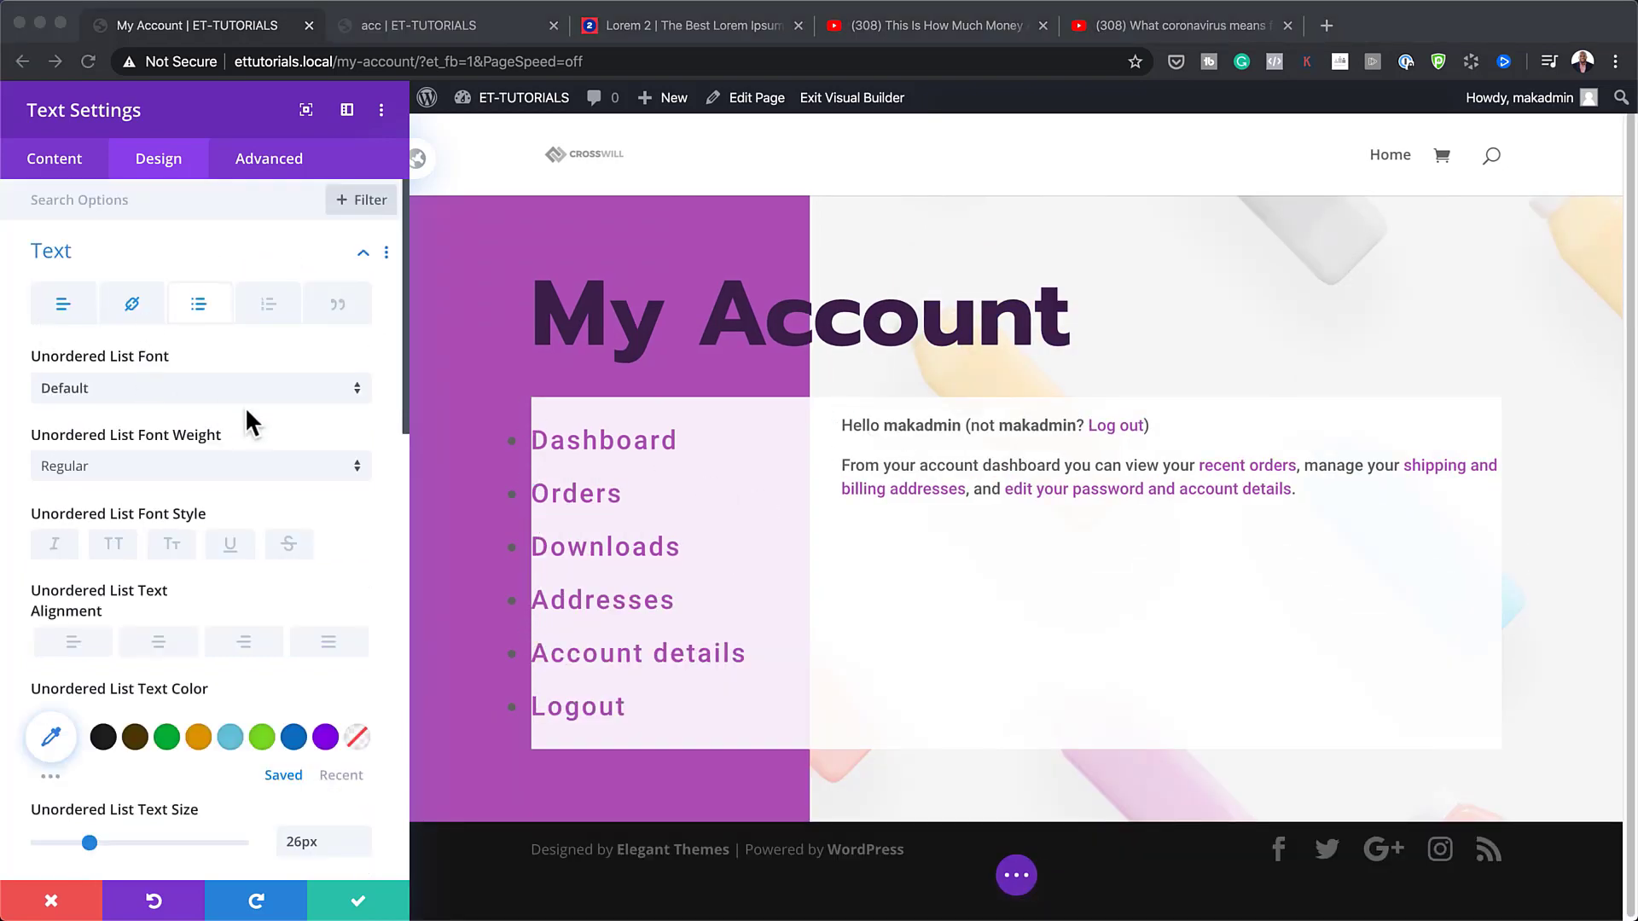
- Set the account module's H2 heading font to Roboto and its text size to 56px
{"action": "scroll", "coordinate": [245, 409], "scroll_direction": "down", "scroll_amount": 10}
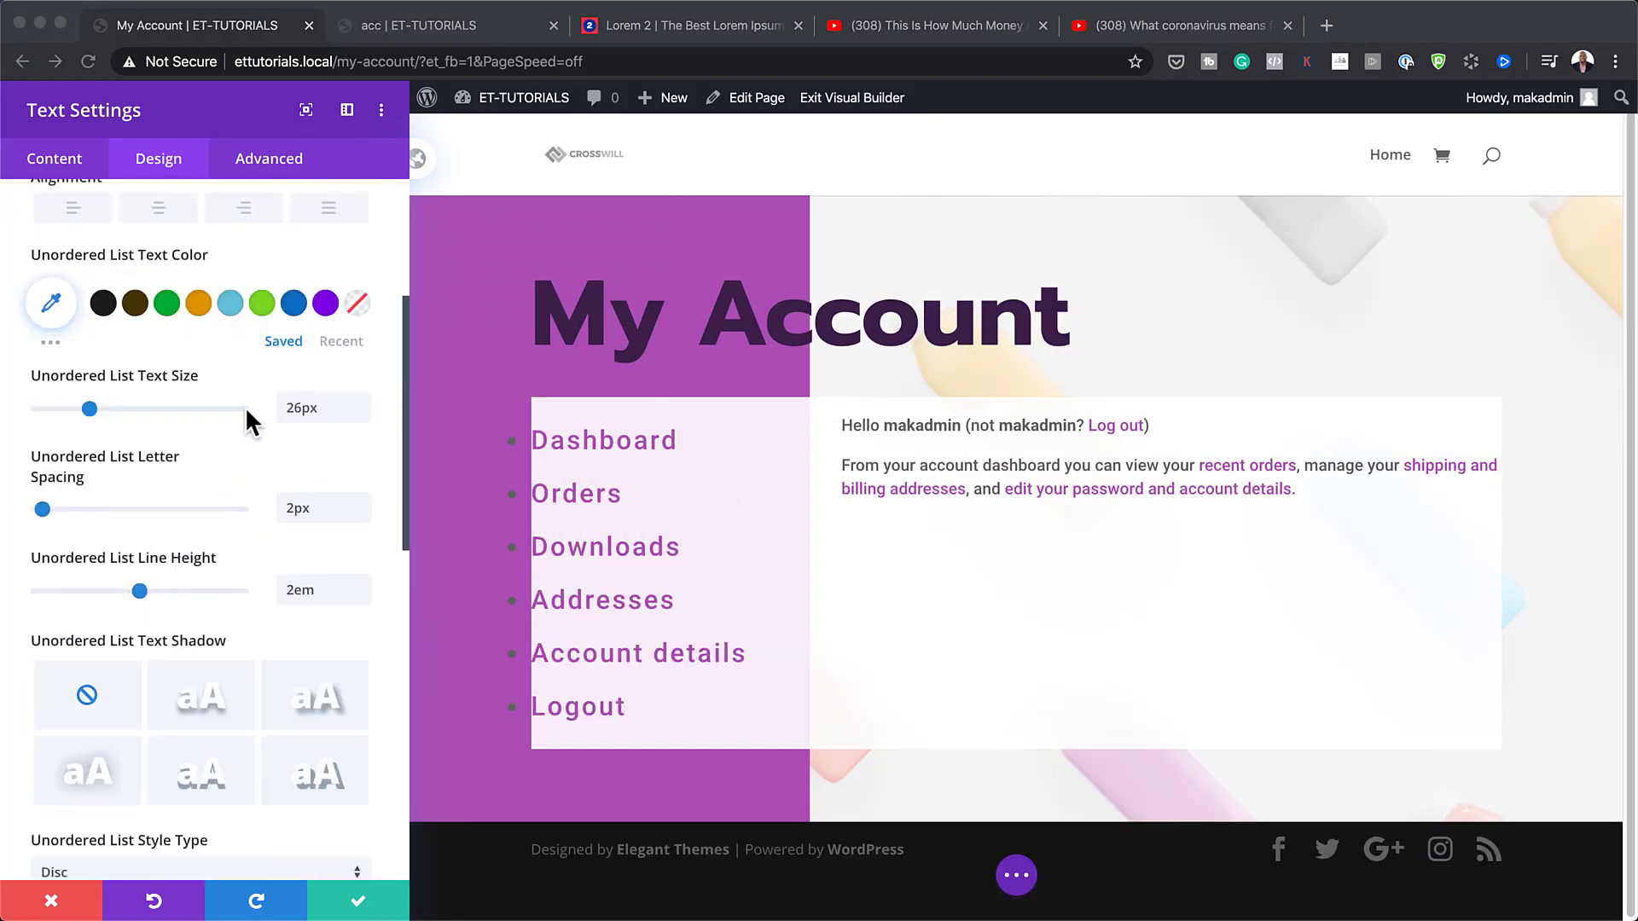
{"action": "scroll", "coordinate": [248, 418], "scroll_direction": "down", "scroll_amount": 2}
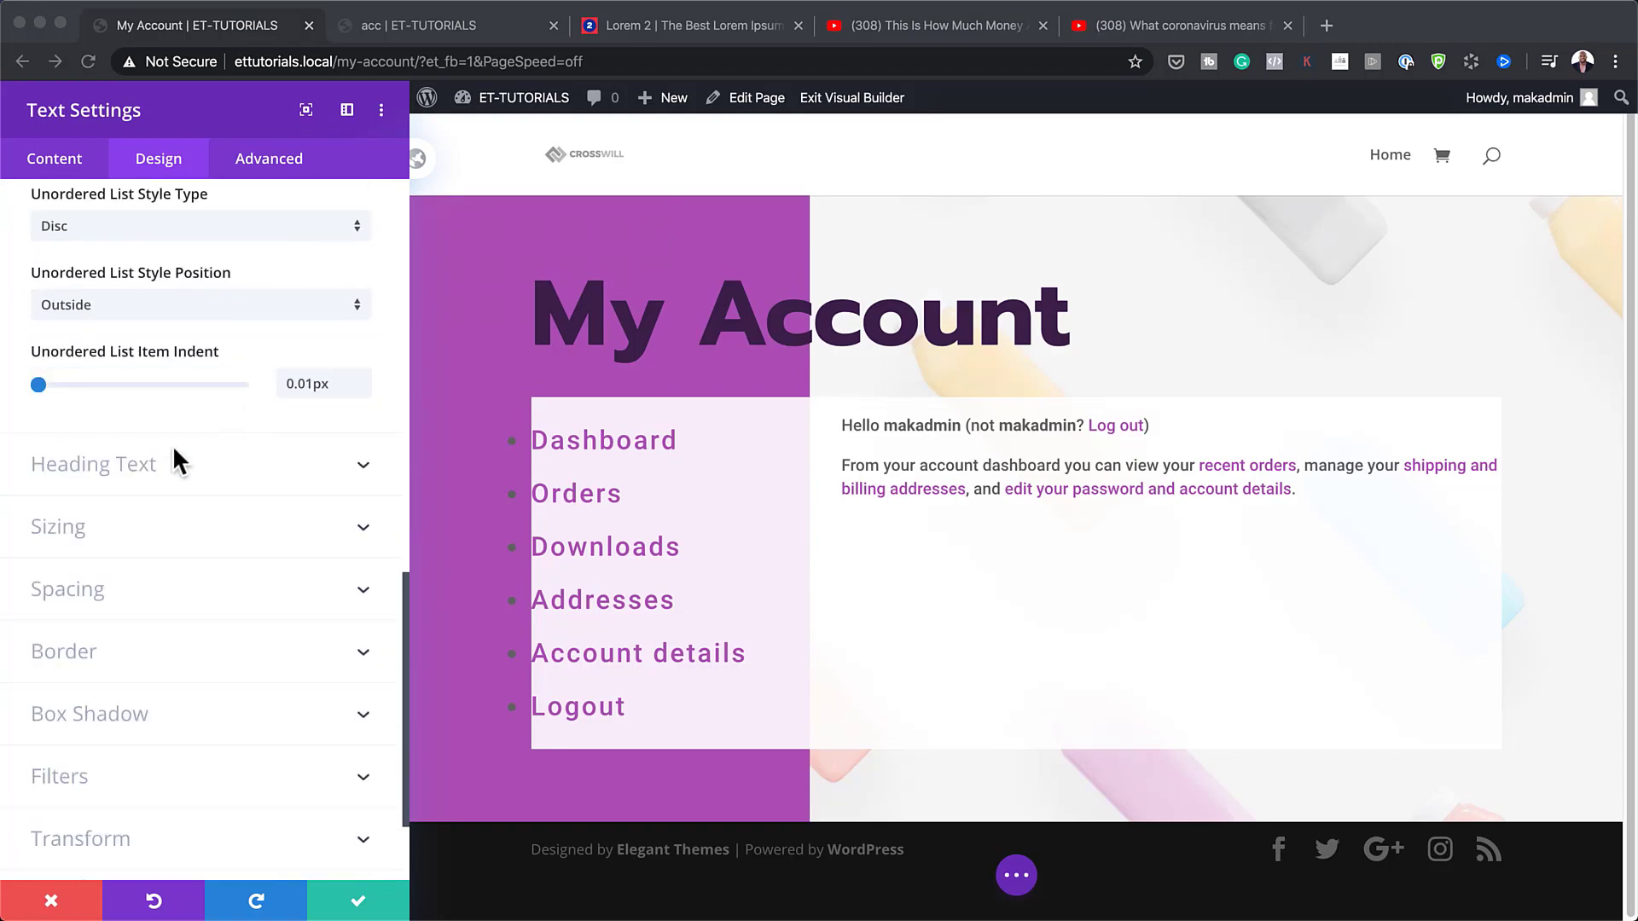
{"action": "left_click", "coordinate": [135, 468]}
{"action": "left_click", "coordinate": [105, 256]}
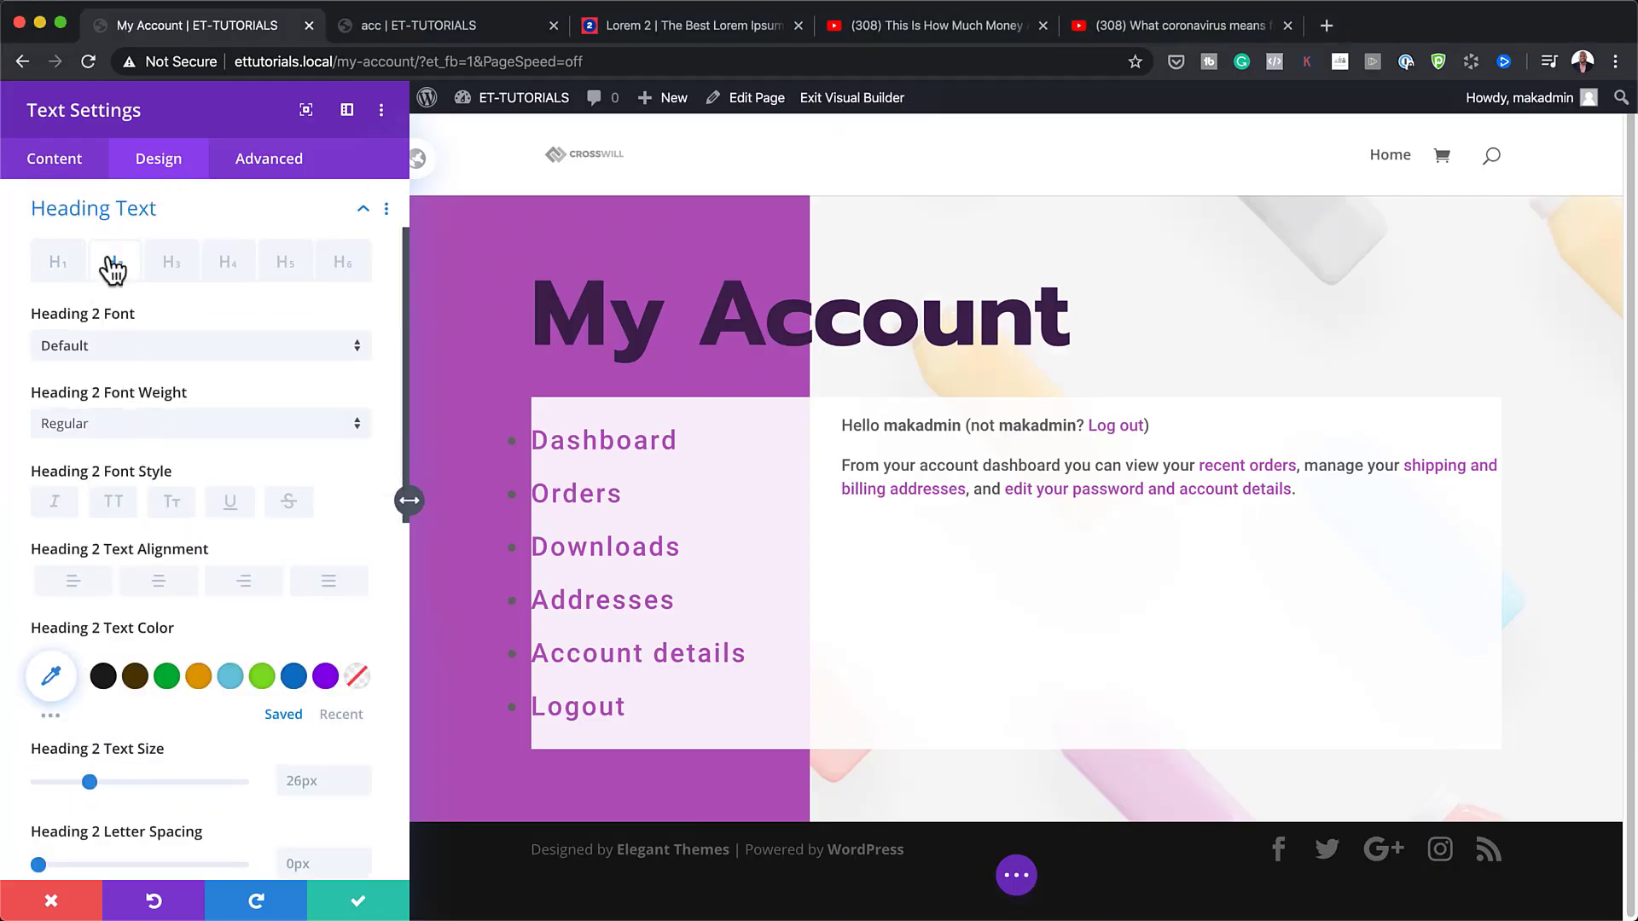
{"action": "left_click", "coordinate": [113, 349]}
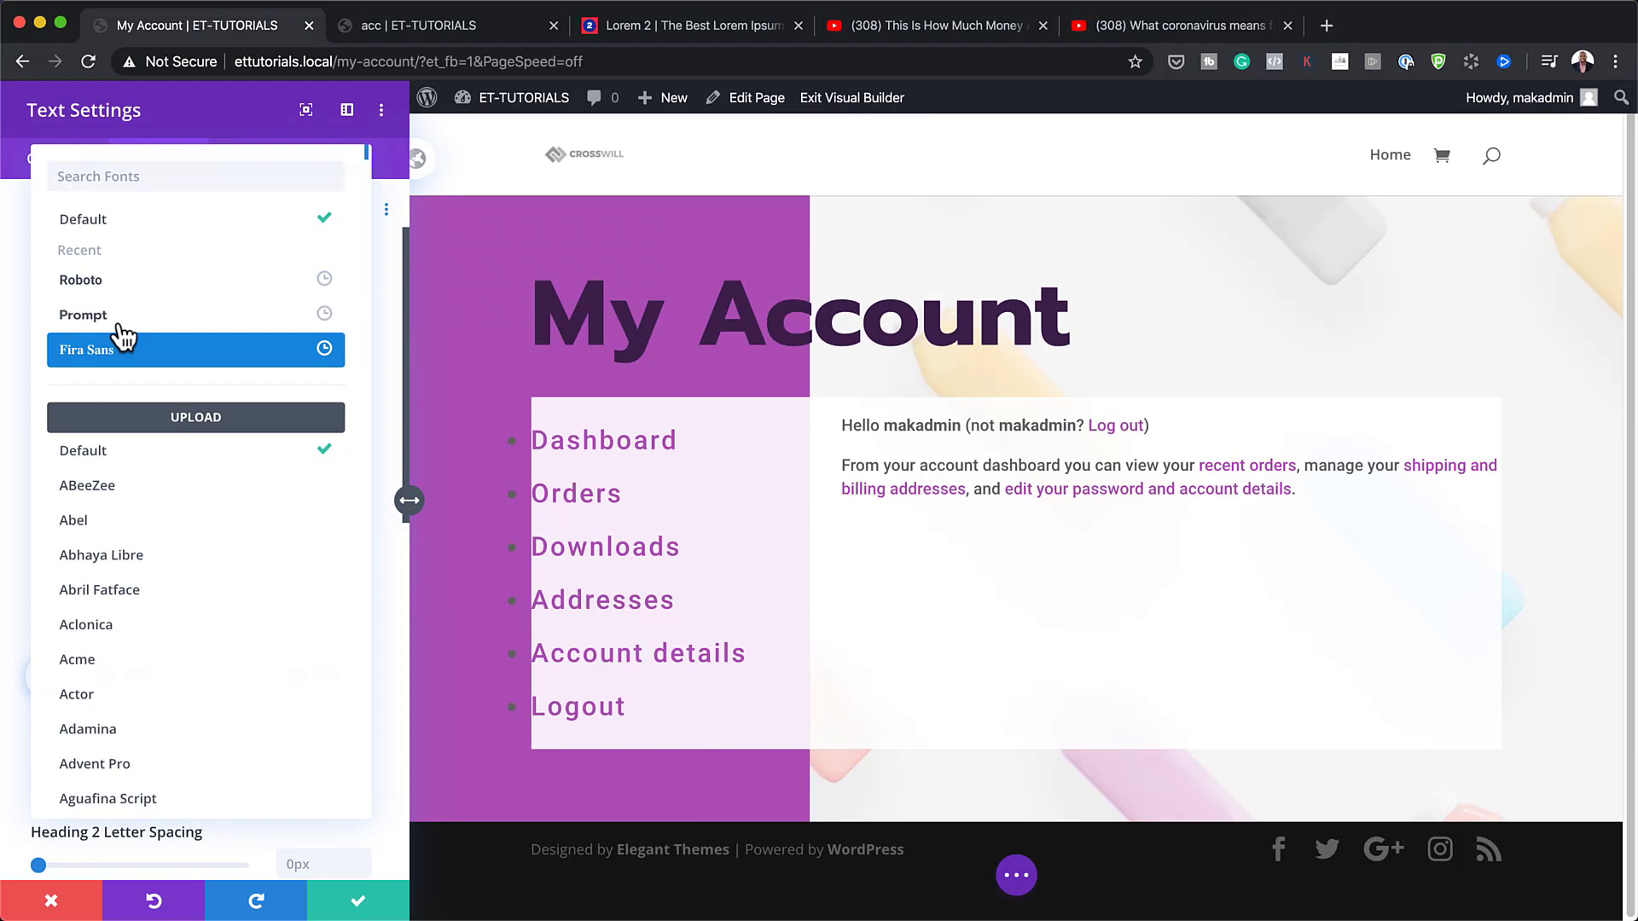
{"action": "left_click", "coordinate": [116, 283]}
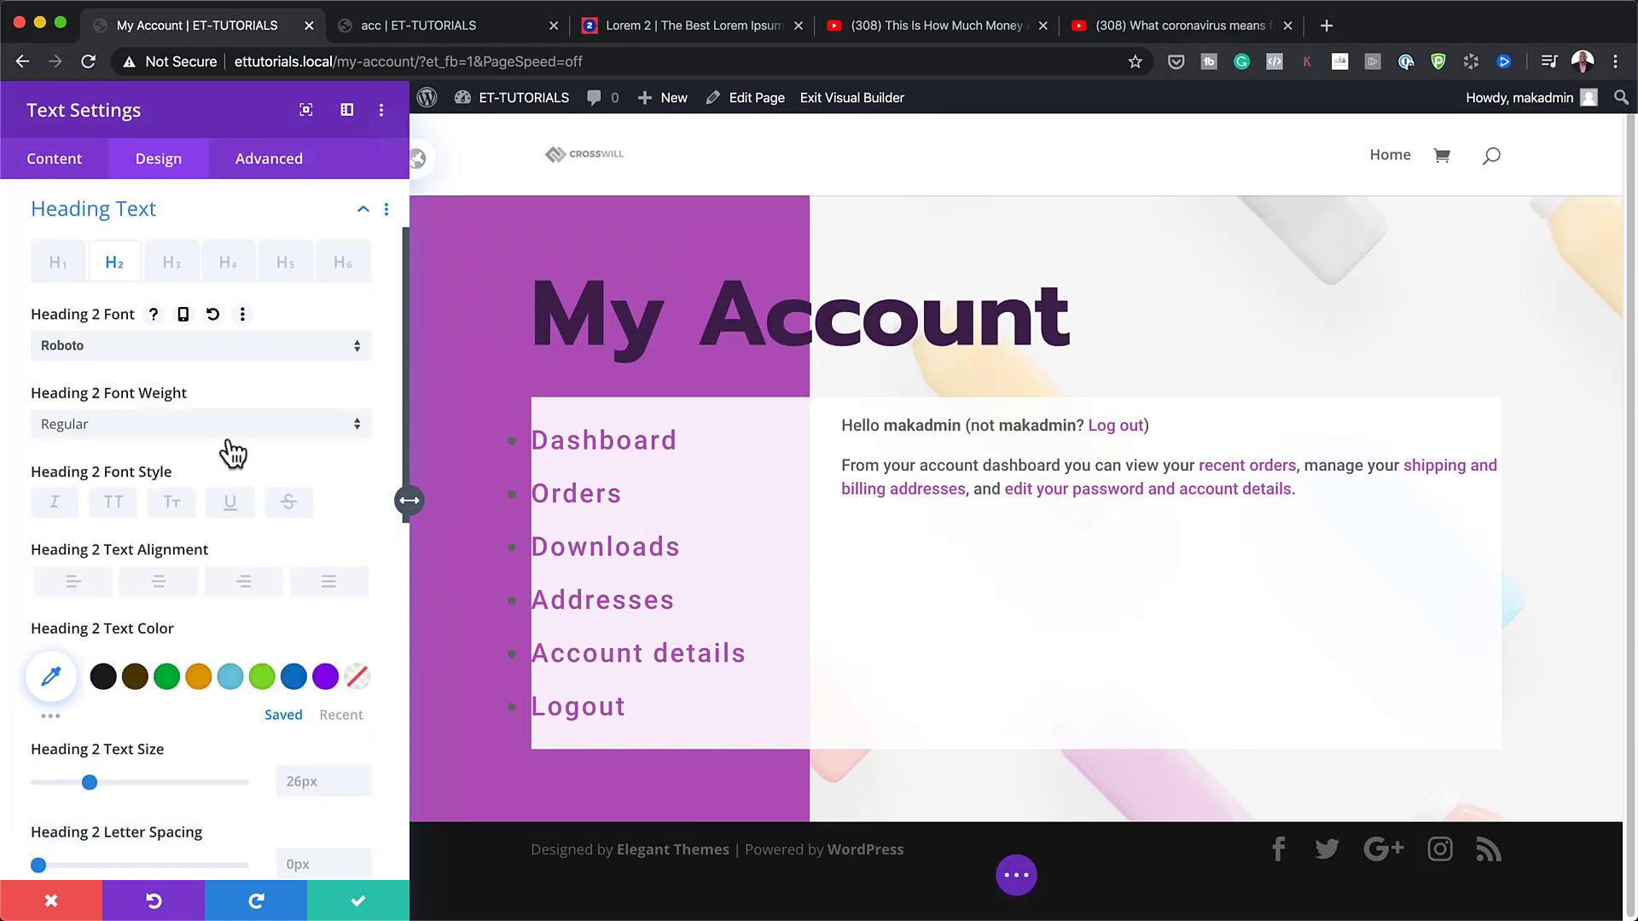
{"action": "scroll", "coordinate": [320, 701], "scroll_direction": "down", "scroll_amount": 1}
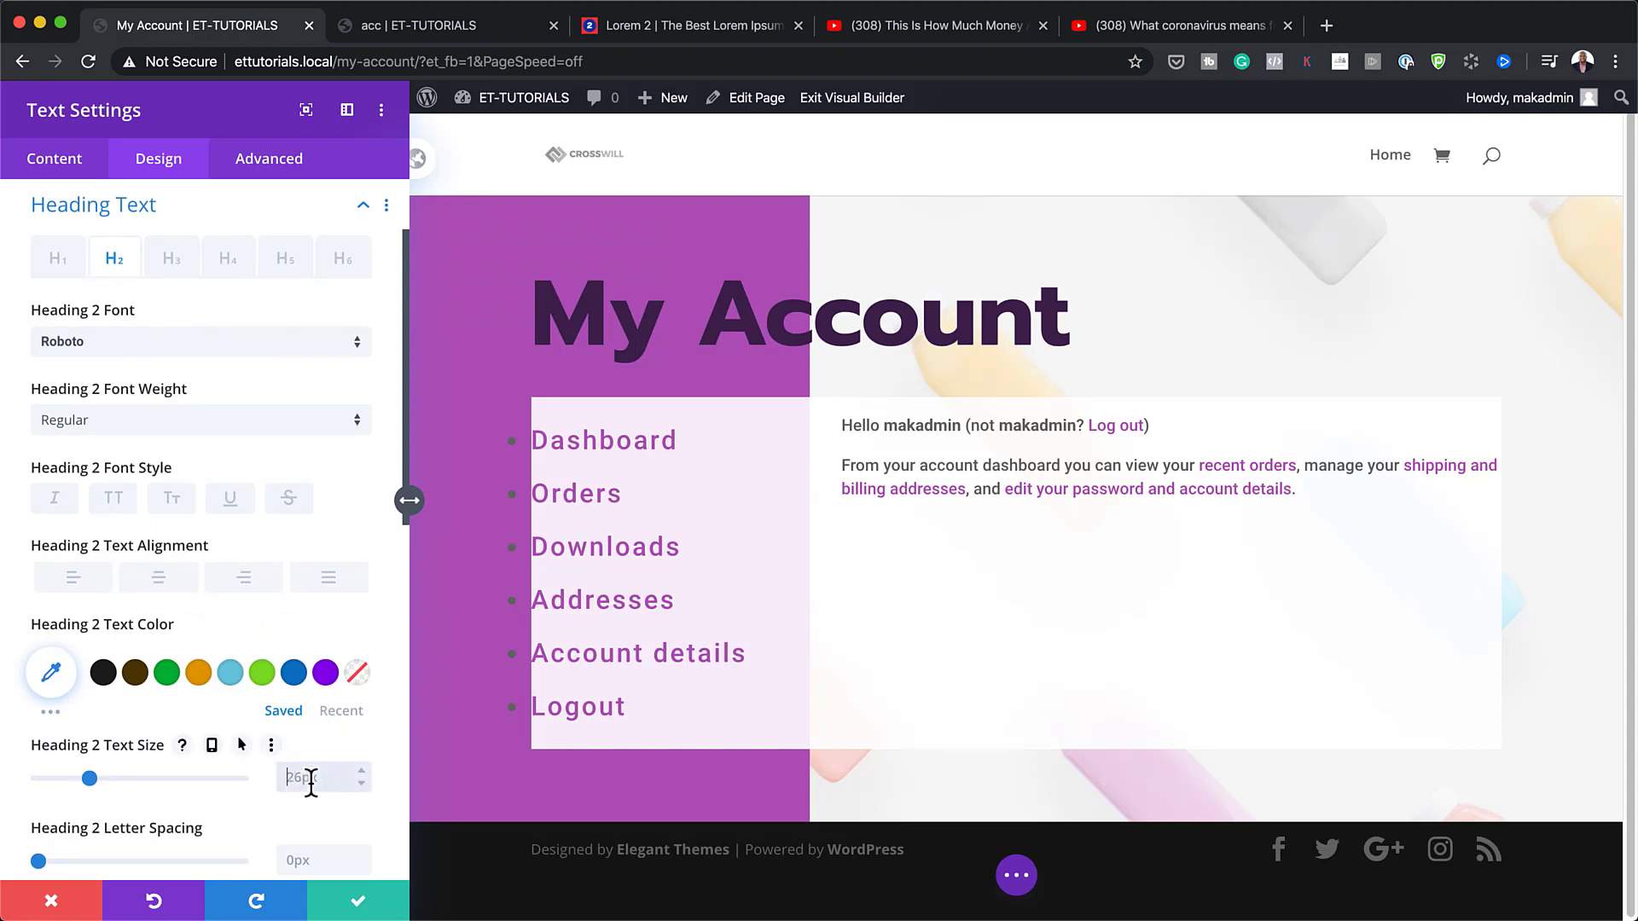
{"action": "type", "text": "56px"}
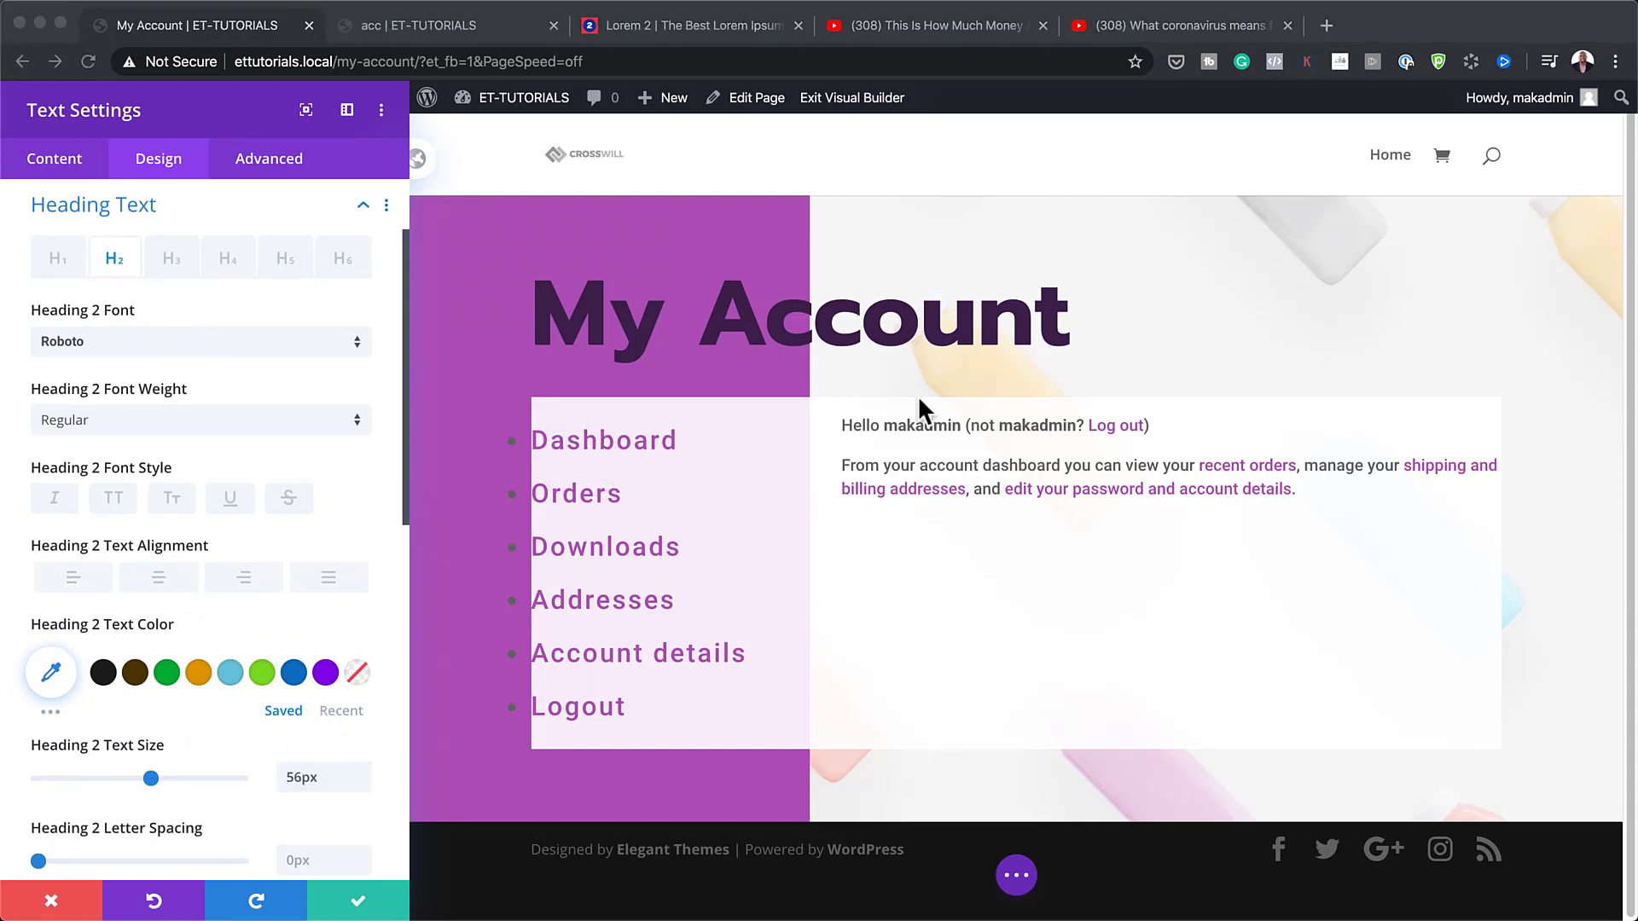
- Set the account module's padding to 3% on all four sides, linking top with bottom and left with right
{"action": "scroll", "coordinate": [266, 648], "scroll_direction": "down", "scroll_amount": 10}
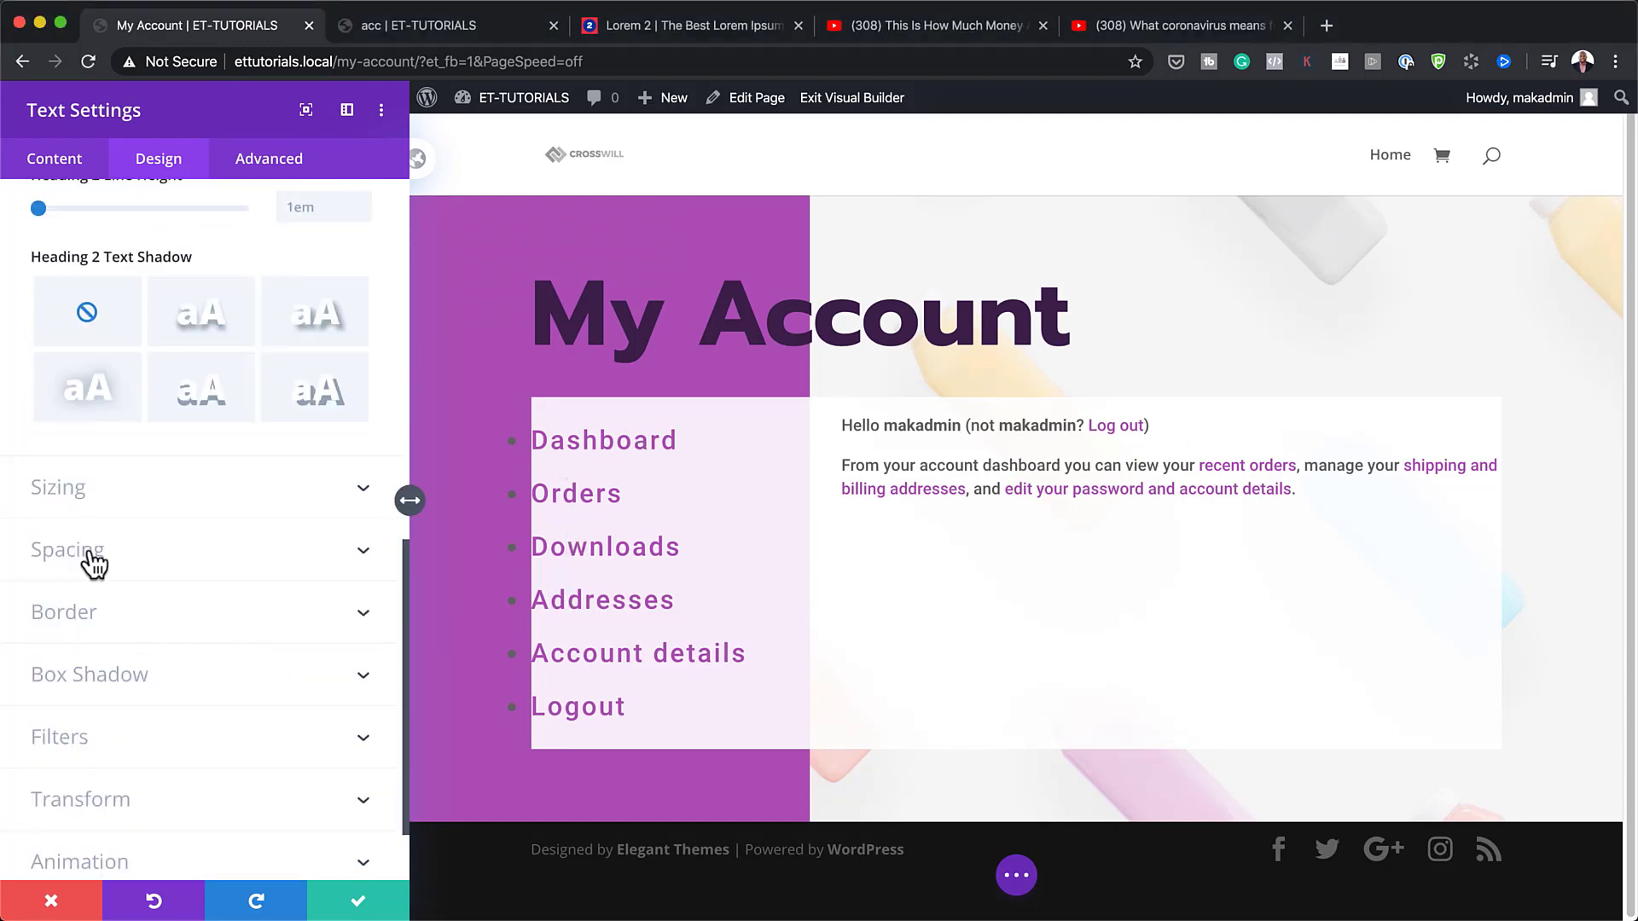
{"action": "left_click", "coordinate": [89, 553]}
{"action": "left_click", "coordinate": [74, 409]}
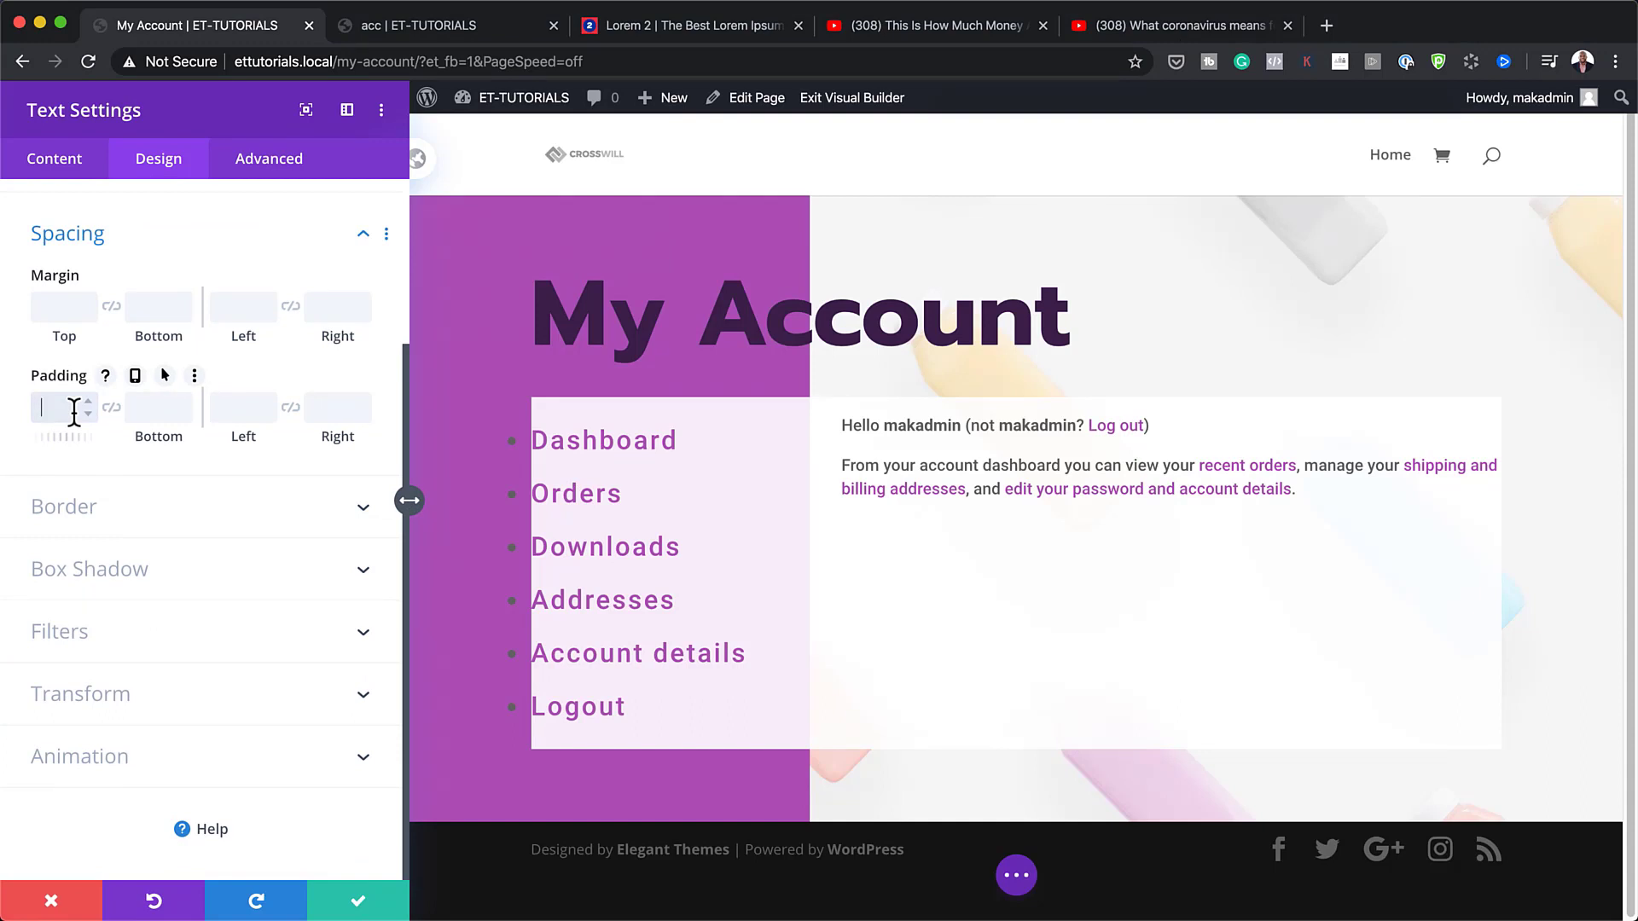
{"action": "left_click", "coordinate": [111, 408]}
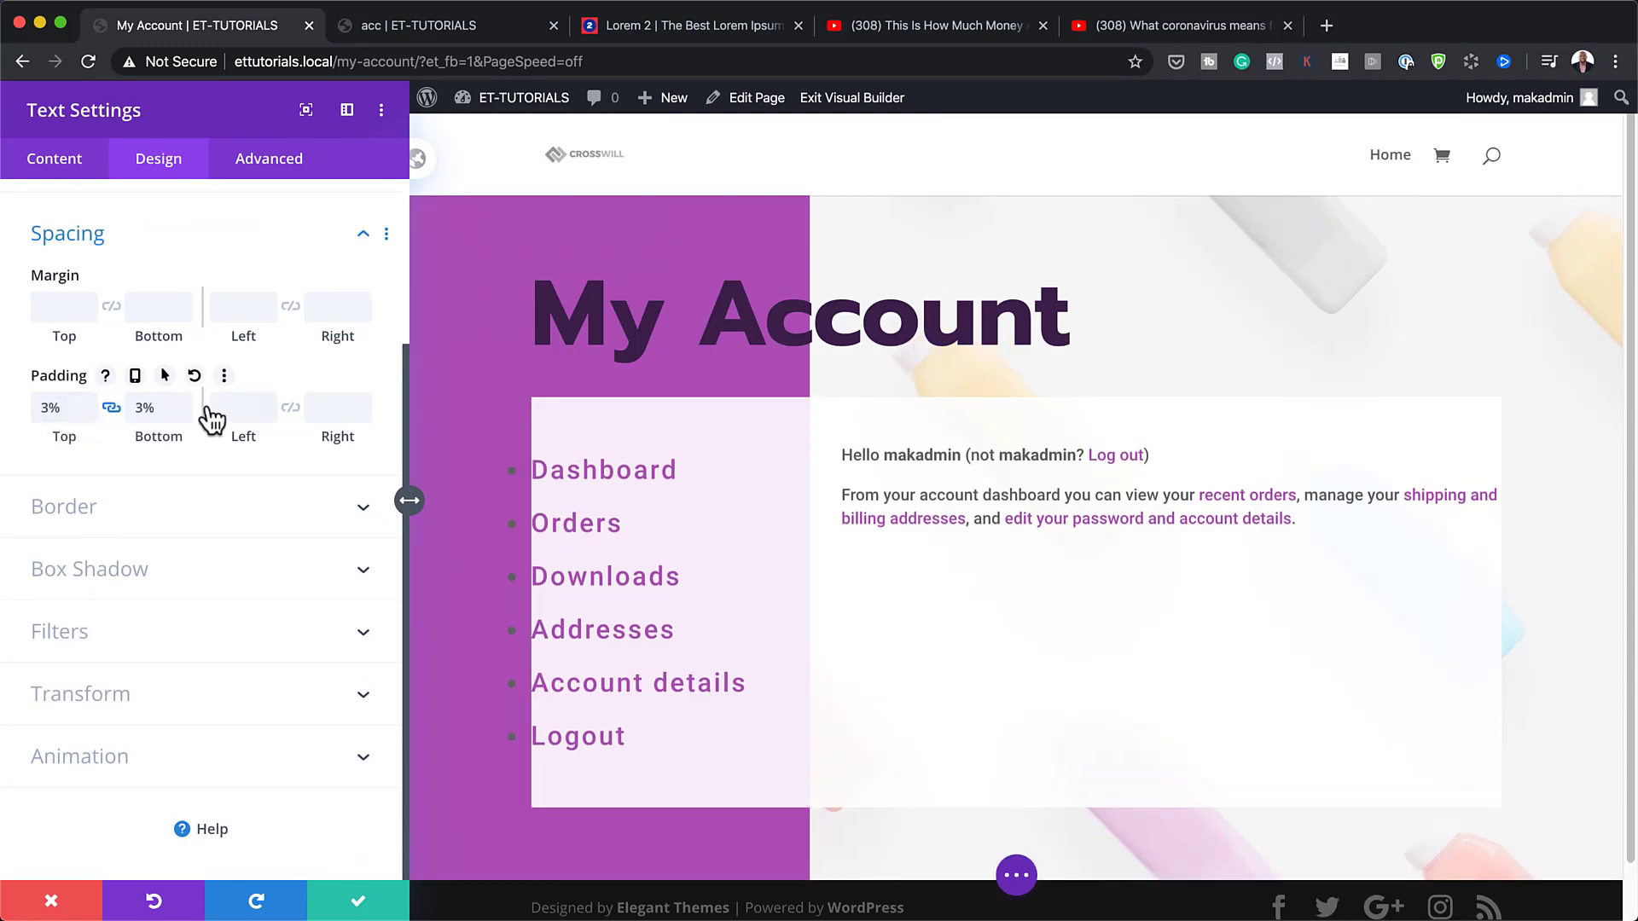
{"action": "left_click", "coordinate": [249, 407]}
{"action": "type", "text": "3%"}
{"action": "left_click", "coordinate": [291, 409]}
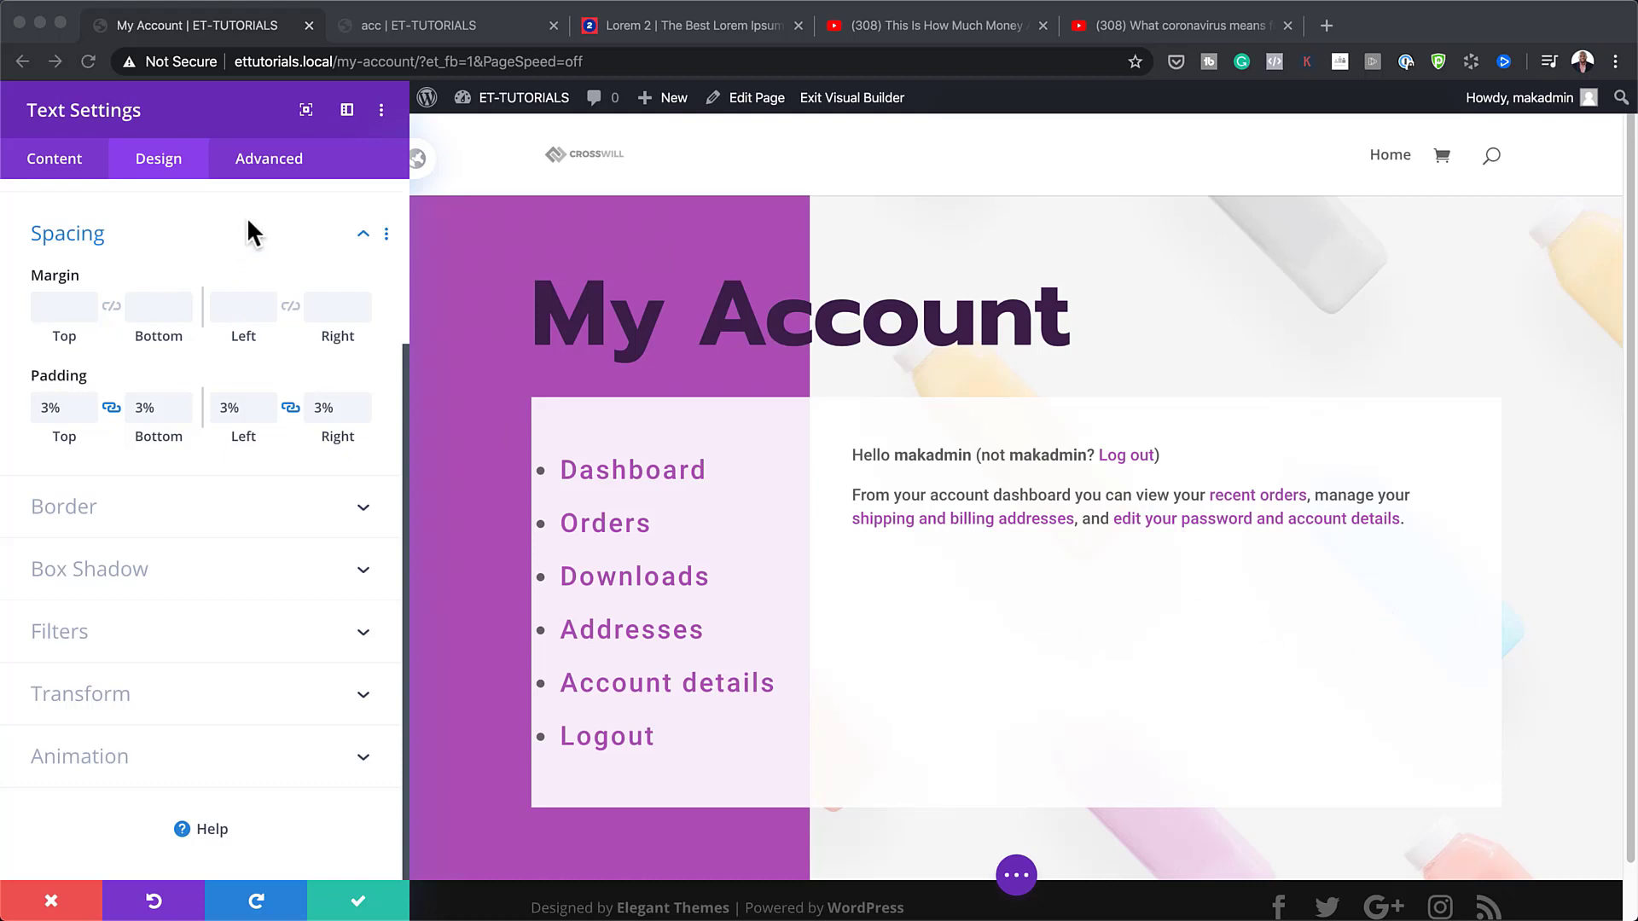
- Assign the CSS class custom-account-style to the account content module
{"action": "left_click", "coordinate": [259, 157]}
{"action": "left_click", "coordinate": [300, 171]}
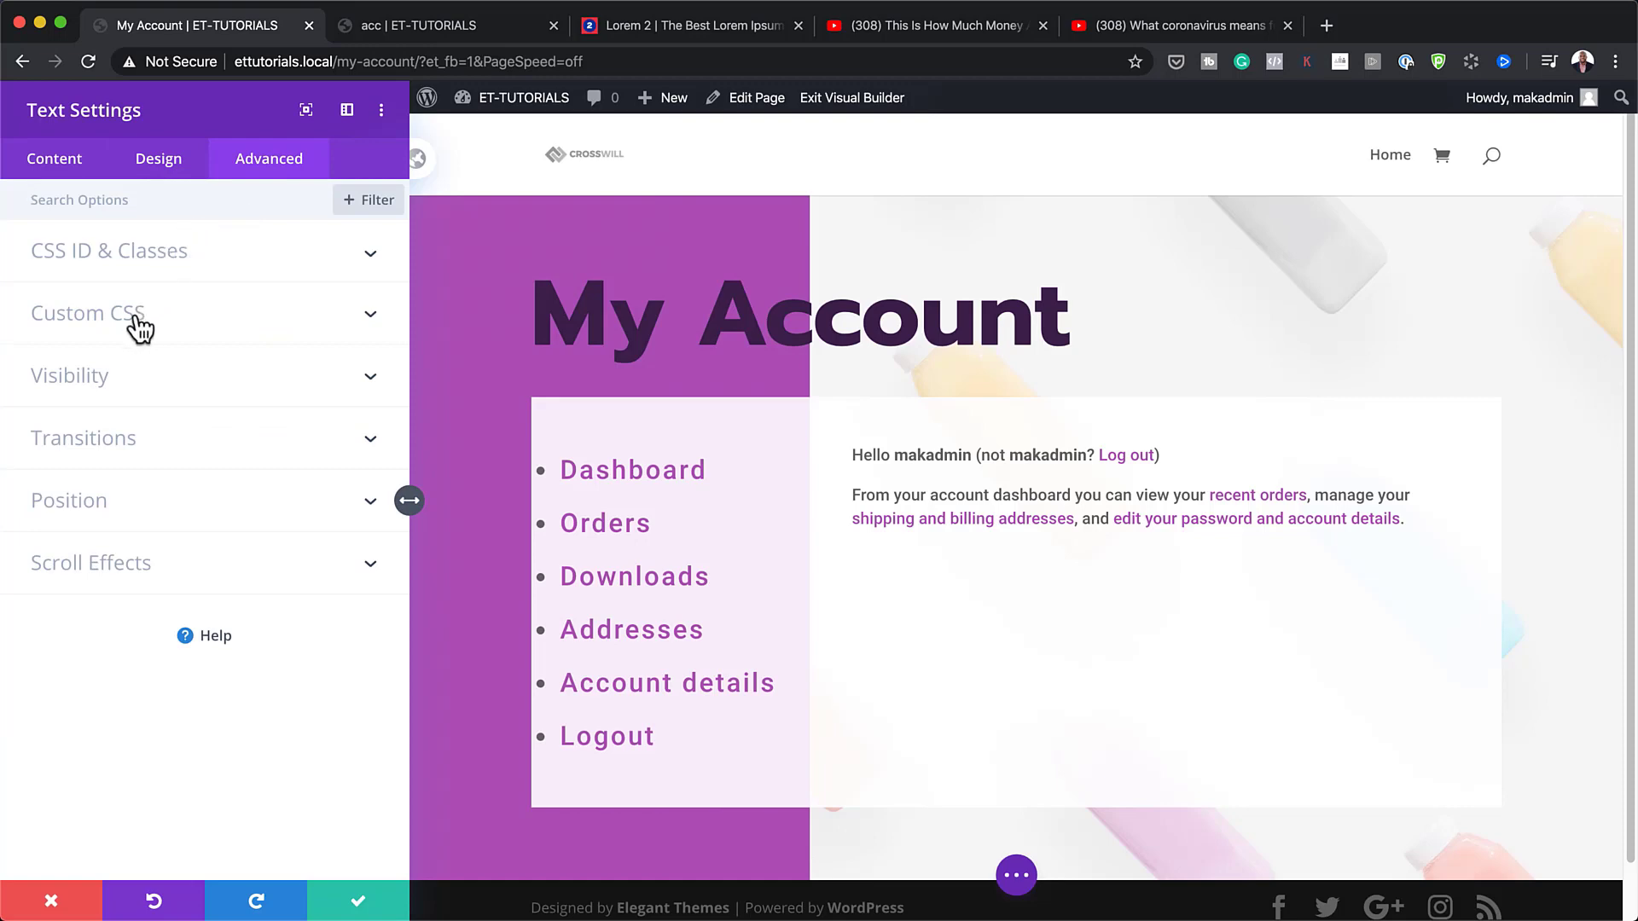
{"action": "left_click", "coordinate": [153, 268]}
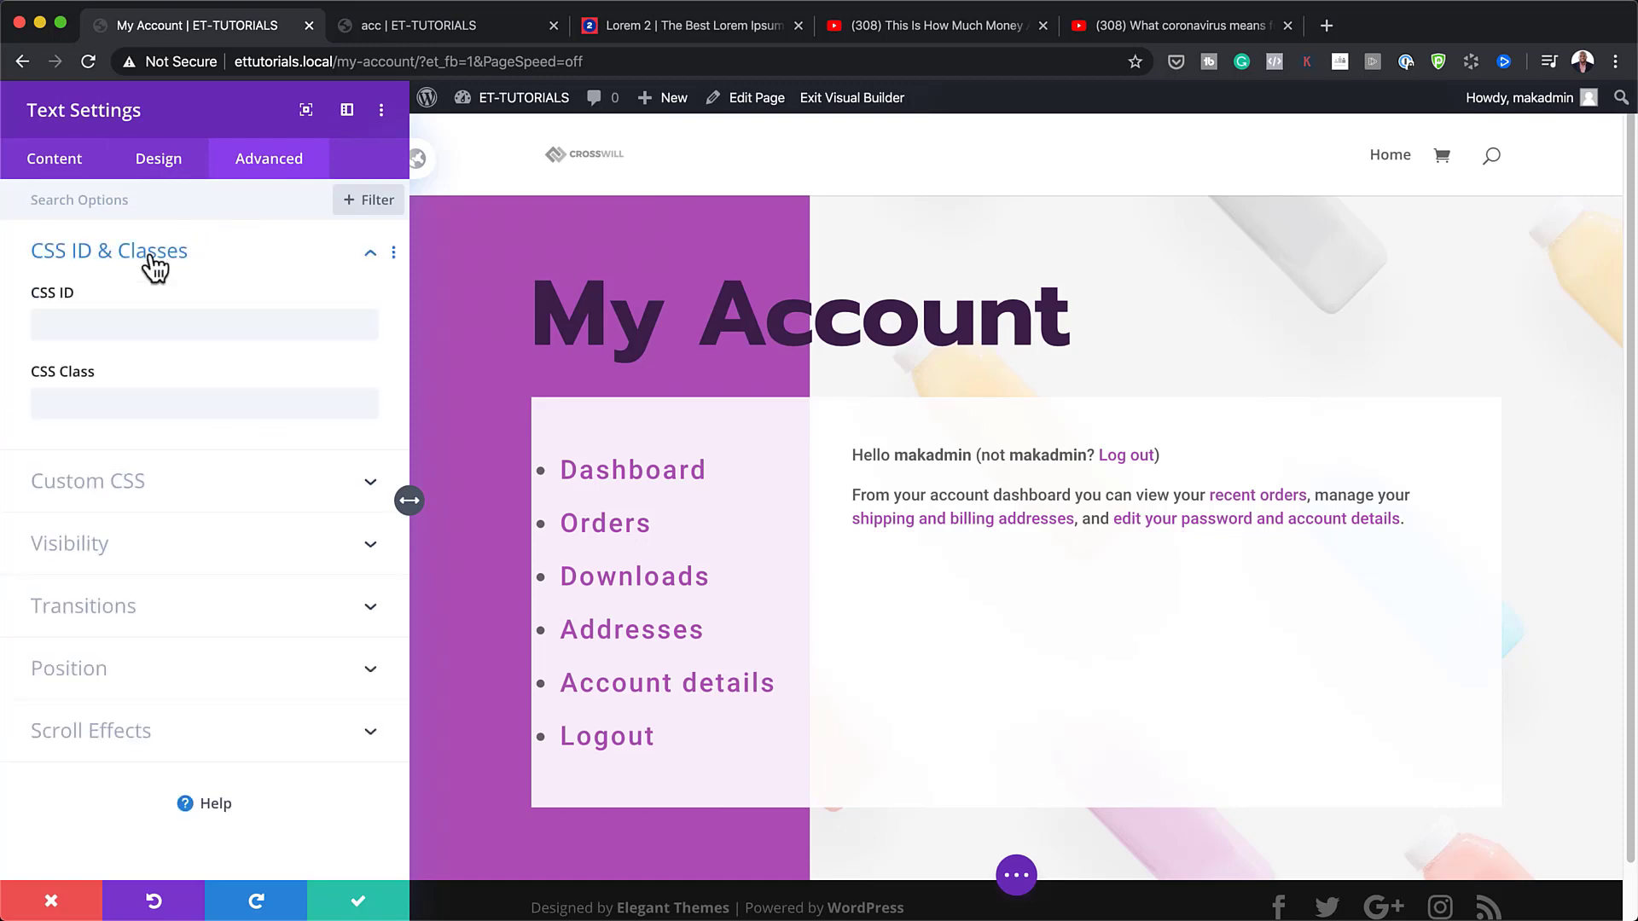
{"action": "left_click", "coordinate": [107, 411]}
{"action": "type", "text": "custom-account-style"}
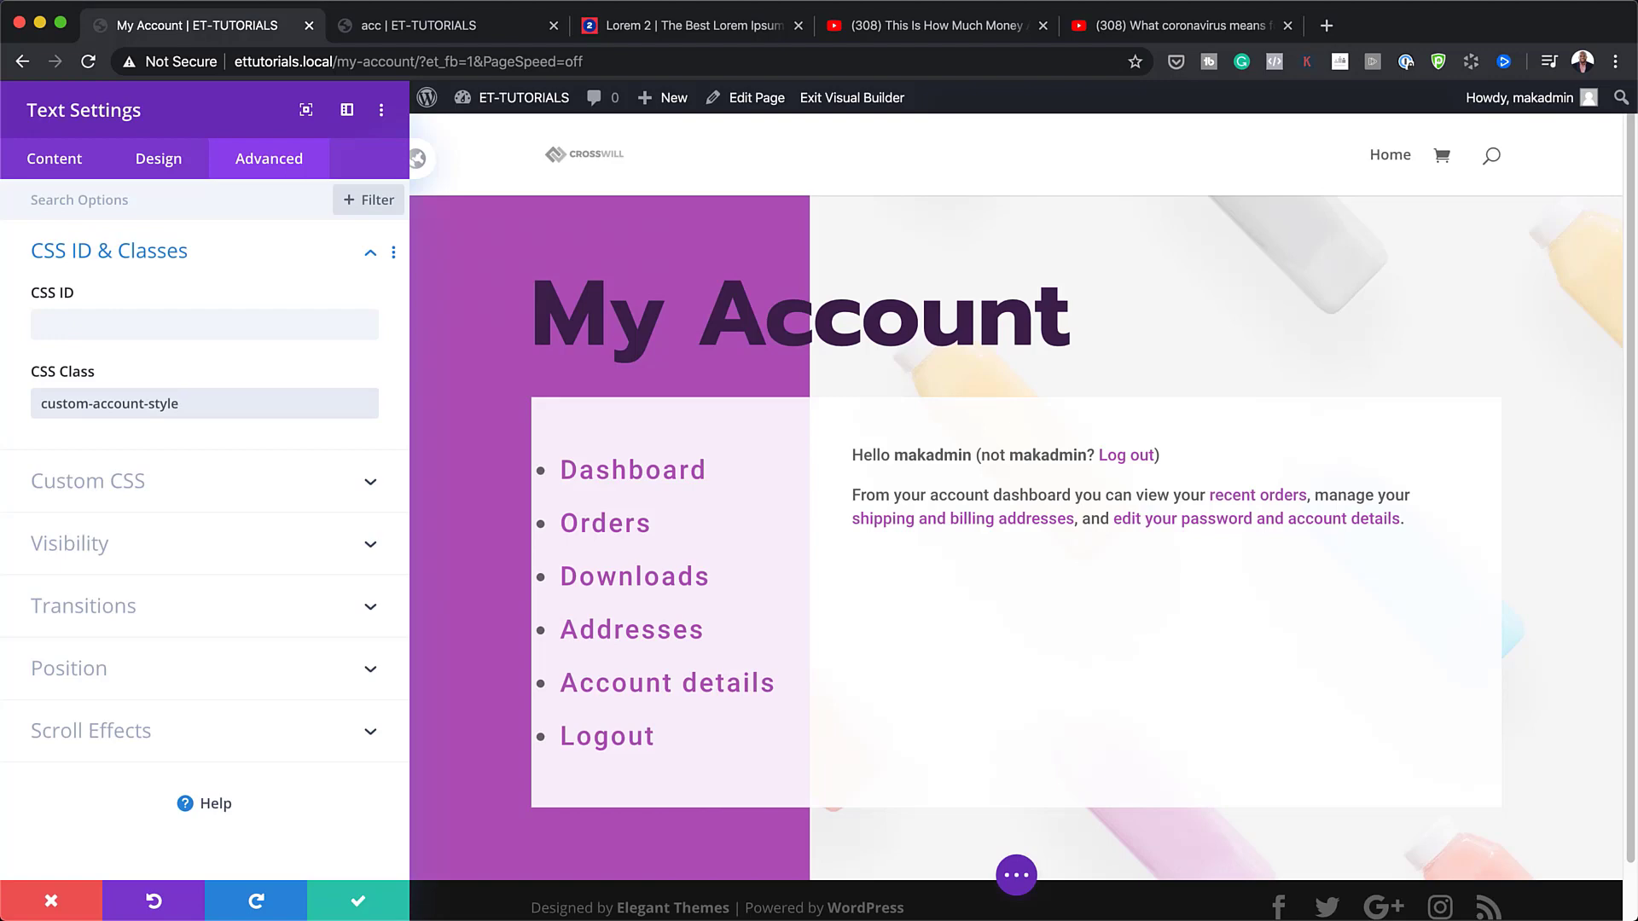
- Add page-level custom CSS for custom-account-style: white button text, #9452b7 button background and border, #3f214f hover, and #3f214f WooCommerce notice background
{"action": "key", "text": "super+Tab"}
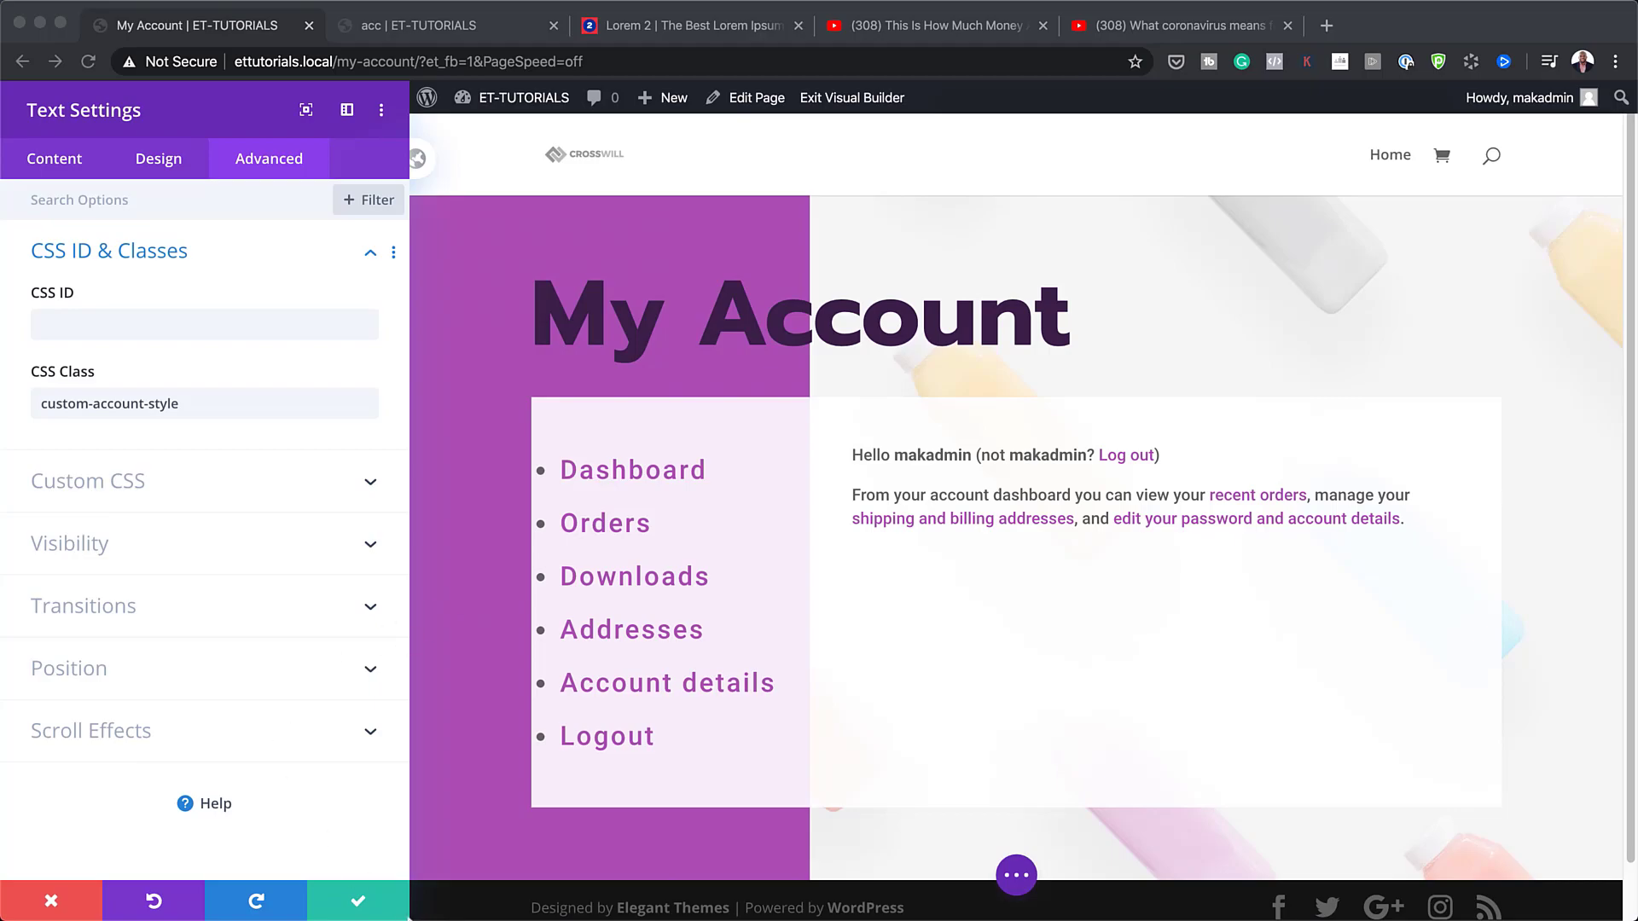
{"action": "left_click", "coordinate": [360, 903]}
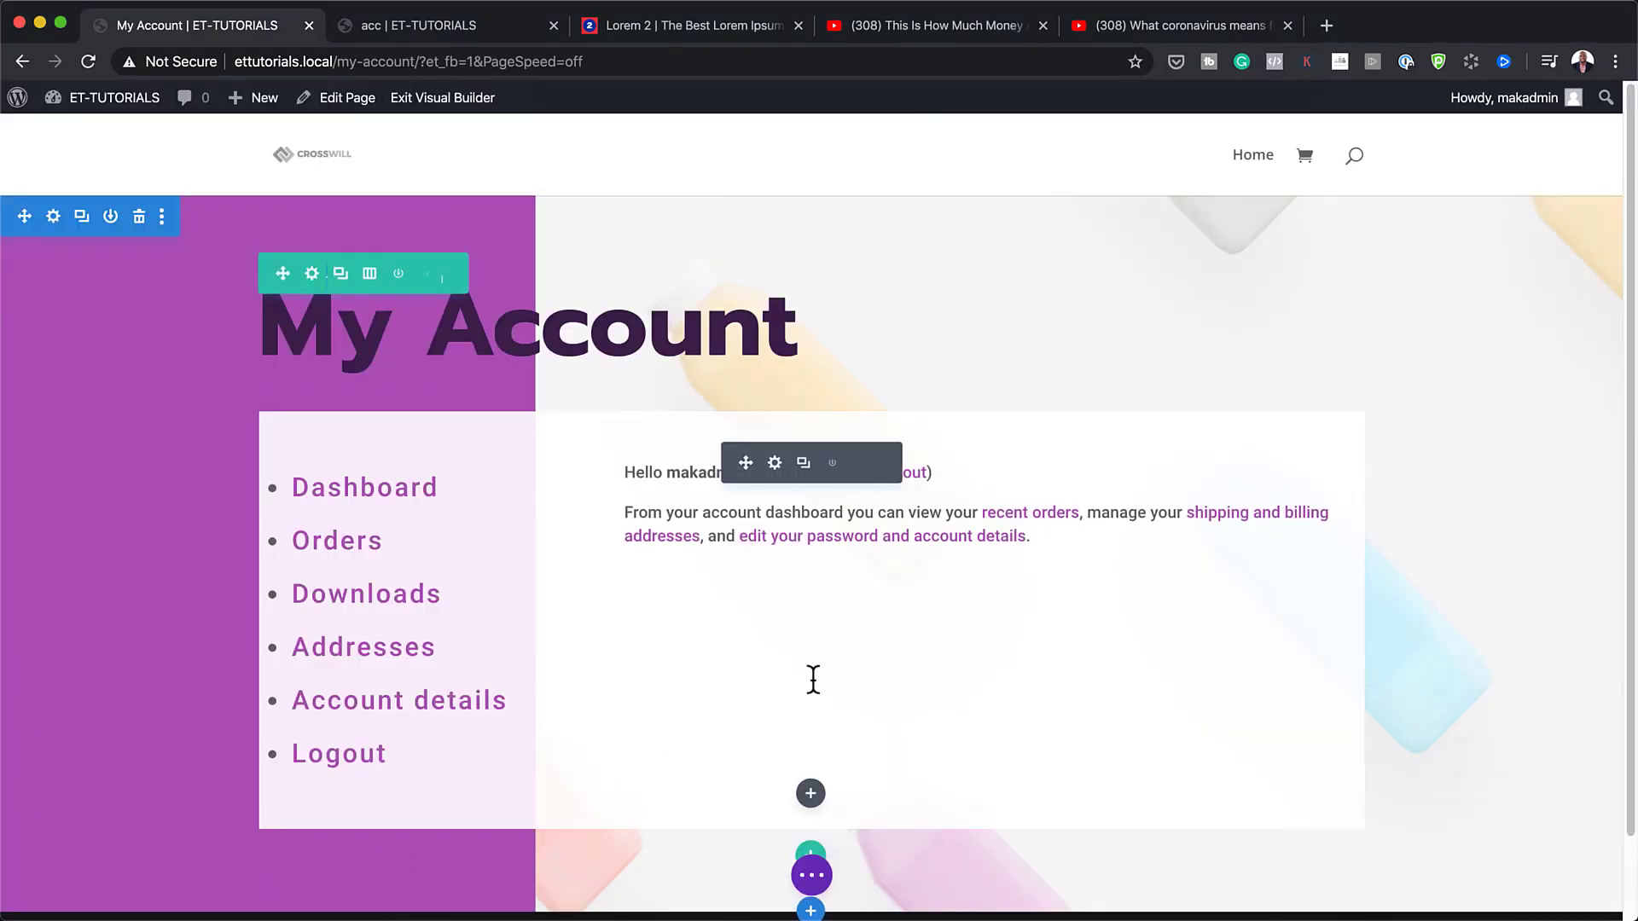
{"action": "left_click", "coordinate": [812, 877]}
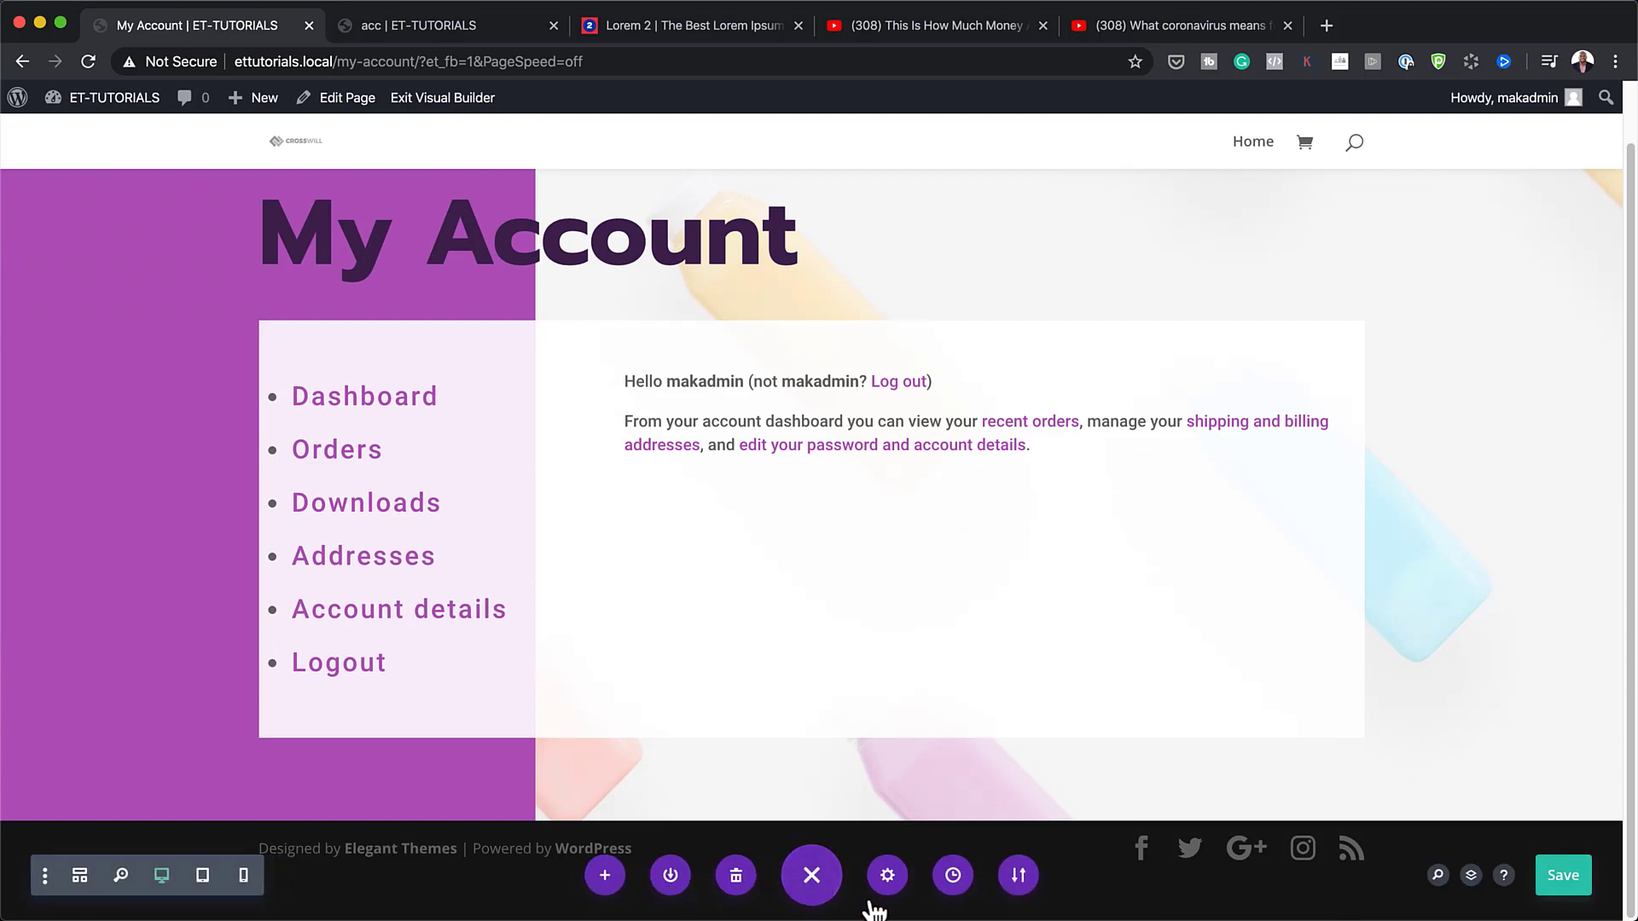
{"action": "left_click", "coordinate": [888, 876]}
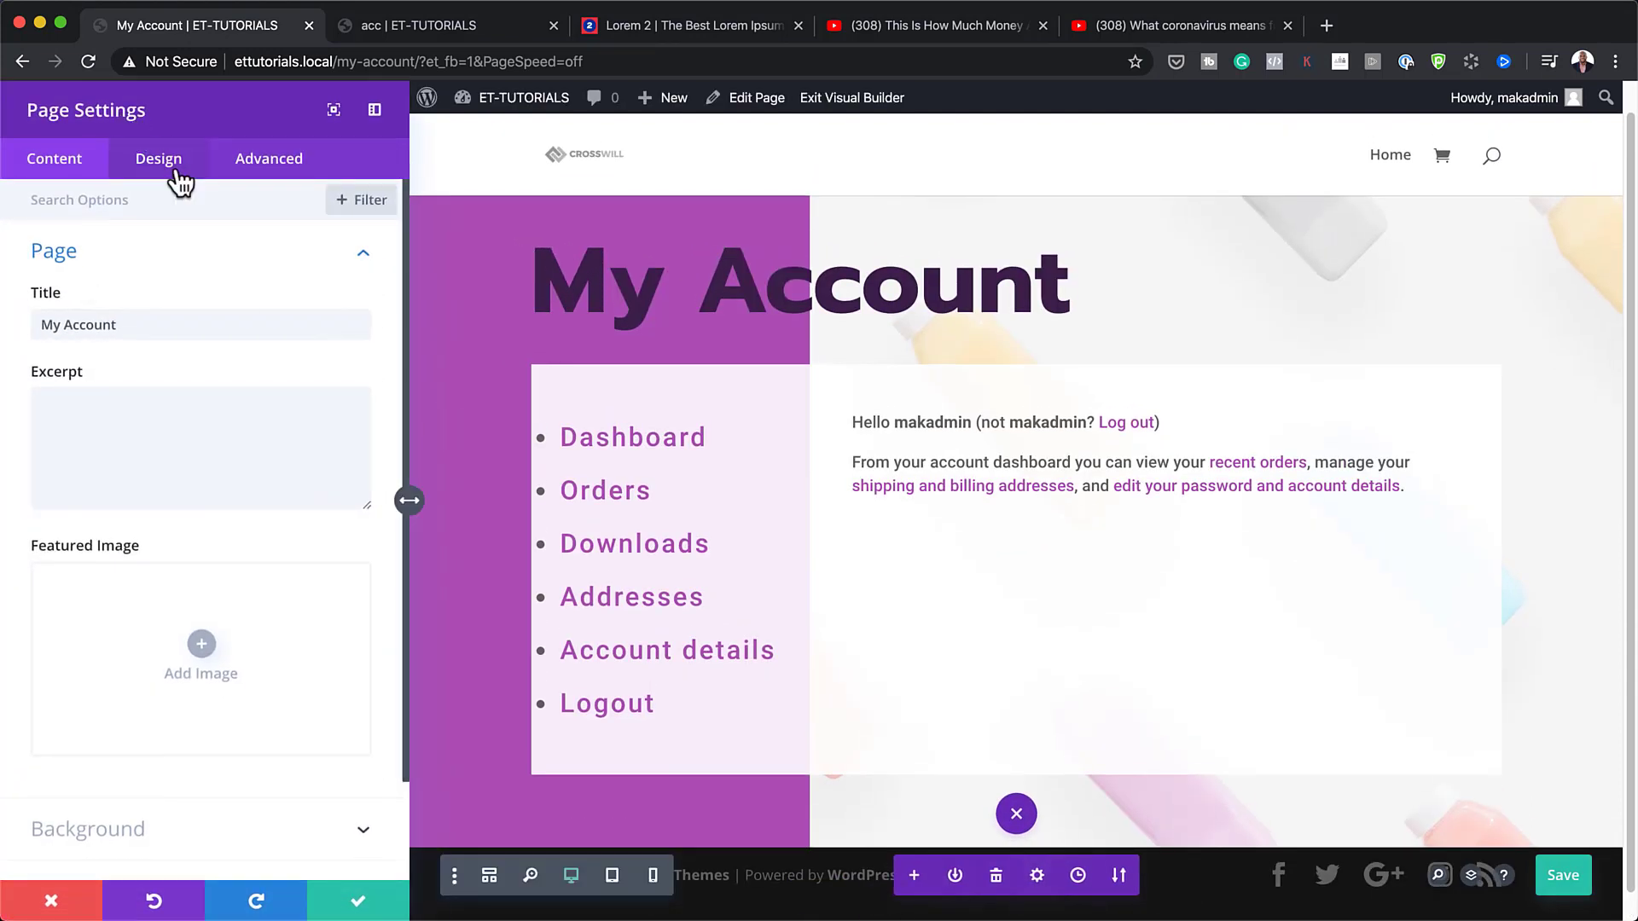
{"action": "left_click", "coordinate": [265, 162]}
{"action": "left_click", "coordinate": [134, 256]}
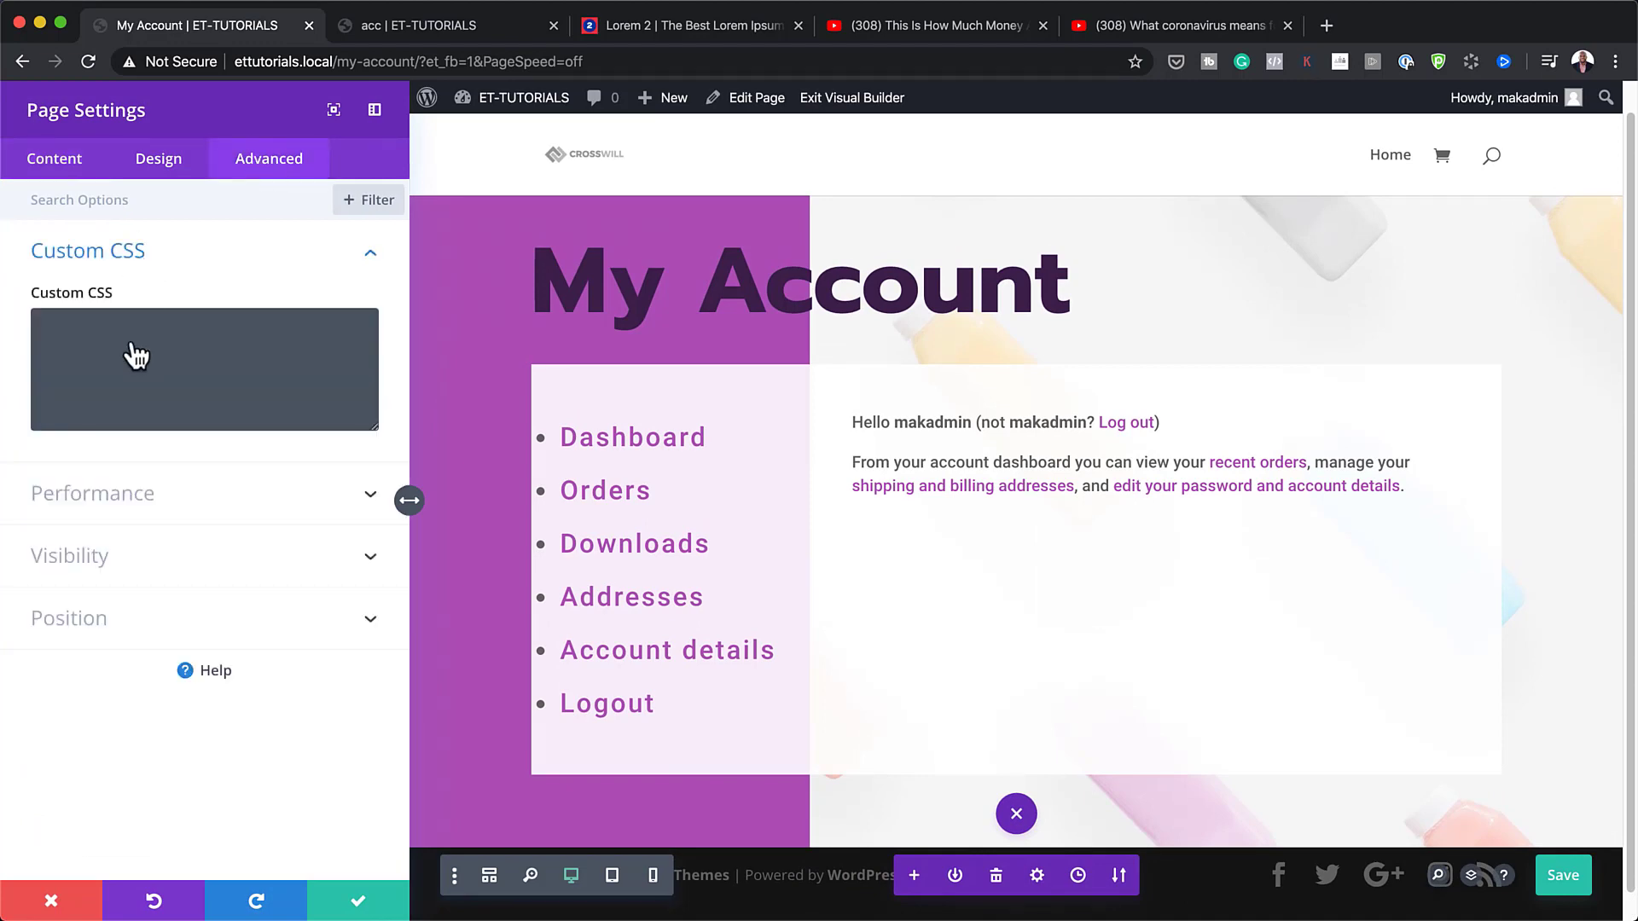
{"action": "left_click", "coordinate": [129, 333]}
{"action": "key", "text": "super+v"}
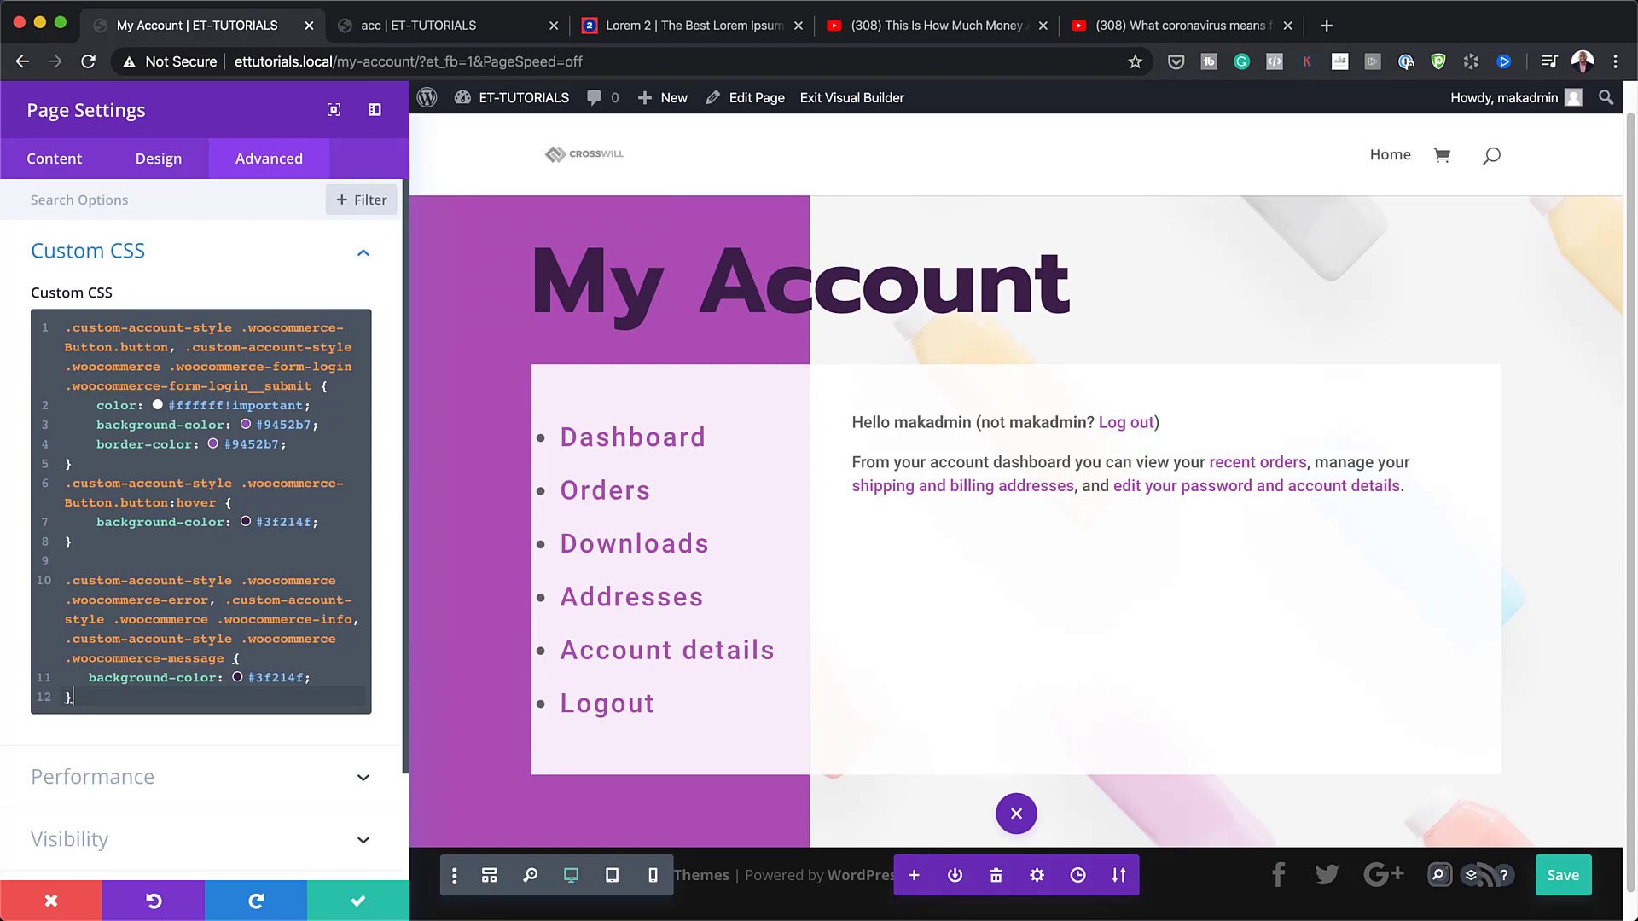
{"action": "left_click", "coordinate": [360, 904]}
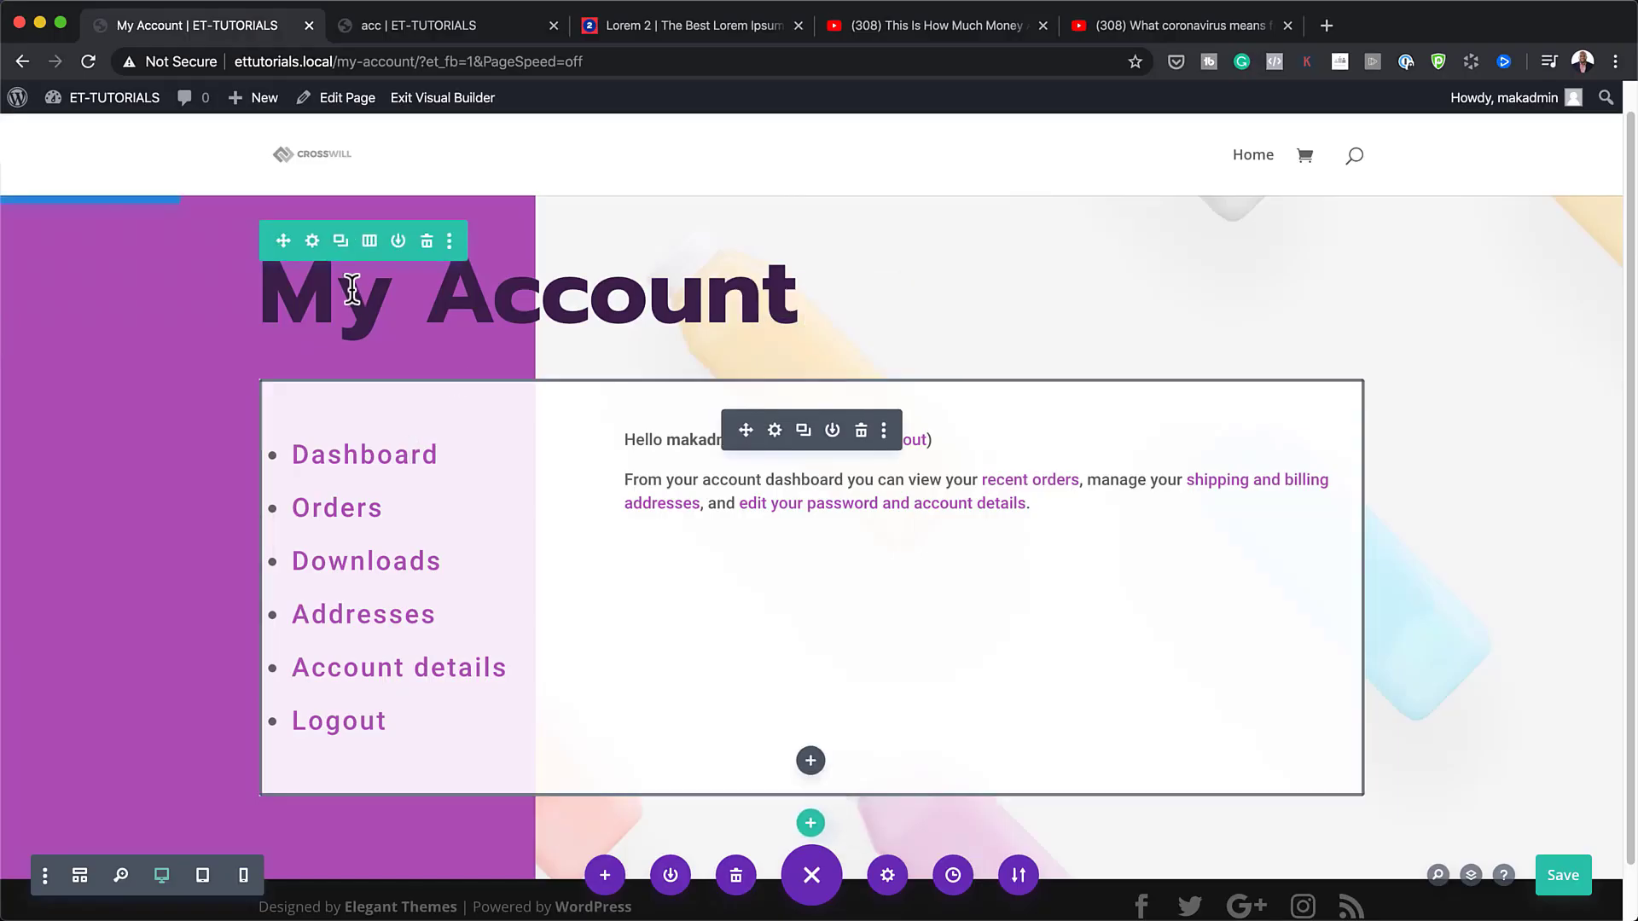
- Set the maximum width of the row holding the My Account heading and account content to 1250px
{"action": "left_click", "coordinate": [312, 241]}
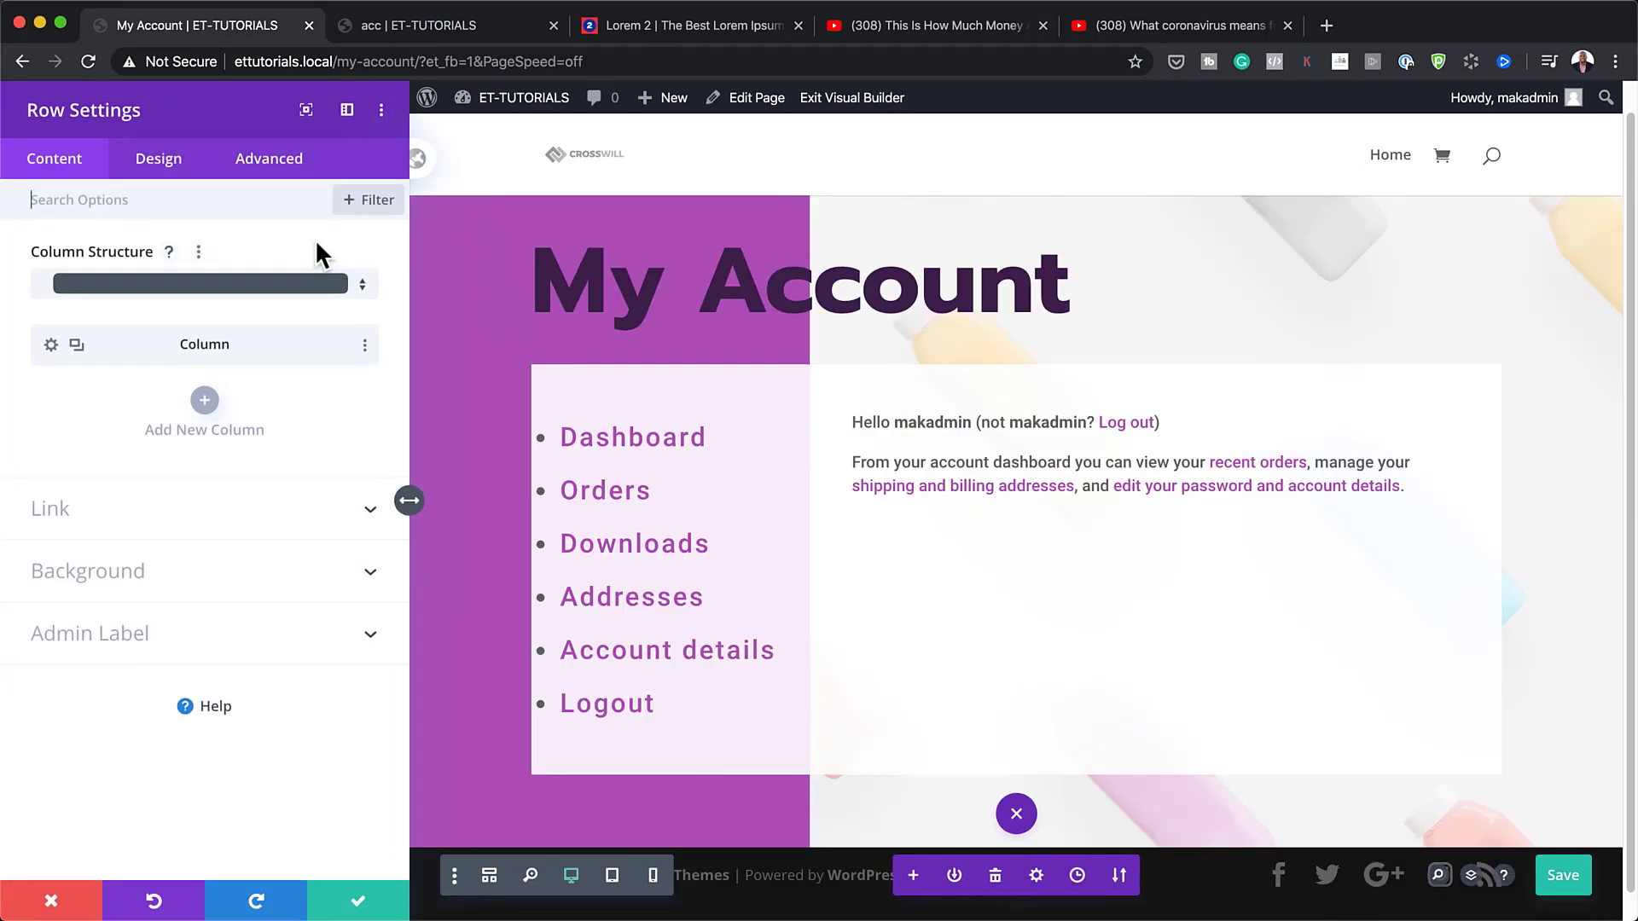
{"action": "left_click", "coordinate": [162, 162]}
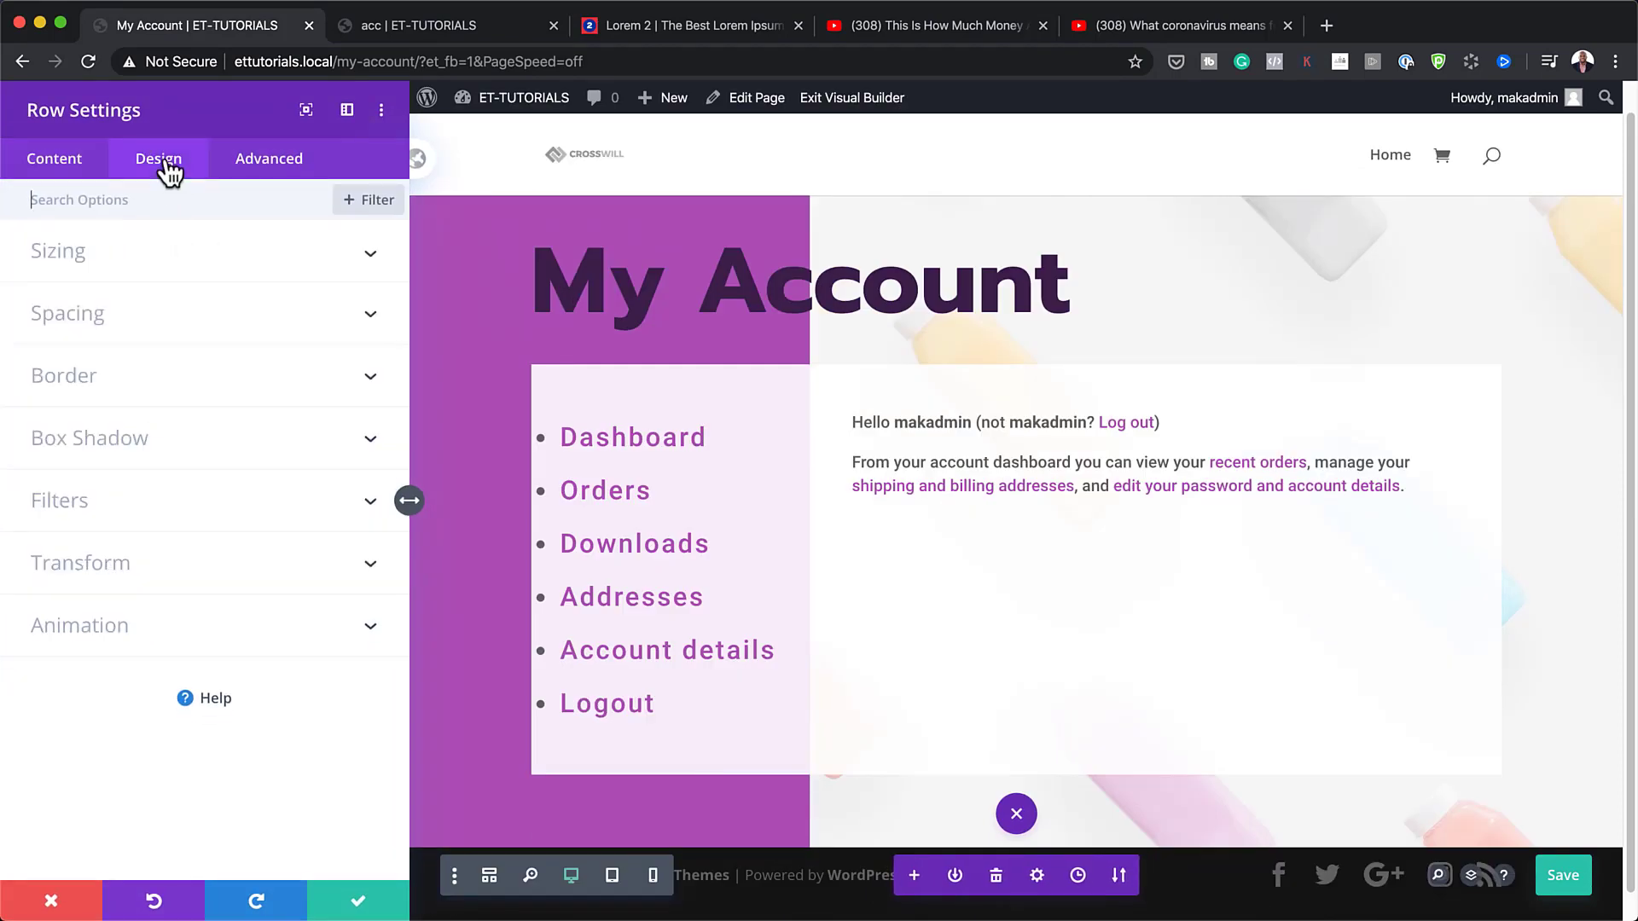
{"action": "left_click", "coordinate": [88, 256]}
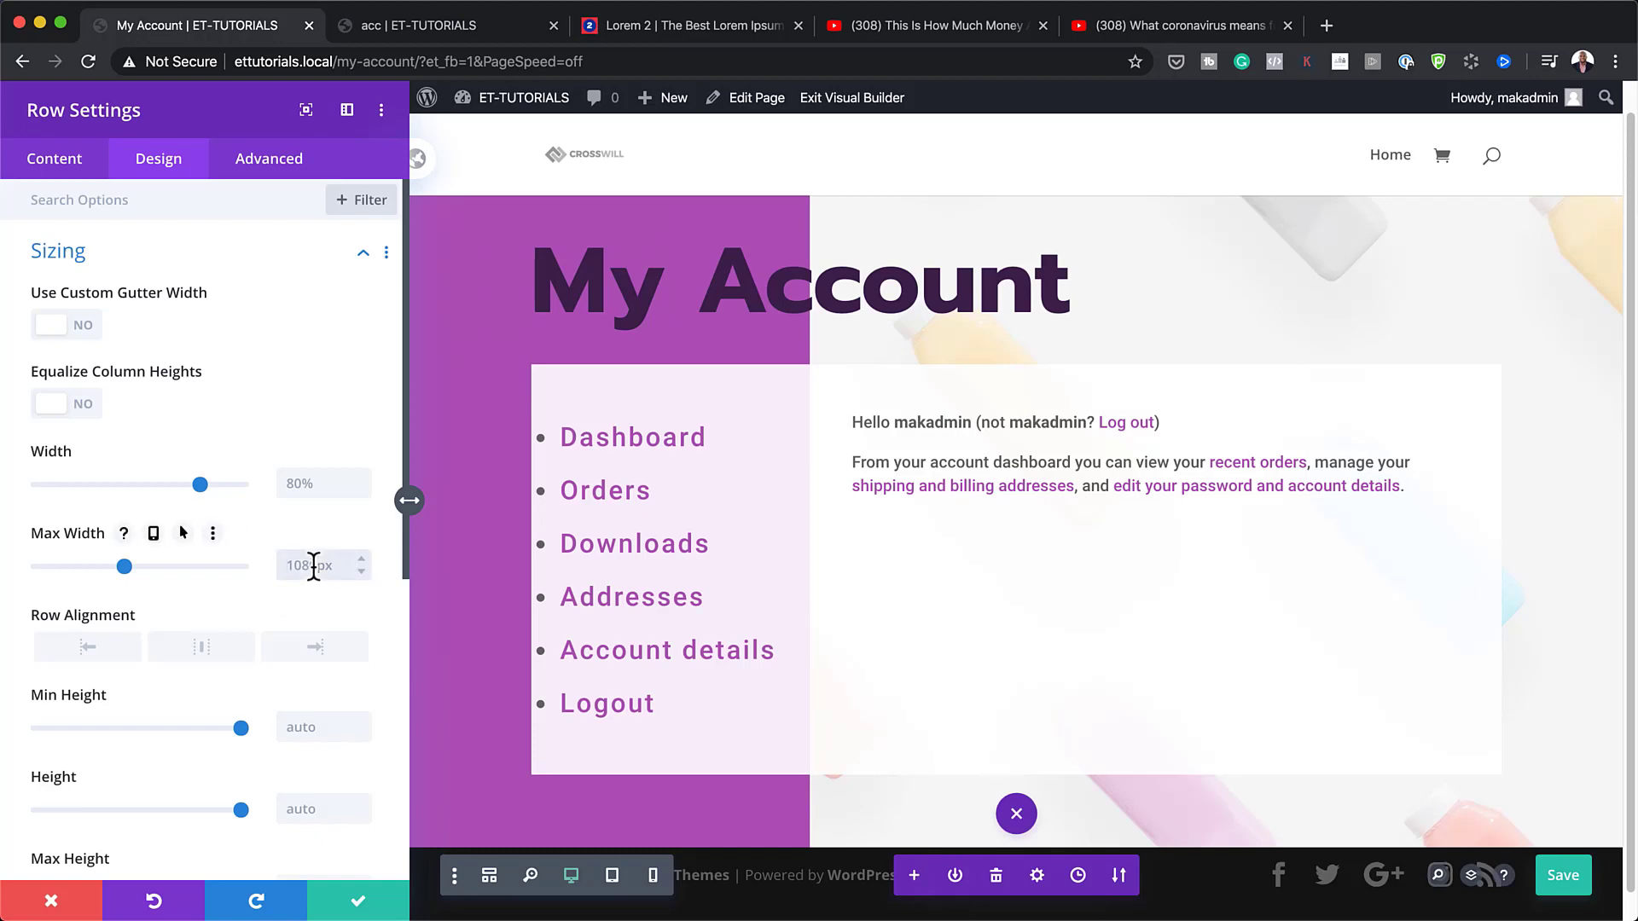
{"action": "type", "text": "1250px"}
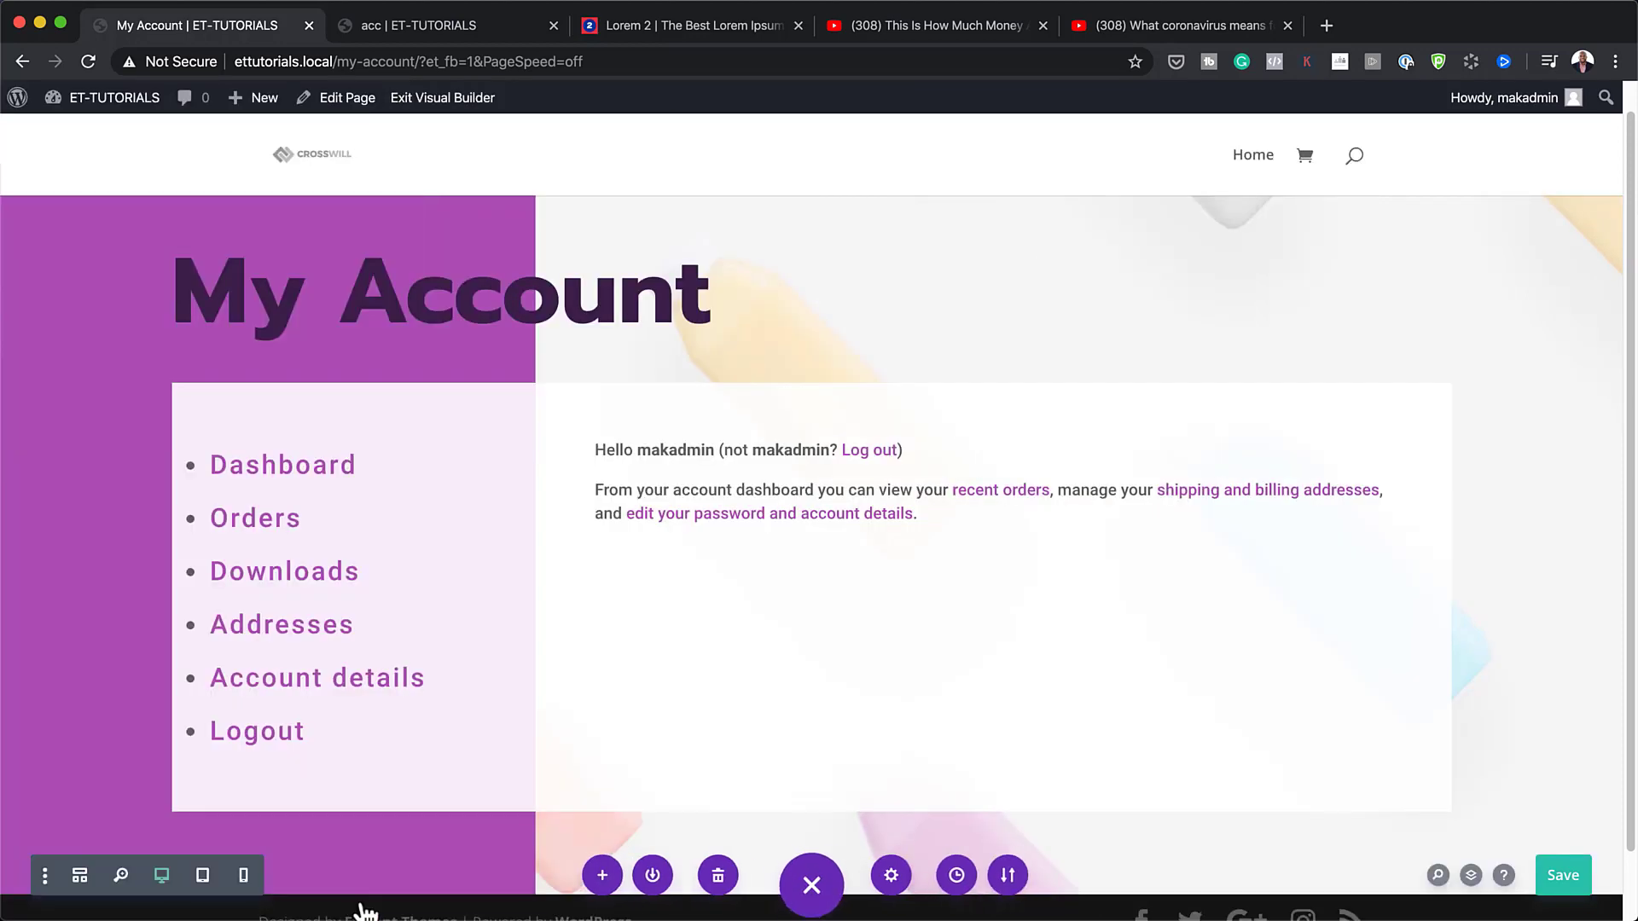
{"action": "left_click", "coordinate": [360, 900]}
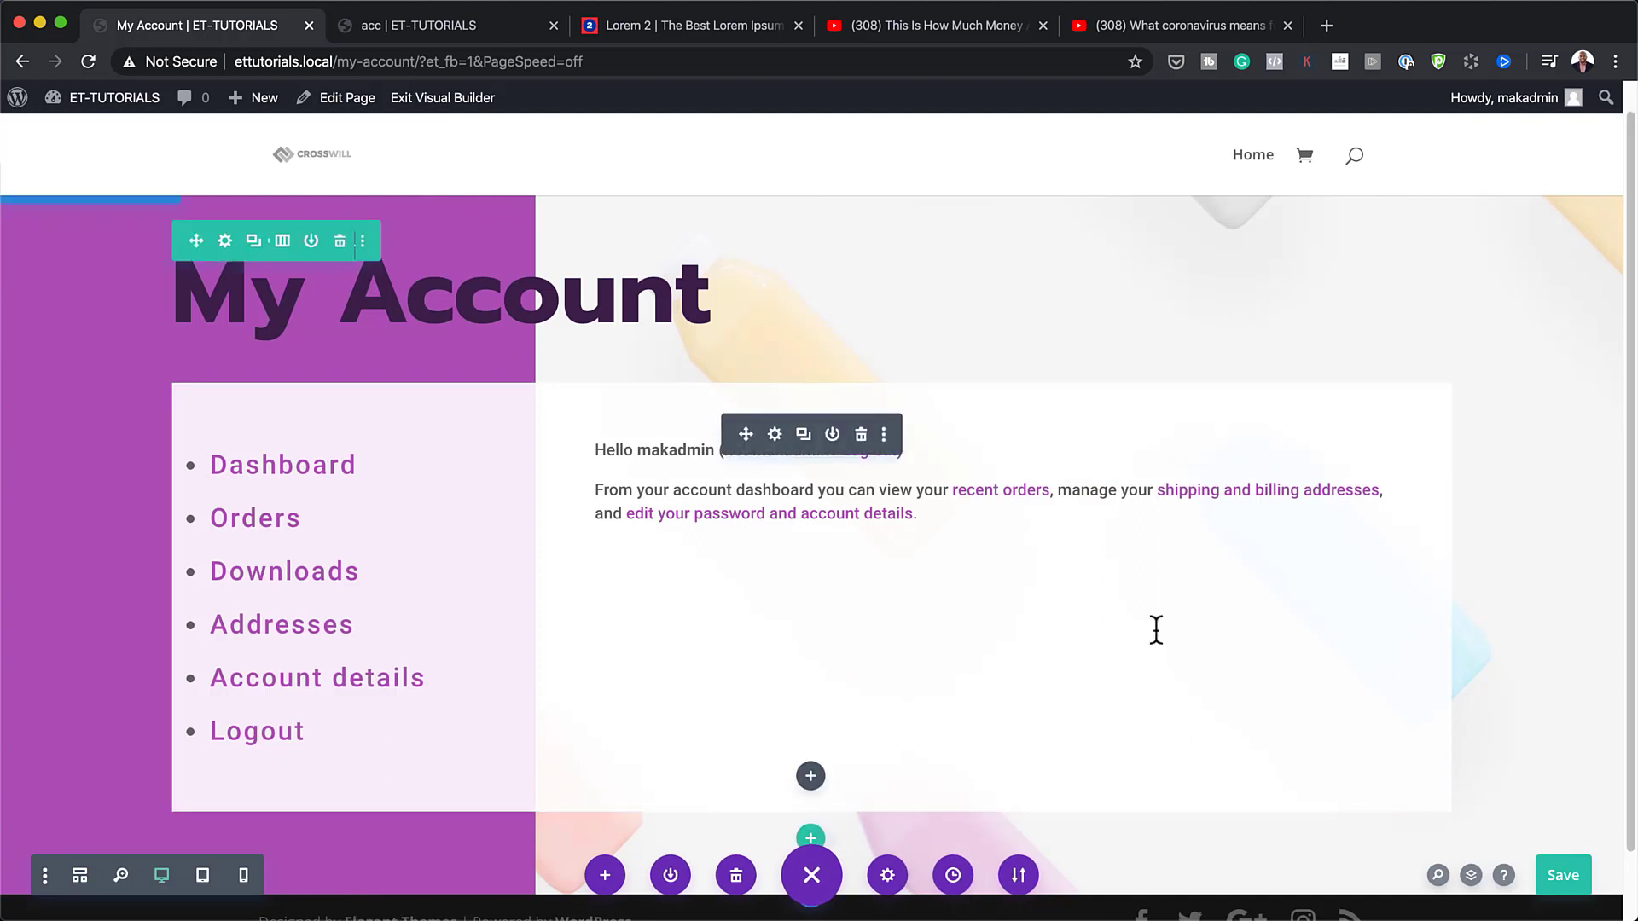
- Add a new regular section with a single-column row below the account section, without inserting a module
{"action": "scroll", "coordinate": [1551, 703], "scroll_direction": "down", "scroll_amount": 2}
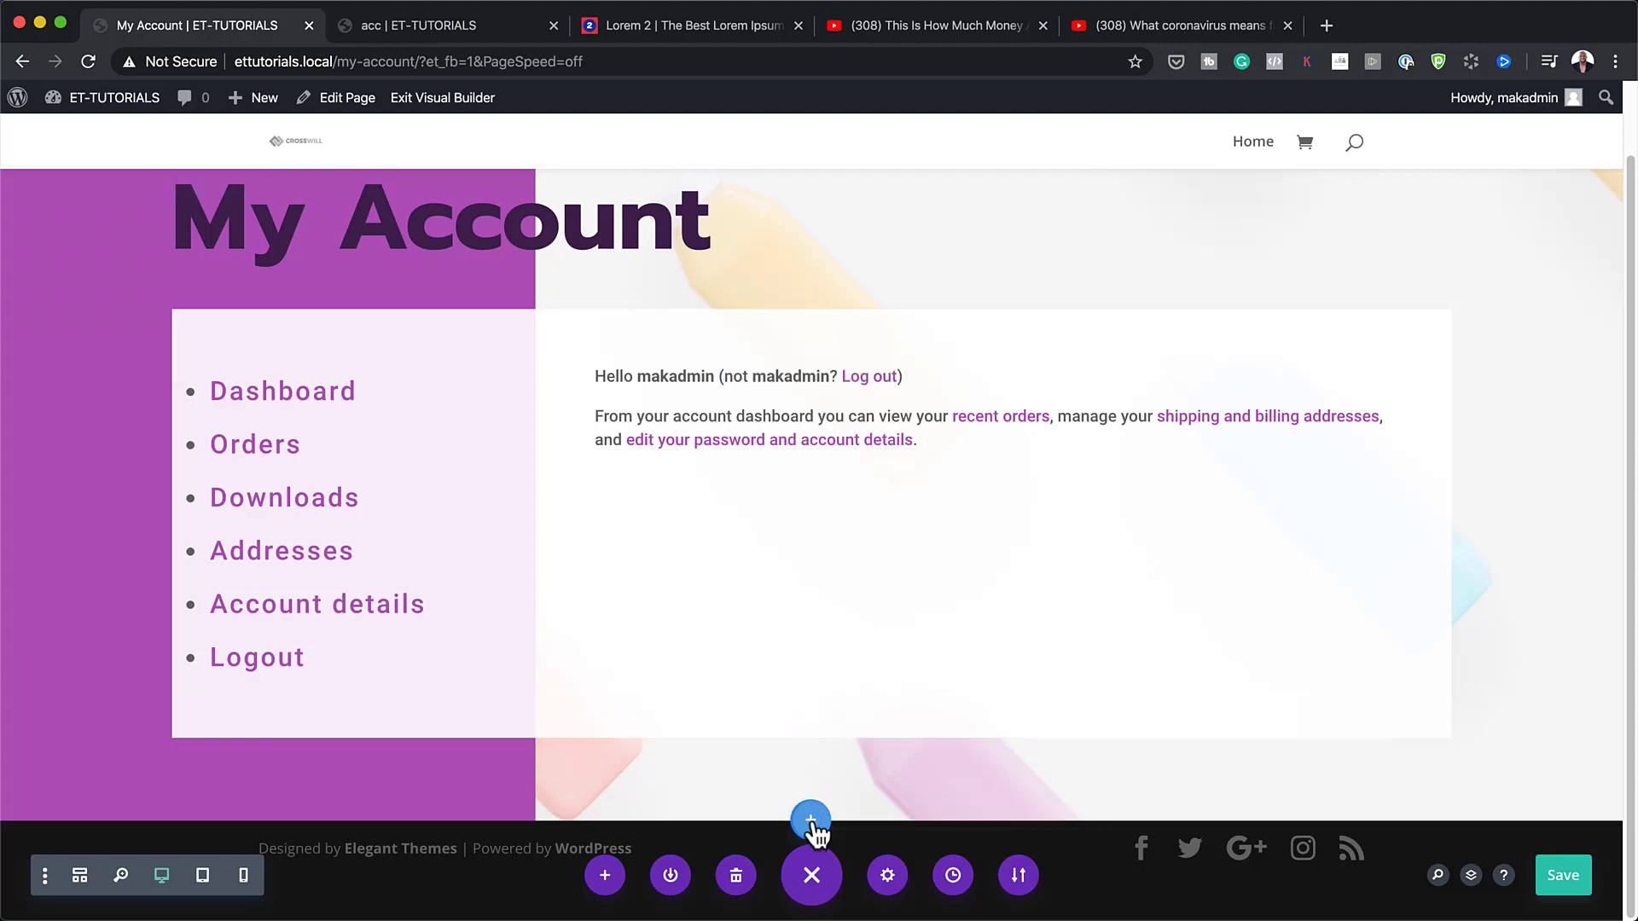
{"action": "left_click", "coordinate": [812, 822]}
{"action": "left_click", "coordinate": [717, 761]}
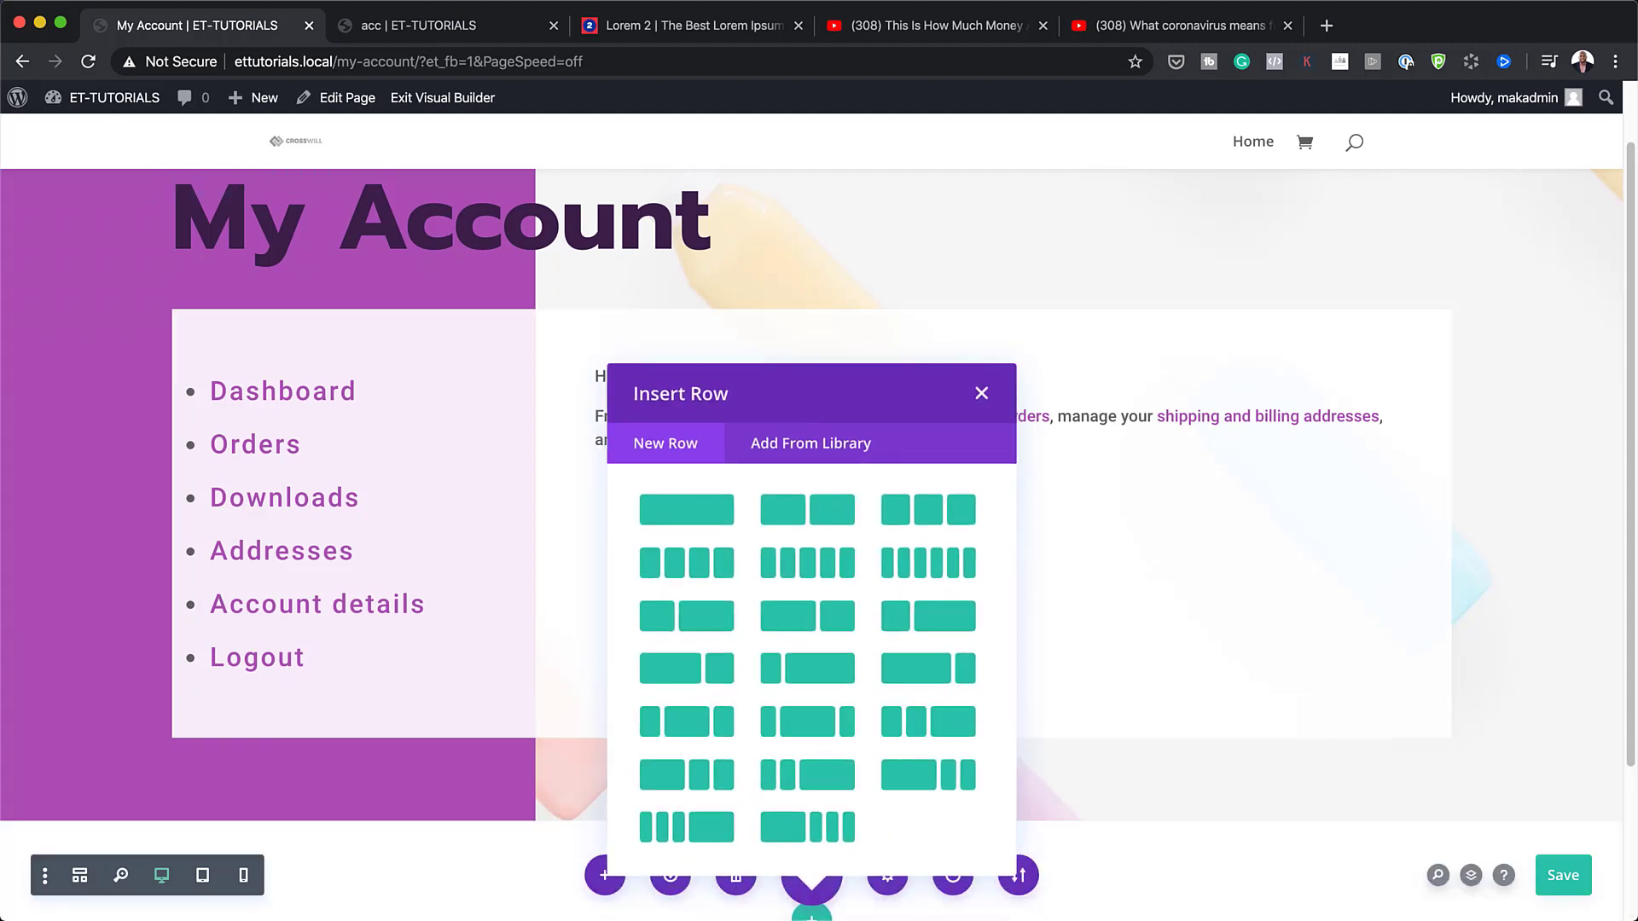
{"action": "left_click", "coordinate": [678, 510]}
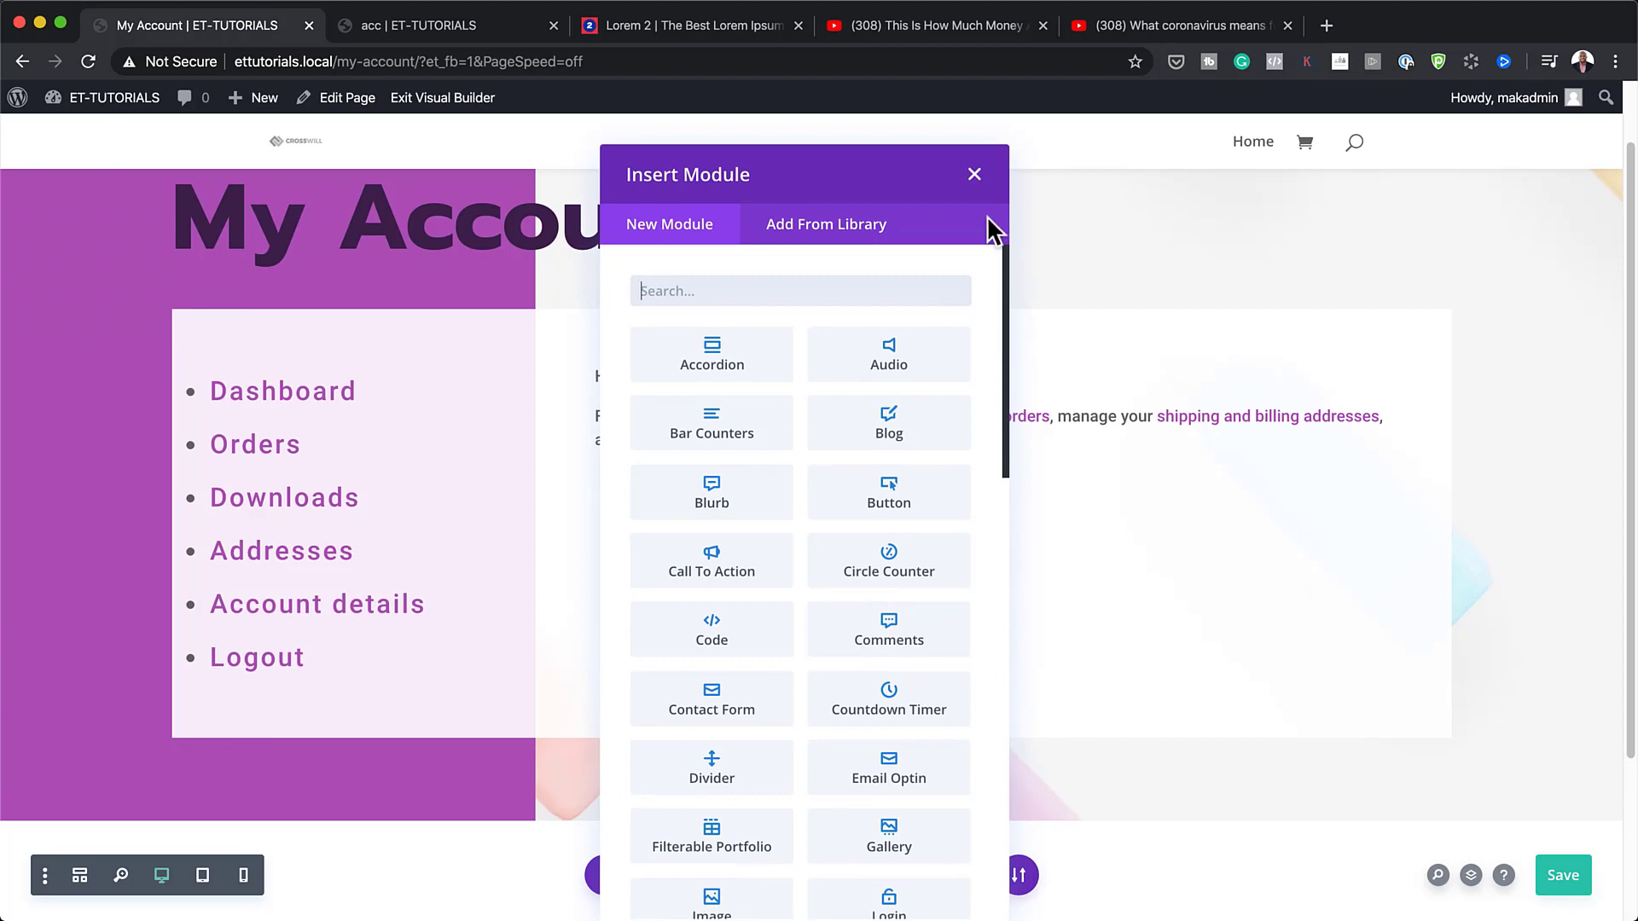
{"action": "left_click", "coordinate": [975, 175]}
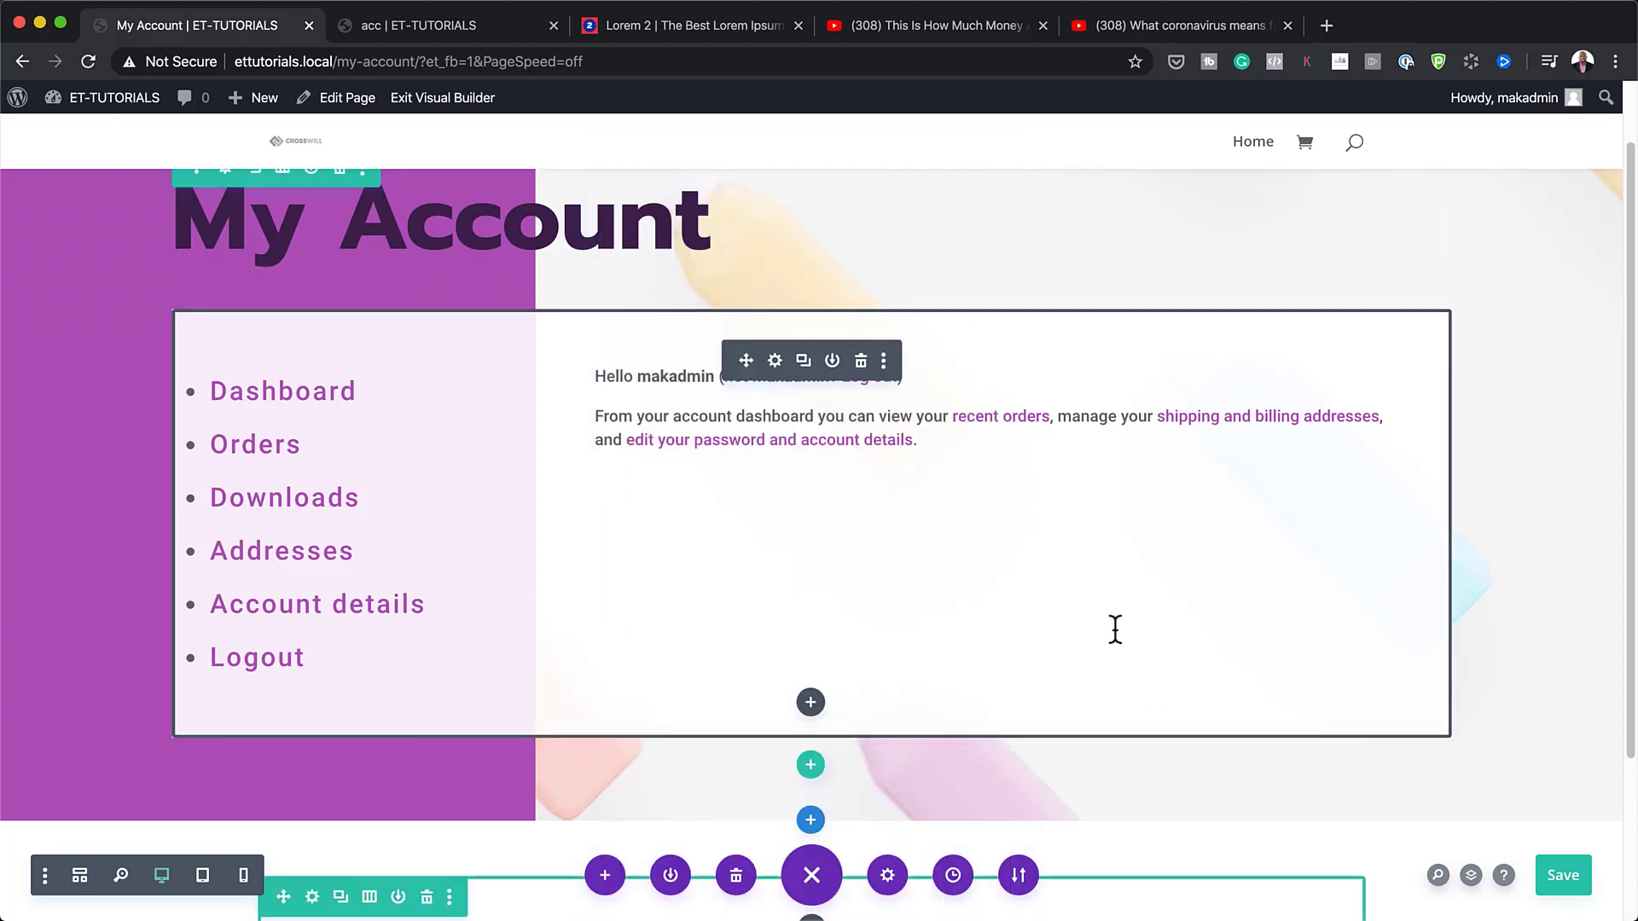
- Copy the account section's styles and paste them onto the new section below it
{"action": "scroll", "coordinate": [1115, 630], "scroll_direction": "up", "scroll_amount": 3}
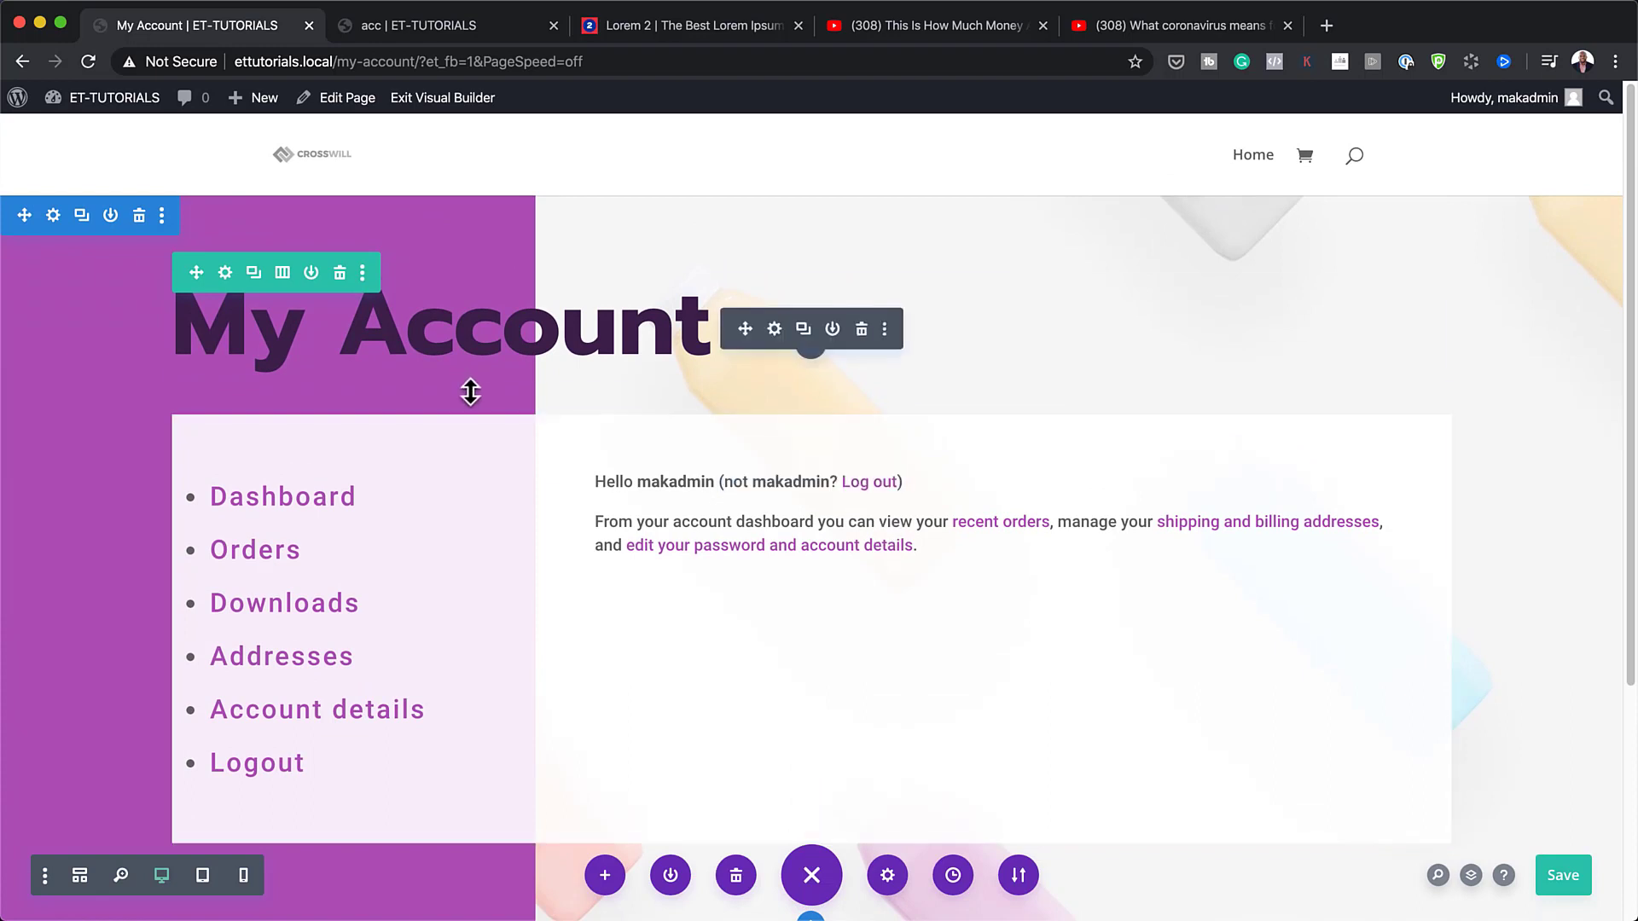
{"action": "right_click", "coordinate": [63, 225]}
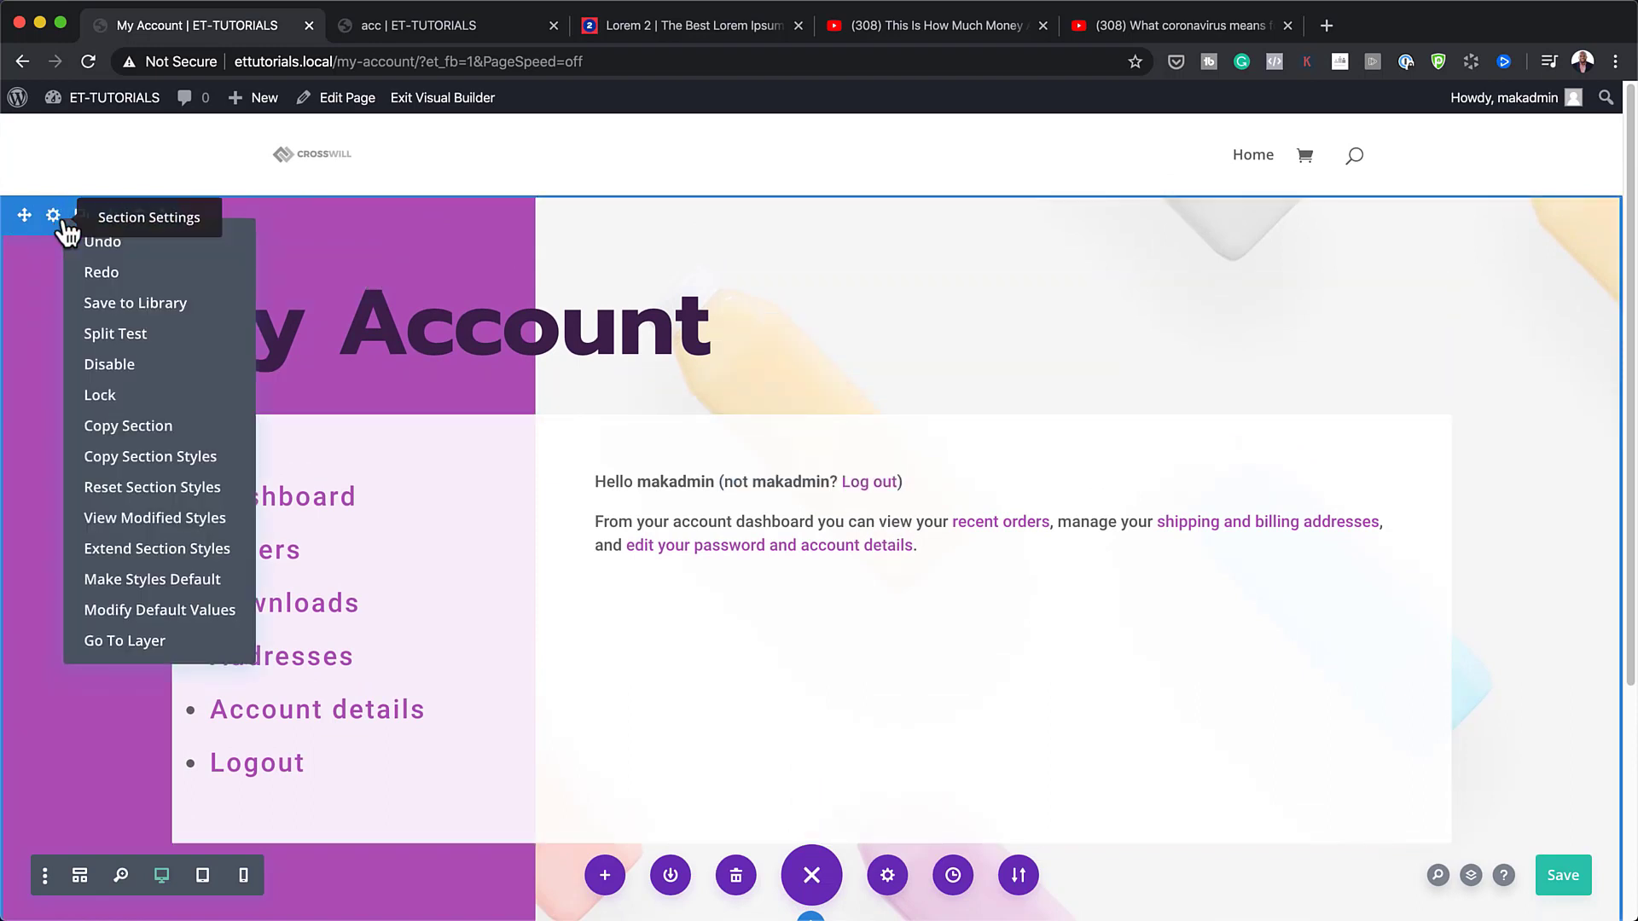
{"action": "left_click", "coordinate": [209, 459]}
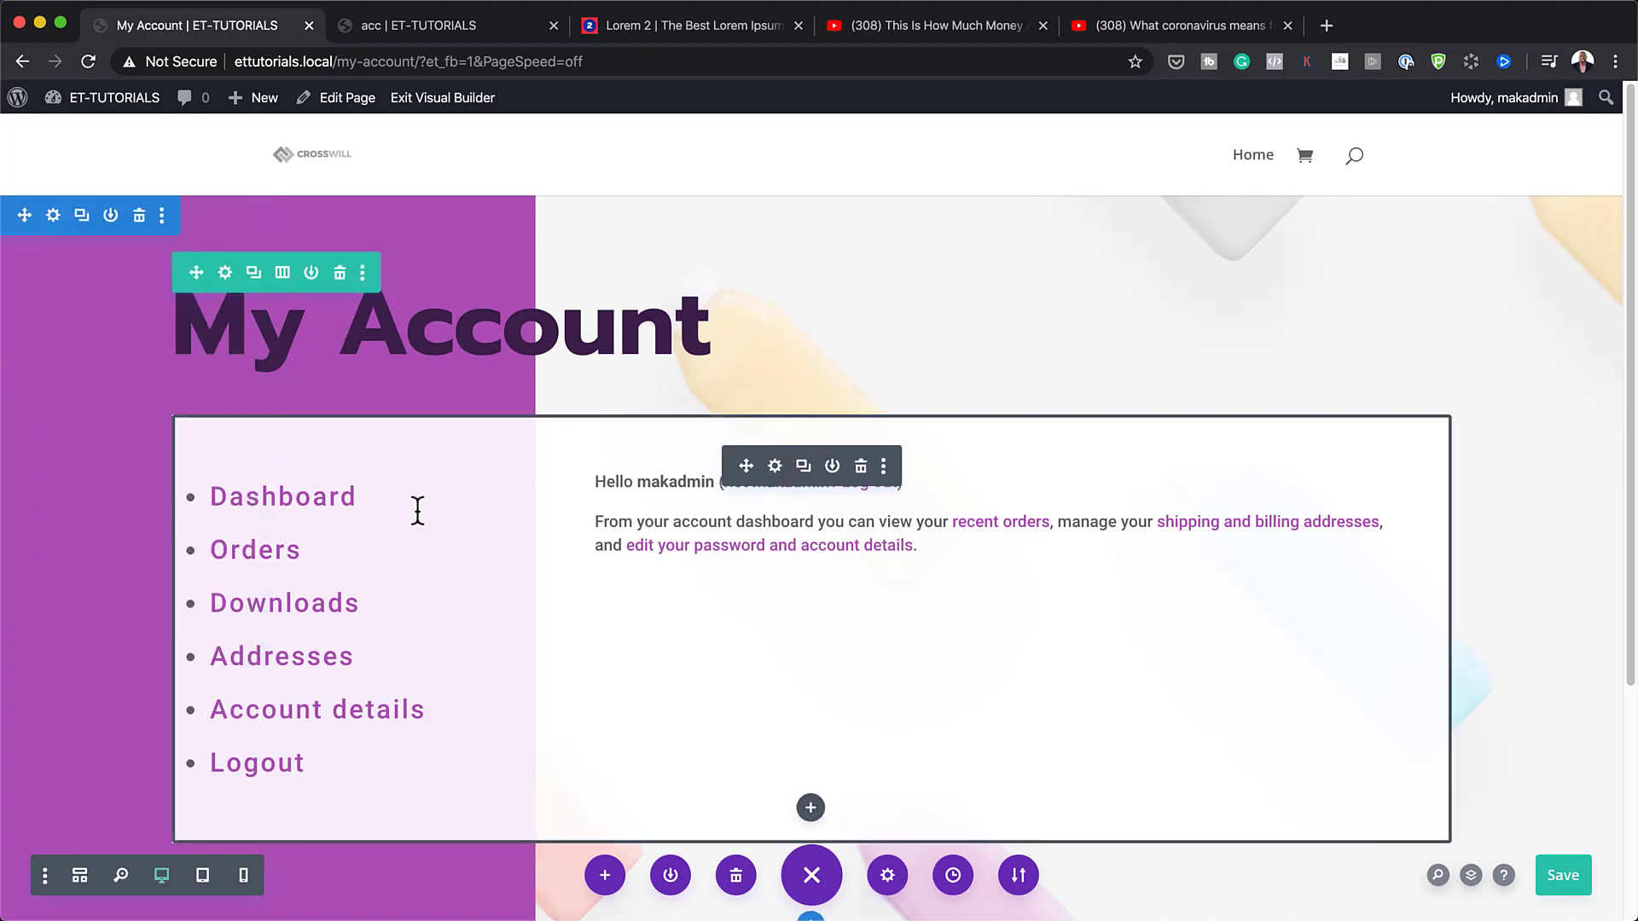
{"action": "scroll", "coordinate": [418, 505], "scroll_direction": "down", "scroll_amount": 4}
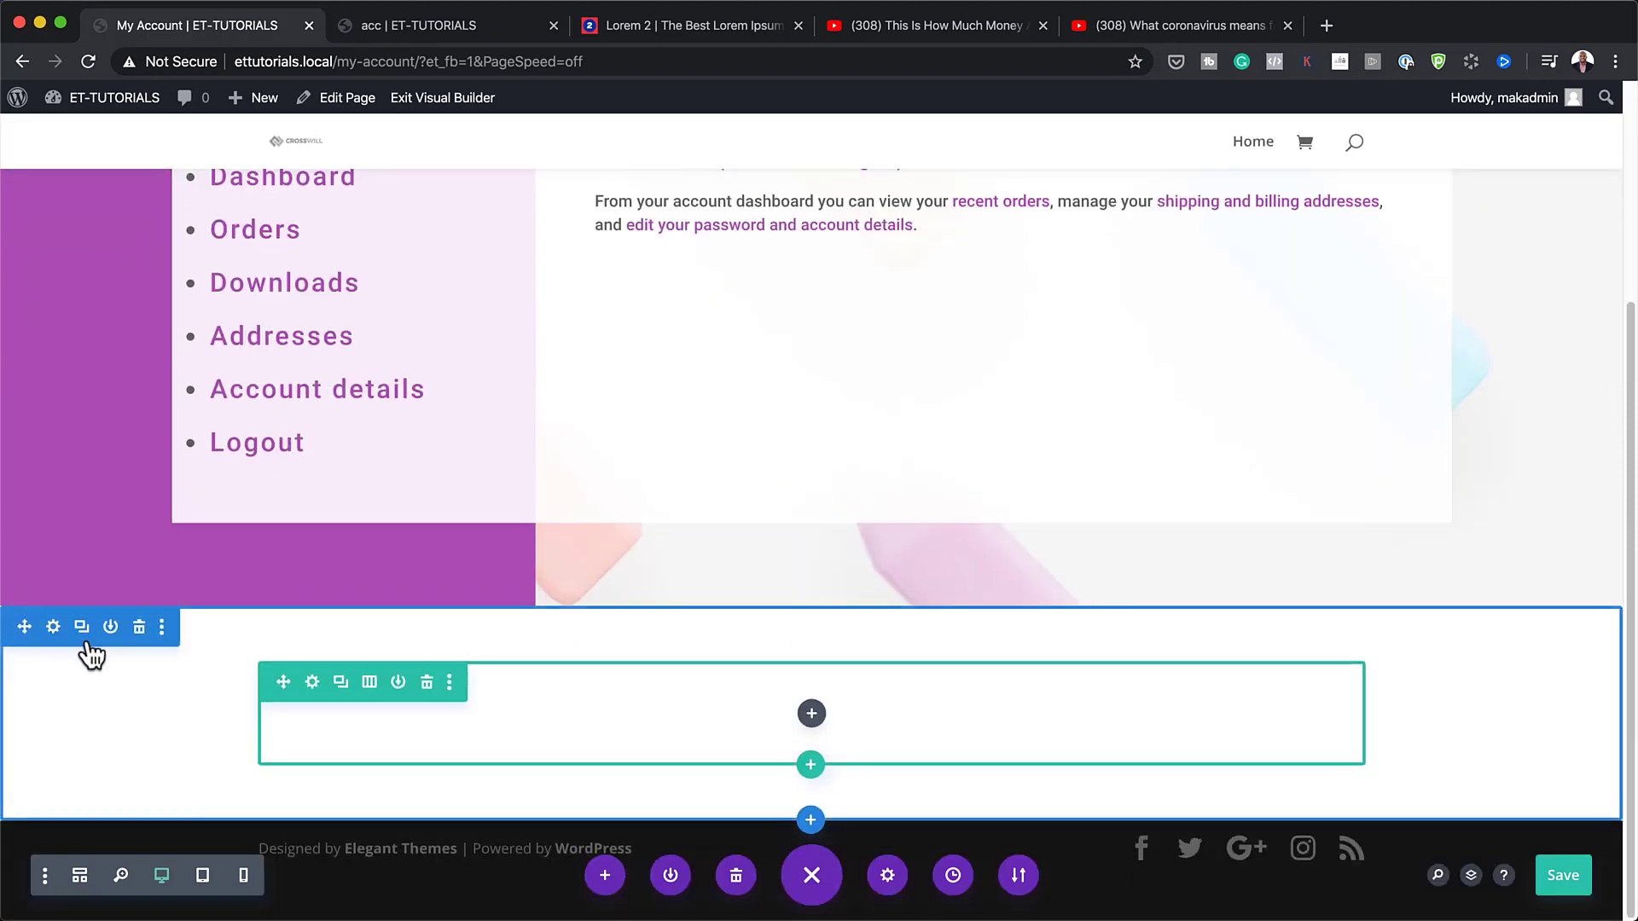
{"action": "right_click", "coordinate": [65, 642]}
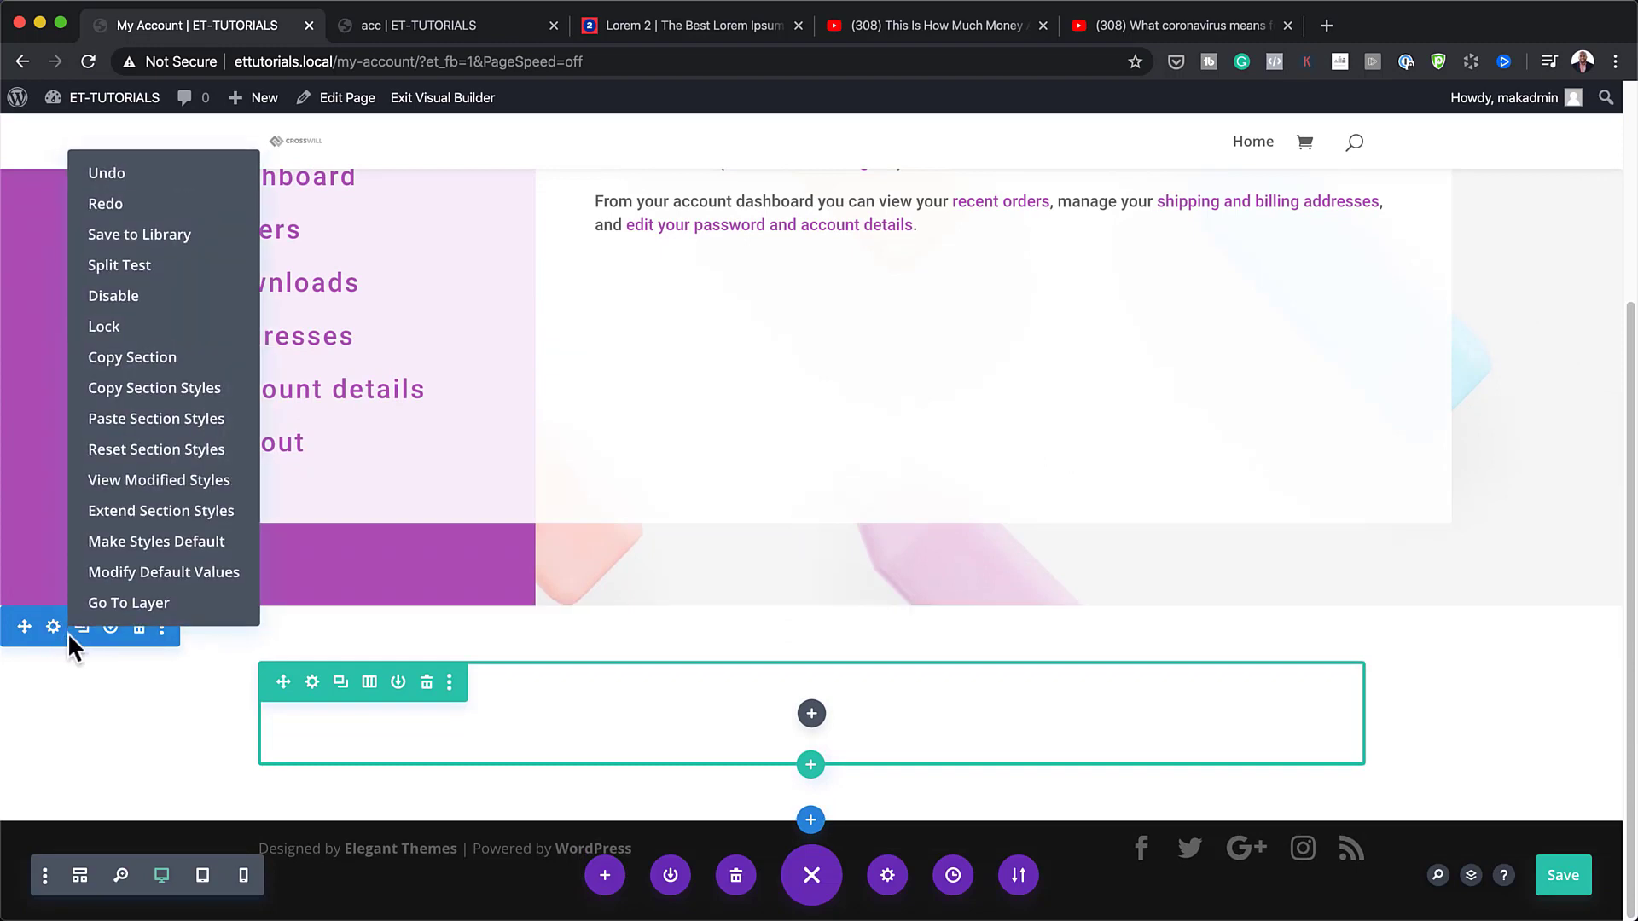
{"action": "left_click", "coordinate": [192, 435]}
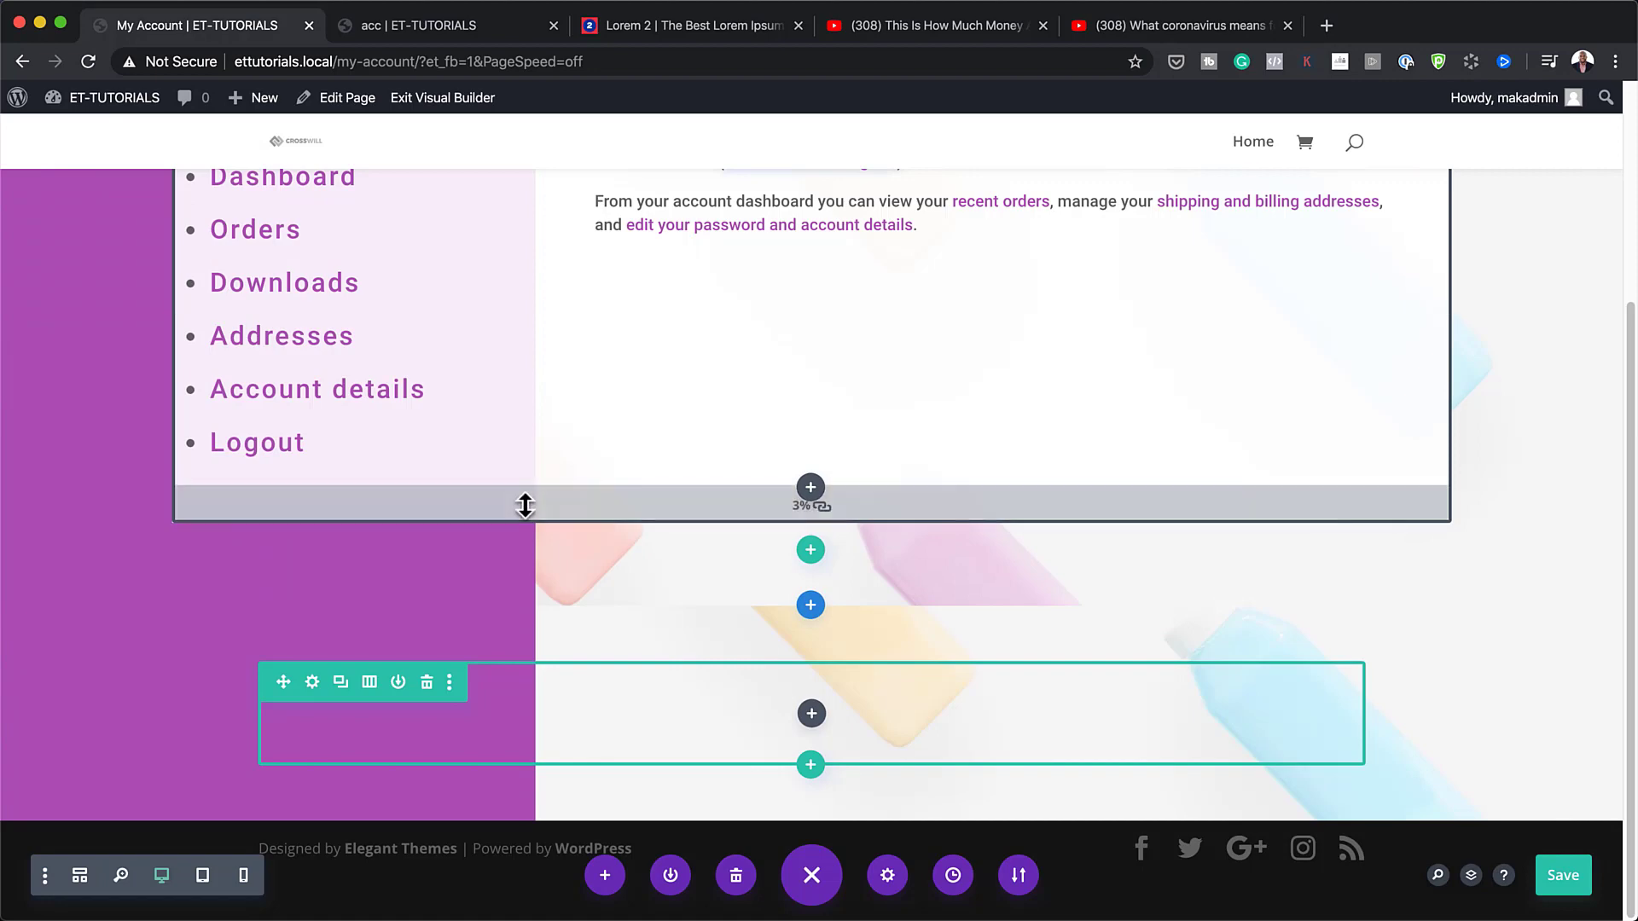
- Copy the account row's styles and paste them onto the empty row in the new section
{"action": "scroll", "coordinate": [922, 435], "scroll_direction": "up", "scroll_amount": 1}
{"action": "scroll", "coordinate": [921, 435], "scroll_direction": "up", "scroll_amount": 4}
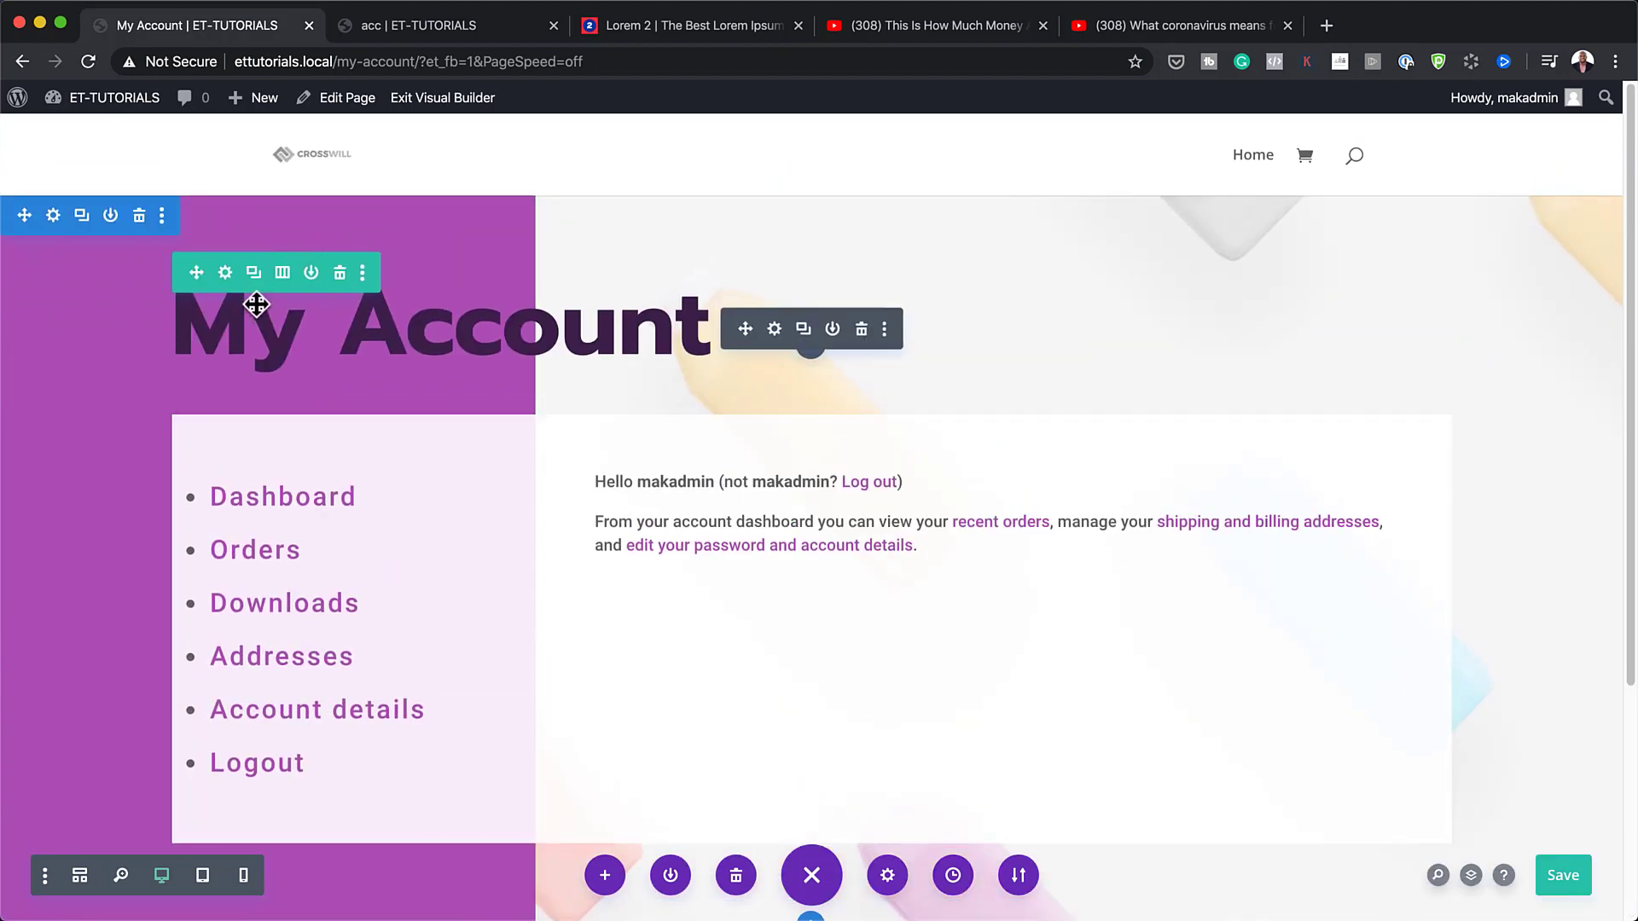
{"action": "right_click", "coordinate": [268, 291]}
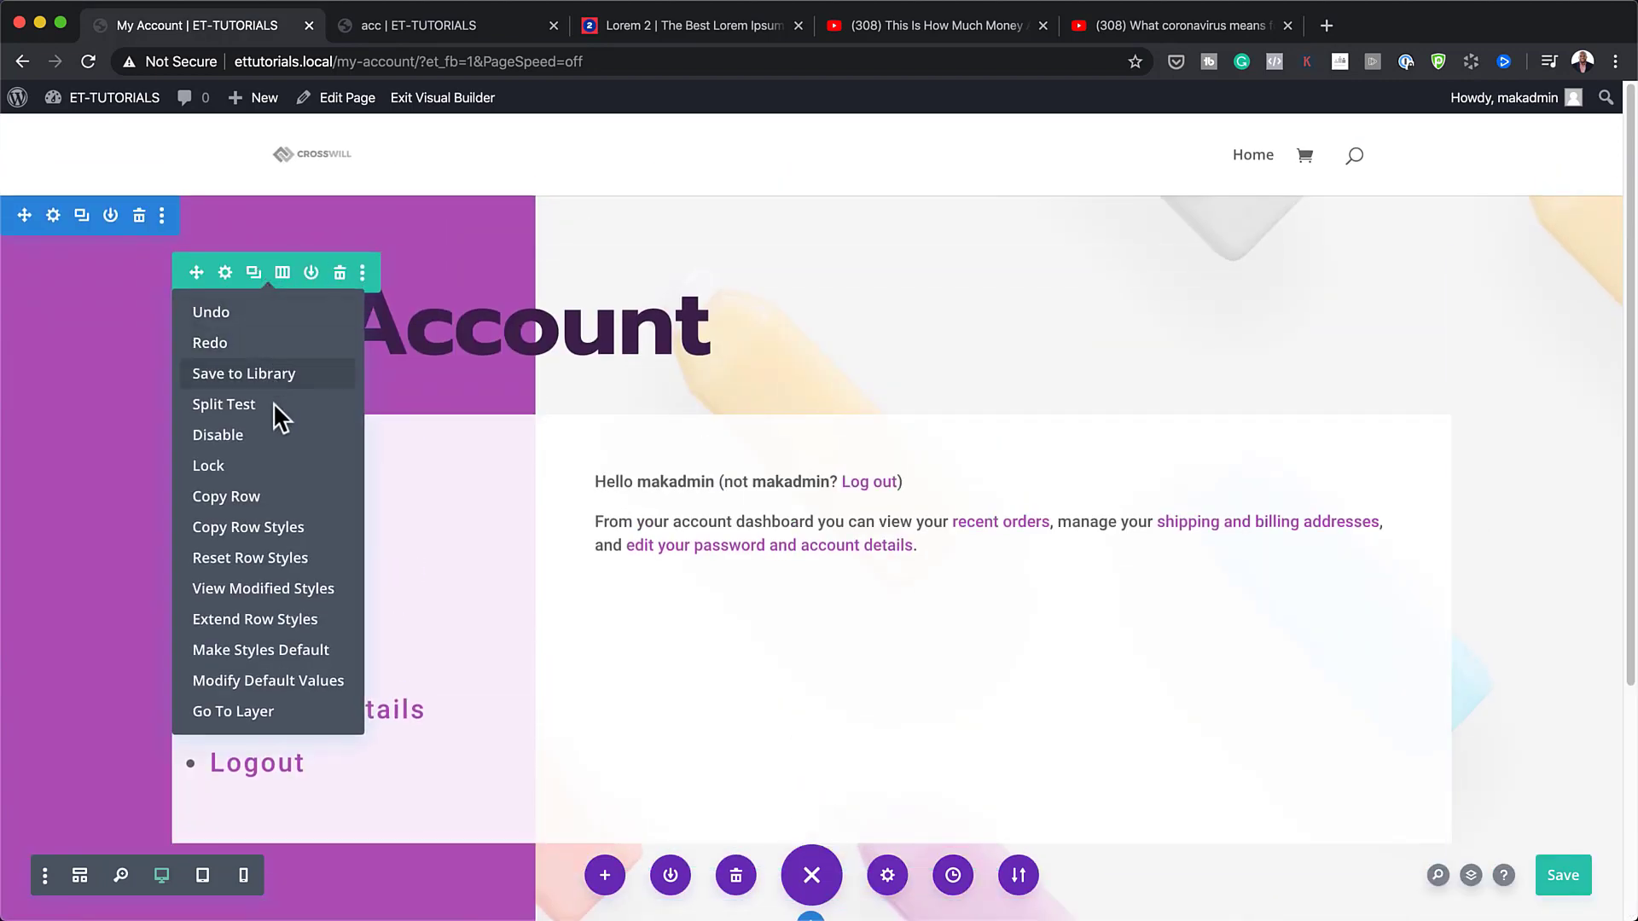
{"action": "left_click", "coordinate": [290, 535]}
{"action": "scroll", "coordinate": [504, 578], "scroll_direction": "down", "scroll_amount": 4}
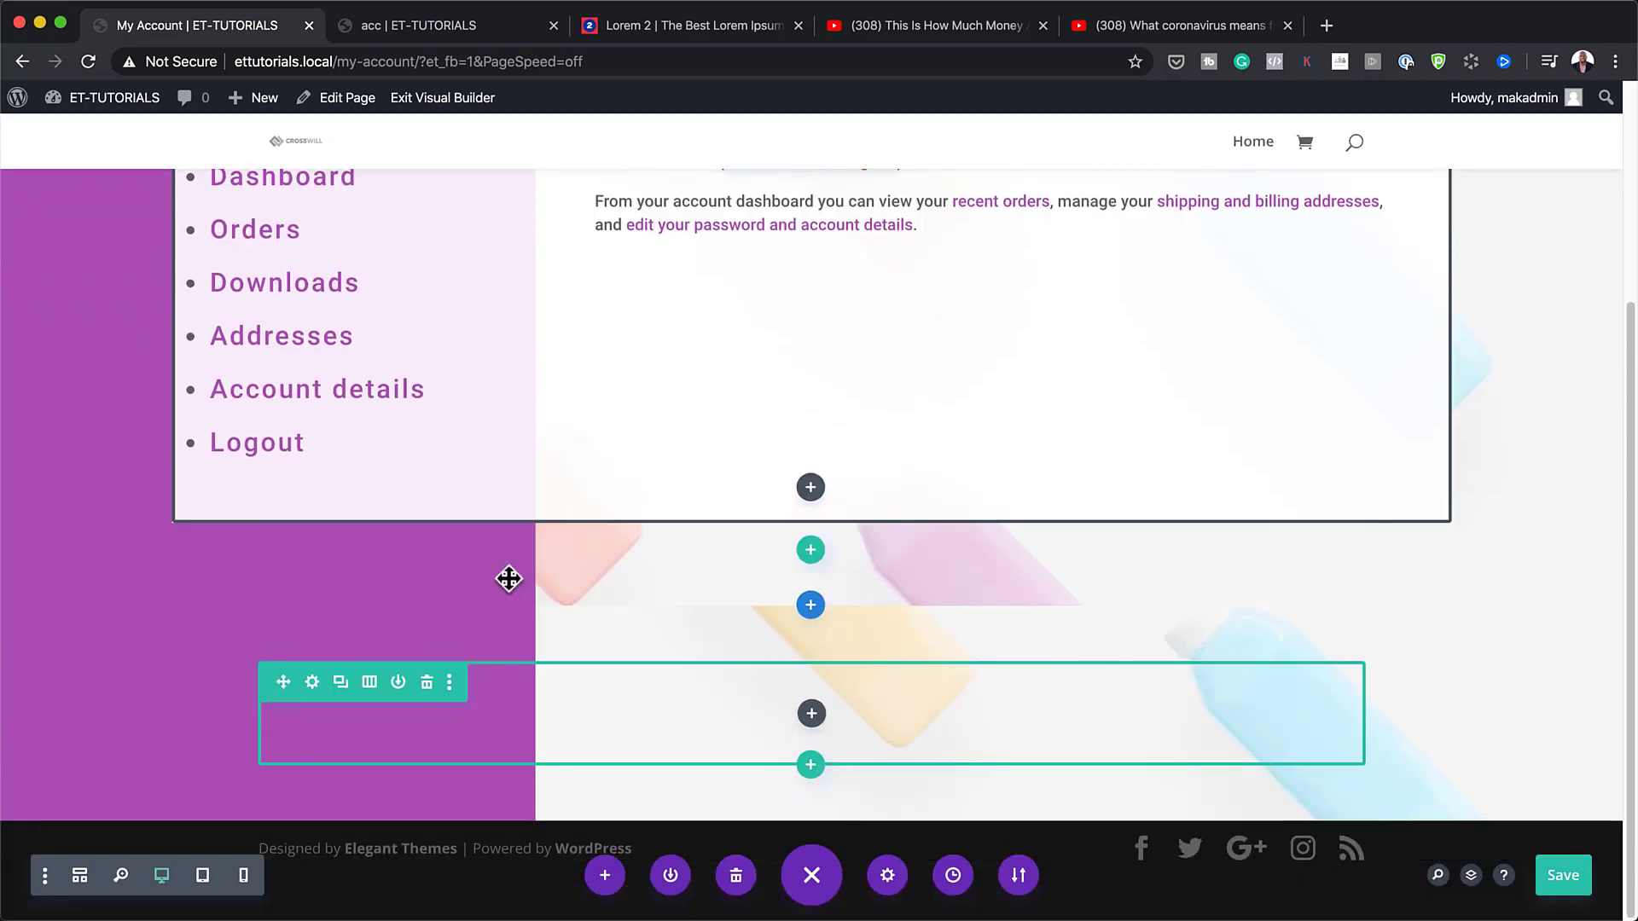
{"action": "right_click", "coordinate": [389, 694]}
{"action": "left_click", "coordinate": [401, 466]}
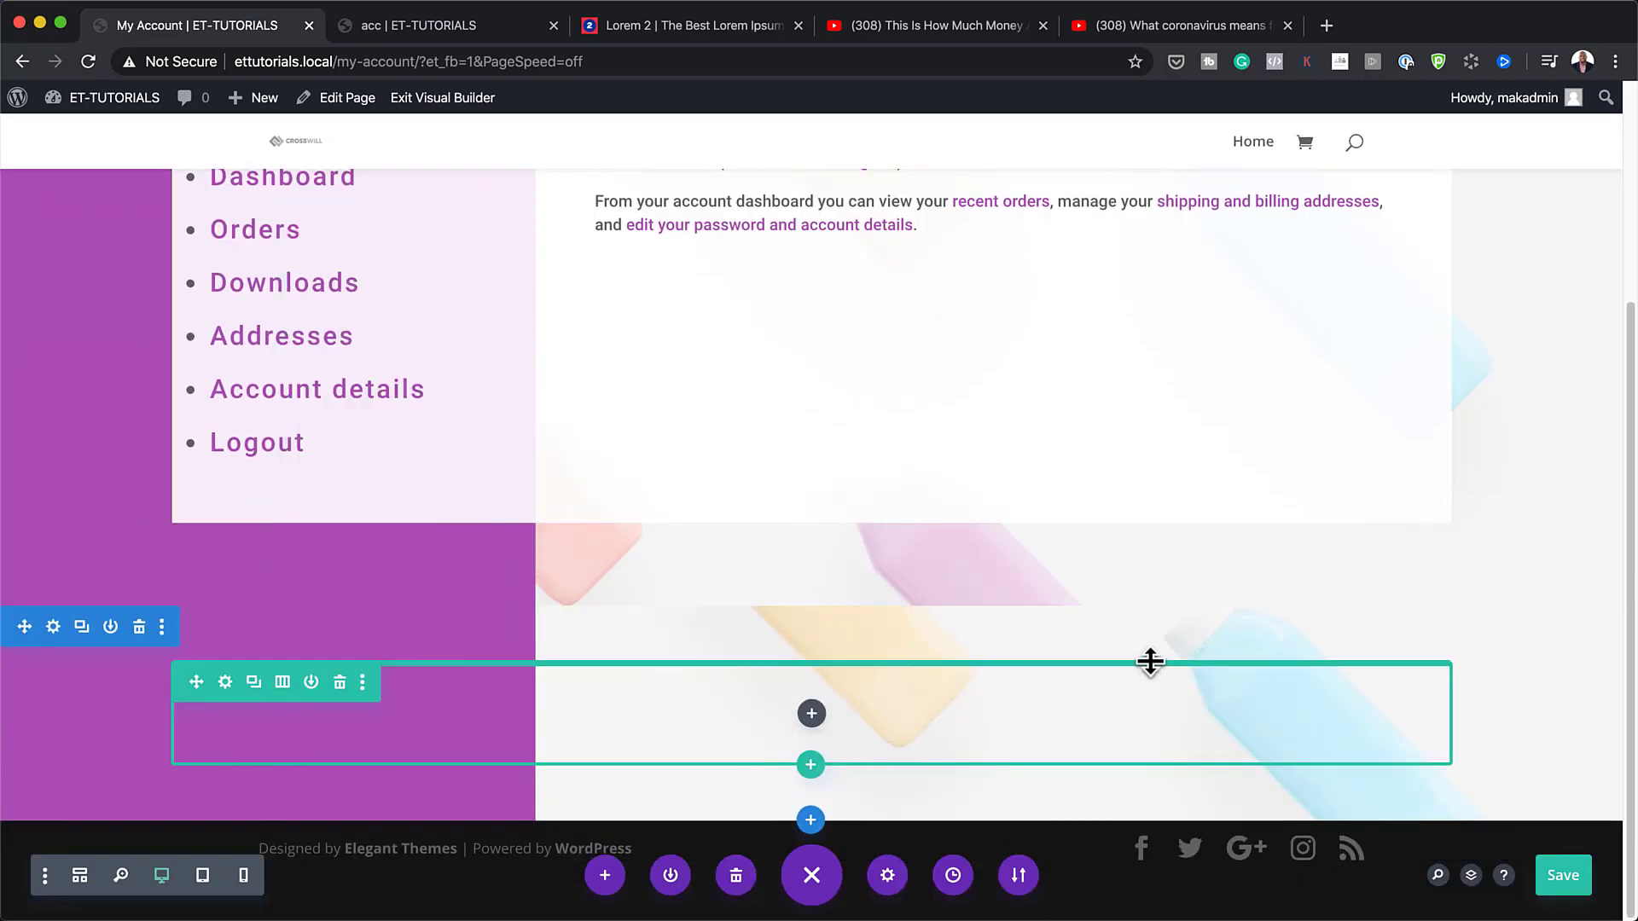
- Insert a Text module in the new row and replace its placeholder body with "Special Product Offer"
{"action": "left_click", "coordinate": [811, 713]}
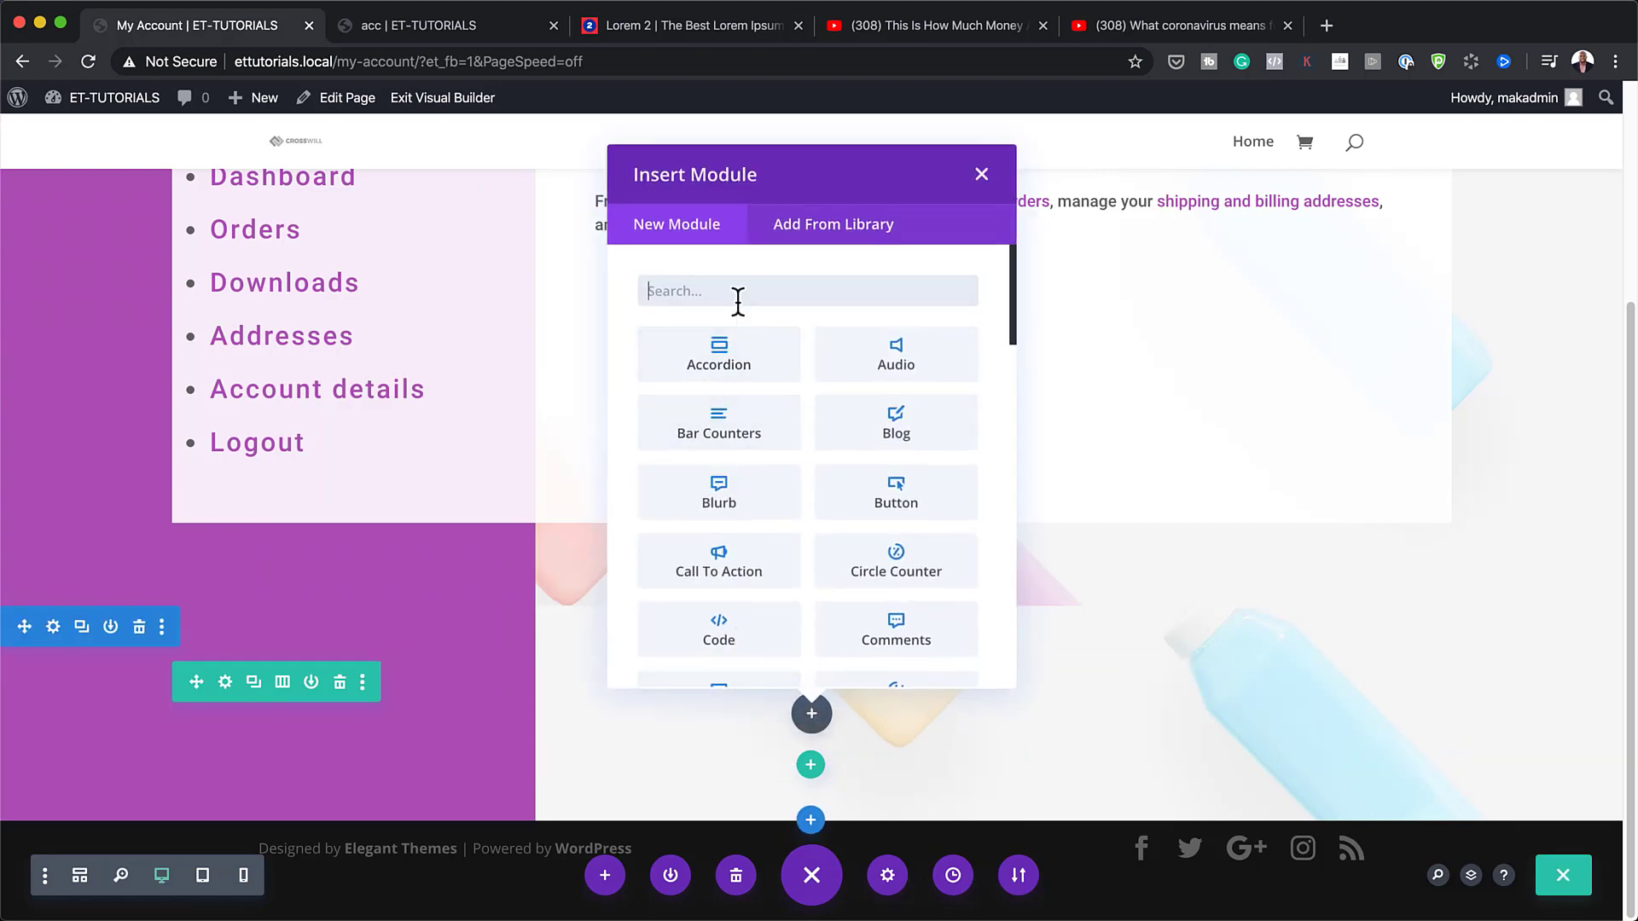
{"action": "type", "text": "text"}
{"action": "left_click", "coordinate": [720, 354]}
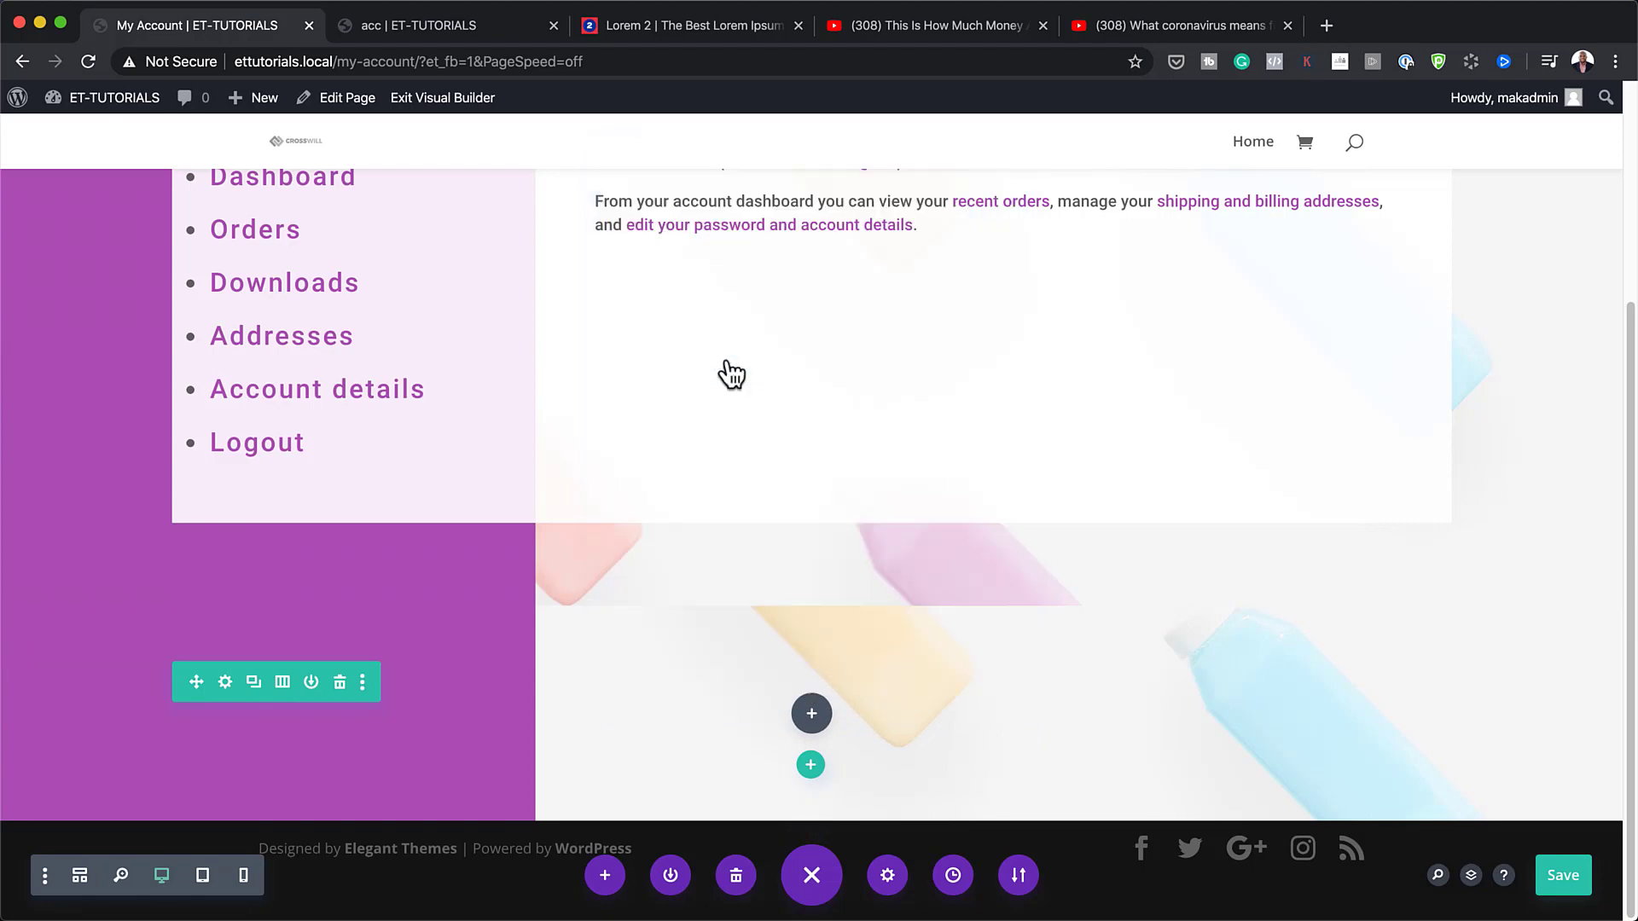
{"action": "left_click_drag", "start_coordinate": [285, 608], "coordinate": [26, 433]}
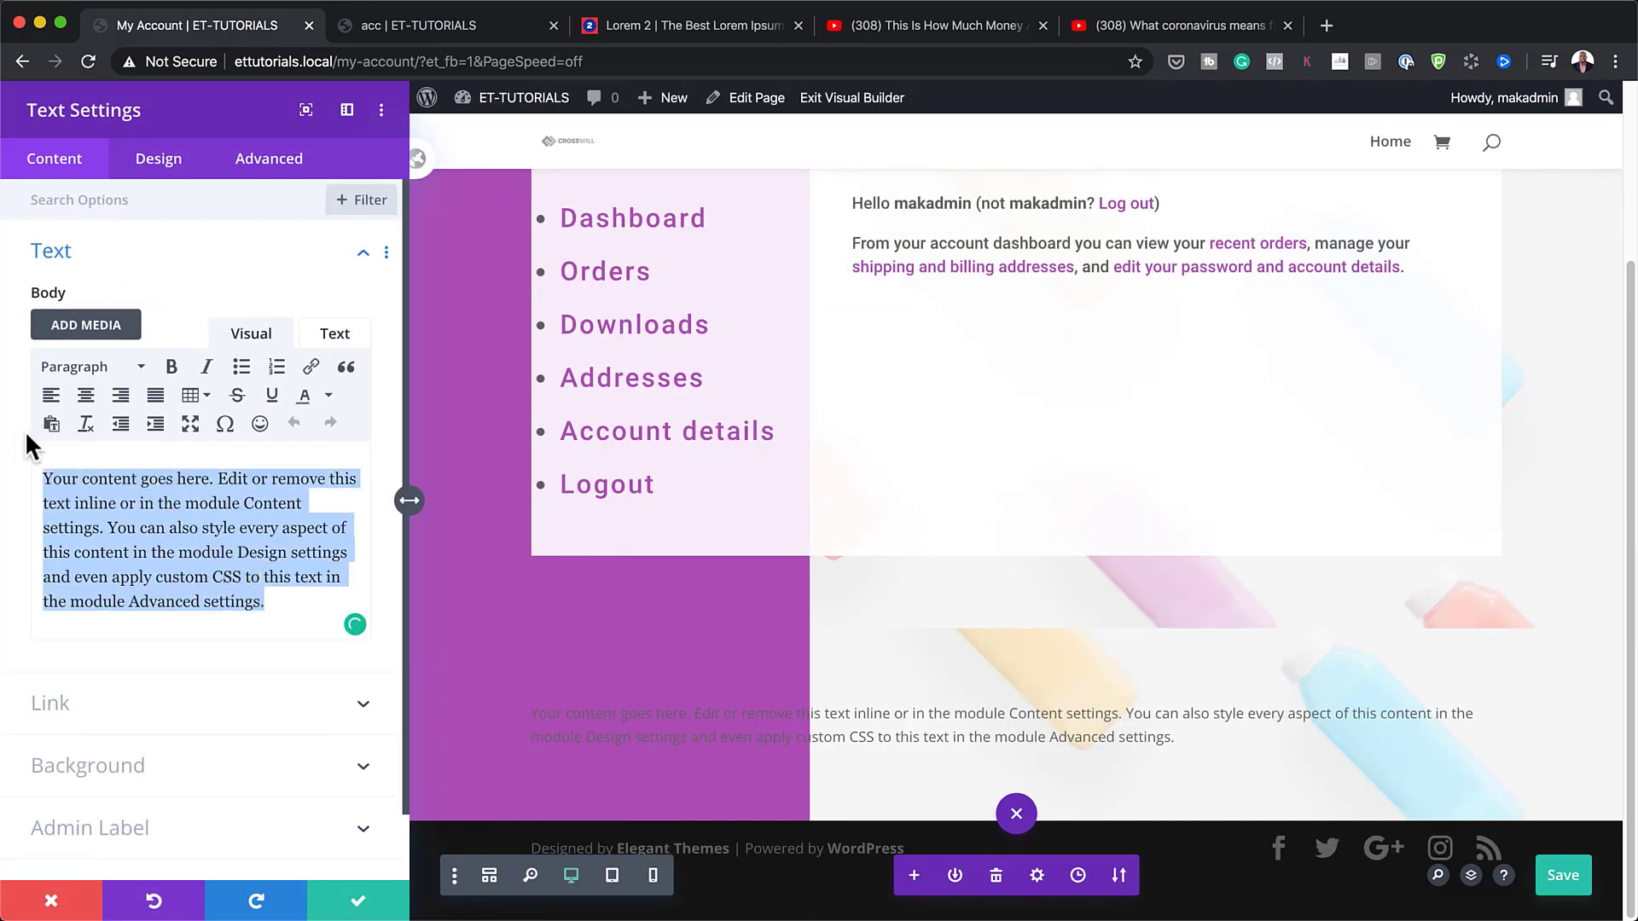
{"action": "type", "text": "Special Product Offer"}
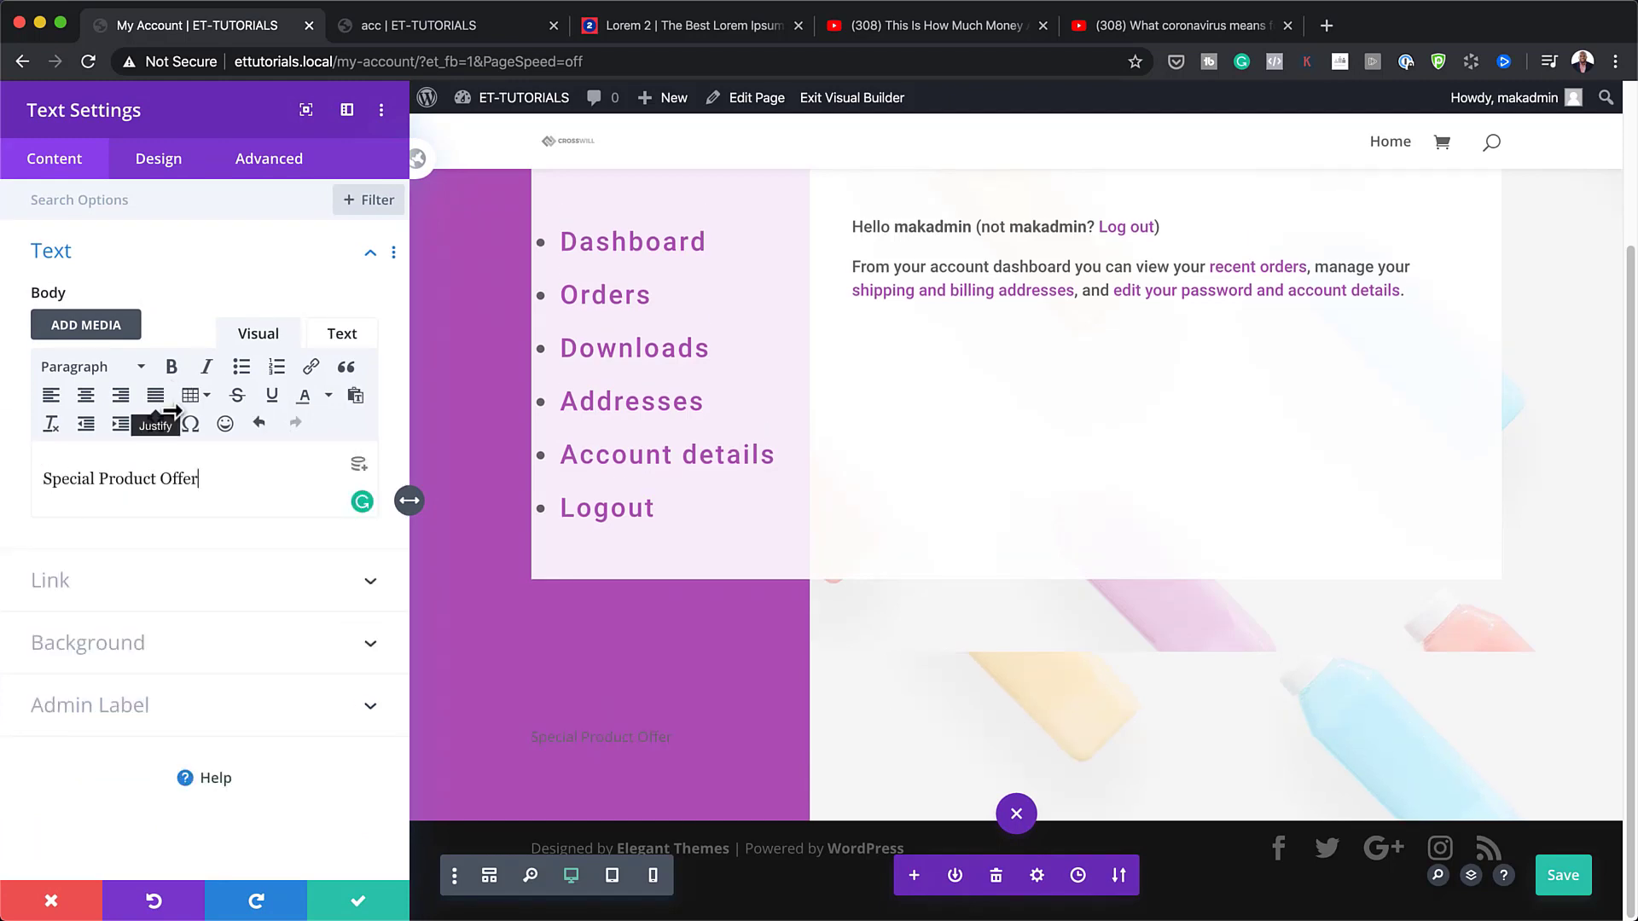
- Format the "Special Product Offer" text as Heading 2
{"action": "left_click_drag", "start_coordinate": [207, 477], "coordinate": [37, 458]}
{"action": "left_click", "coordinate": [96, 368]}
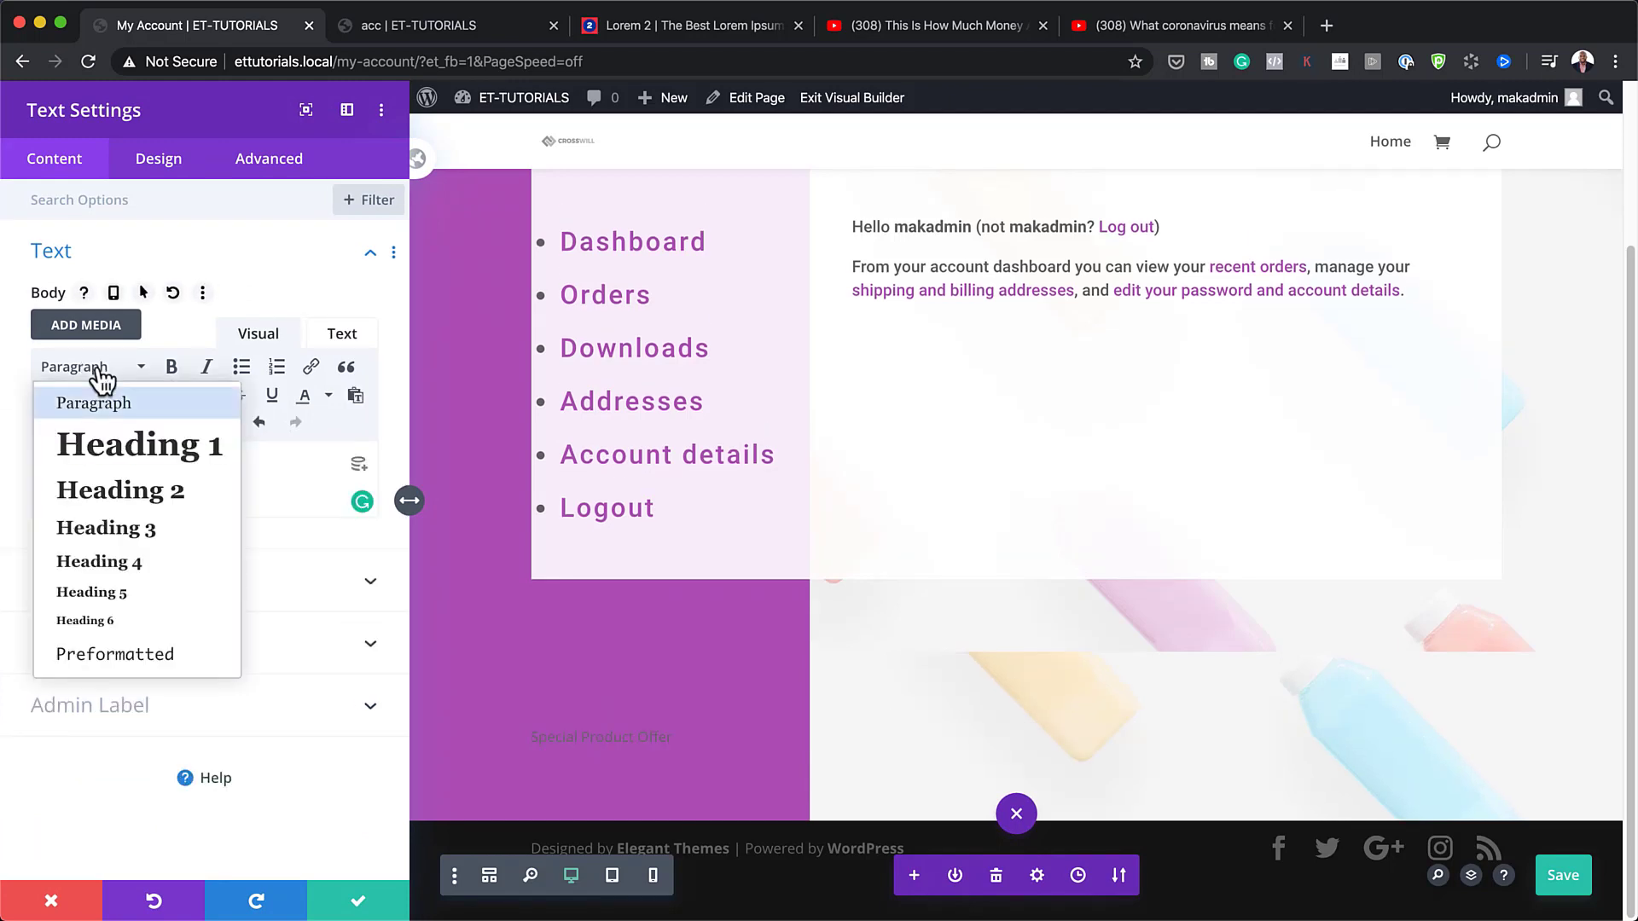
{"action": "left_click", "coordinate": [166, 511]}
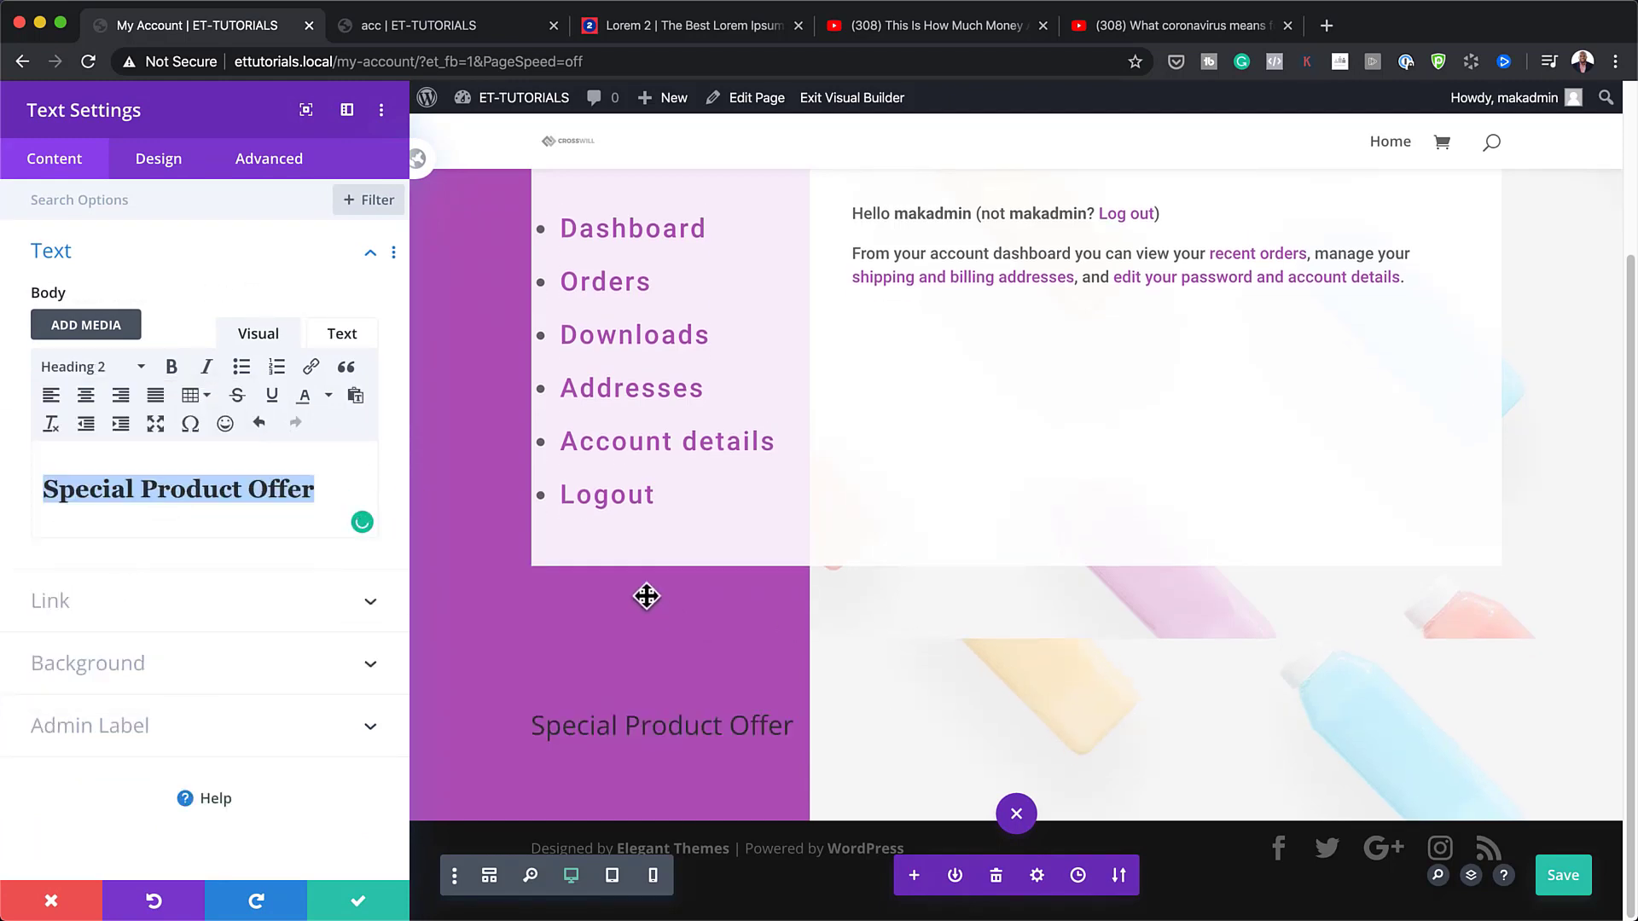
- Style the "Special Product Offer" Heading 2 text with the Prompt font, Bold weight and color #3f214f
{"action": "left_click", "coordinate": [179, 162]}
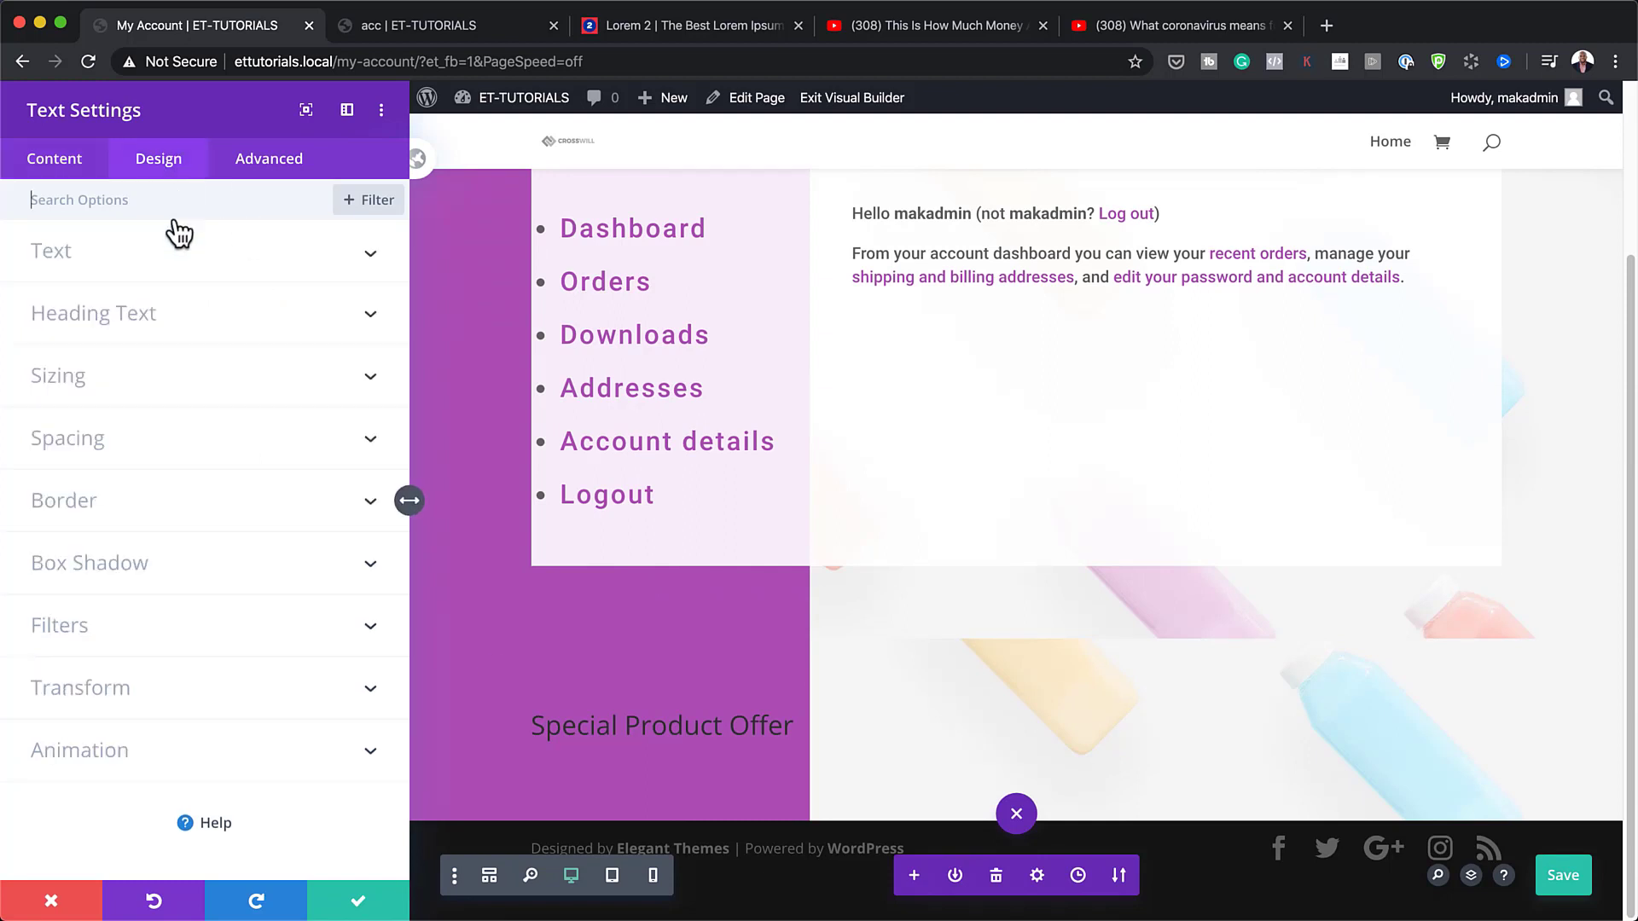
{"action": "left_click", "coordinate": [142, 324]}
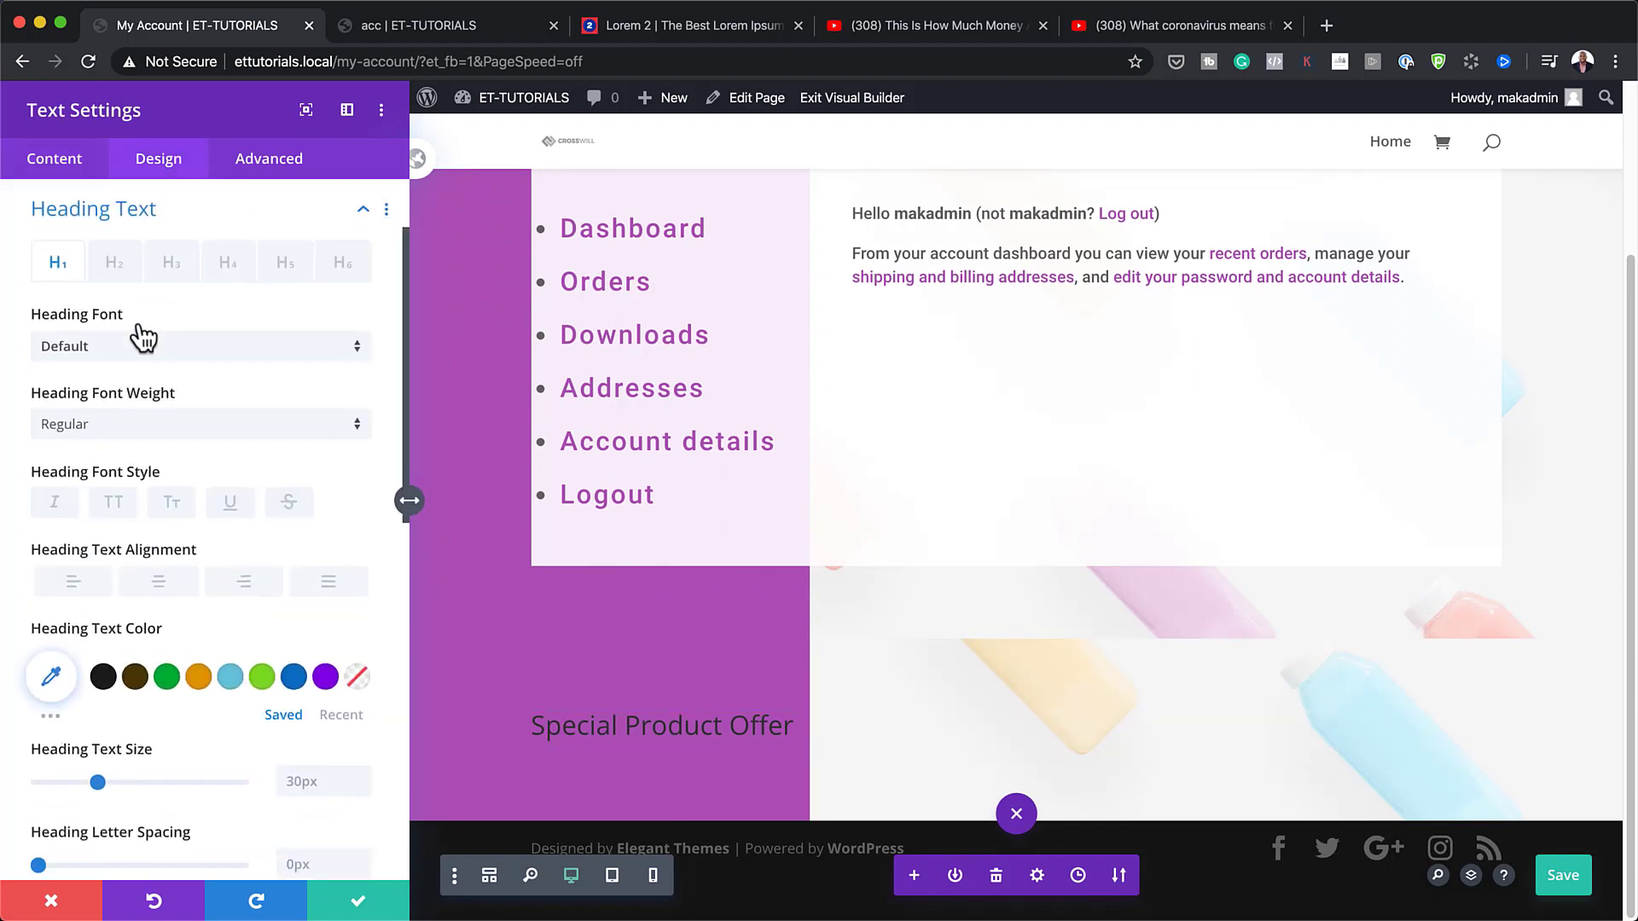
{"action": "left_click", "coordinate": [116, 264]}
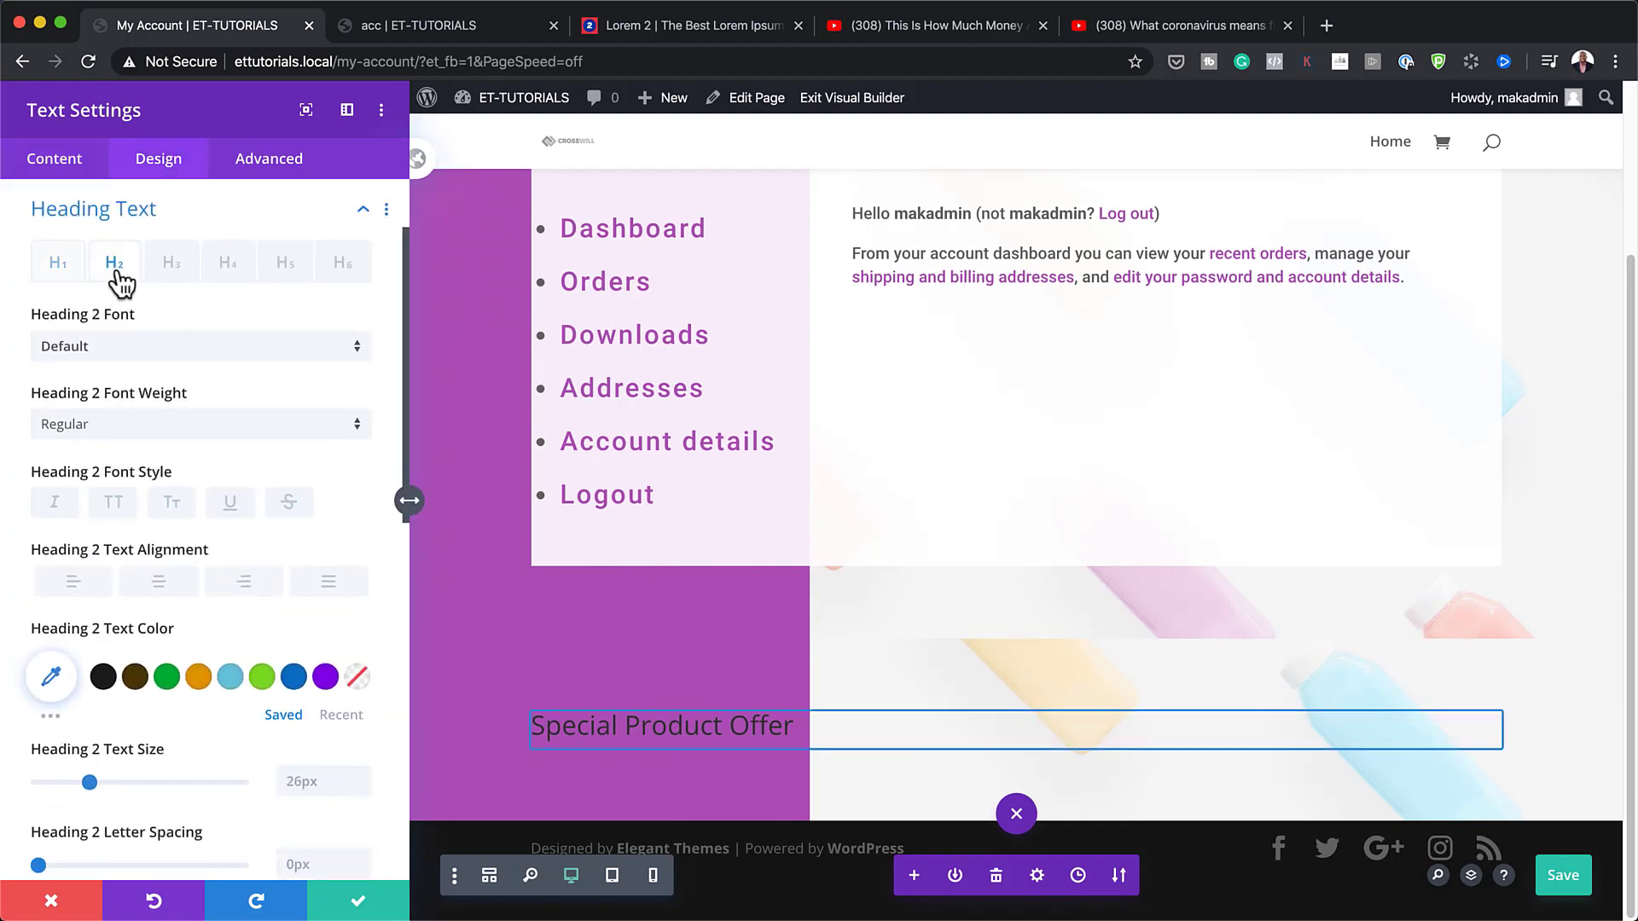
{"action": "left_click", "coordinate": [117, 345]}
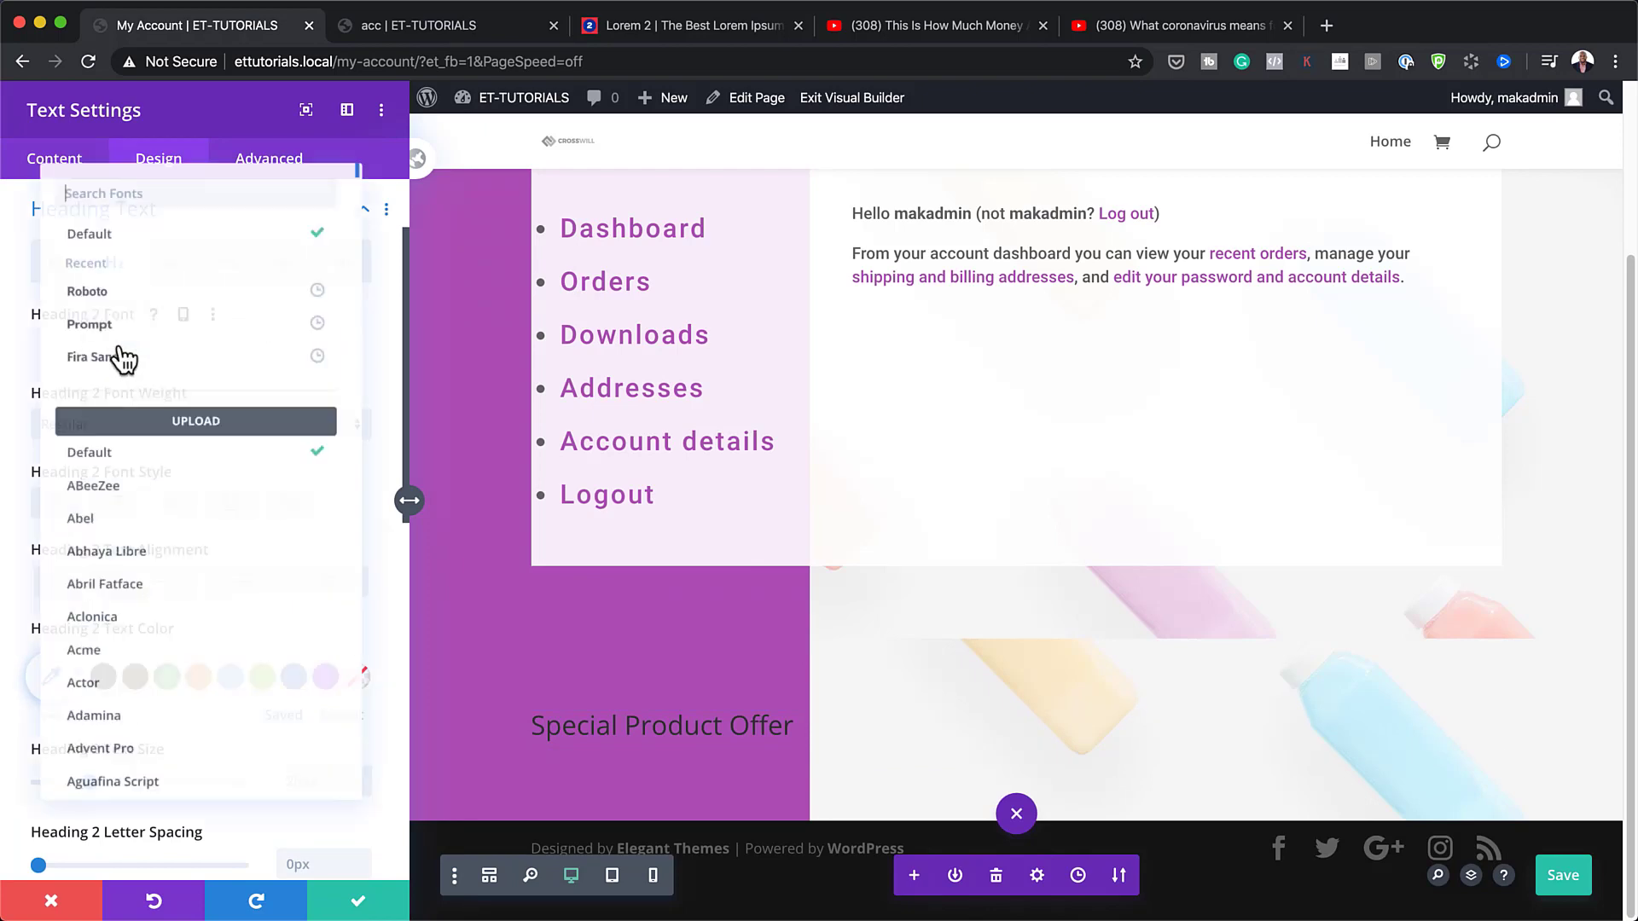
{"action": "left_click", "coordinate": [123, 318]}
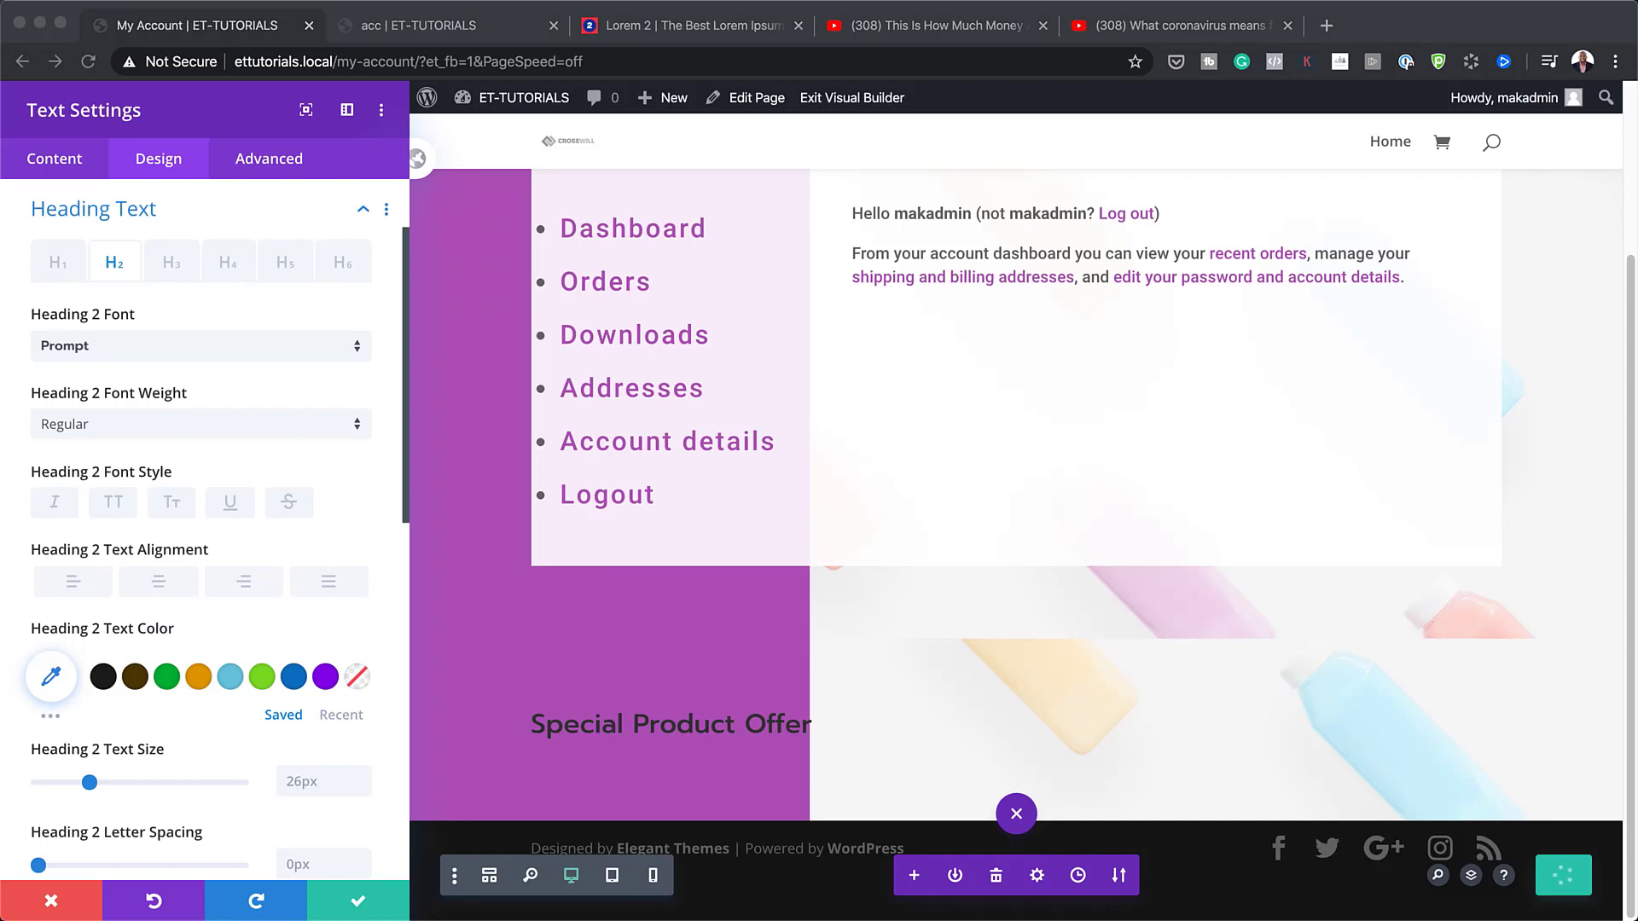
{"action": "left_click", "coordinate": [224, 423]}
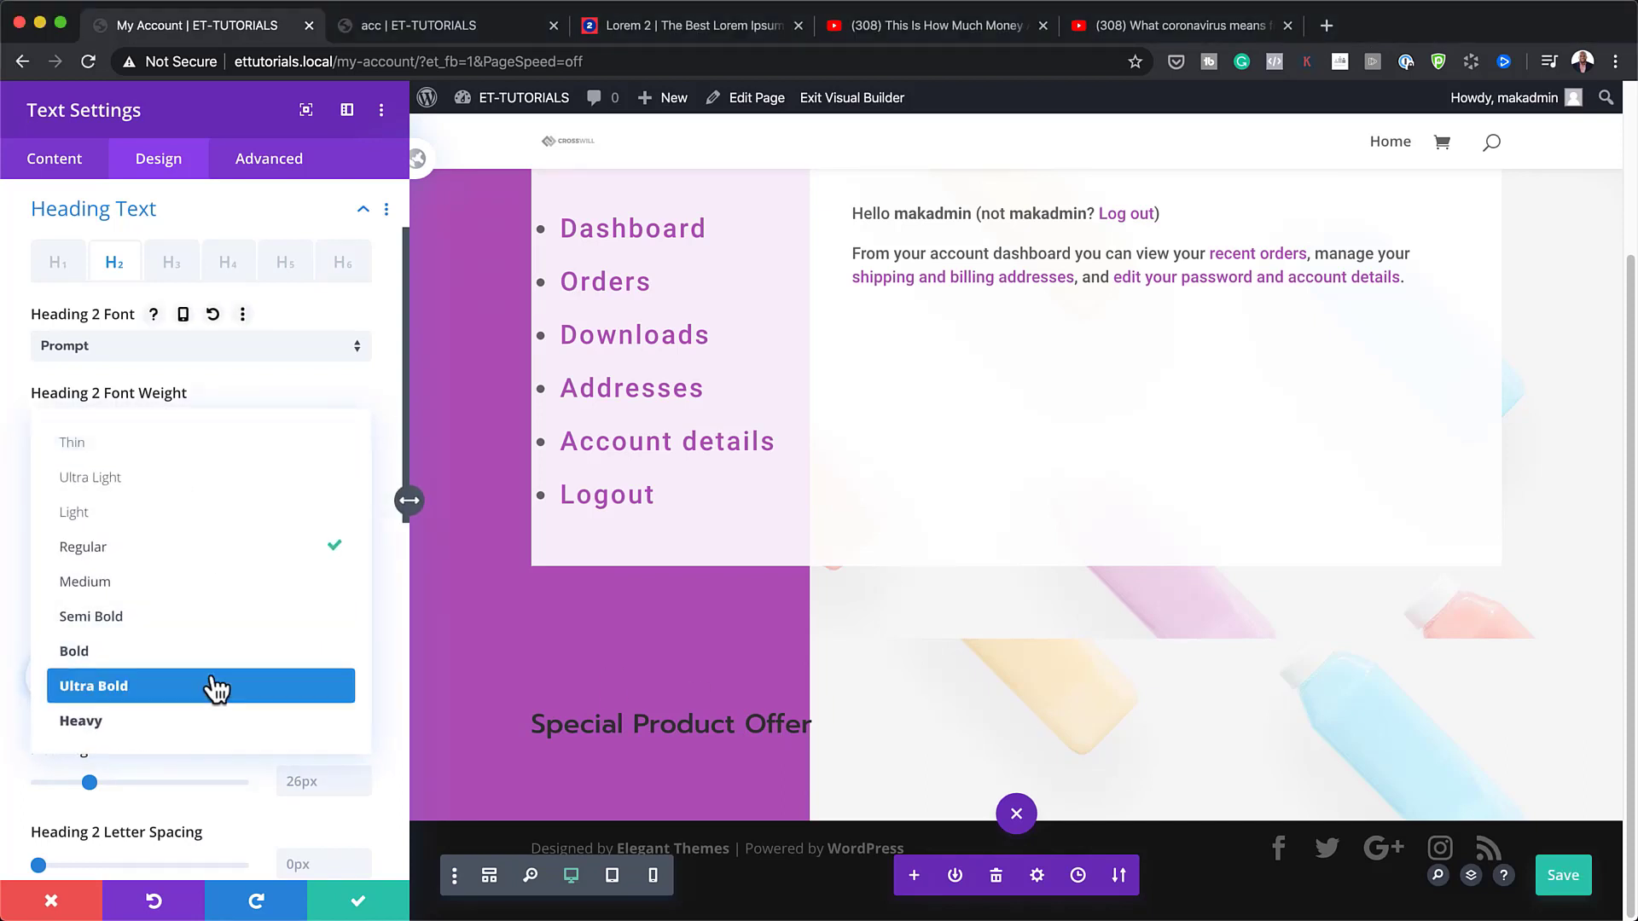
{"action": "left_click", "coordinate": [205, 651]}
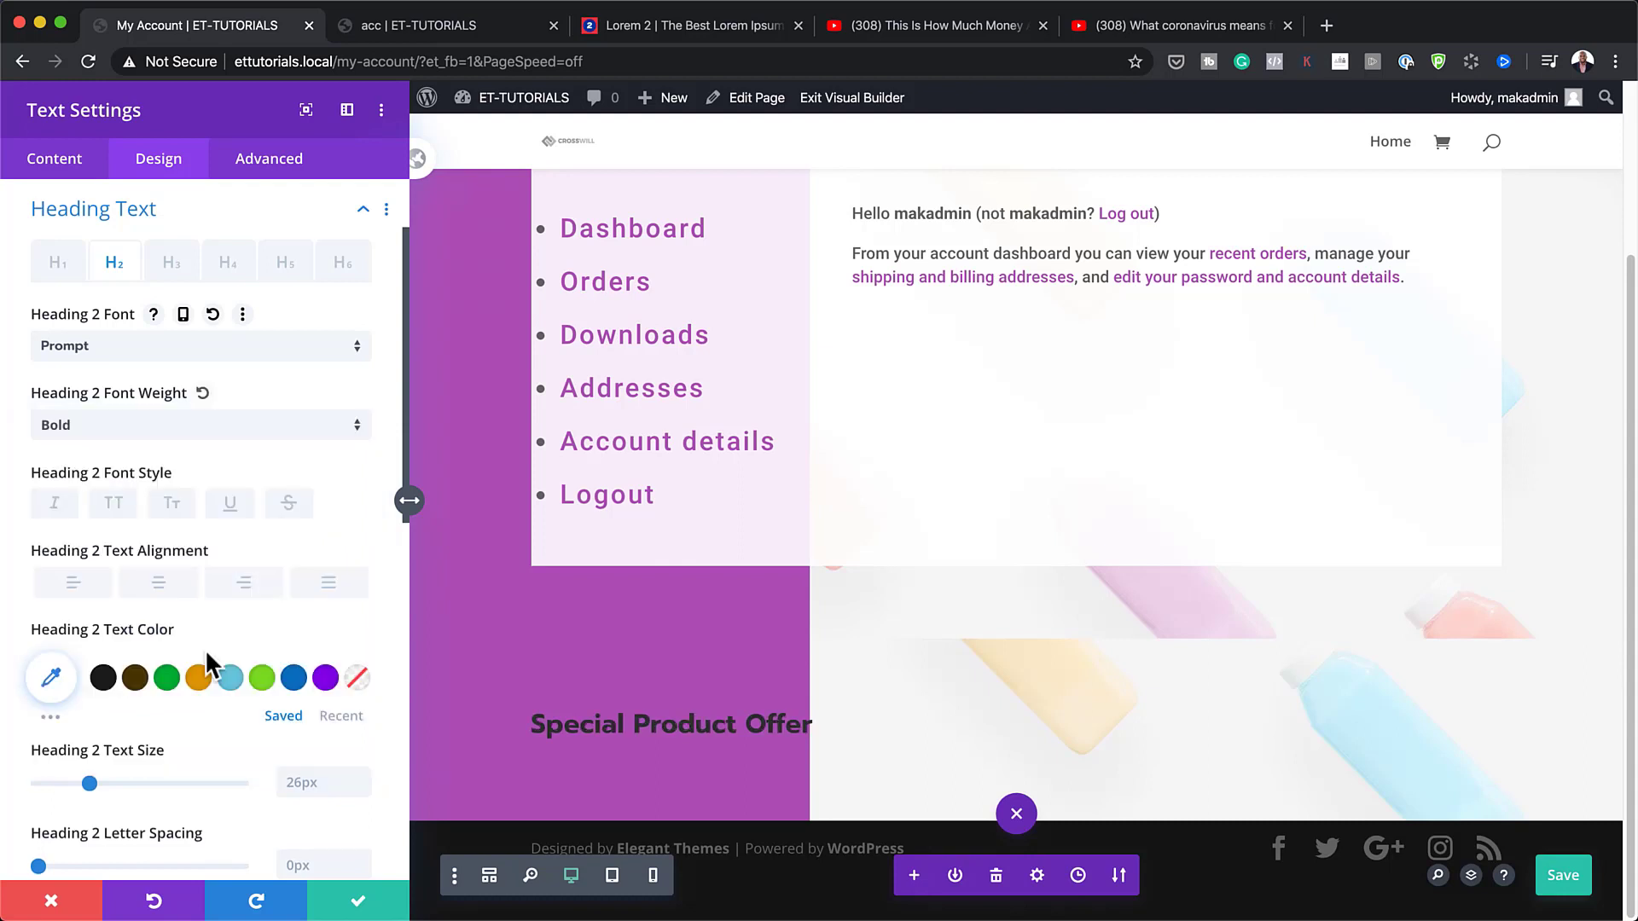
{"action": "left_click", "coordinate": [49, 677]}
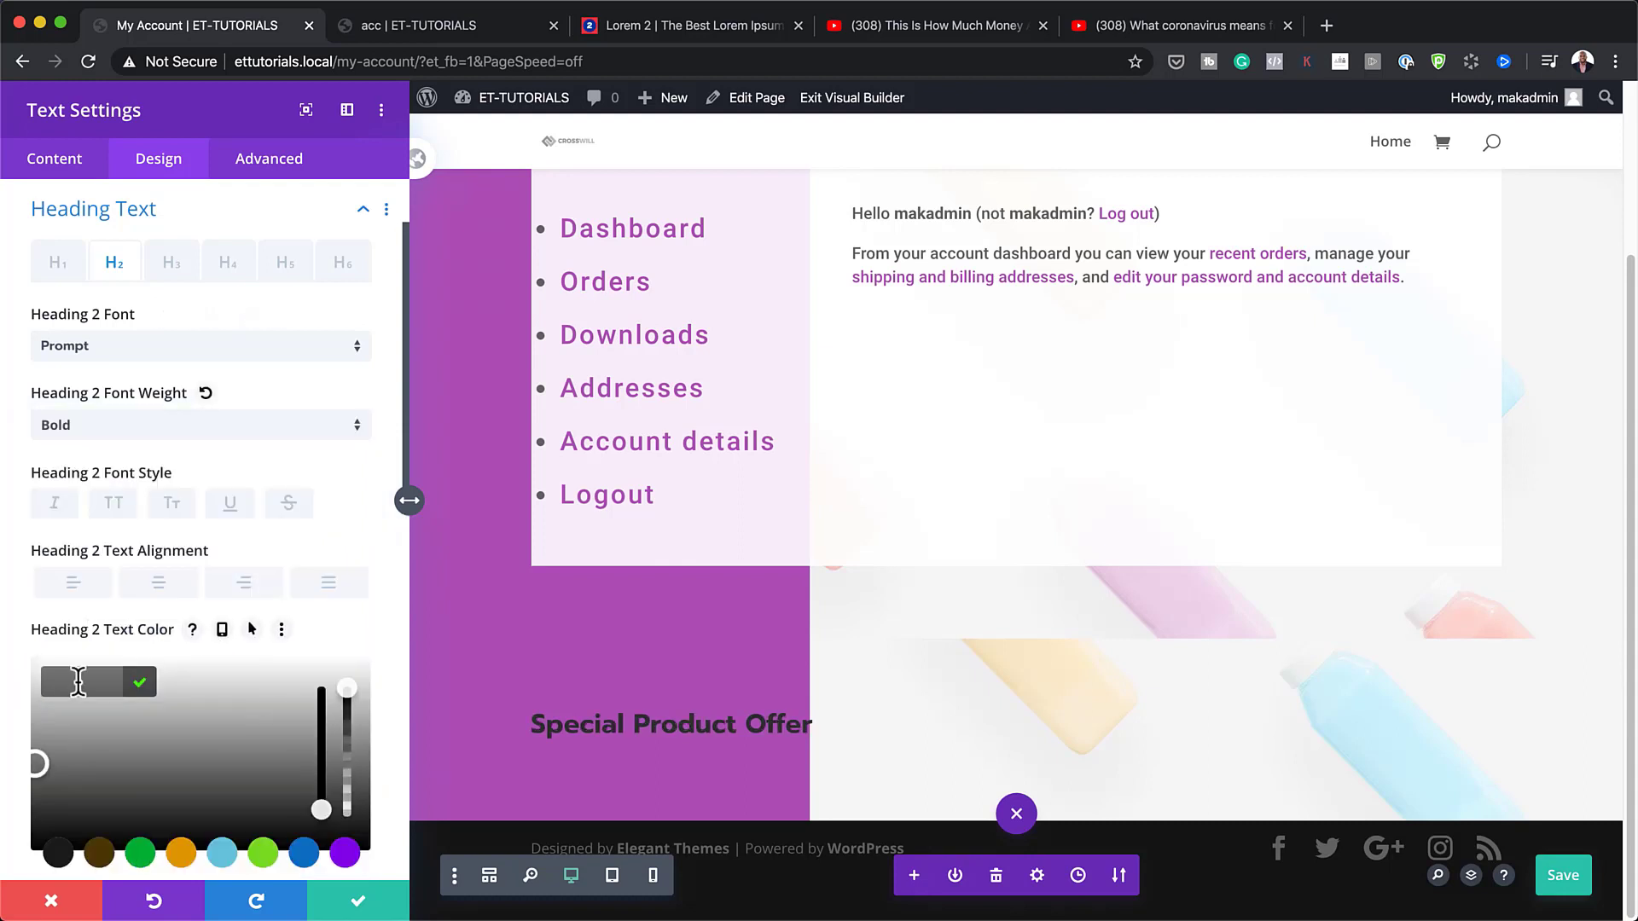
{"action": "key", "text": "super+v"}
- Set the Heading 2 letter spacing to 5px and text size to 56px, and save the Text module
{"action": "scroll", "coordinate": [293, 691], "scroll_direction": "down", "scroll_amount": 5}
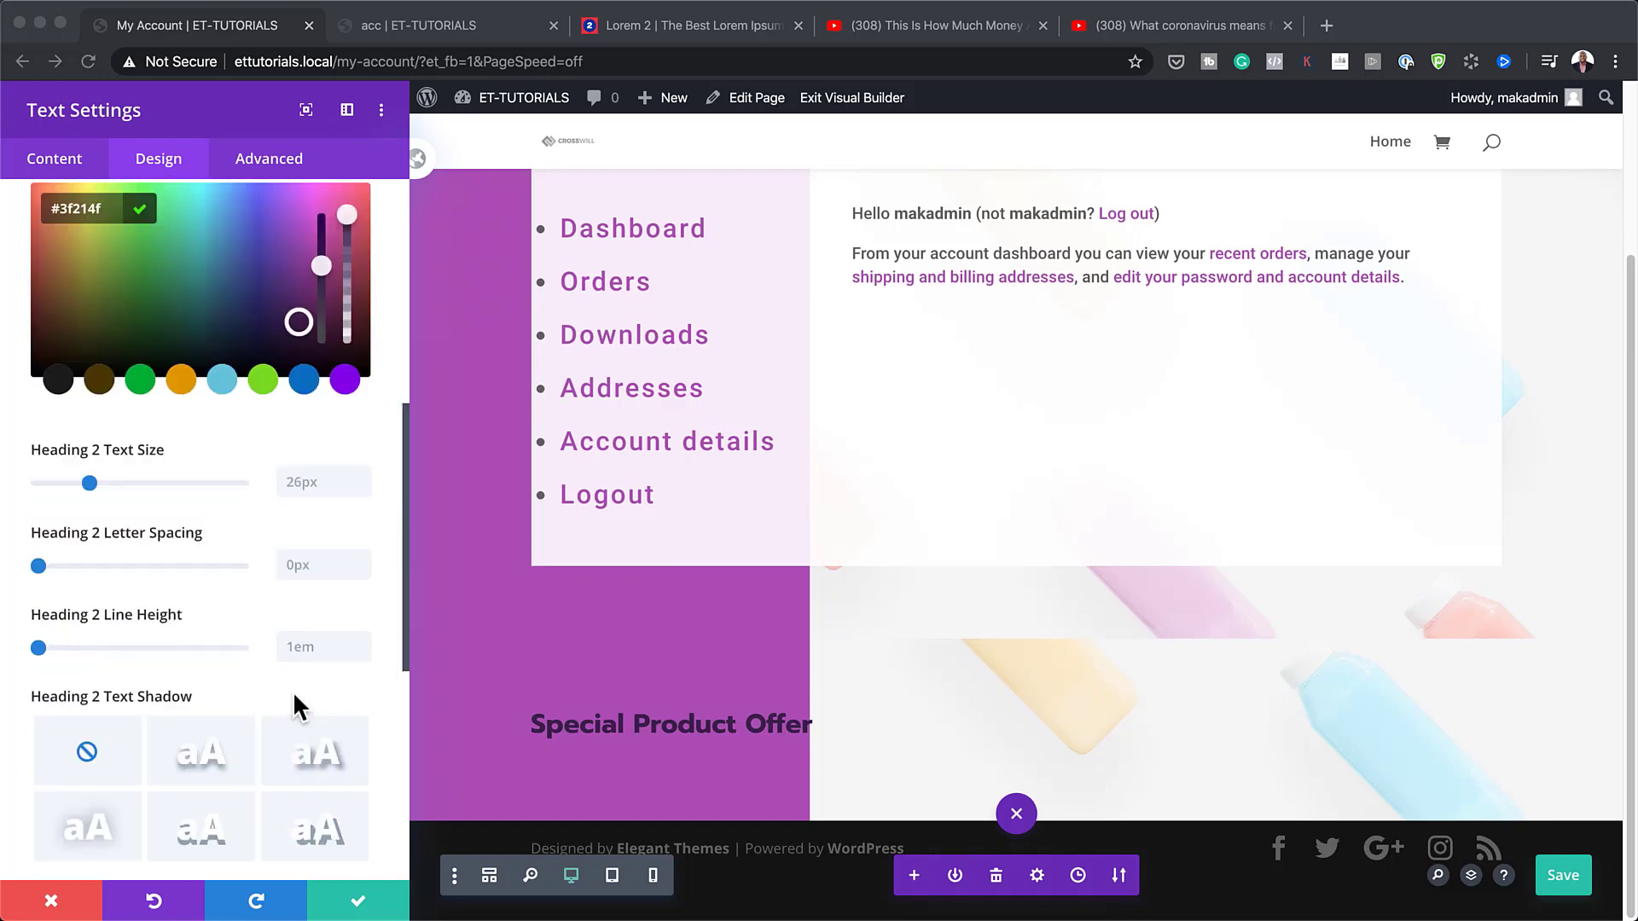
{"action": "left_click", "coordinate": [305, 554]}
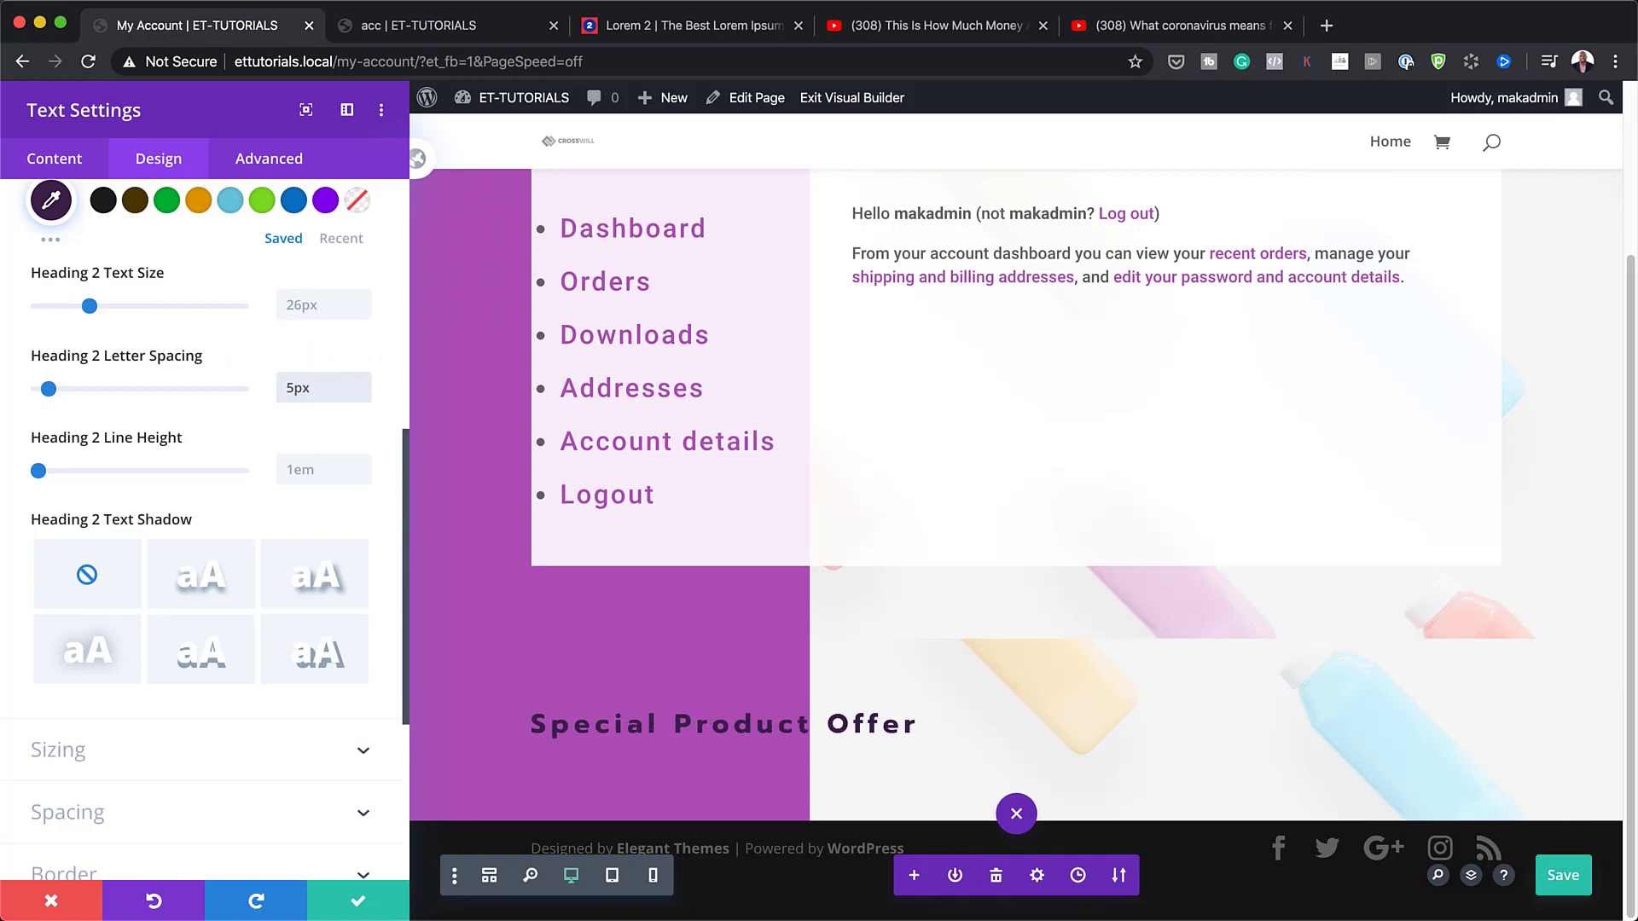
{"action": "scroll", "coordinate": [179, 470], "scroll_direction": "up", "scroll_amount": 1}
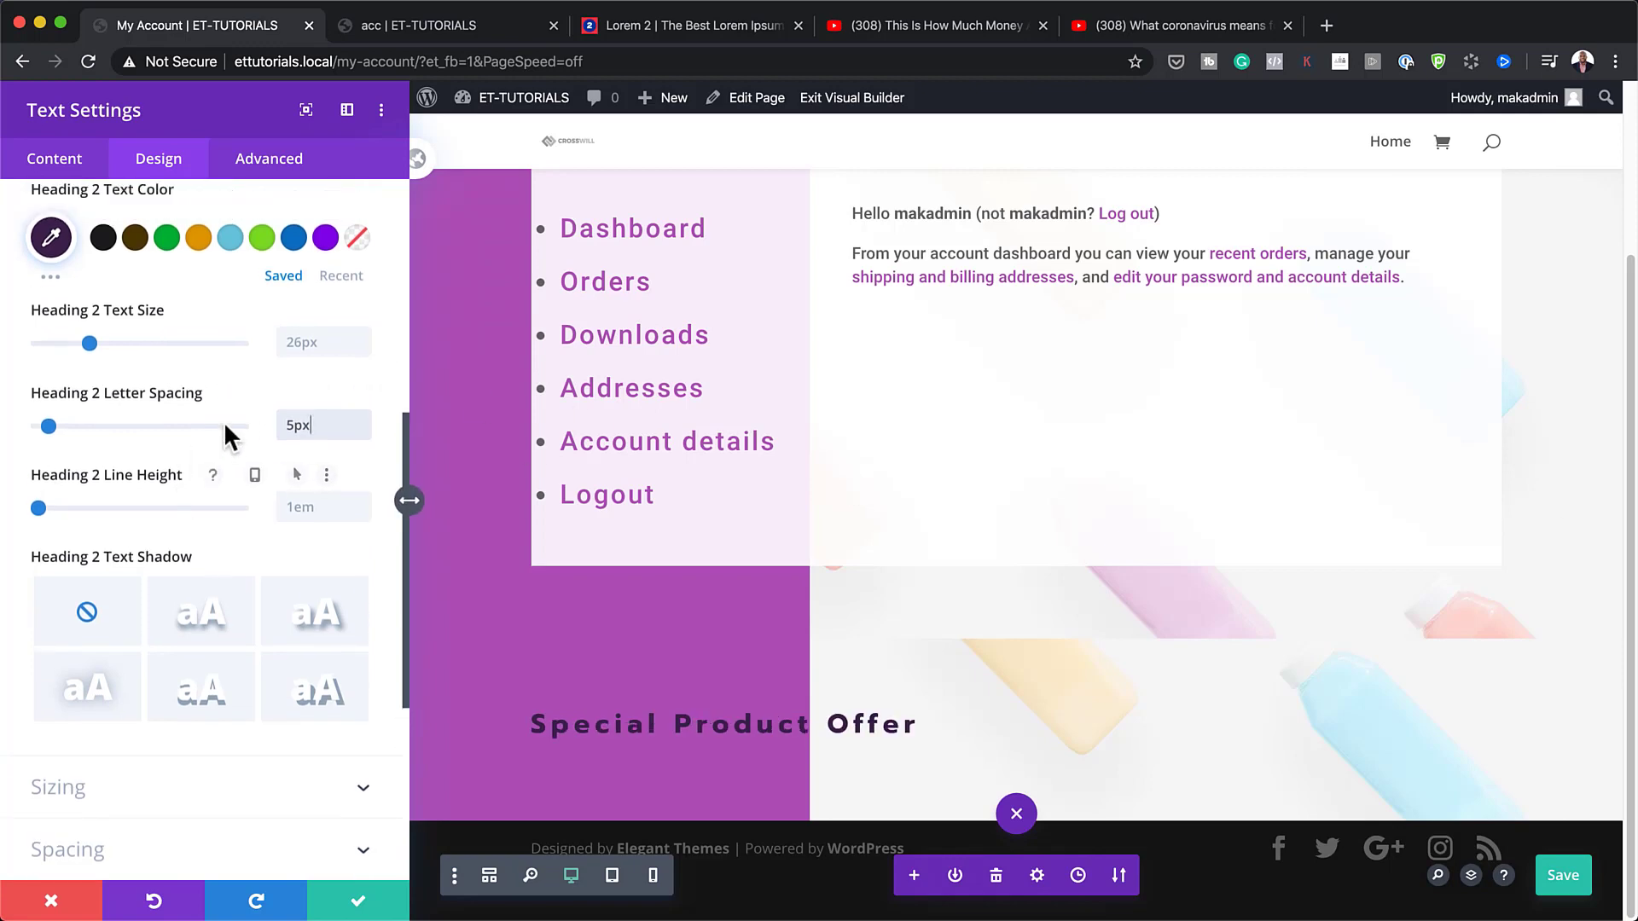
{"action": "left_click", "coordinate": [315, 341]}
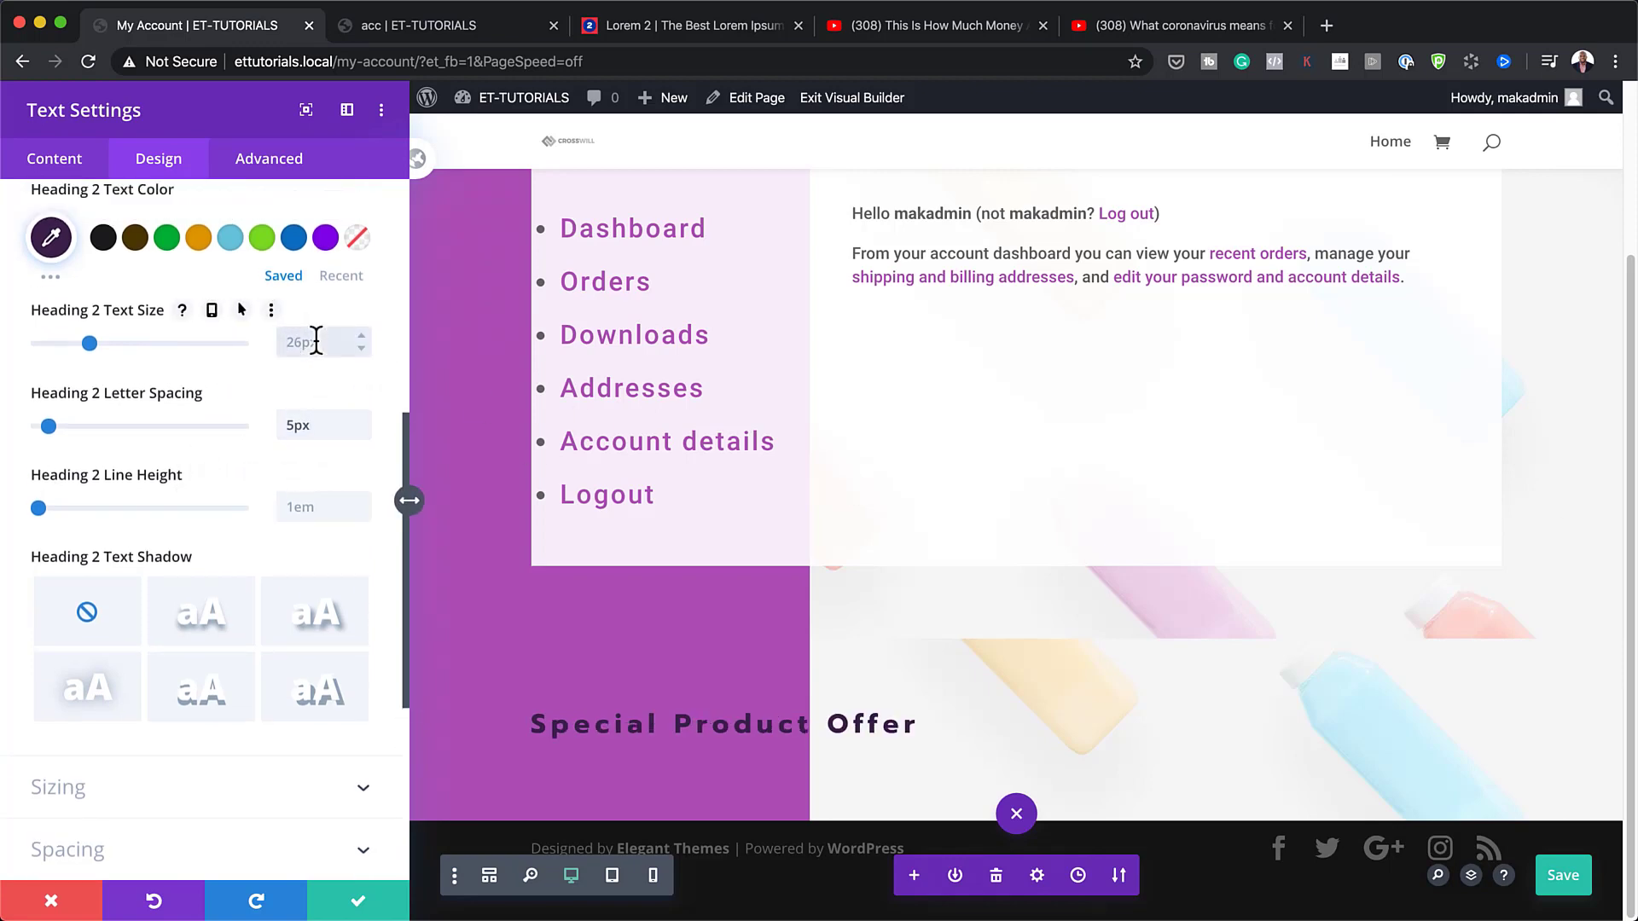
{"action": "type", "text": "56"}
{"action": "key", "text": "Return"}
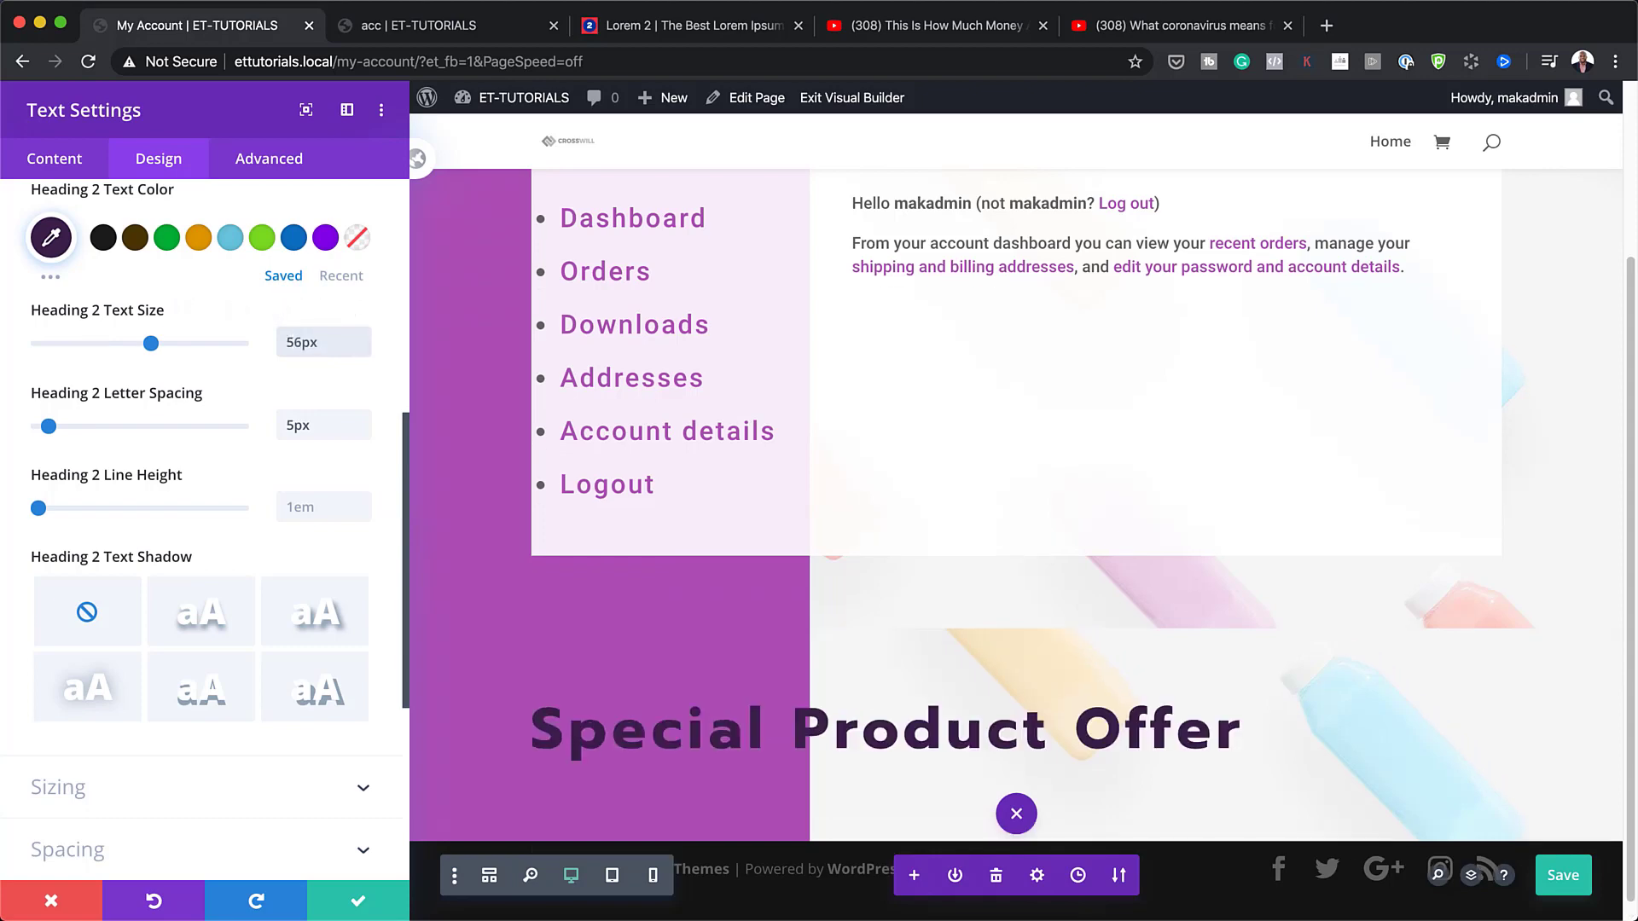
{"action": "left_click", "coordinate": [360, 903]}
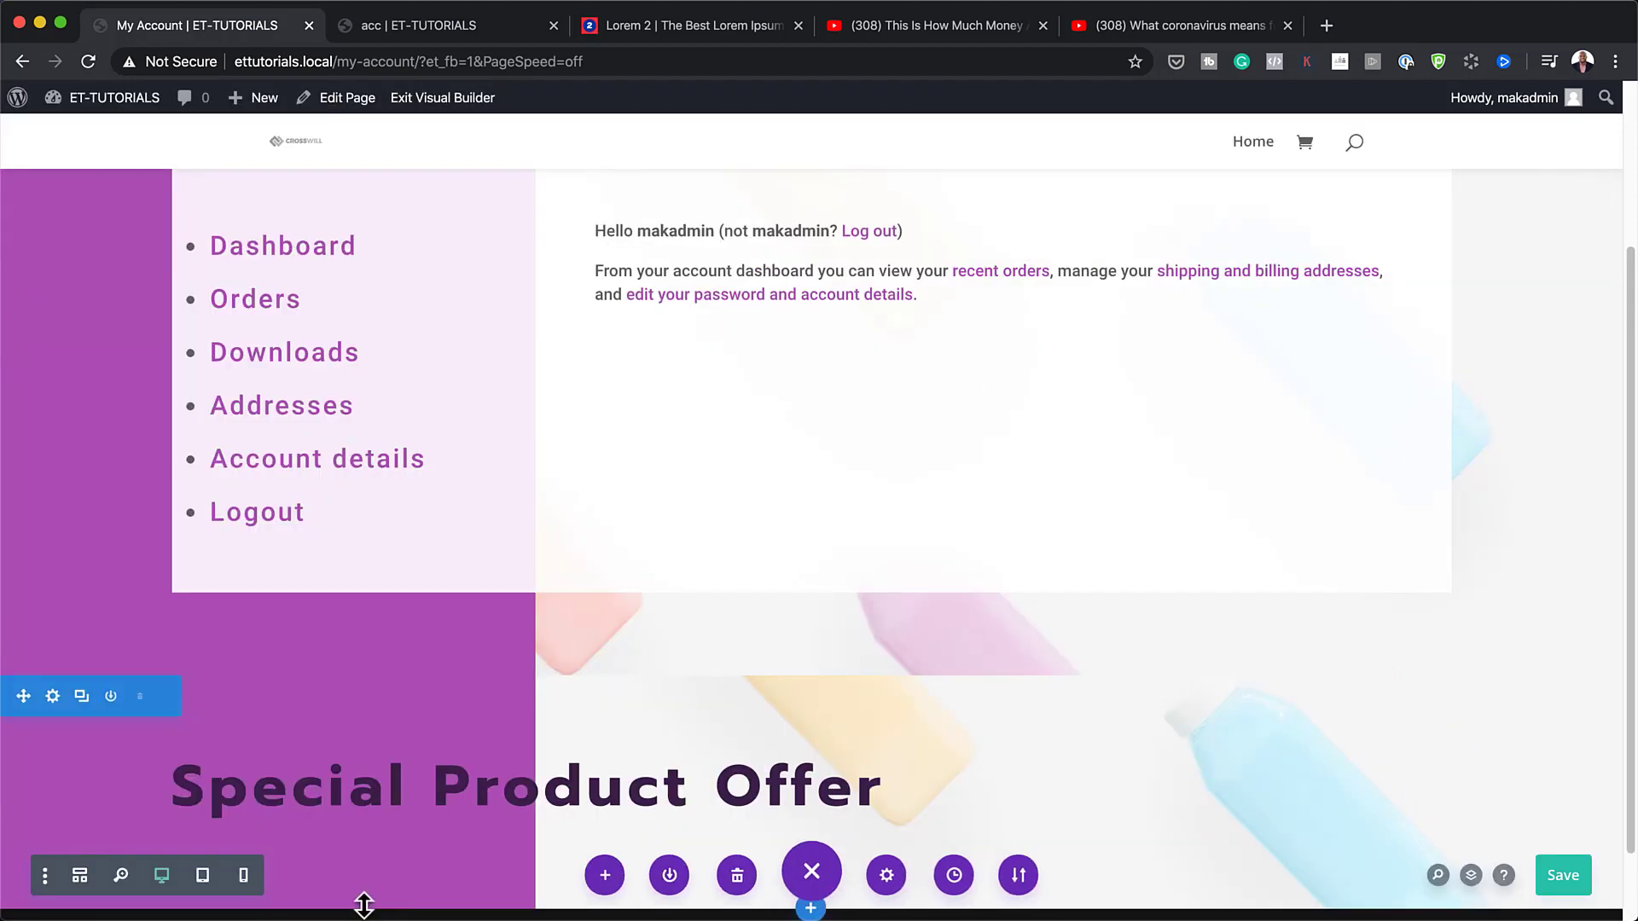
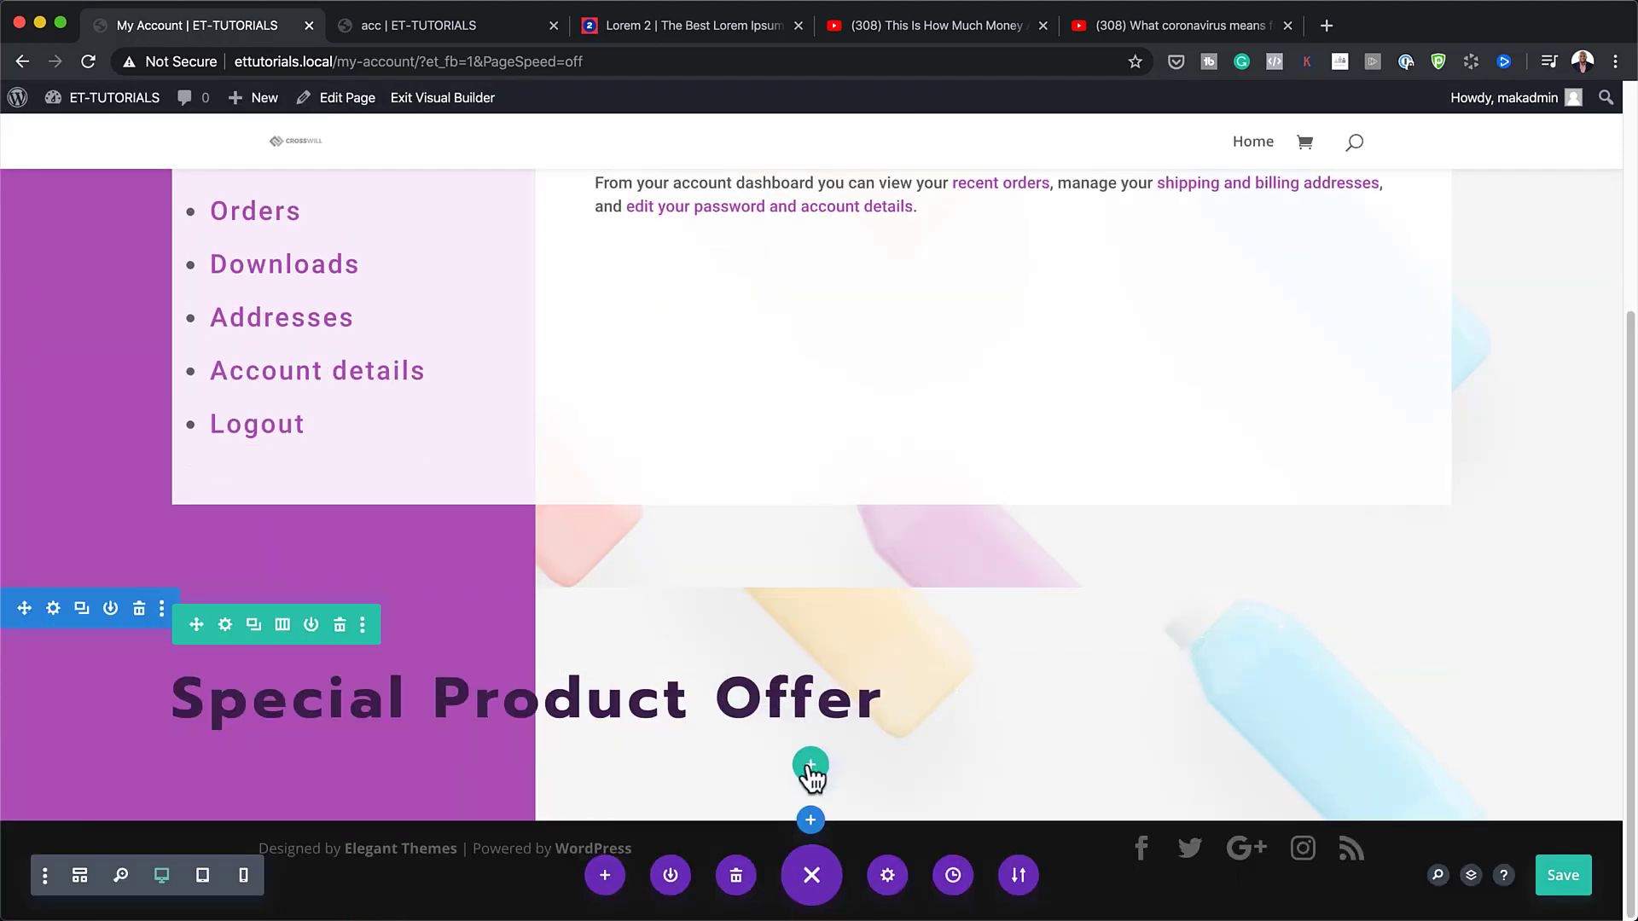
- Insert a one-third/two-thirds row below the heading and add a Woo Images module to its narrow column
{"action": "left_click", "coordinate": [810, 765]}
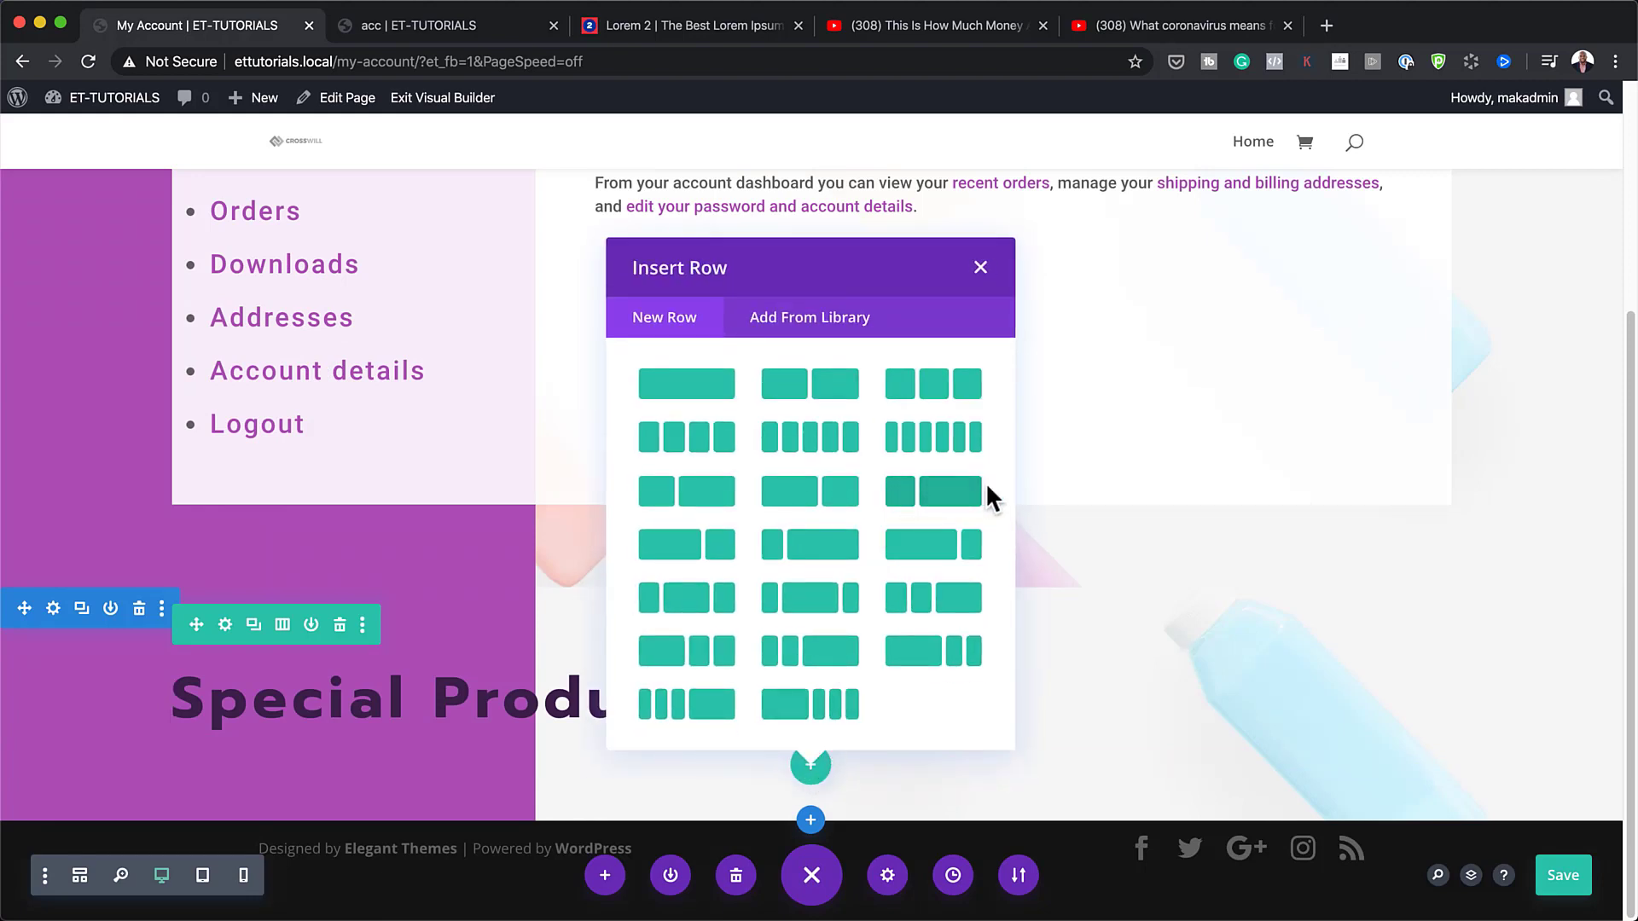
{"action": "left_click", "coordinate": [954, 492]}
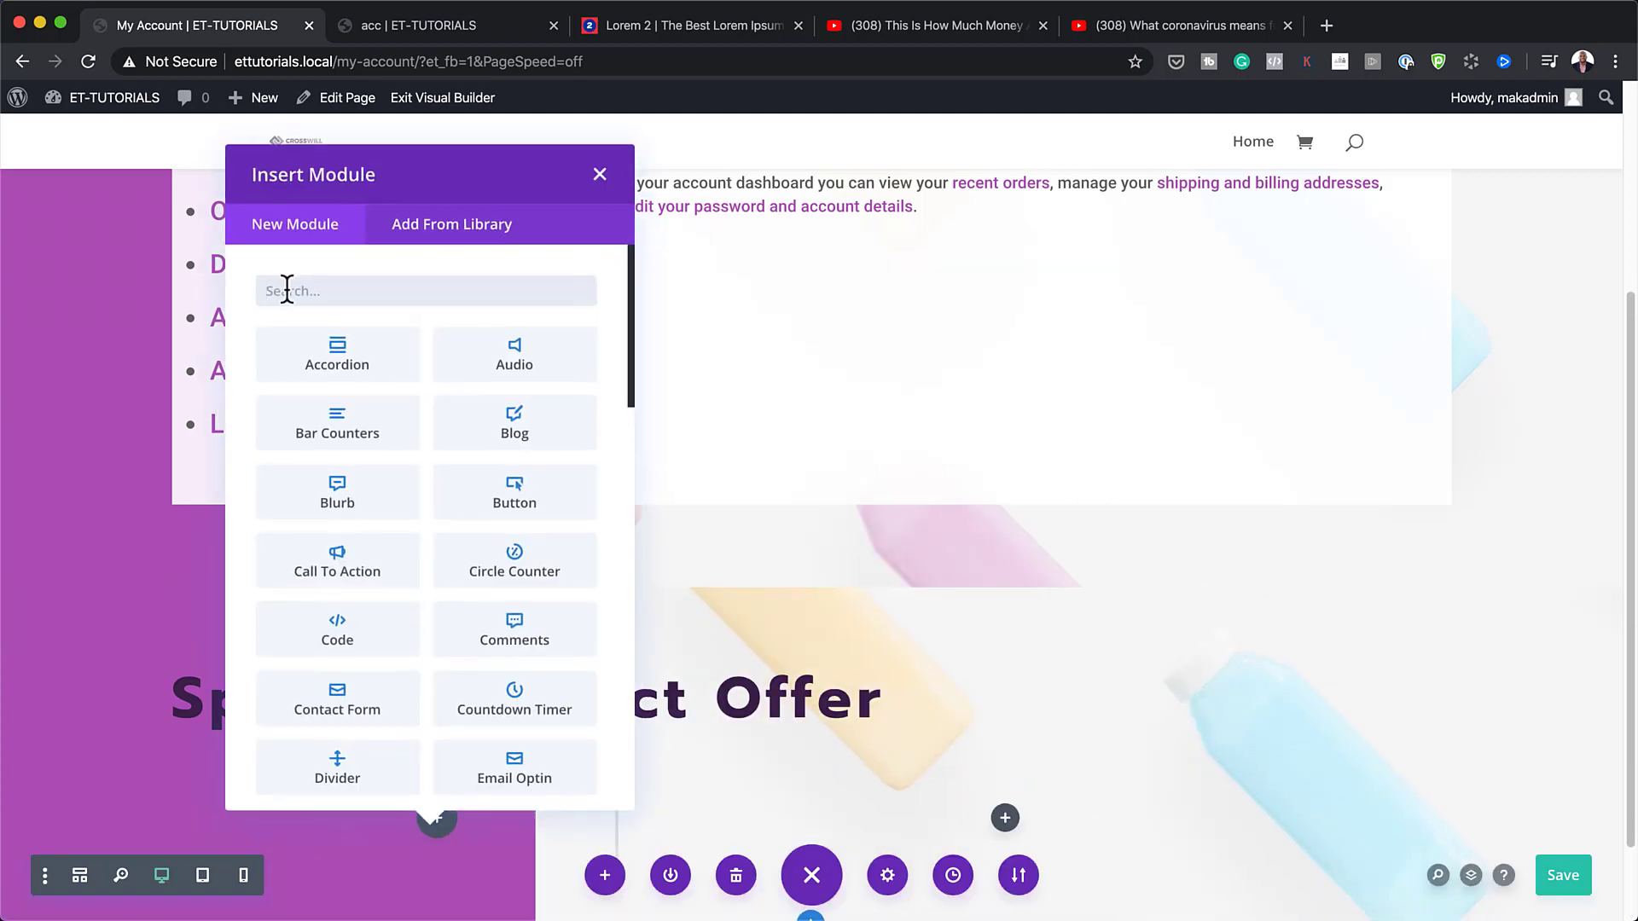
{"action": "type", "text": "woo"}
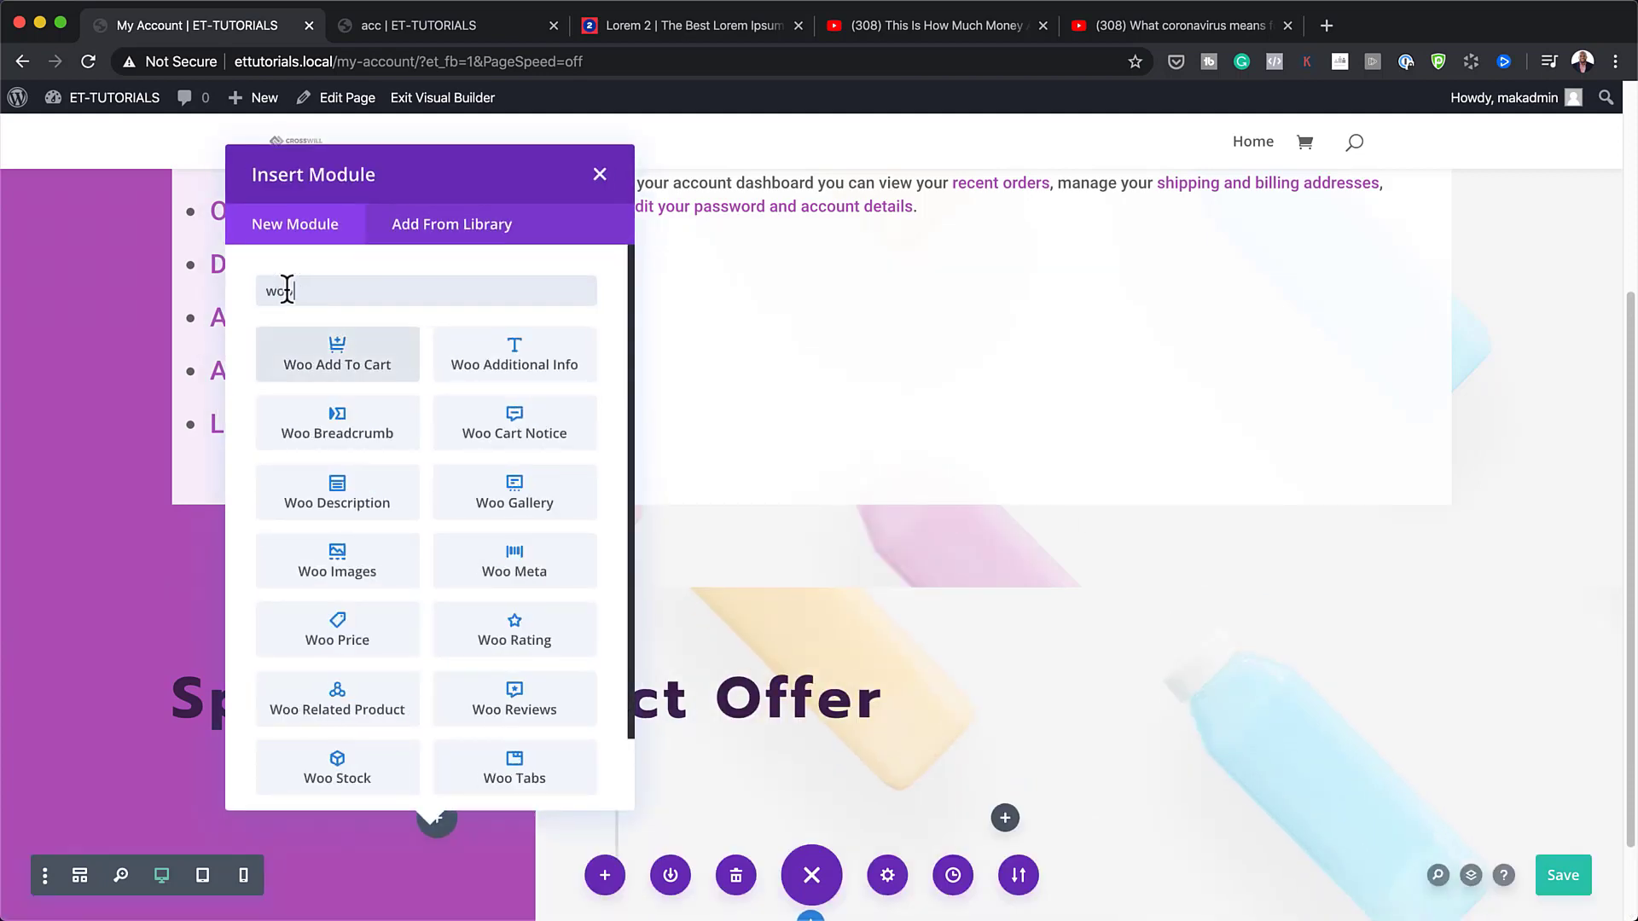
{"action": "type", "text": " ima"}
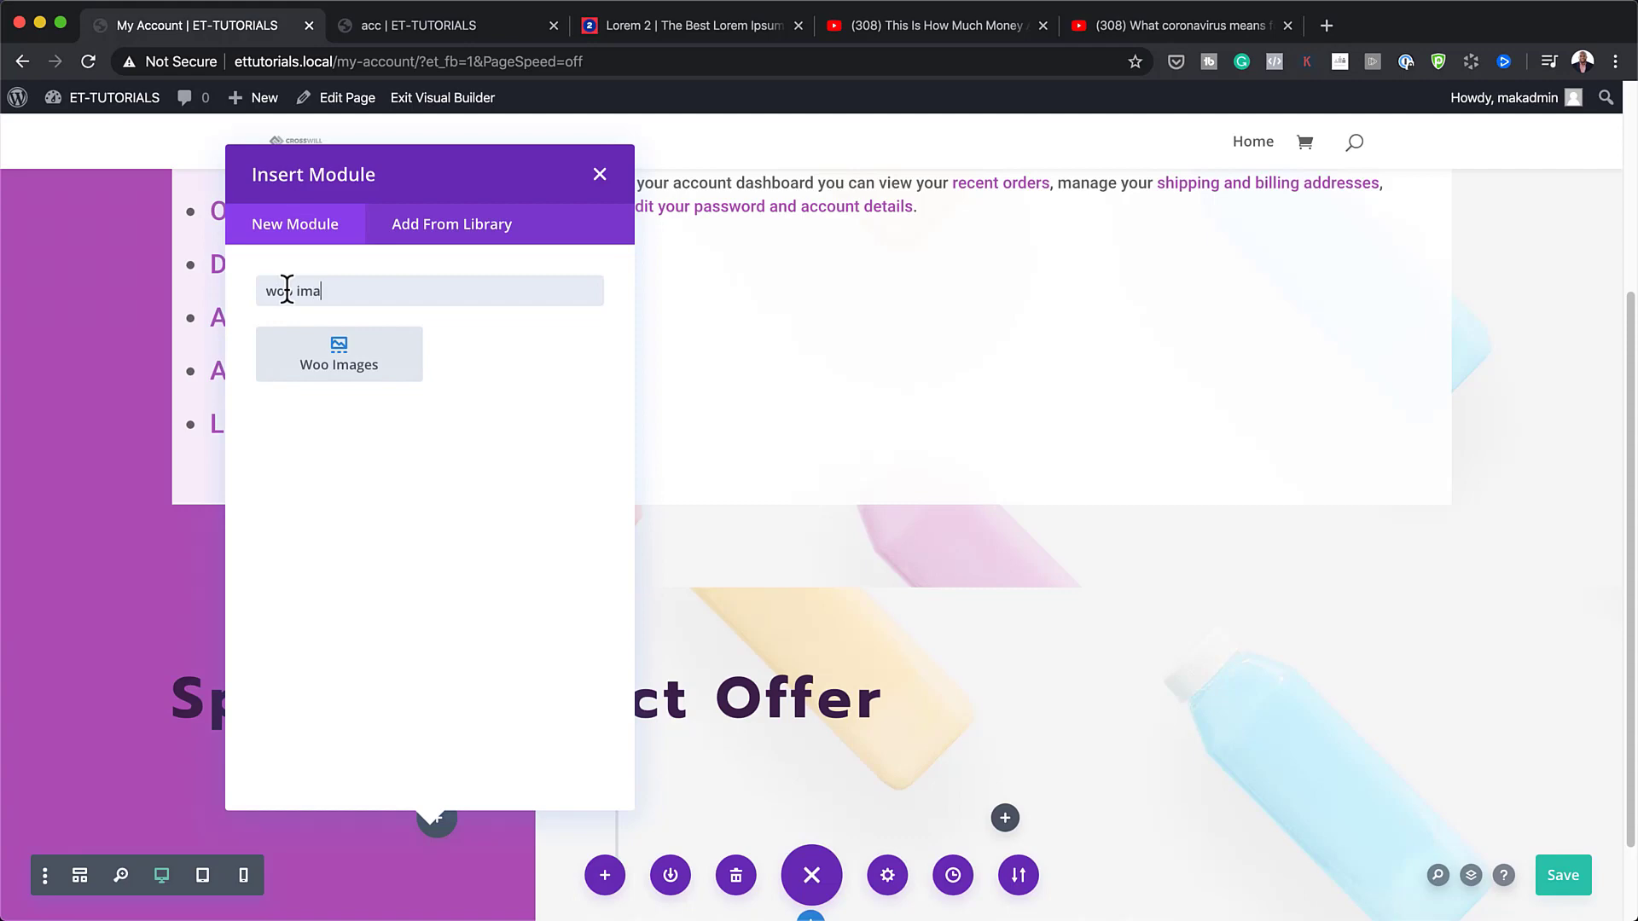
{"action": "left_click", "coordinate": [345, 373]}
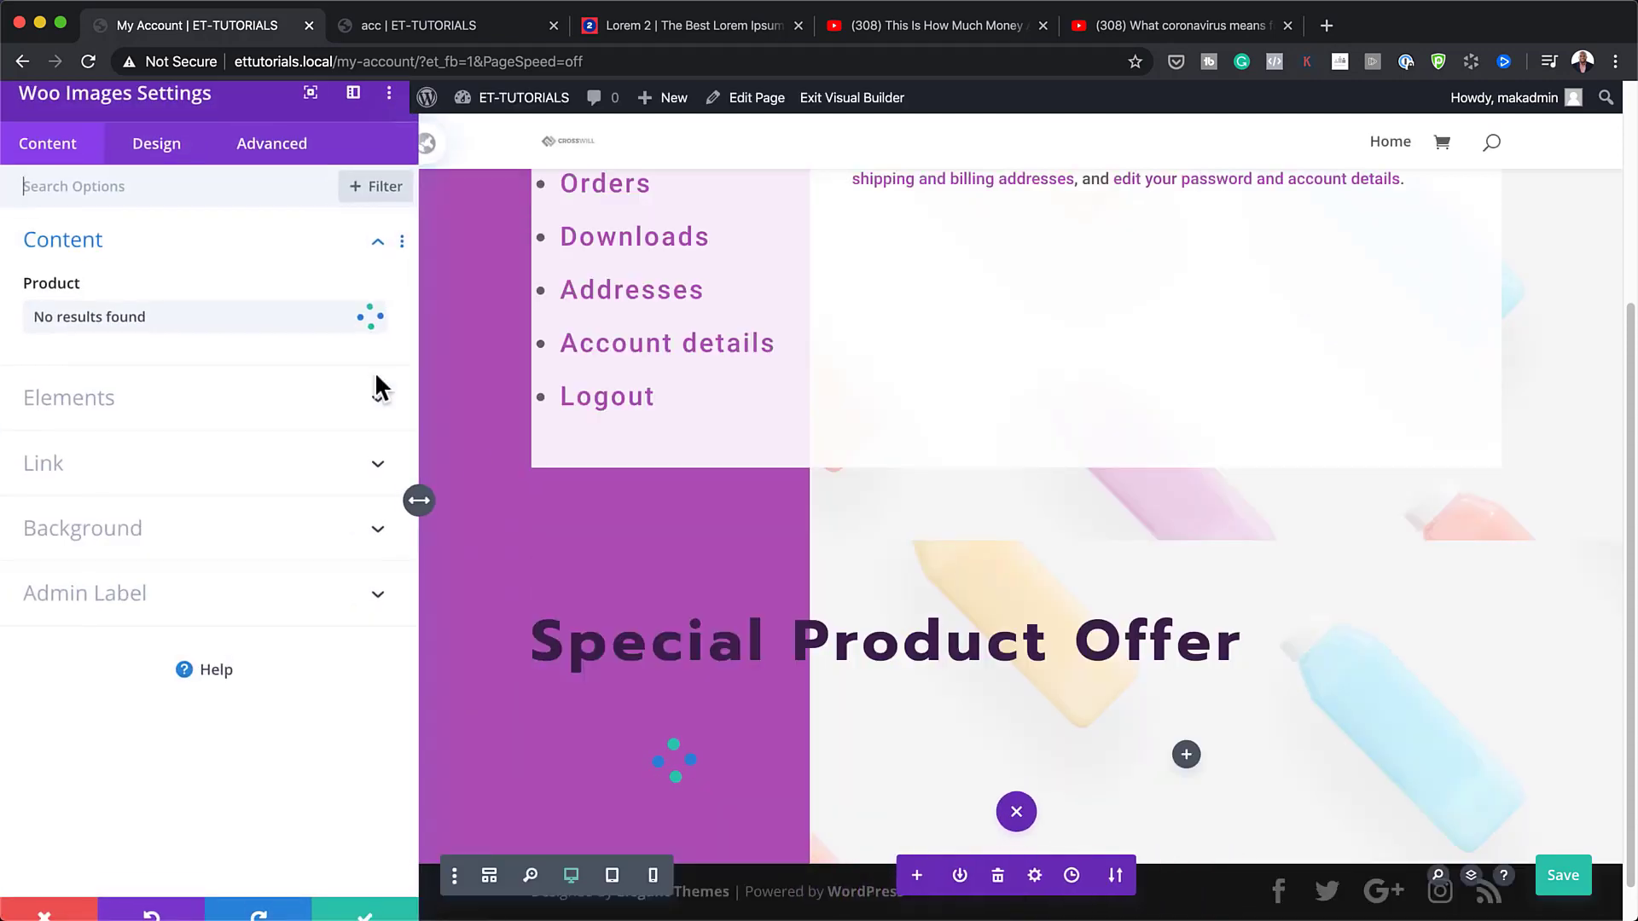
- Choose Hoodie with Zipper as the product shown by the Woo Images module
{"action": "scroll", "coordinate": [540, 572], "scroll_direction": "down", "scroll_amount": 1}
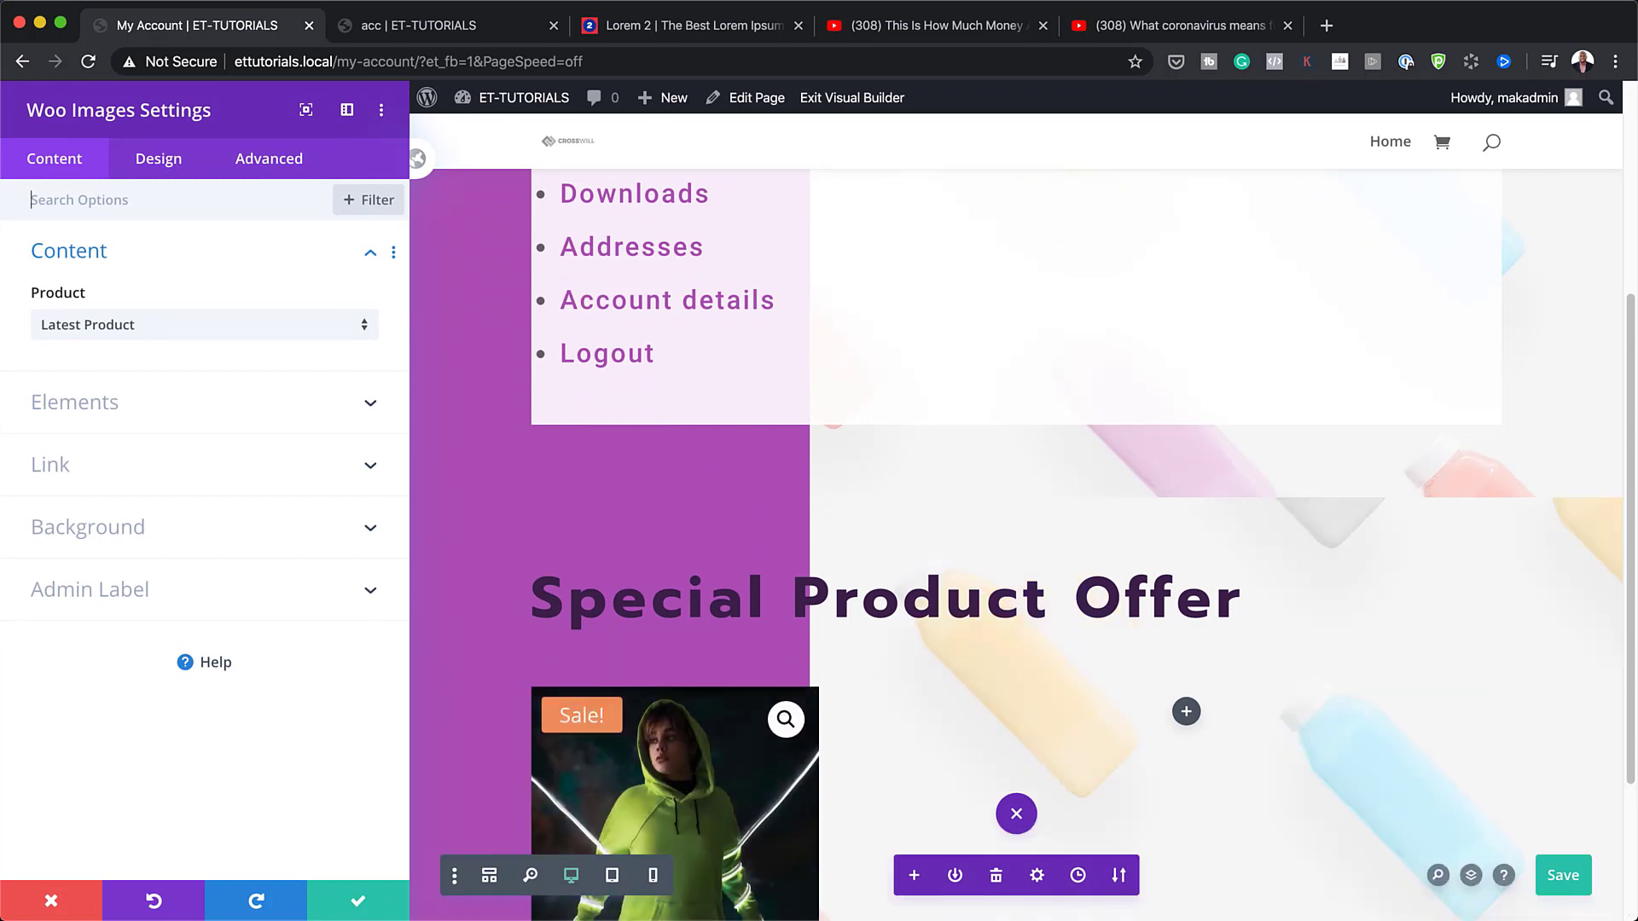
{"action": "scroll", "coordinate": [867, 669], "scroll_direction": "down", "scroll_amount": 5}
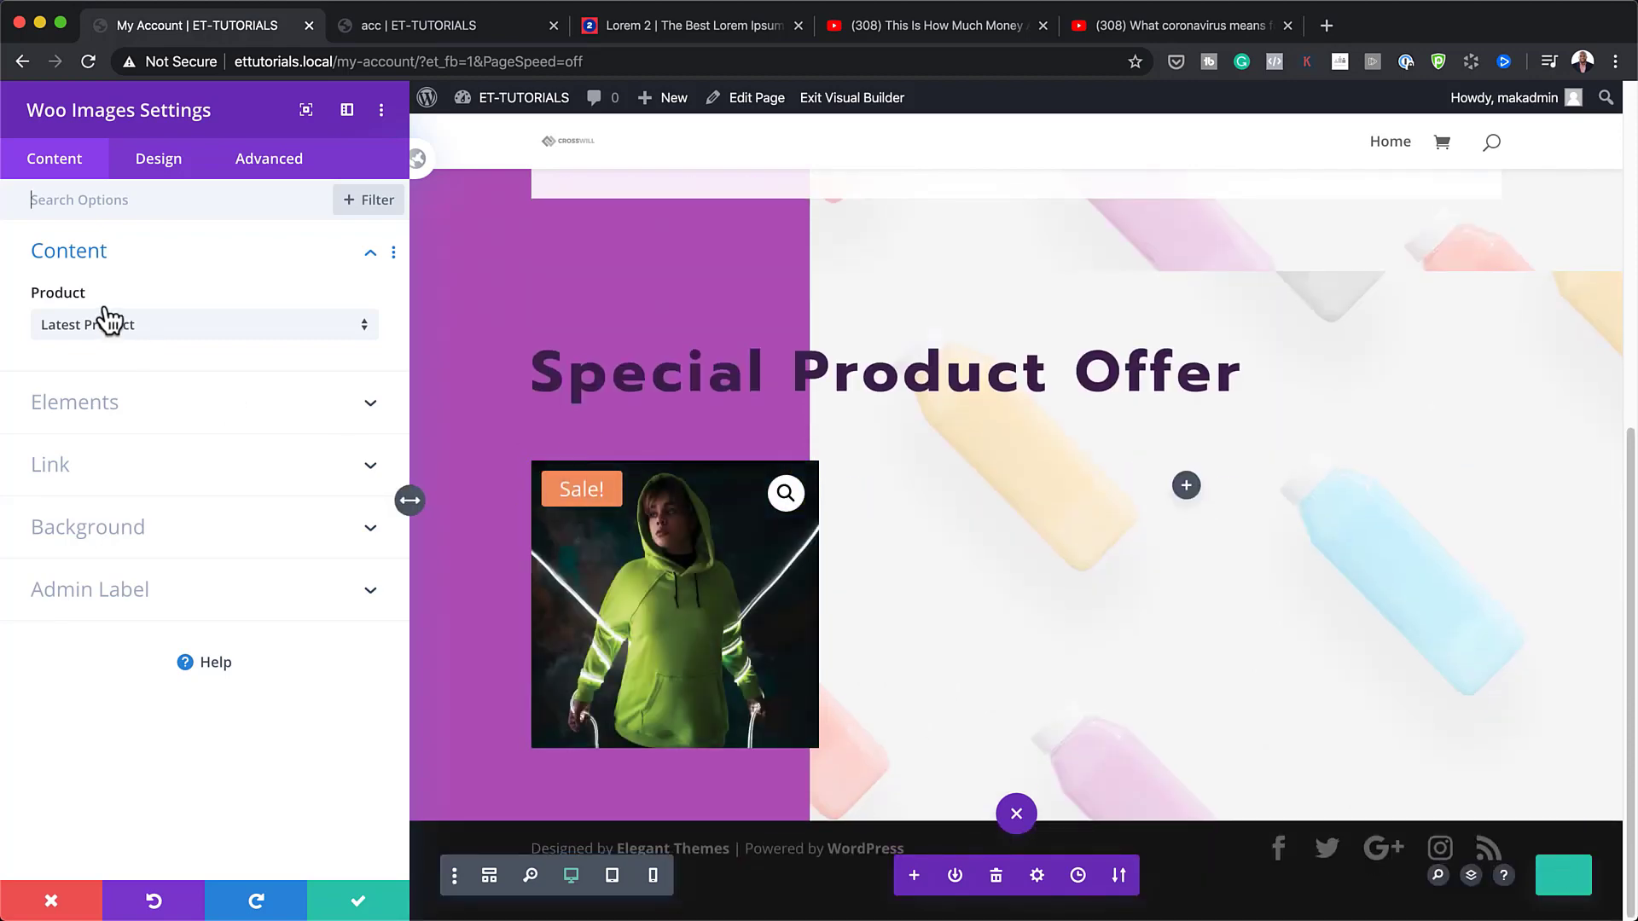
{"action": "left_click", "coordinate": [209, 333]}
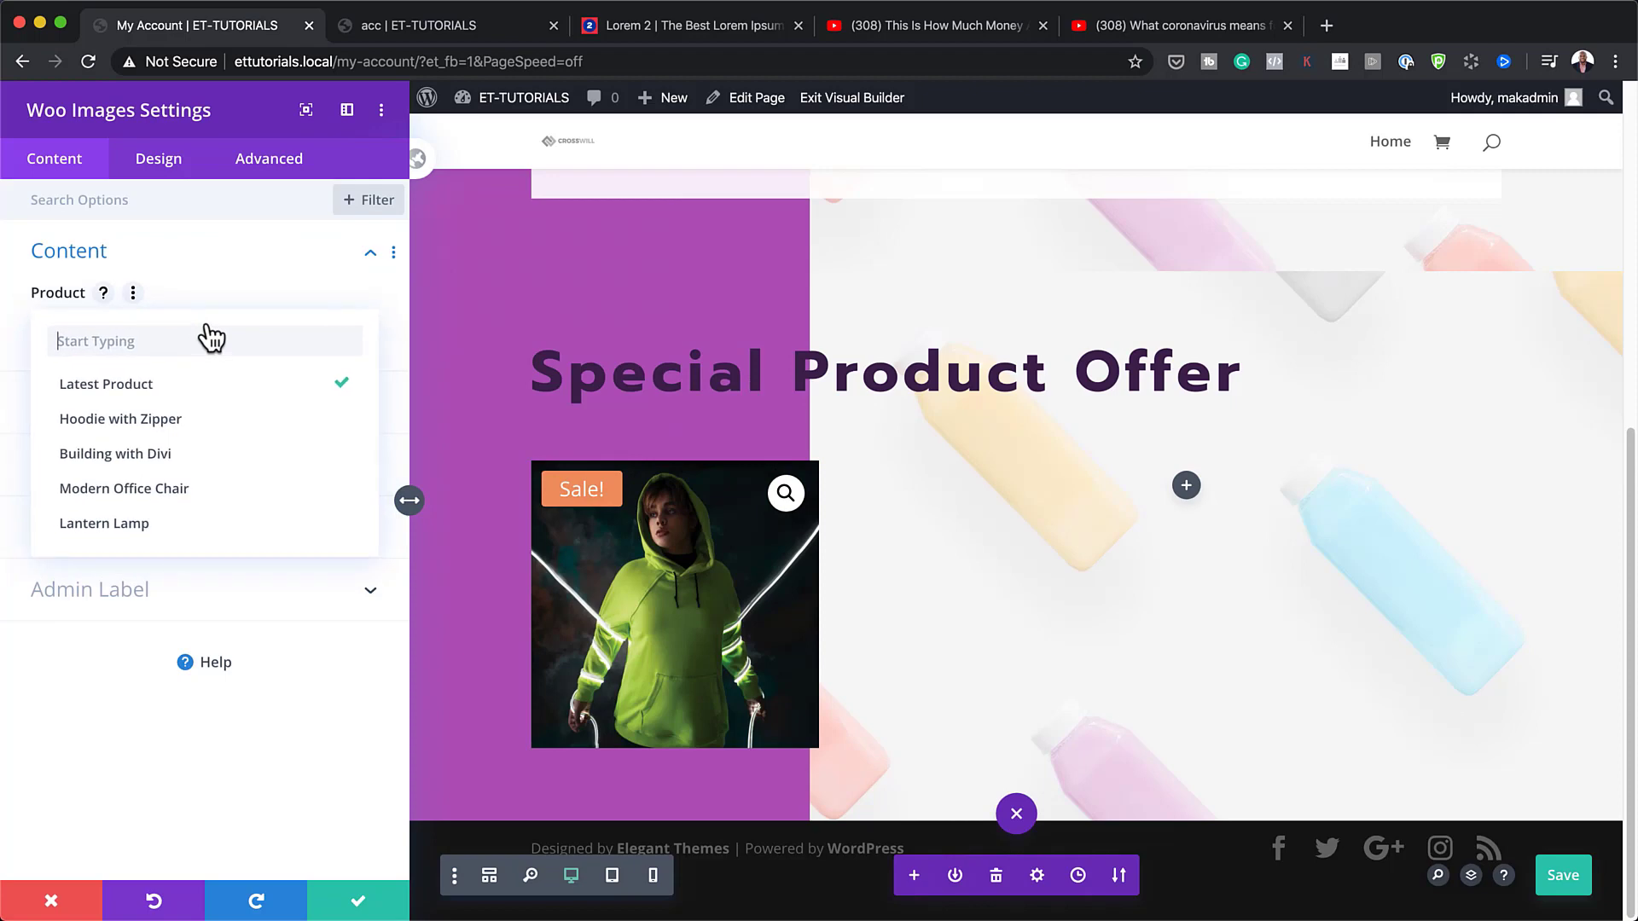
{"action": "left_click", "coordinate": [209, 419]}
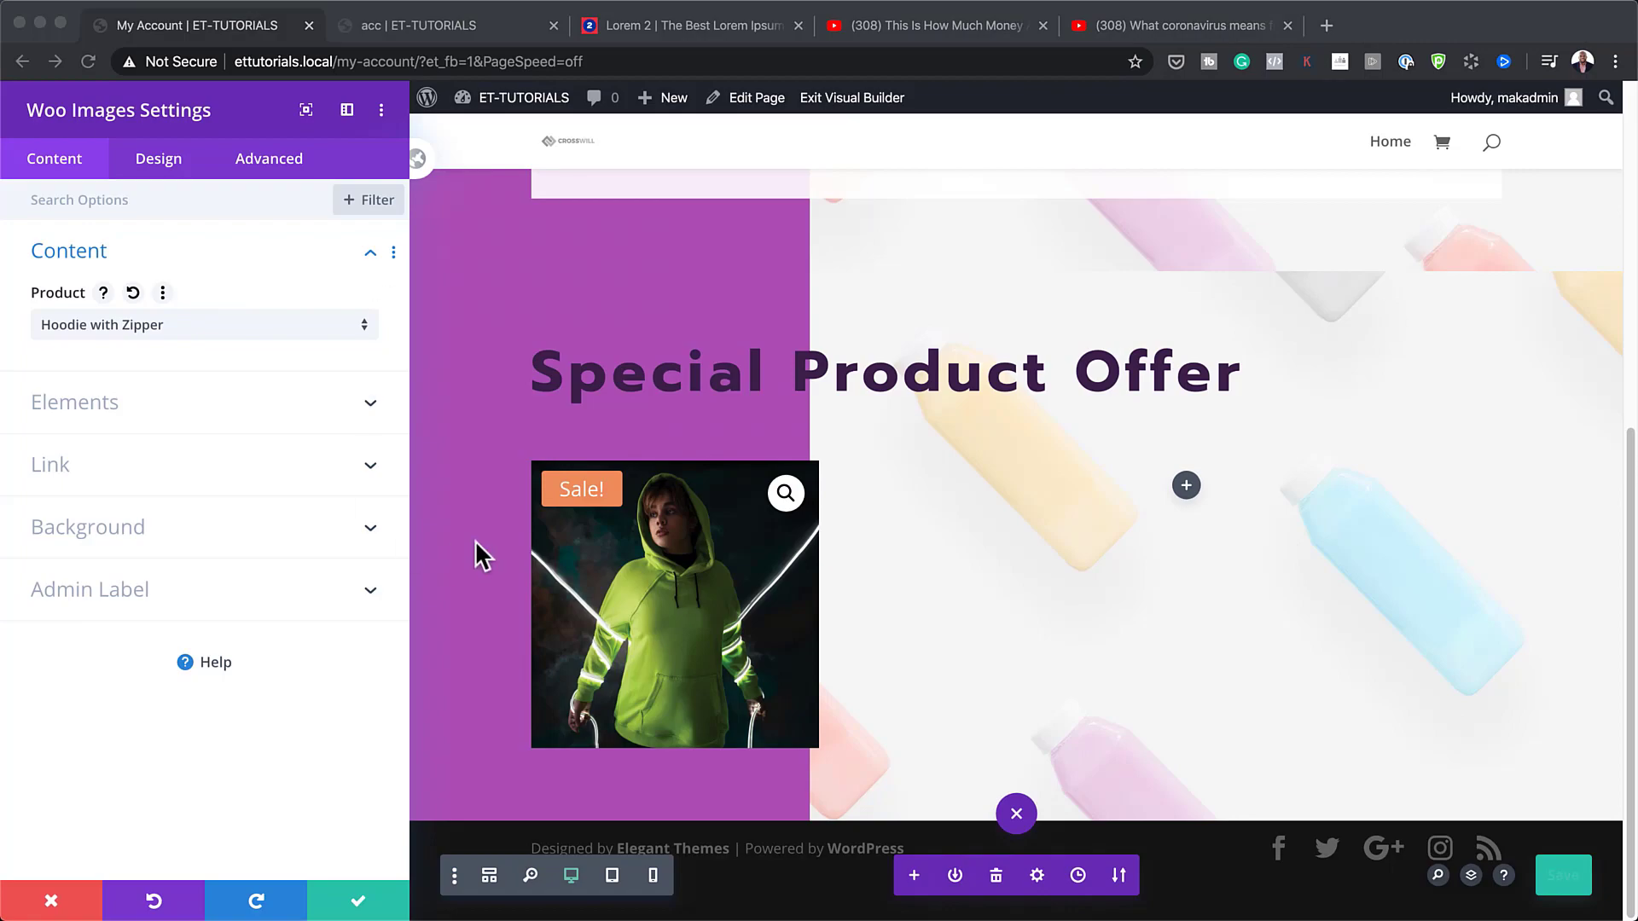
- Set the product image's sale badge color to #f1be51
{"action": "left_click", "coordinate": [159, 162]}
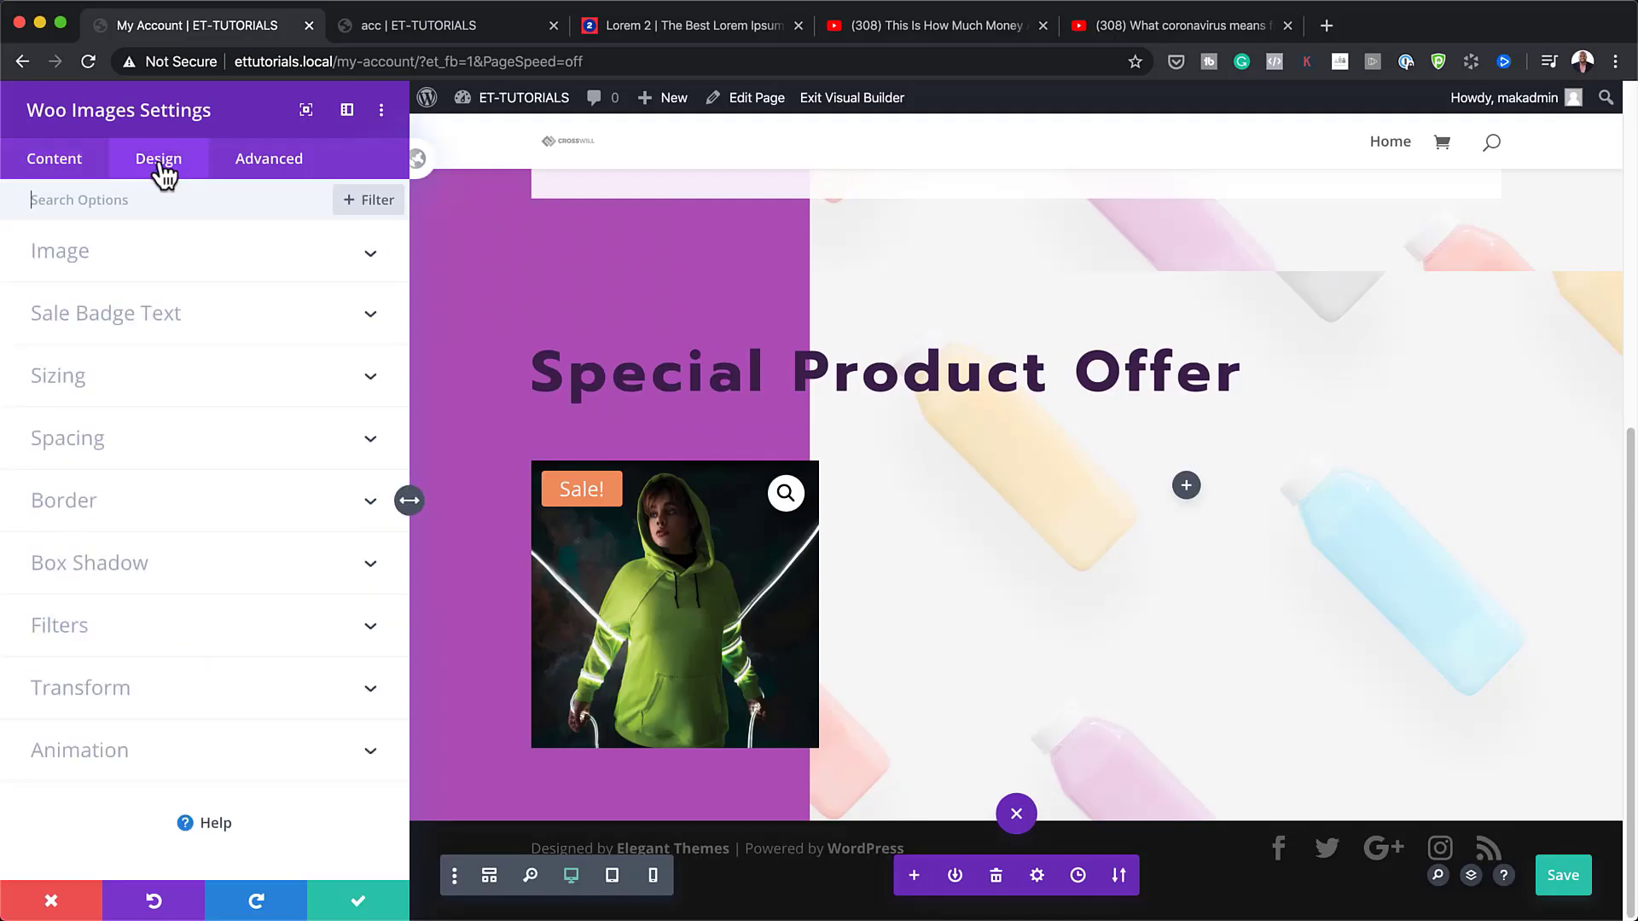
{"action": "left_click", "coordinate": [142, 312]}
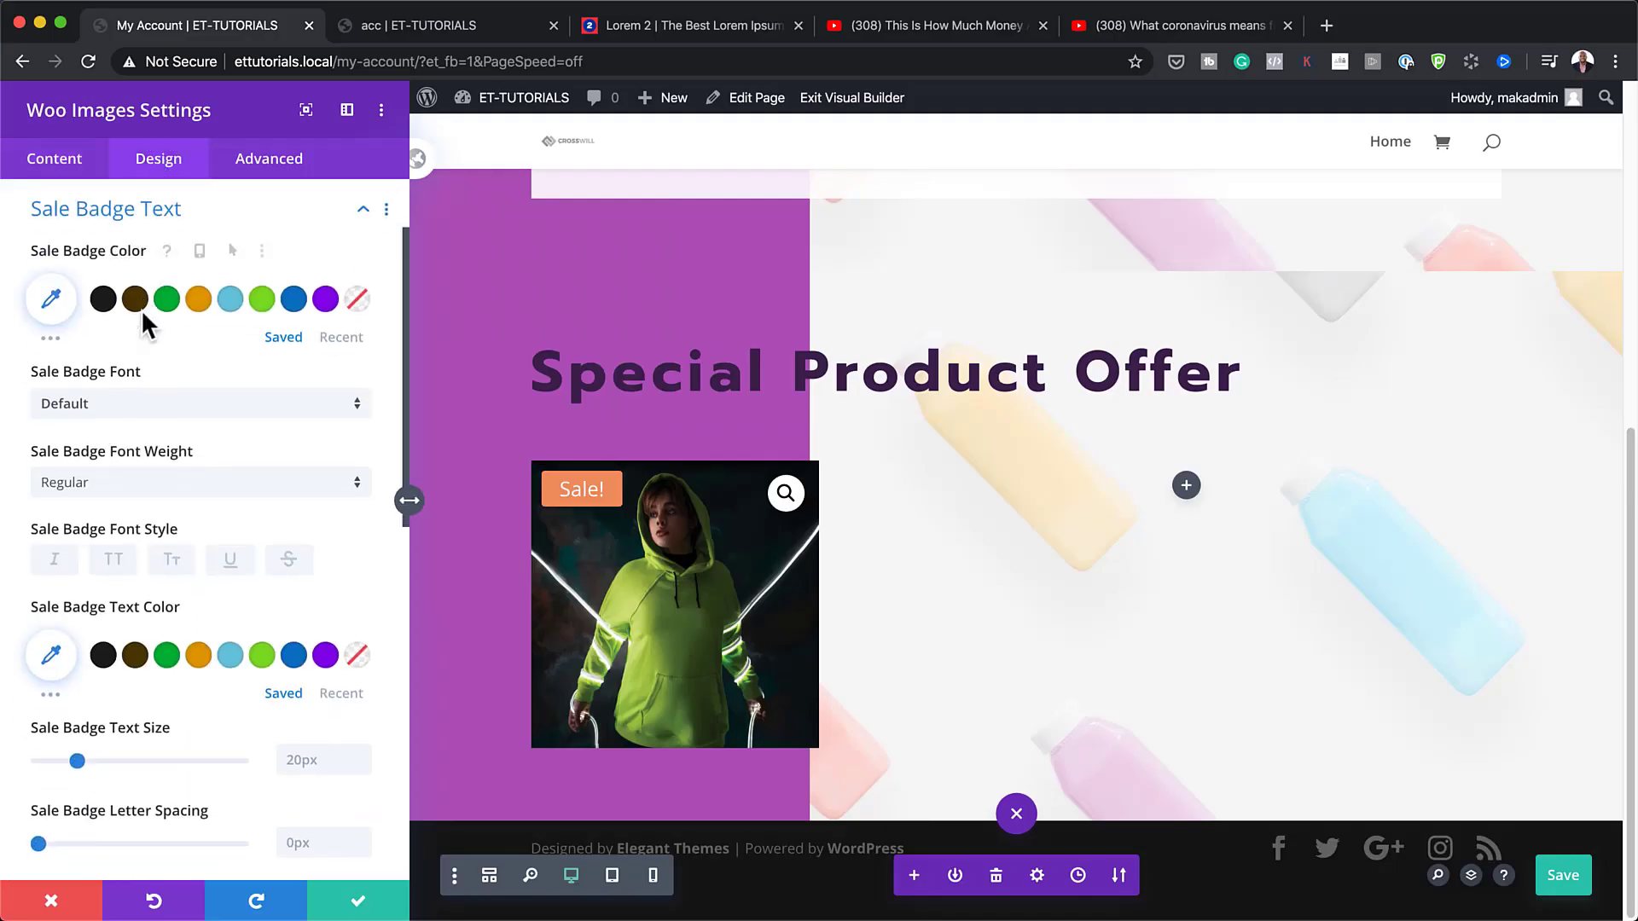
{"action": "left_click", "coordinate": [50, 304]}
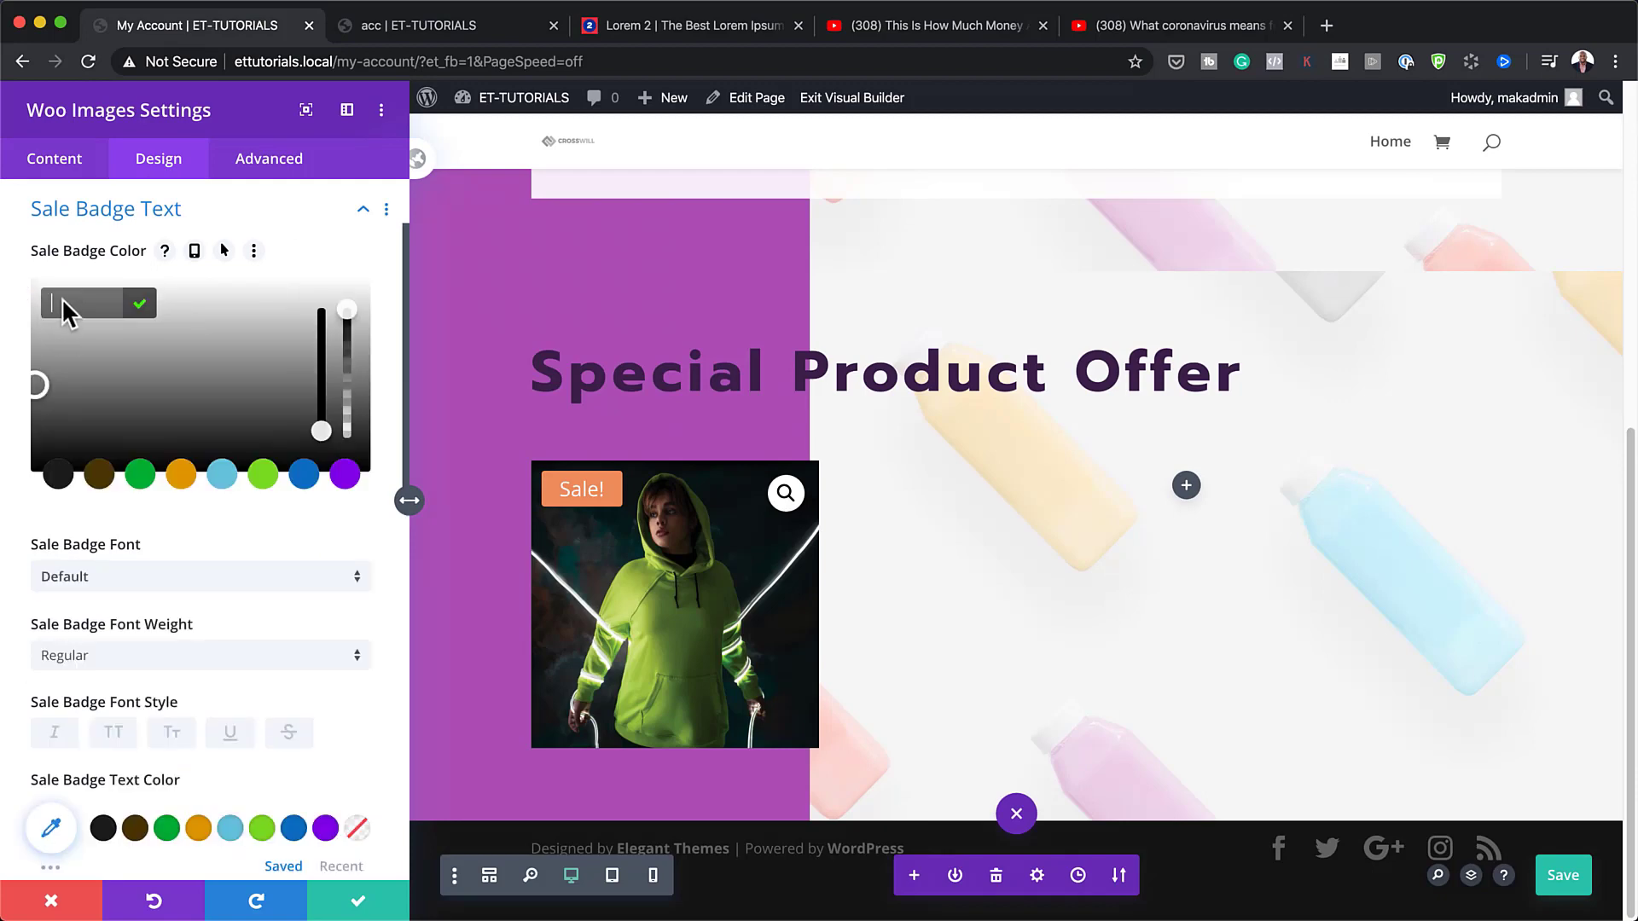
{"action": "type", "text": "#f1be51"}
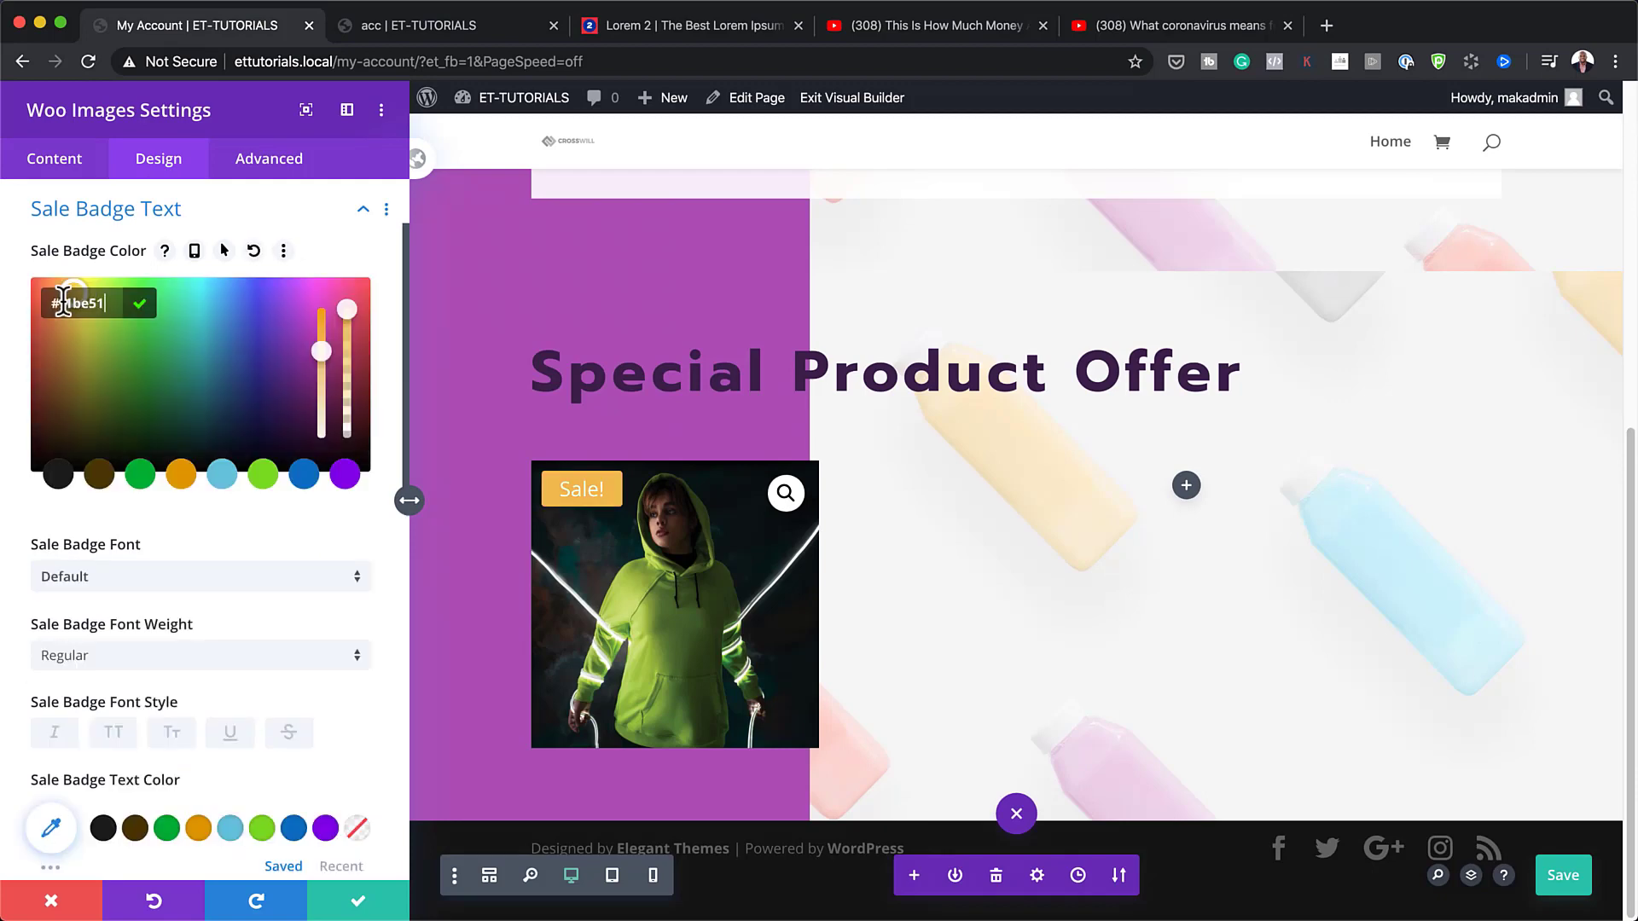
- Set the sale badge font to Roboto with the uppercase font style
{"action": "left_click", "coordinate": [152, 584]}
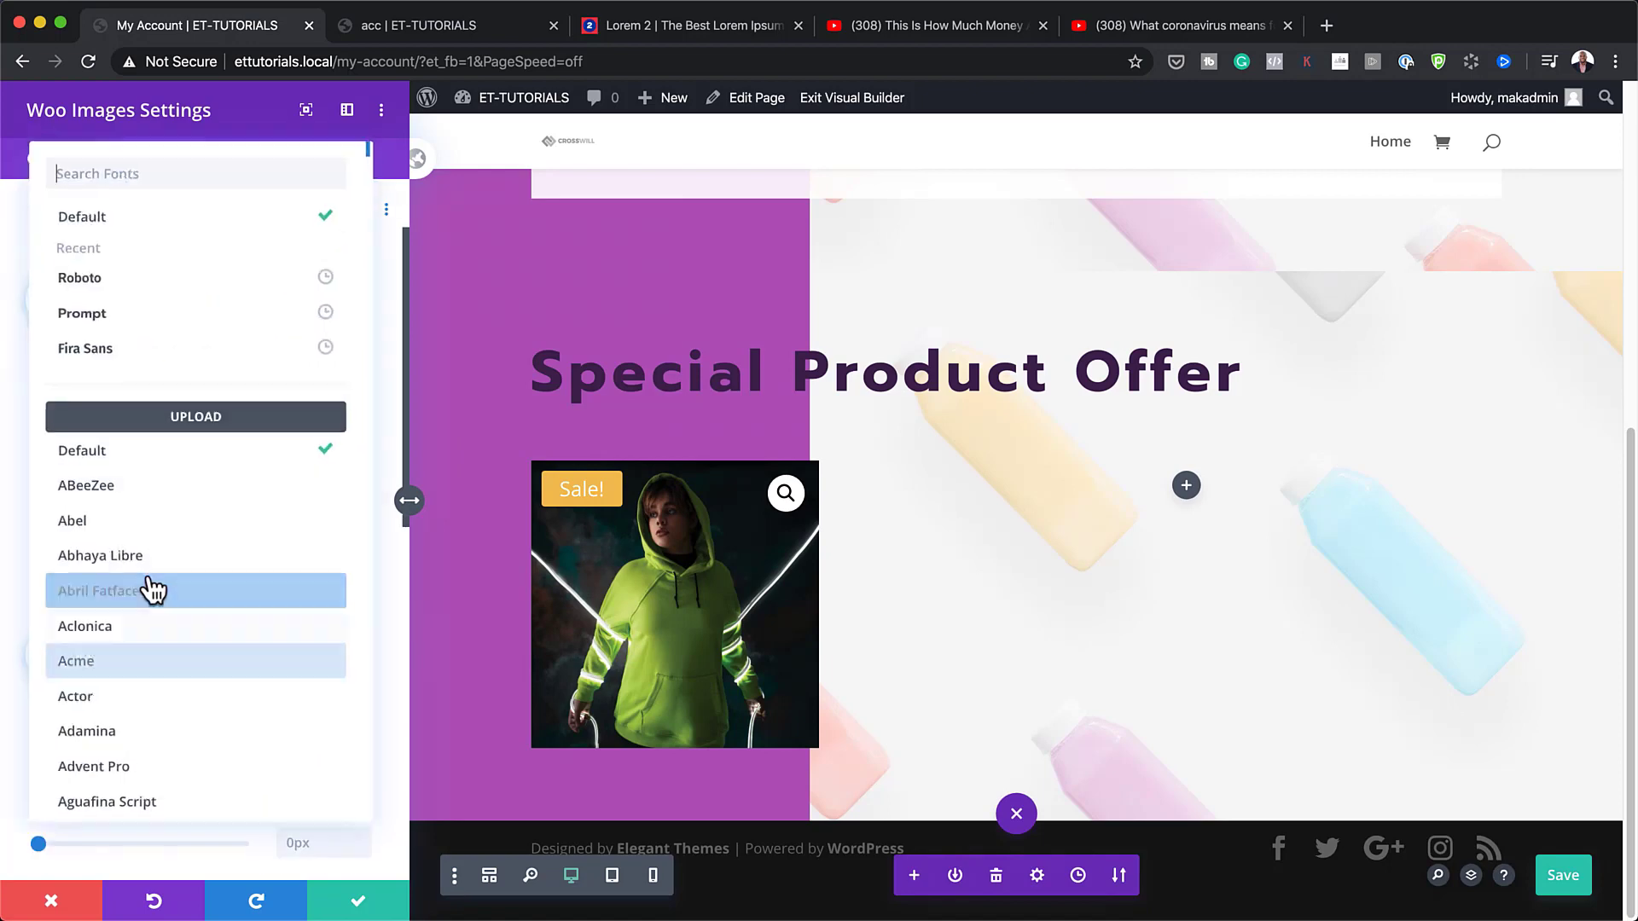
{"action": "left_click", "coordinate": [149, 286]}
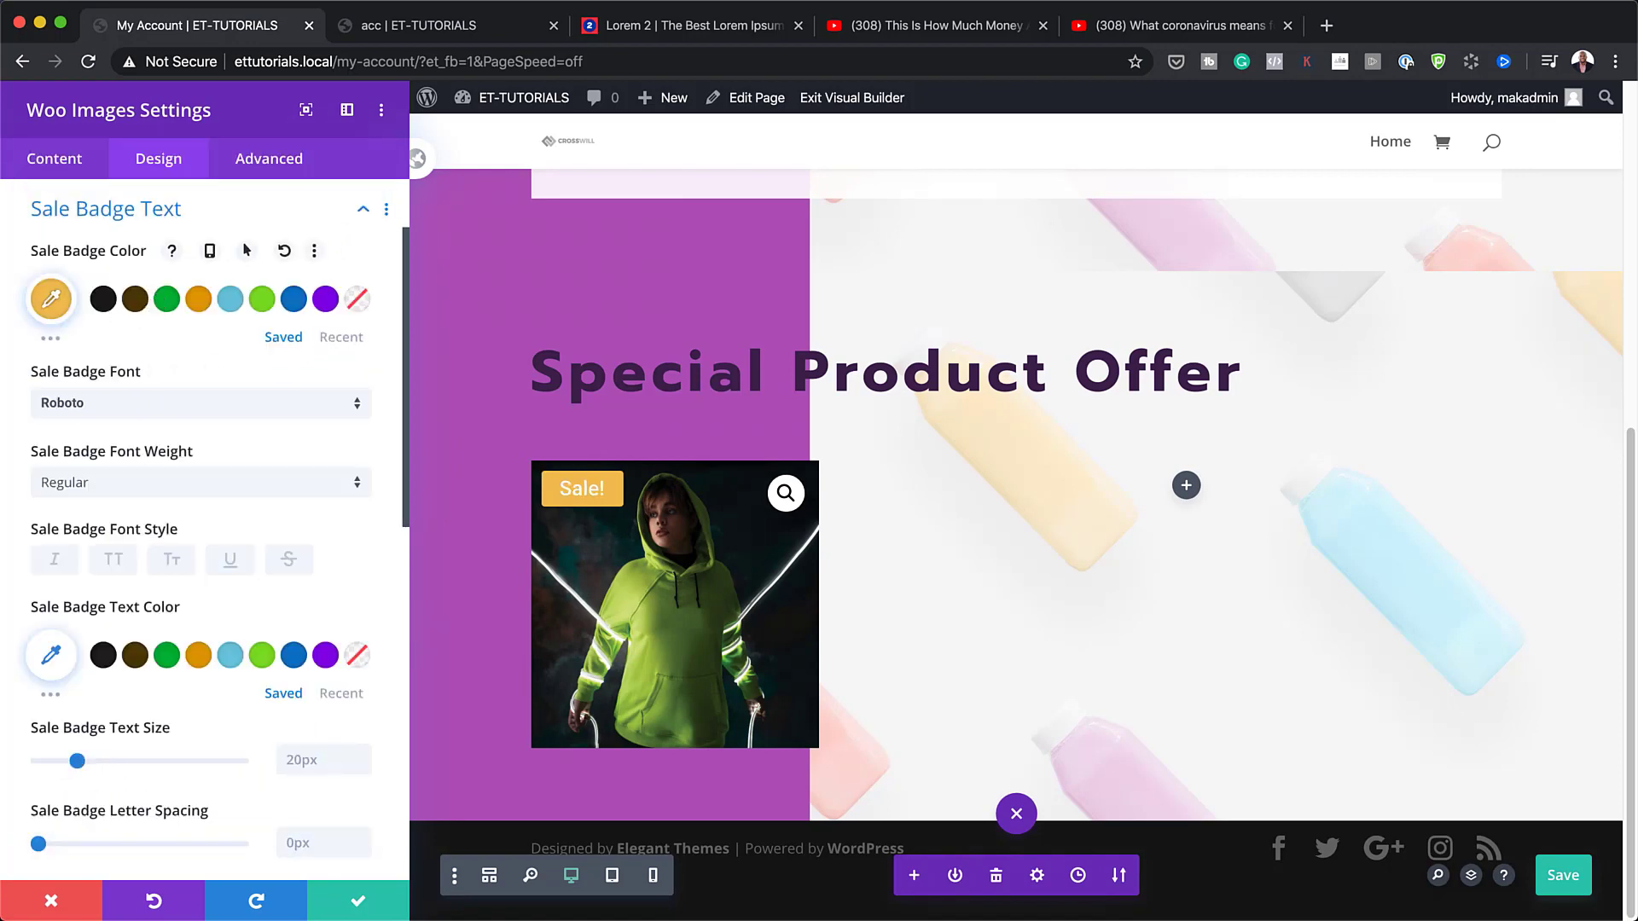
{"action": "left_click", "coordinate": [114, 561]}
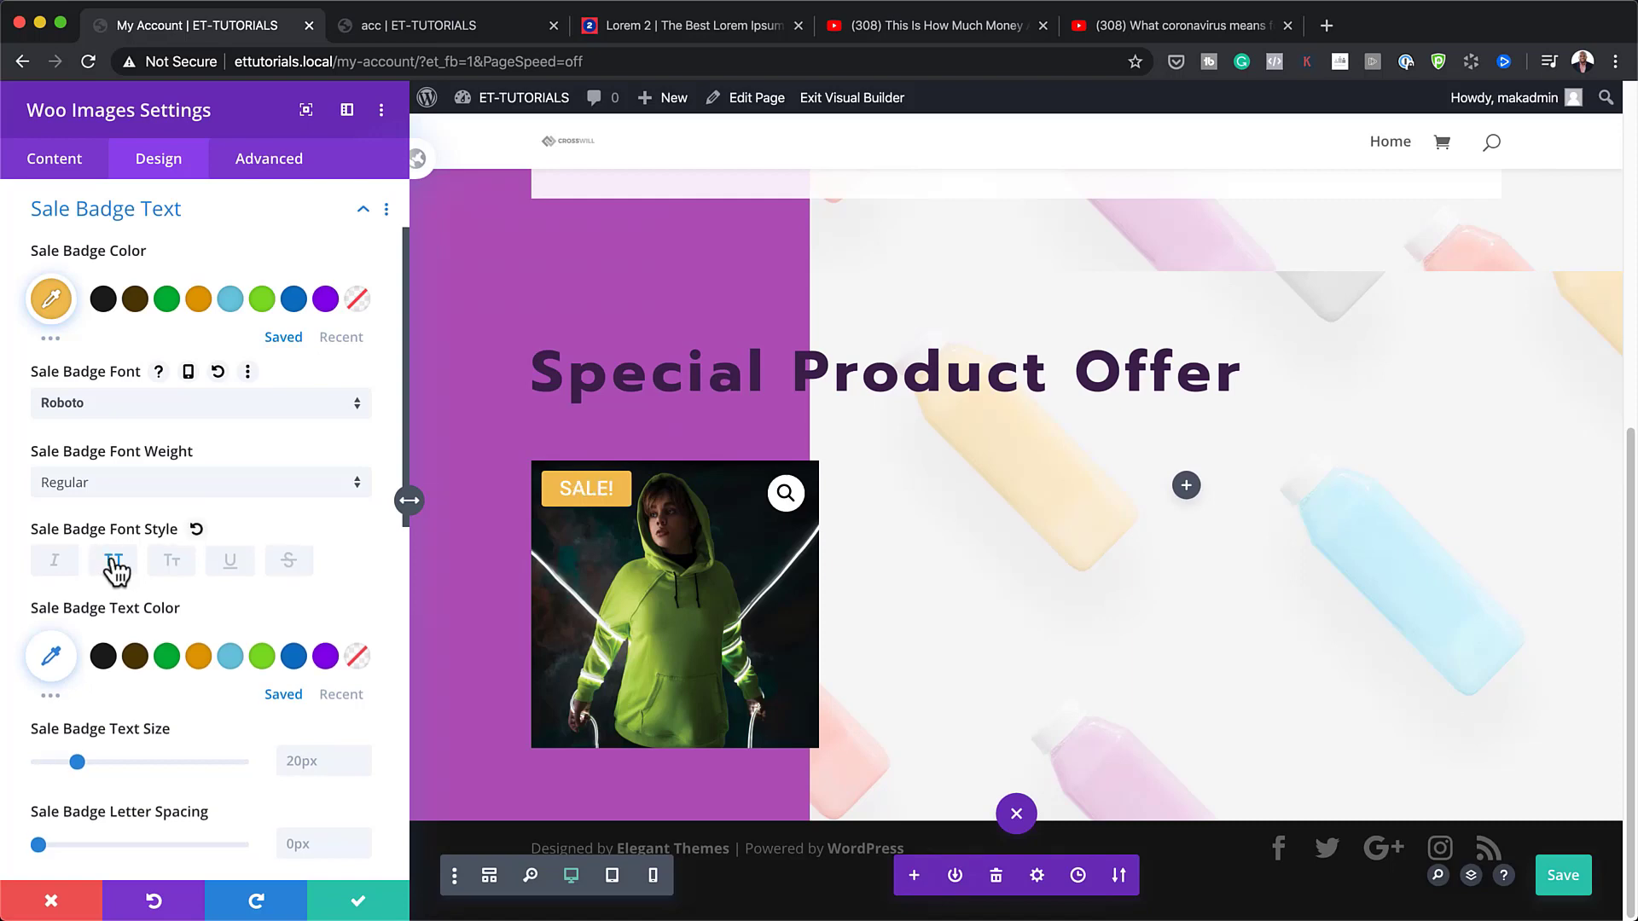
- Set the sale badge letter spacing to 5px and line height to 1.3, and save the Woo Images module
{"action": "scroll", "coordinate": [115, 570], "scroll_direction": "down", "scroll_amount": 3}
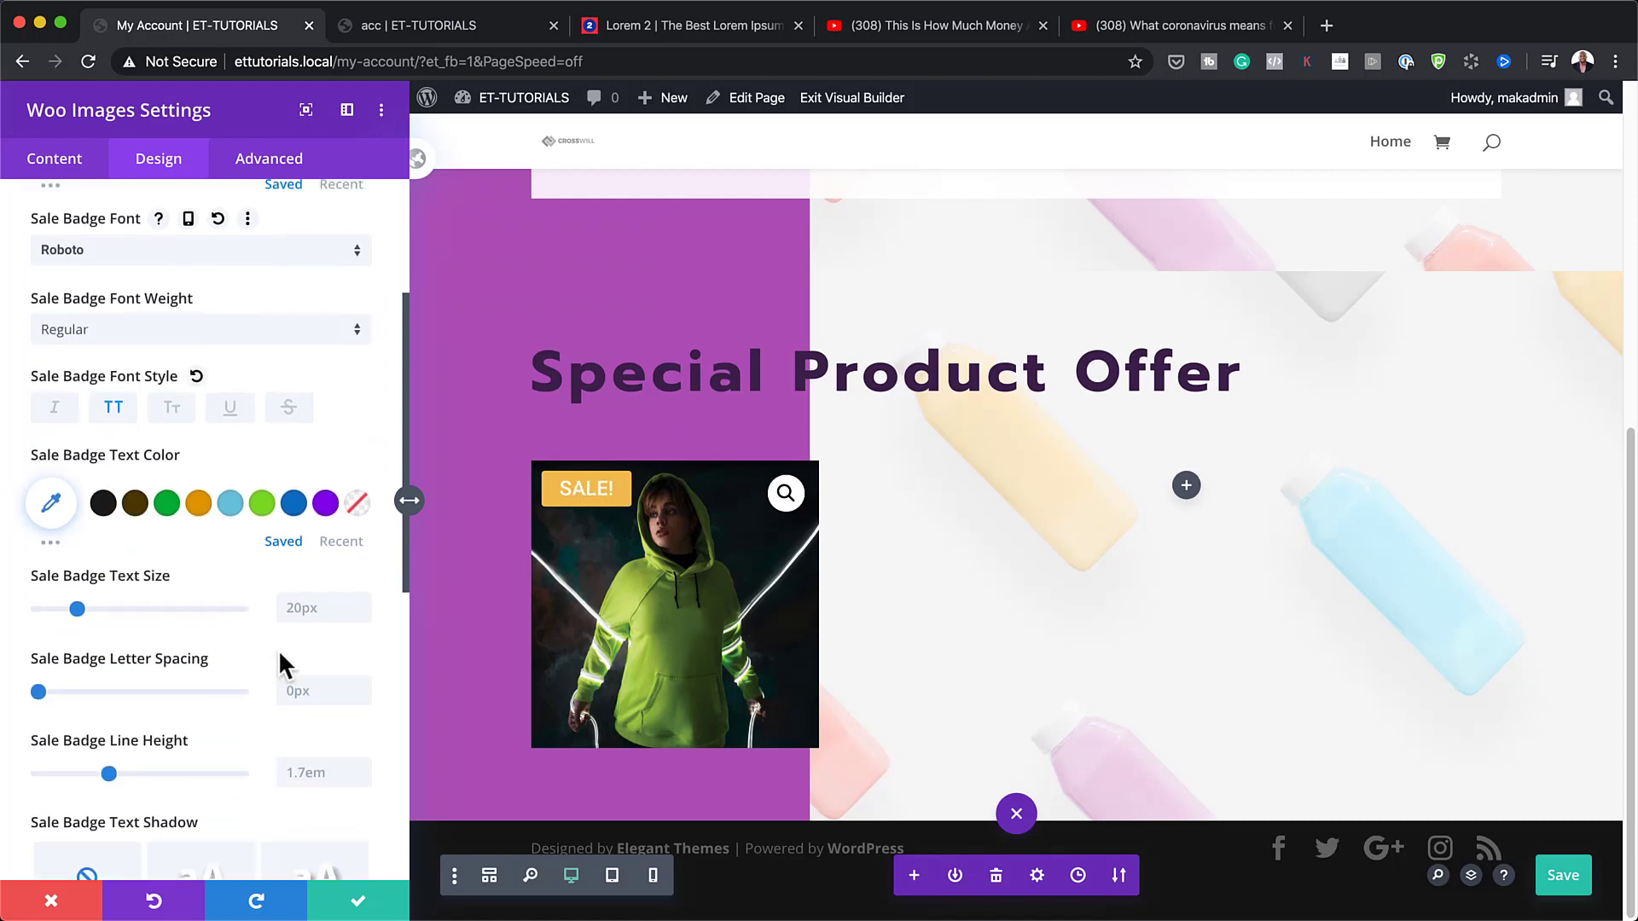
{"action": "left_click", "coordinate": [316, 692]}
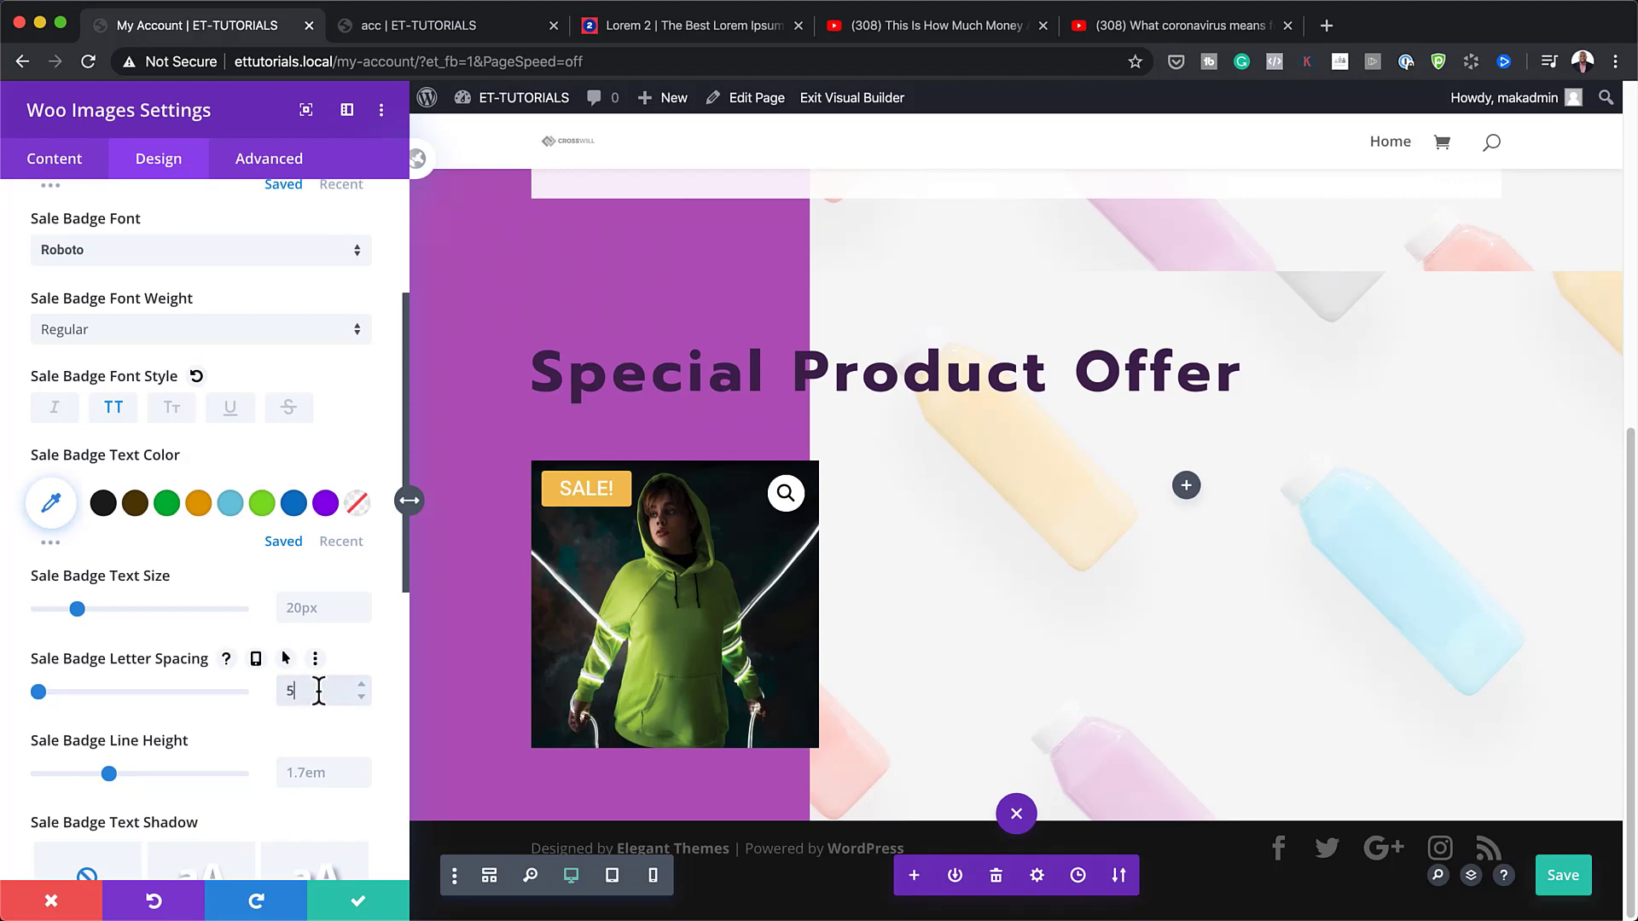
{"action": "type", "text": "5"}
{"action": "scroll", "coordinate": [319, 688], "scroll_direction": "down", "scroll_amount": 3}
{"action": "left_click", "coordinate": [319, 614]}
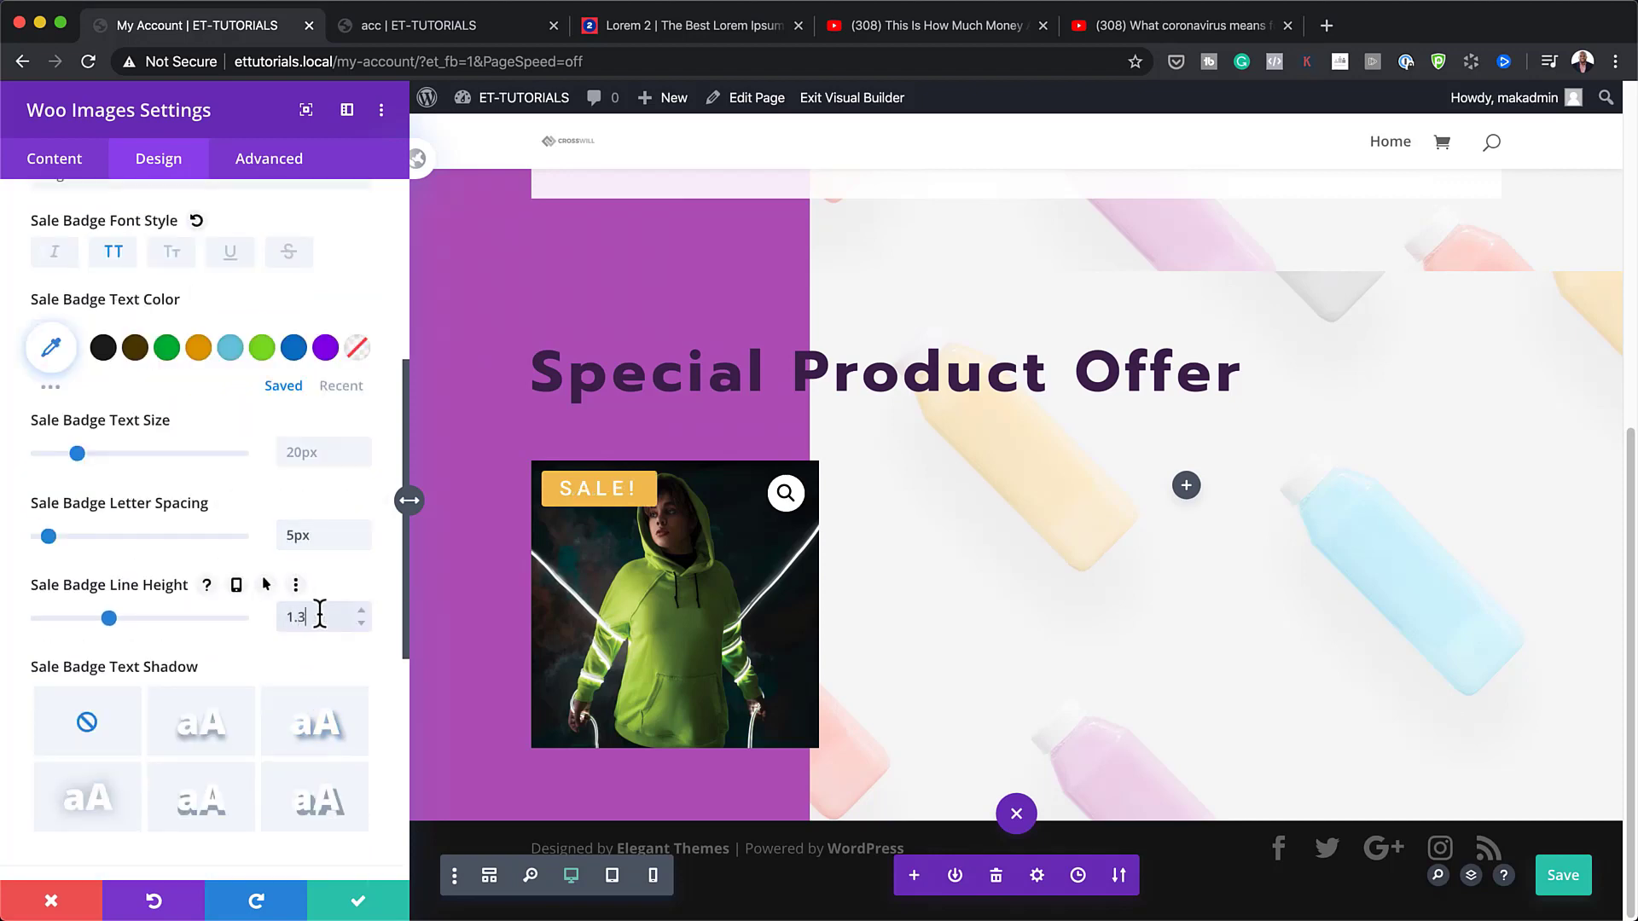
{"action": "left_click", "coordinate": [358, 906]}
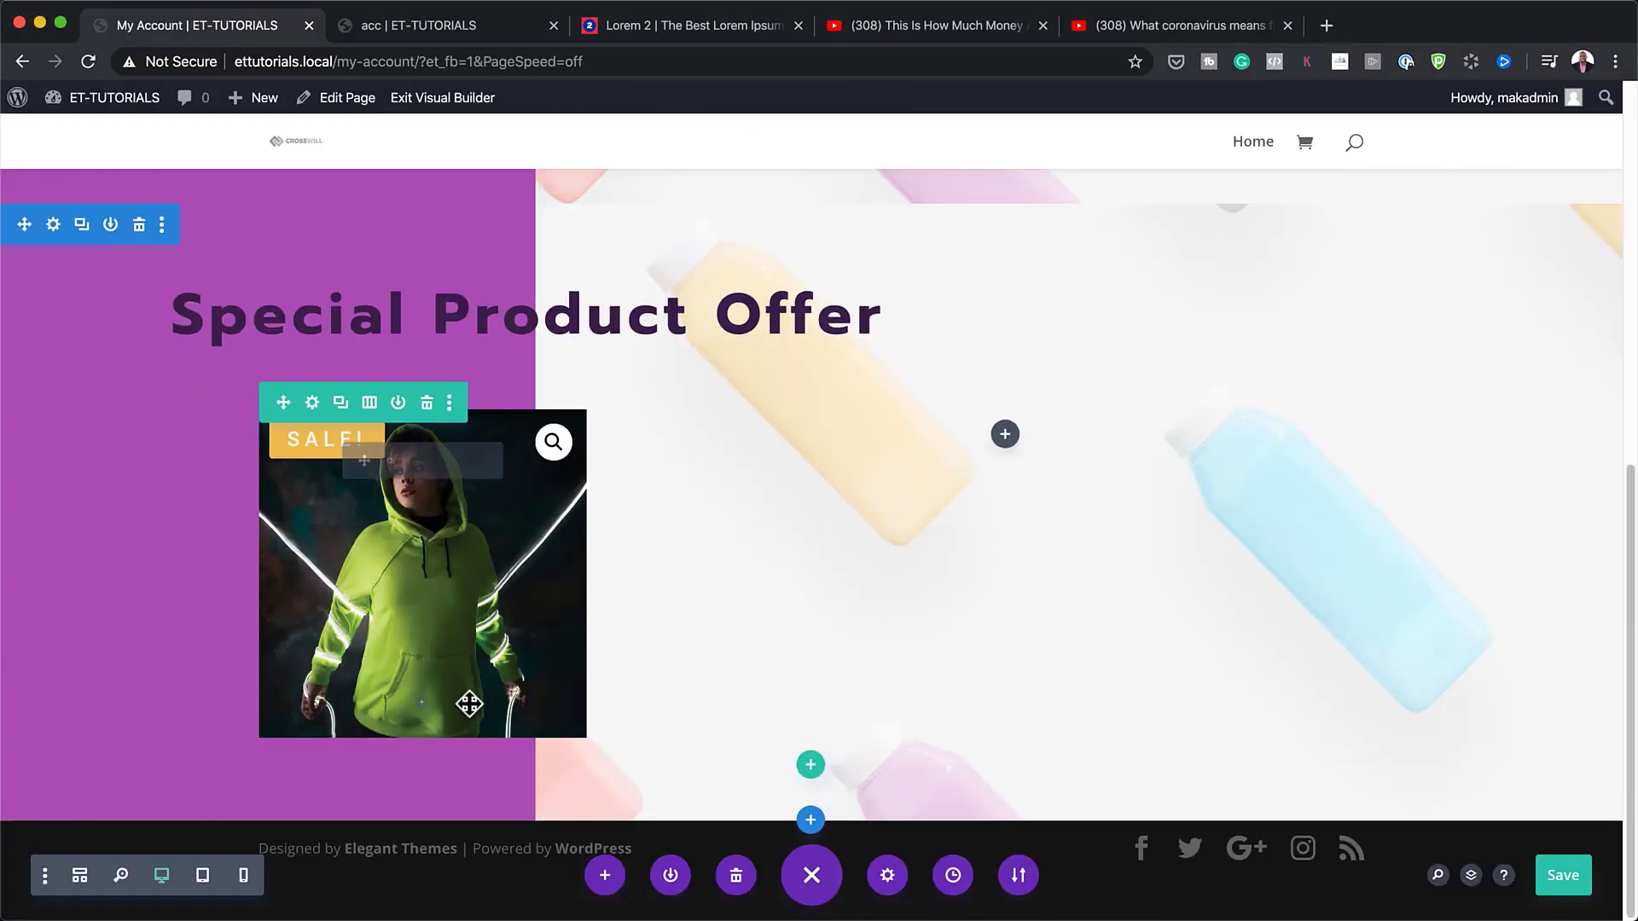
- Insert a Divider module below the product image in the Special Product Offer section
{"action": "left_click", "coordinate": [422, 715]}
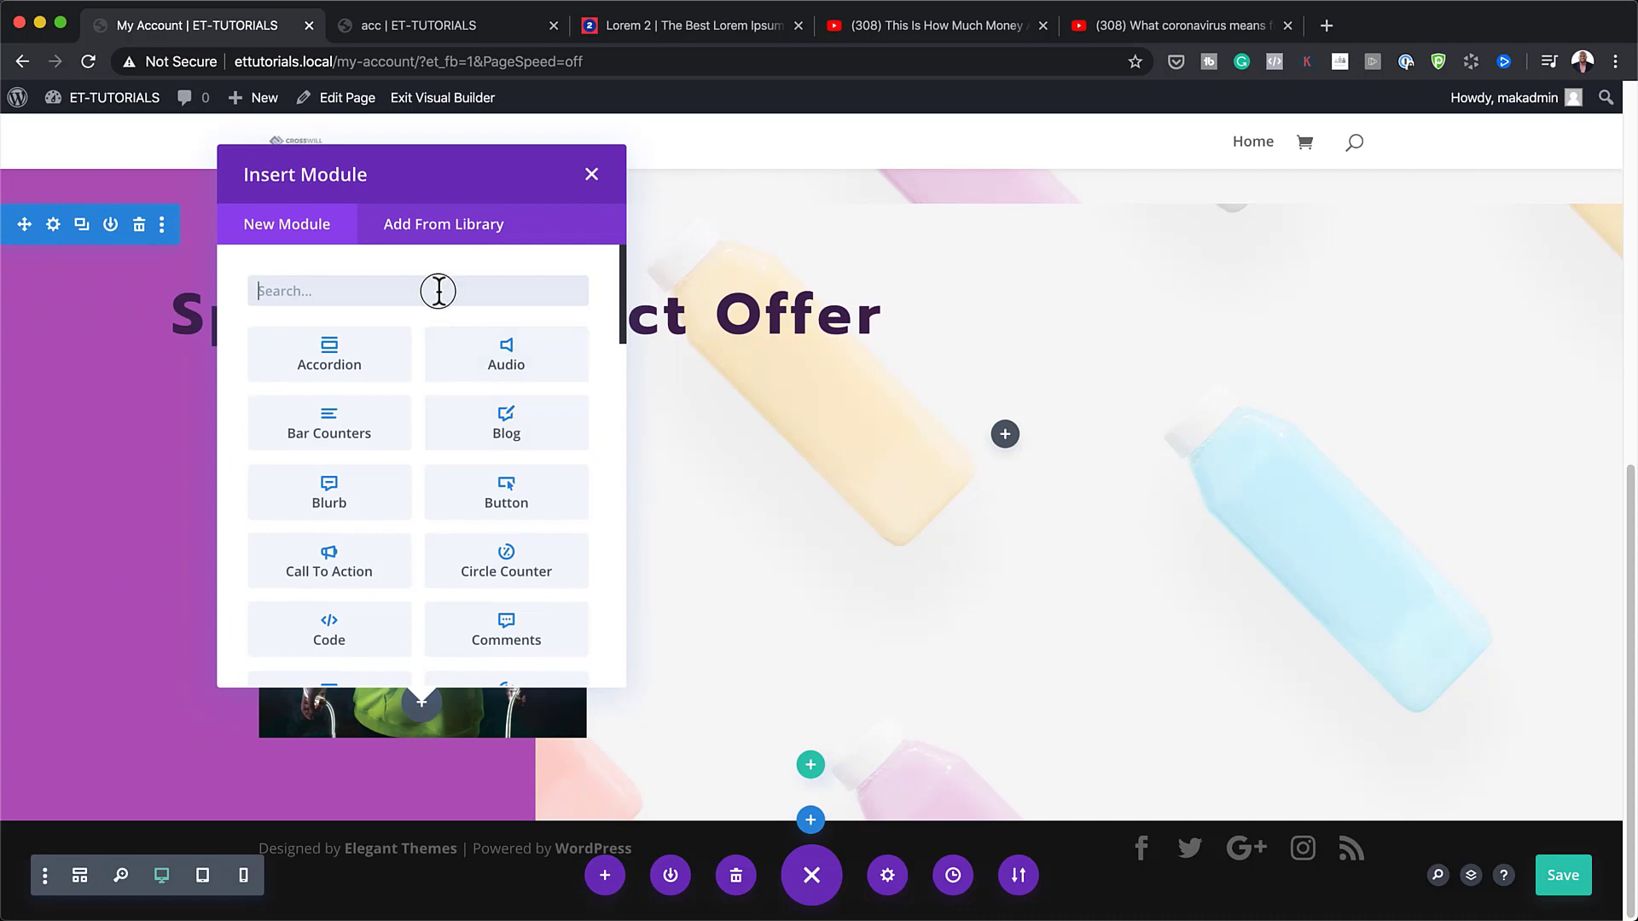
{"action": "type", "text": "div"}
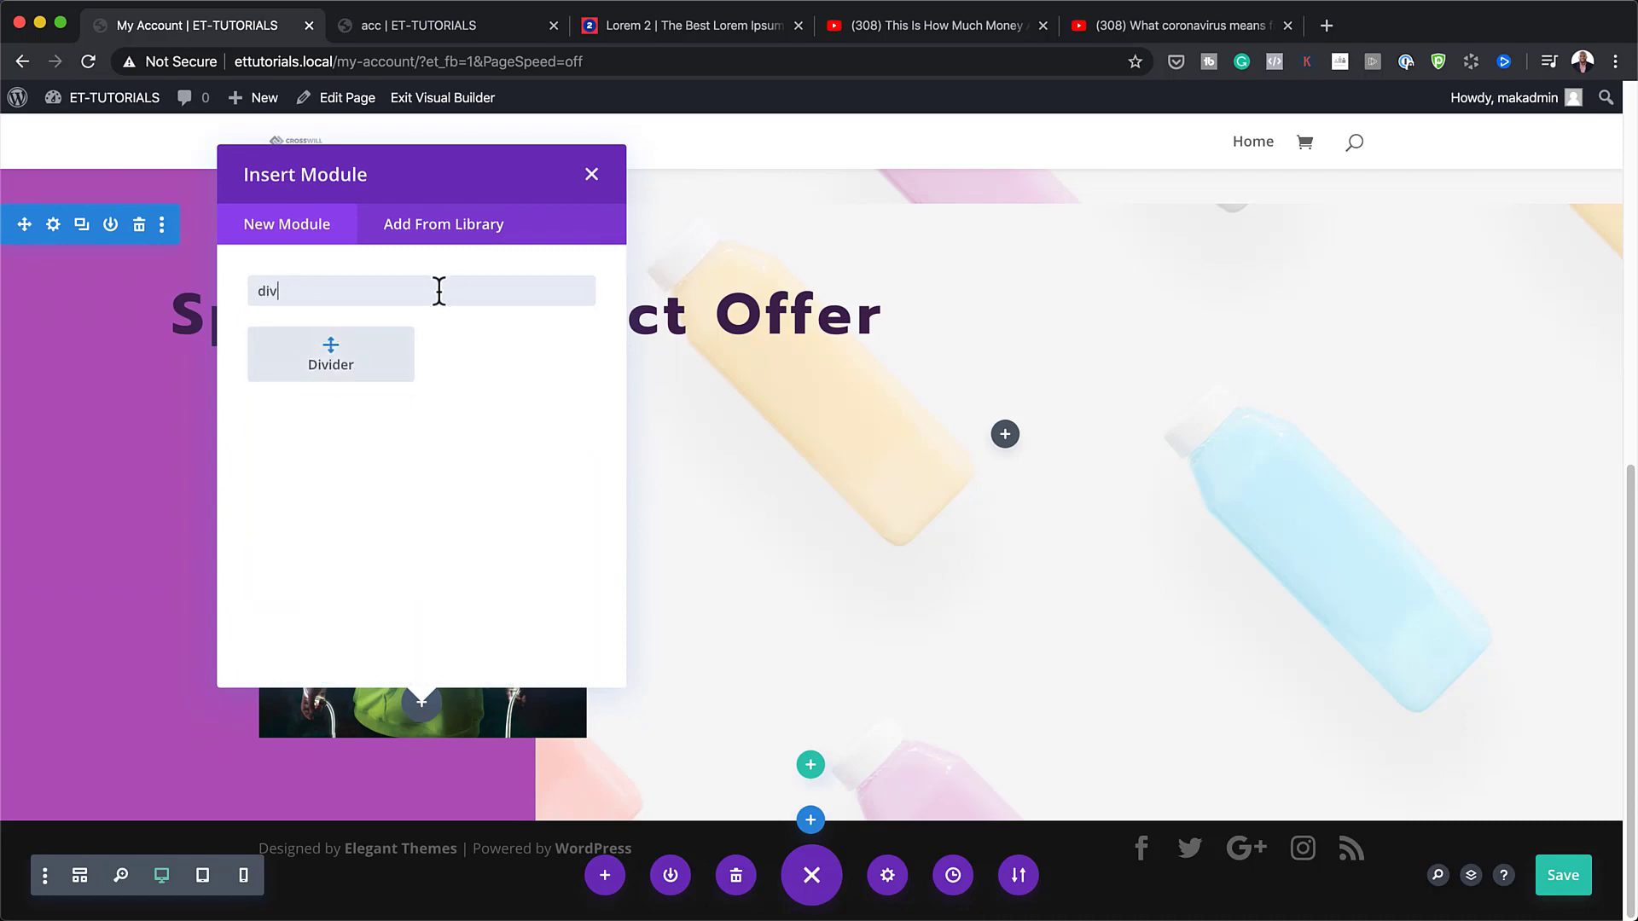
{"action": "left_click", "coordinate": [362, 361]}
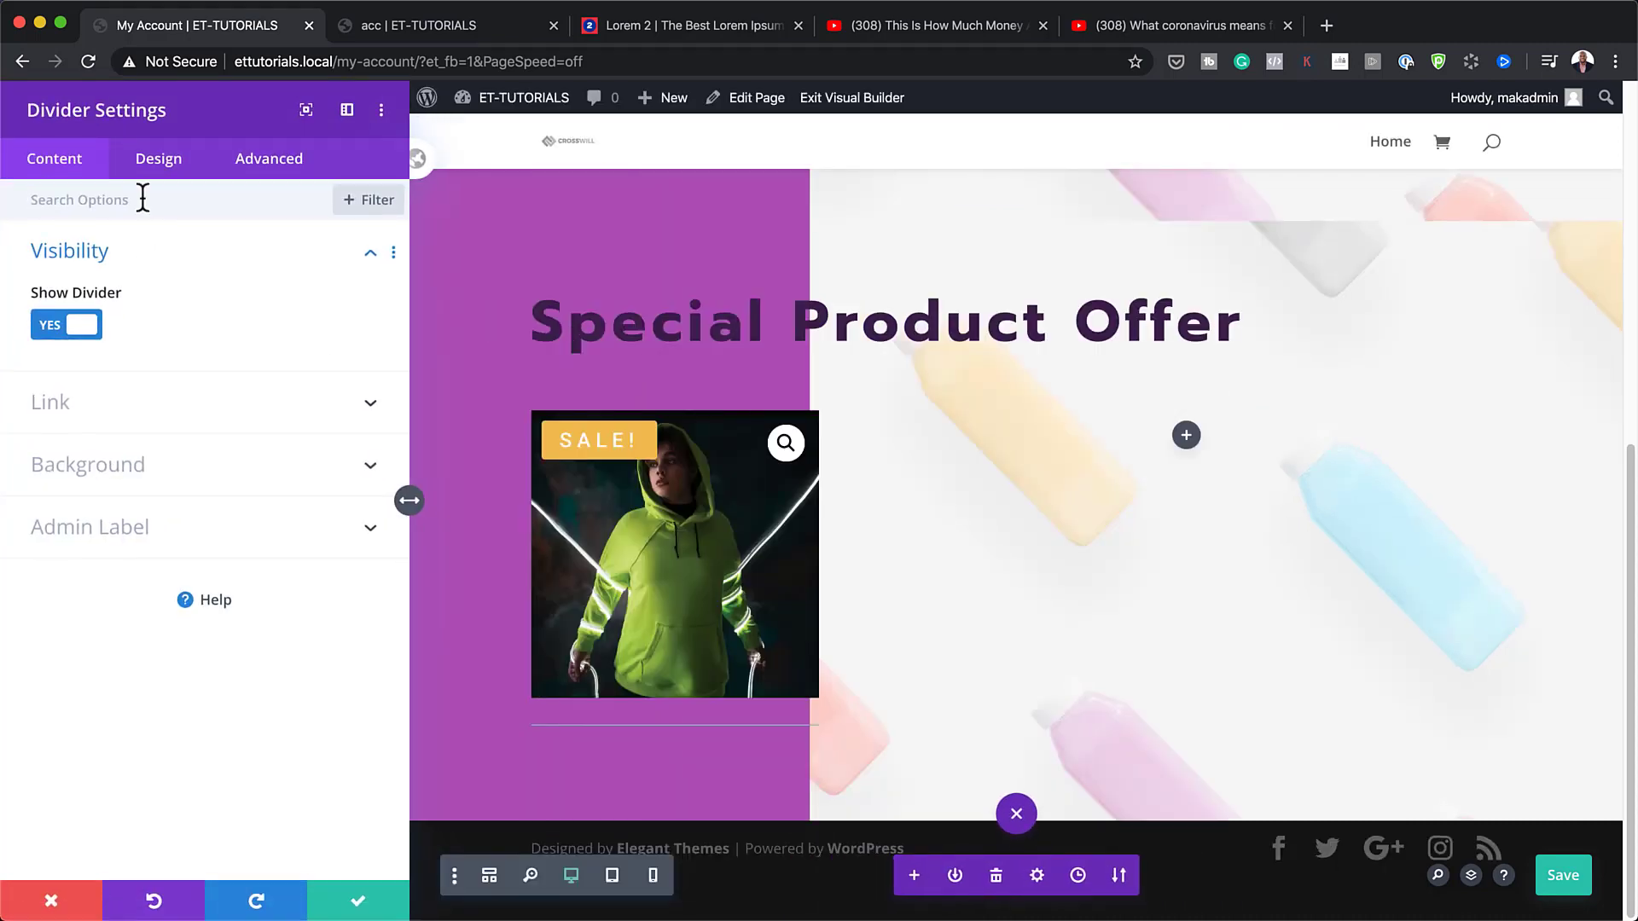
- Set the divider's line color to #dddddd
{"action": "left_click", "coordinate": [160, 162]}
{"action": "left_click", "coordinate": [68, 251]}
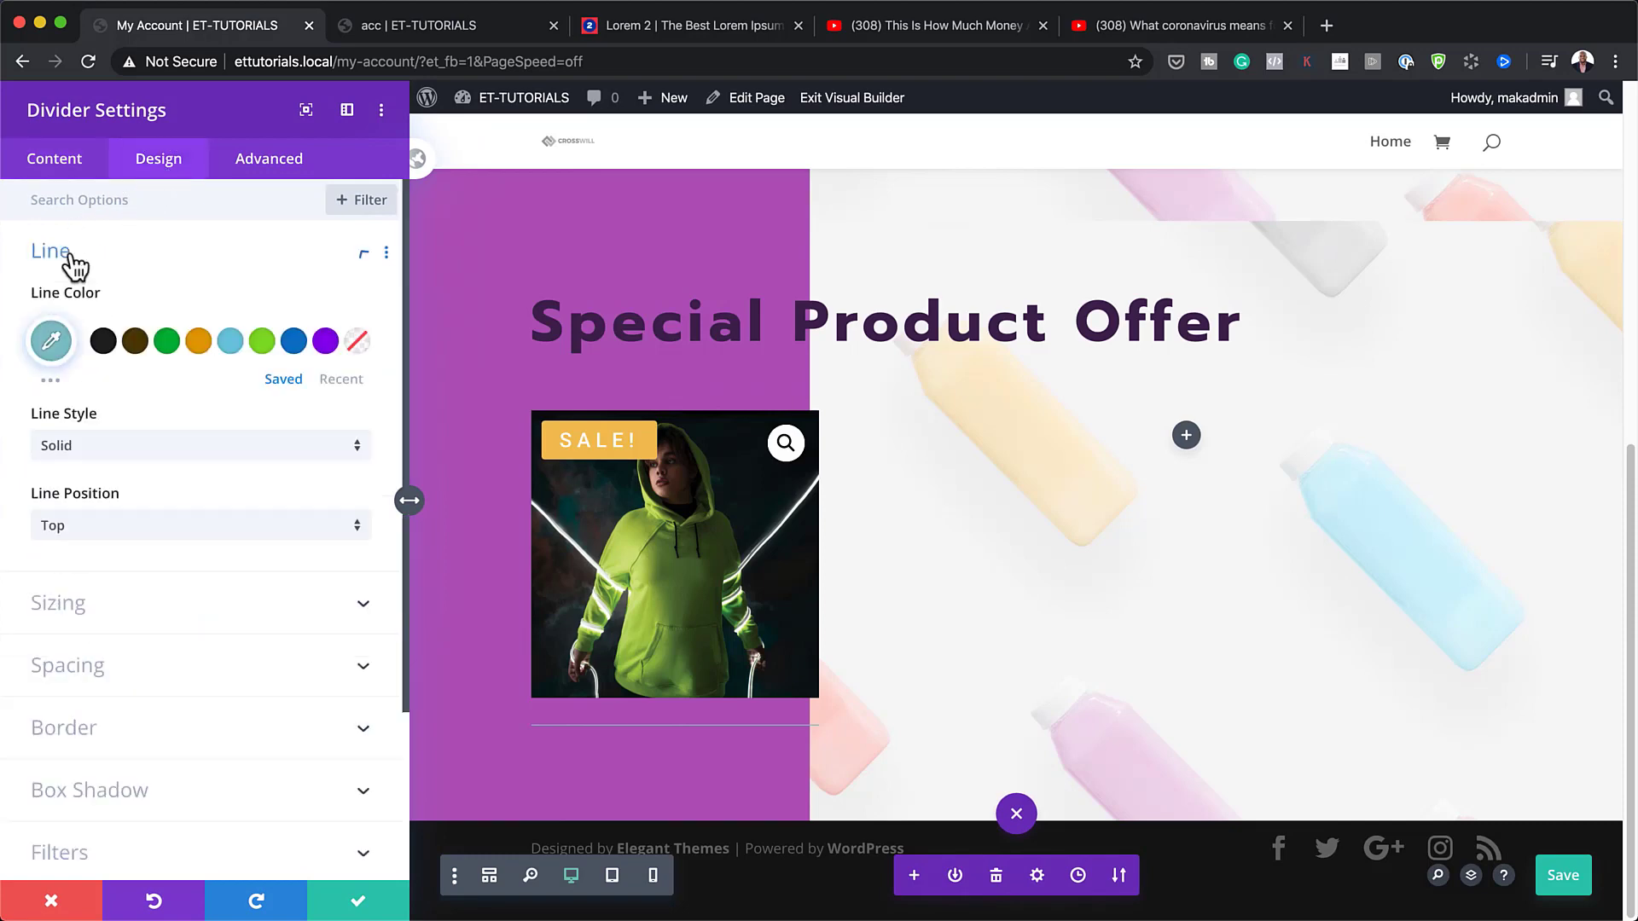
{"action": "left_click", "coordinate": [75, 342]}
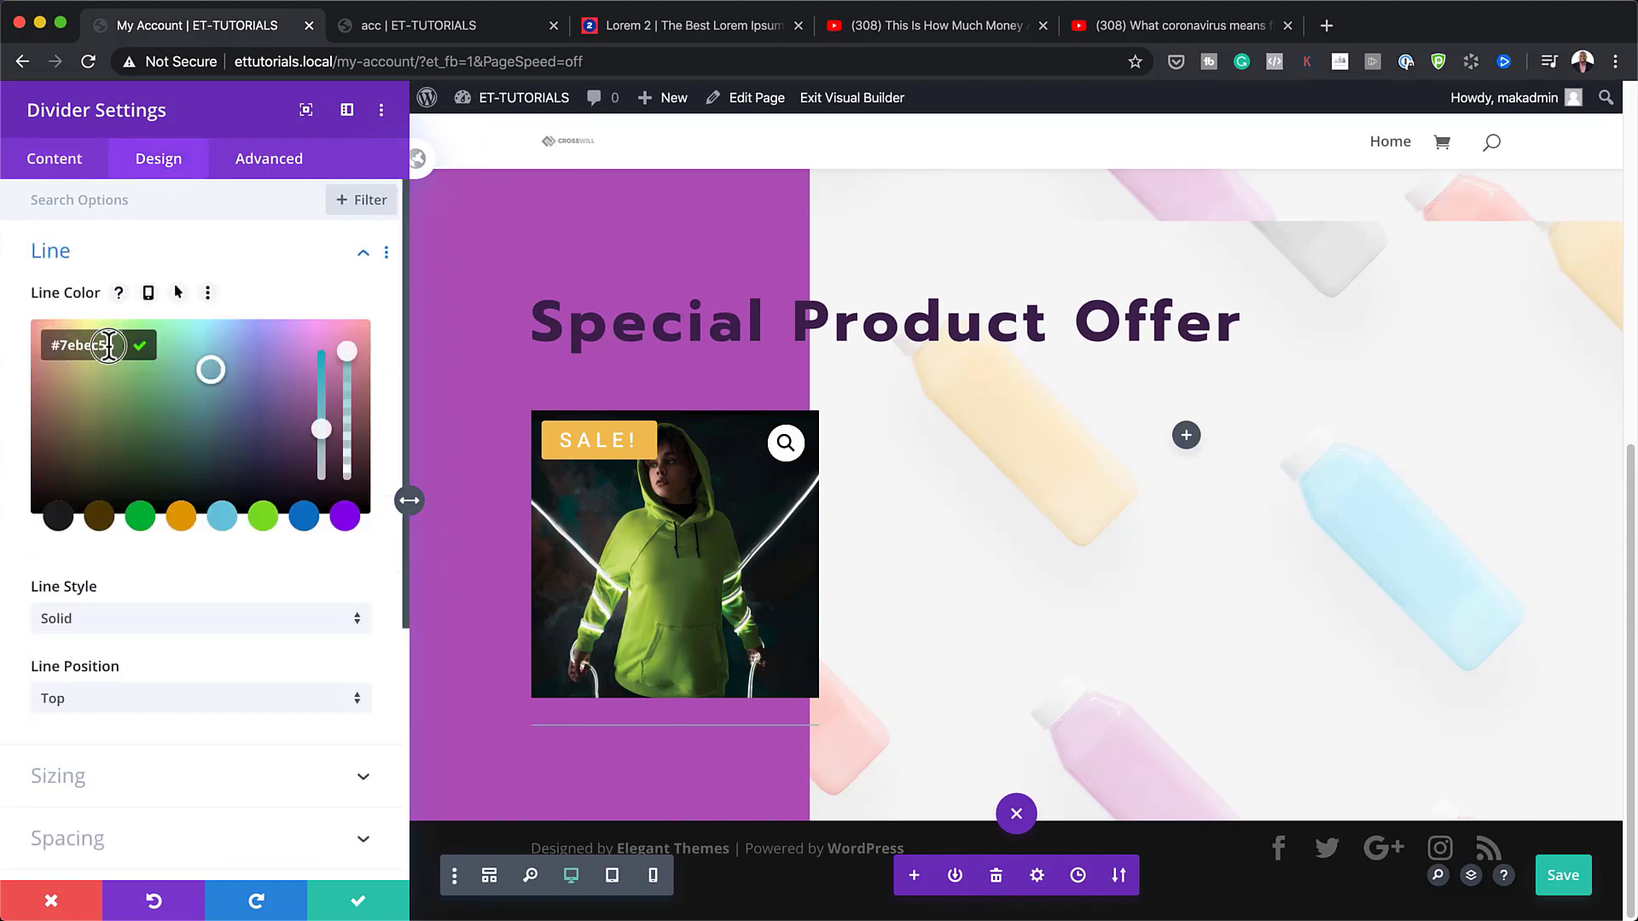
{"action": "key", "text": "super+a"}
{"action": "type", "text": "#dddddd"}
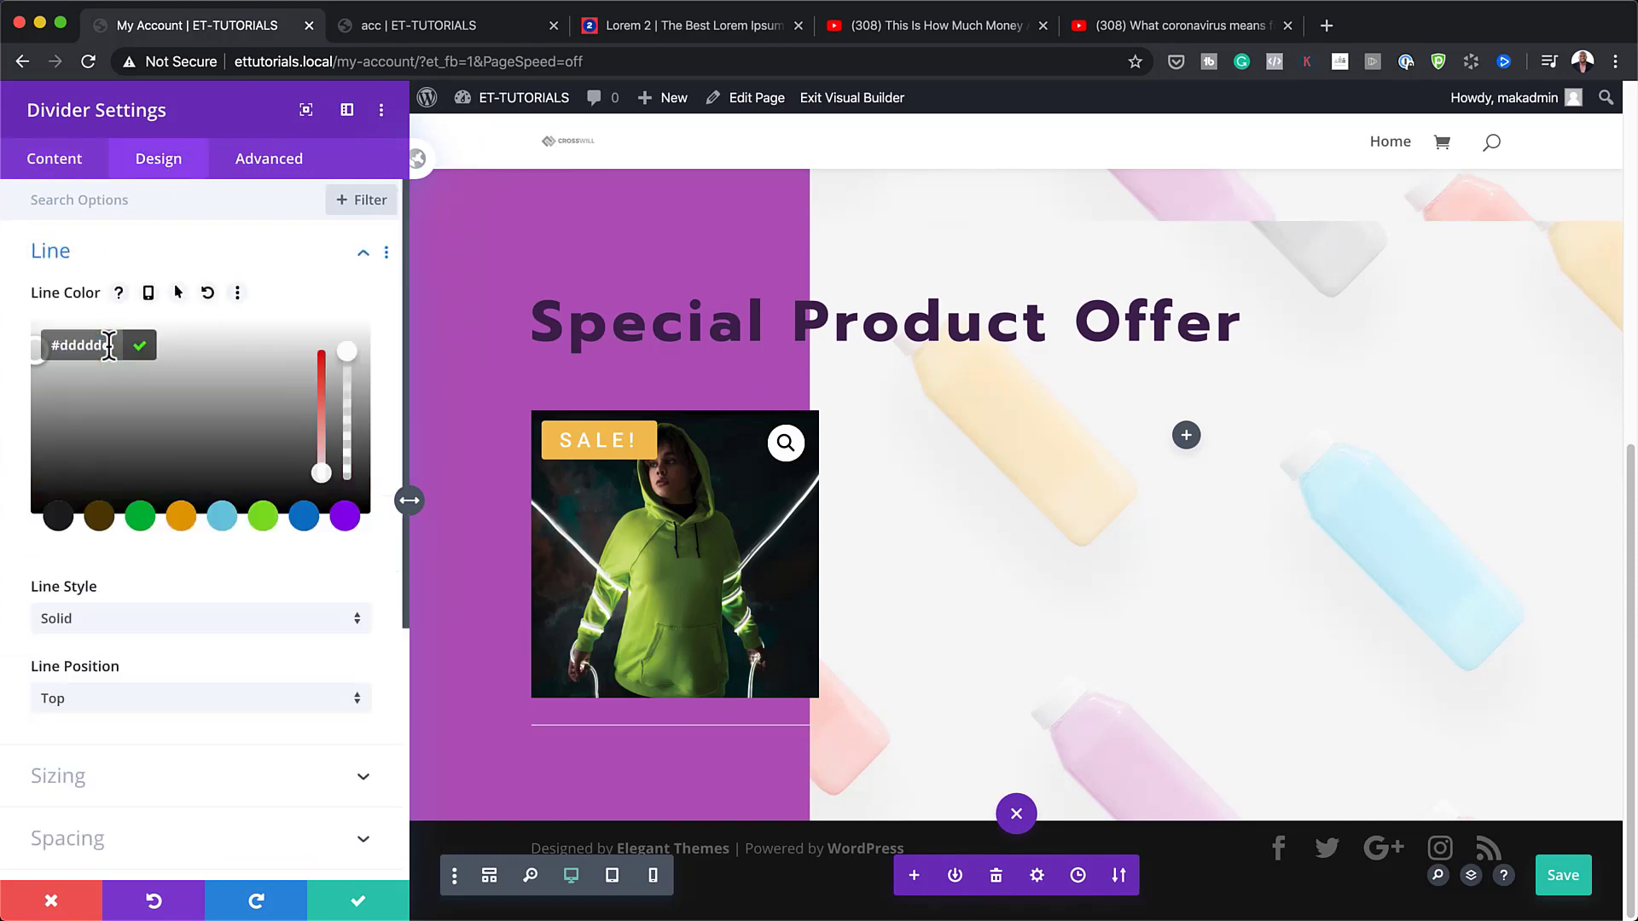
- Add a bottom margin to the divider
{"action": "scroll", "coordinate": [128, 802], "scroll_direction": "down", "scroll_amount": 1}
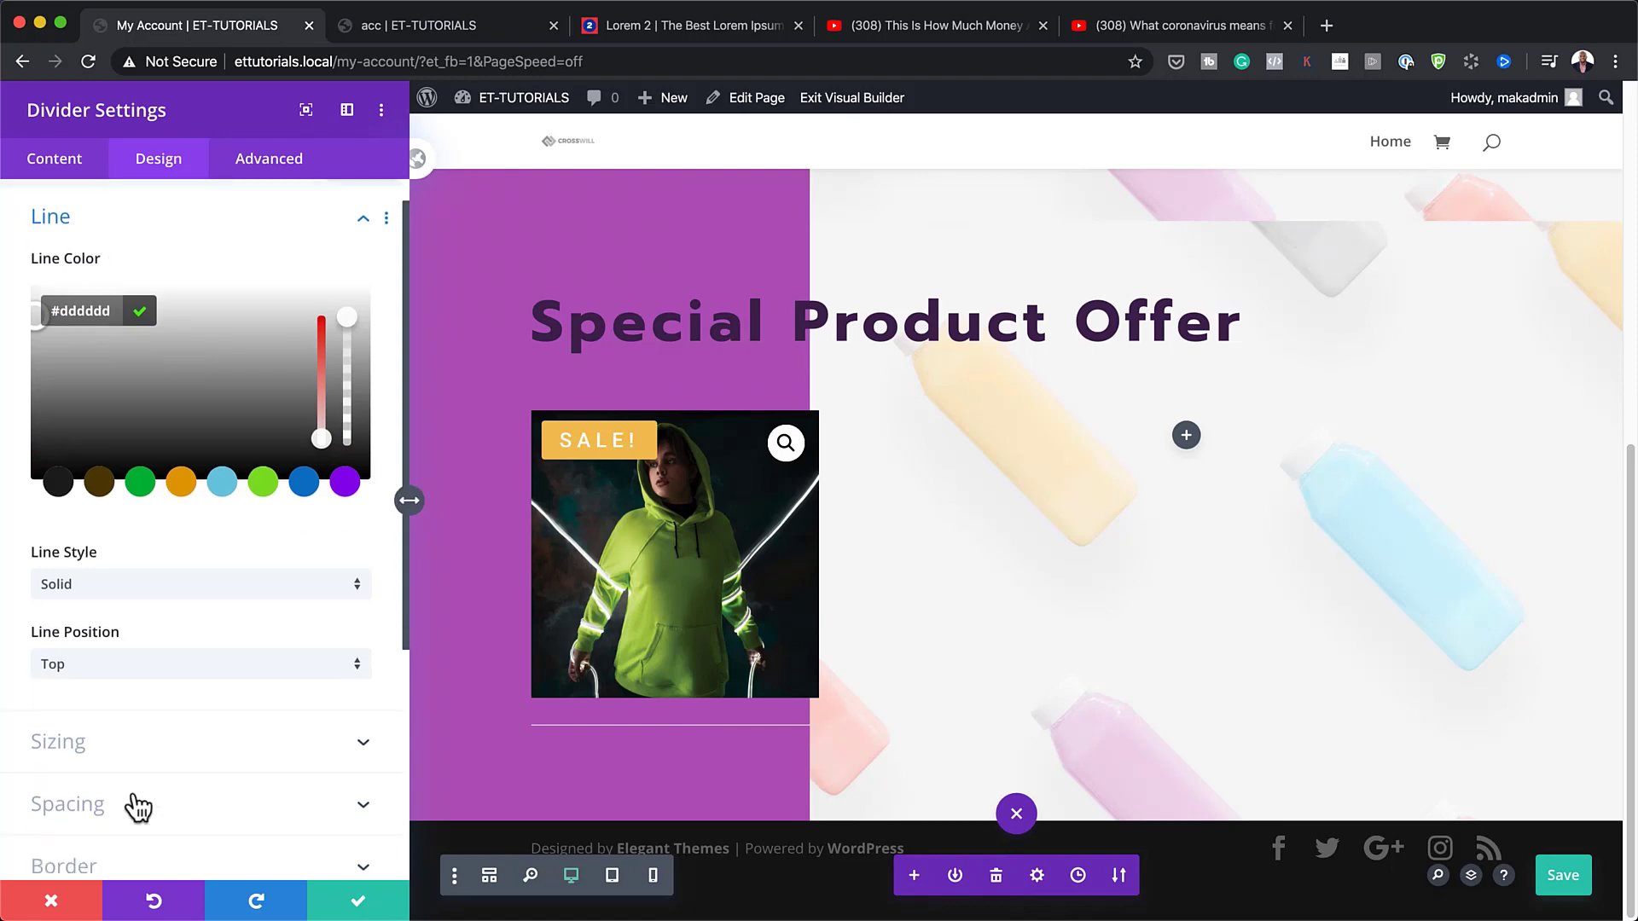
{"action": "left_click", "coordinate": [104, 805]}
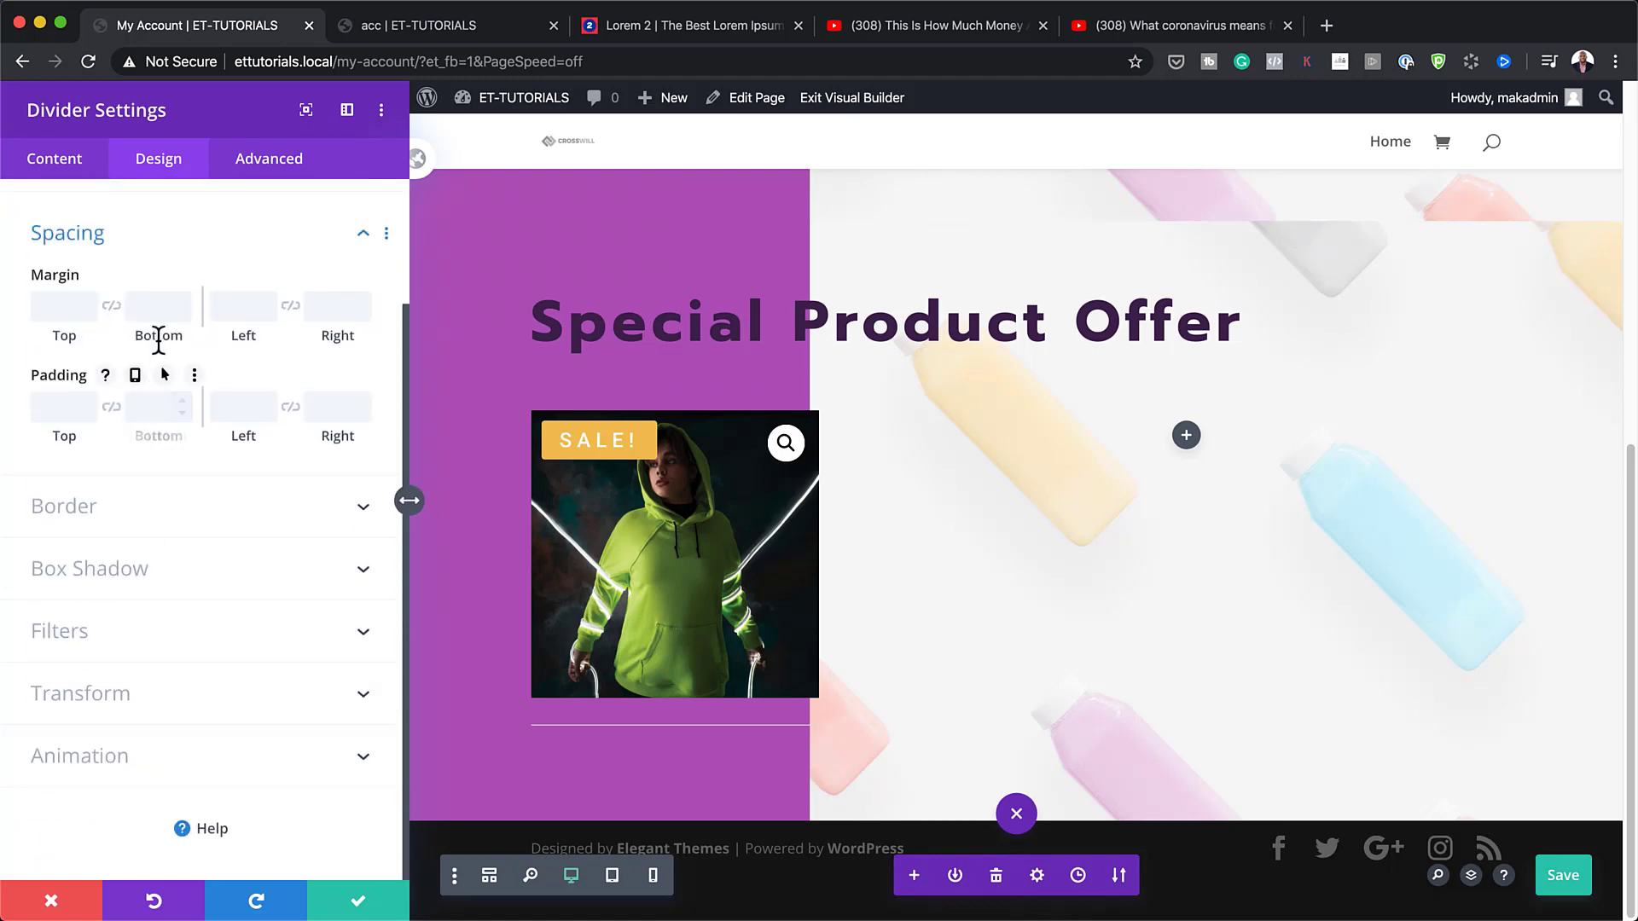
{"action": "left_click", "coordinate": [161, 307]}
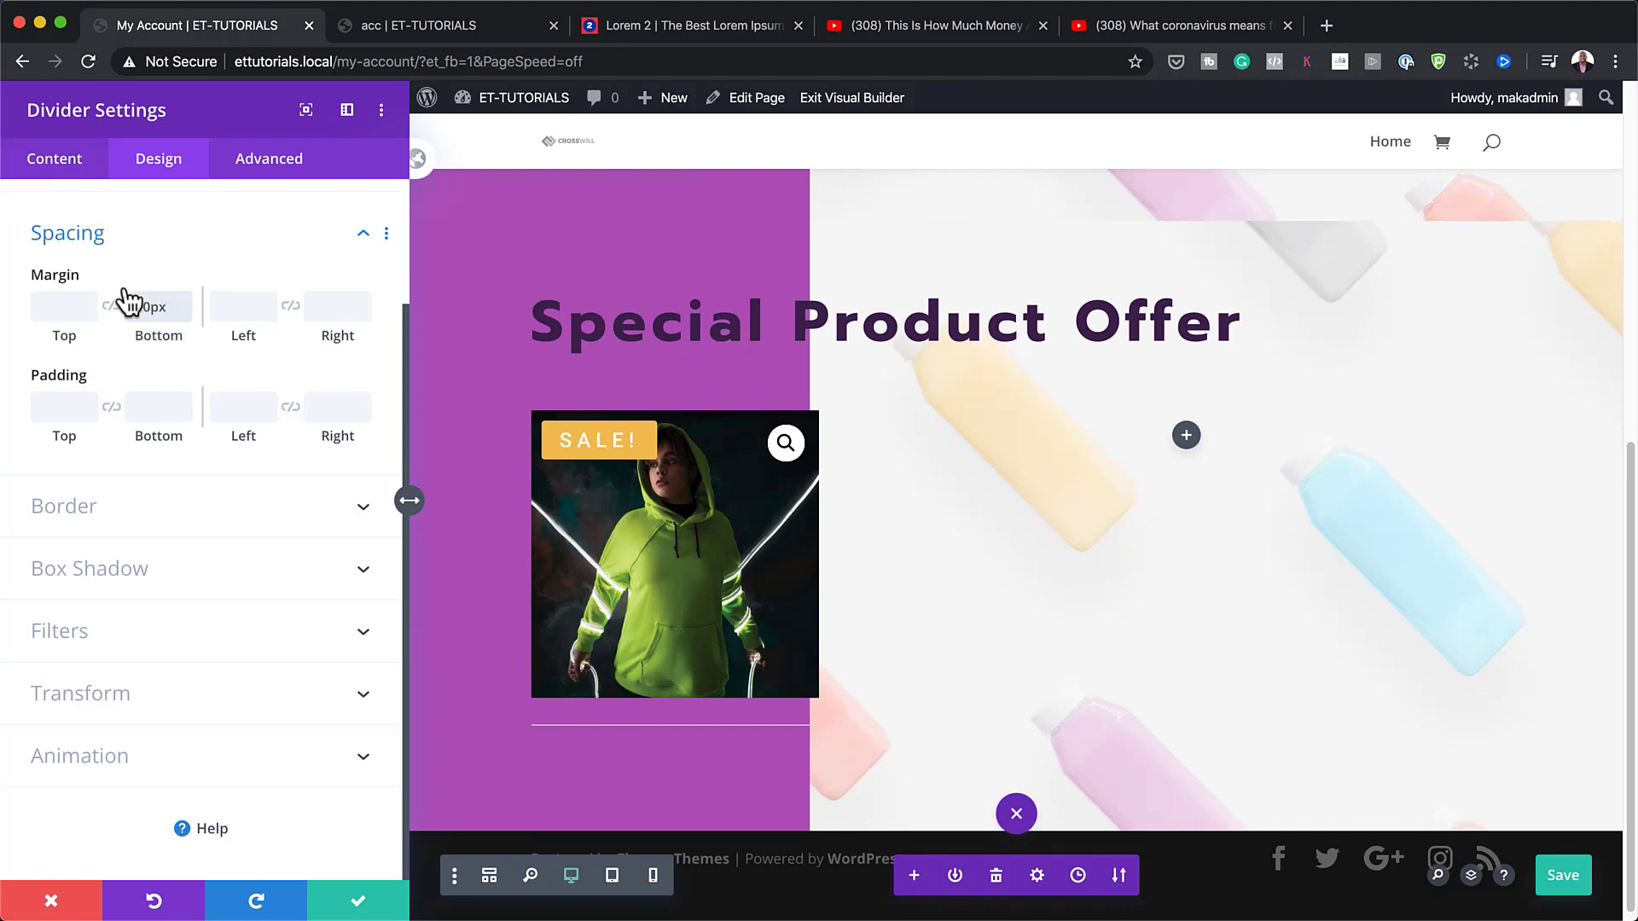
- Increase the divider's line weight and save the Divider module
{"action": "scroll", "coordinate": [192, 465], "scroll_direction": "up", "scroll_amount": 3}
{"action": "left_click", "coordinate": [168, 256]}
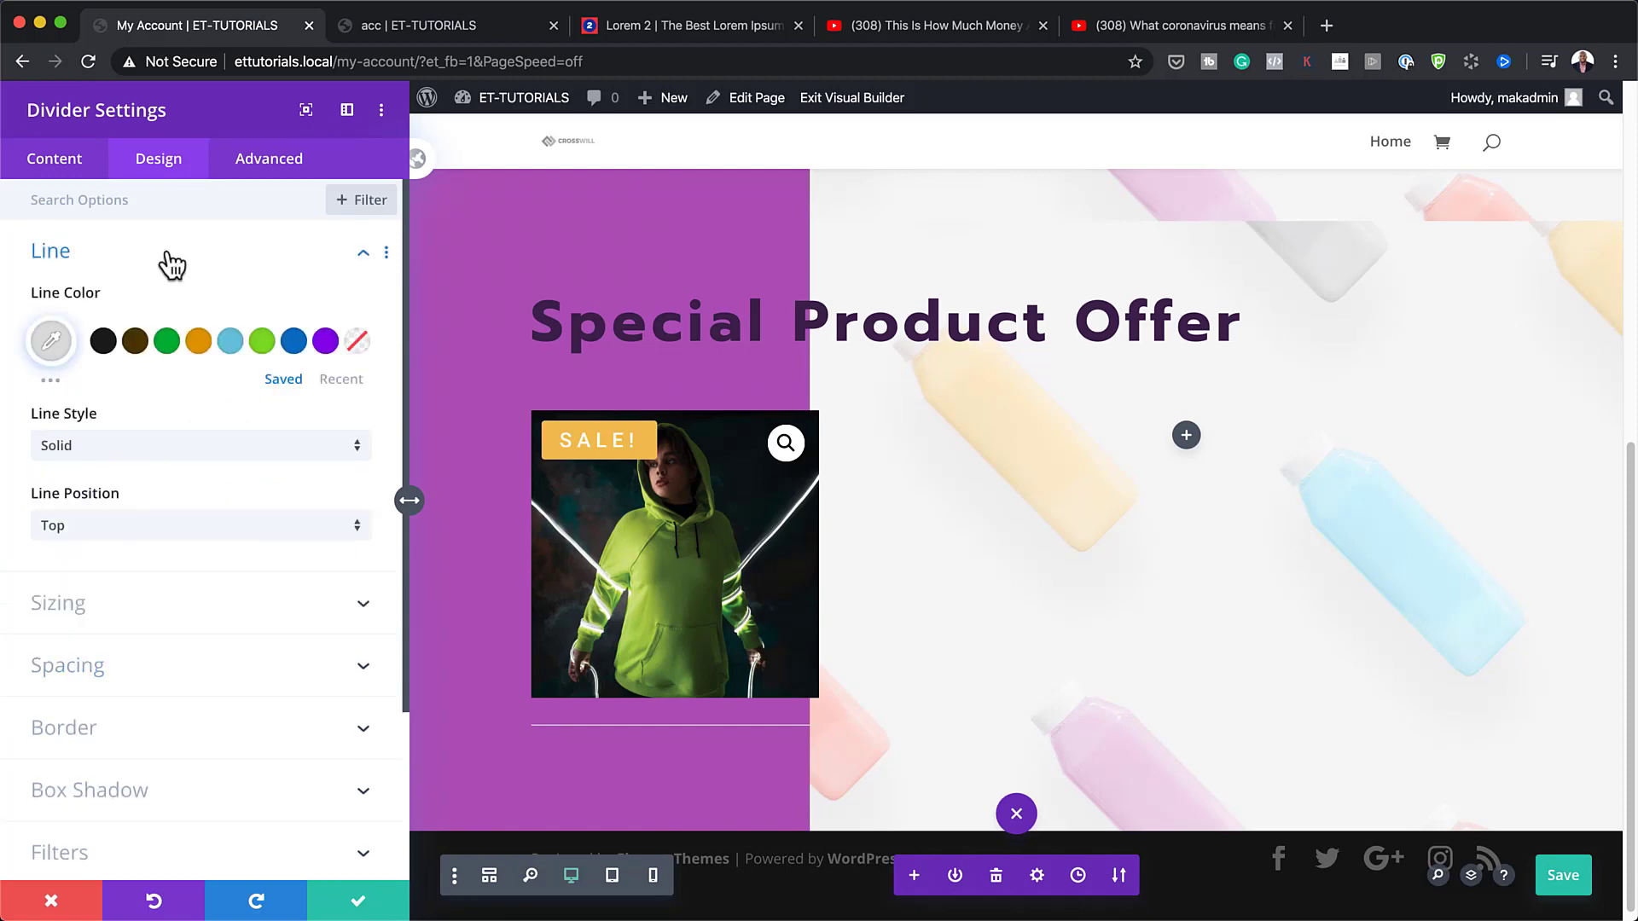
{"action": "left_click", "coordinate": [136, 603]}
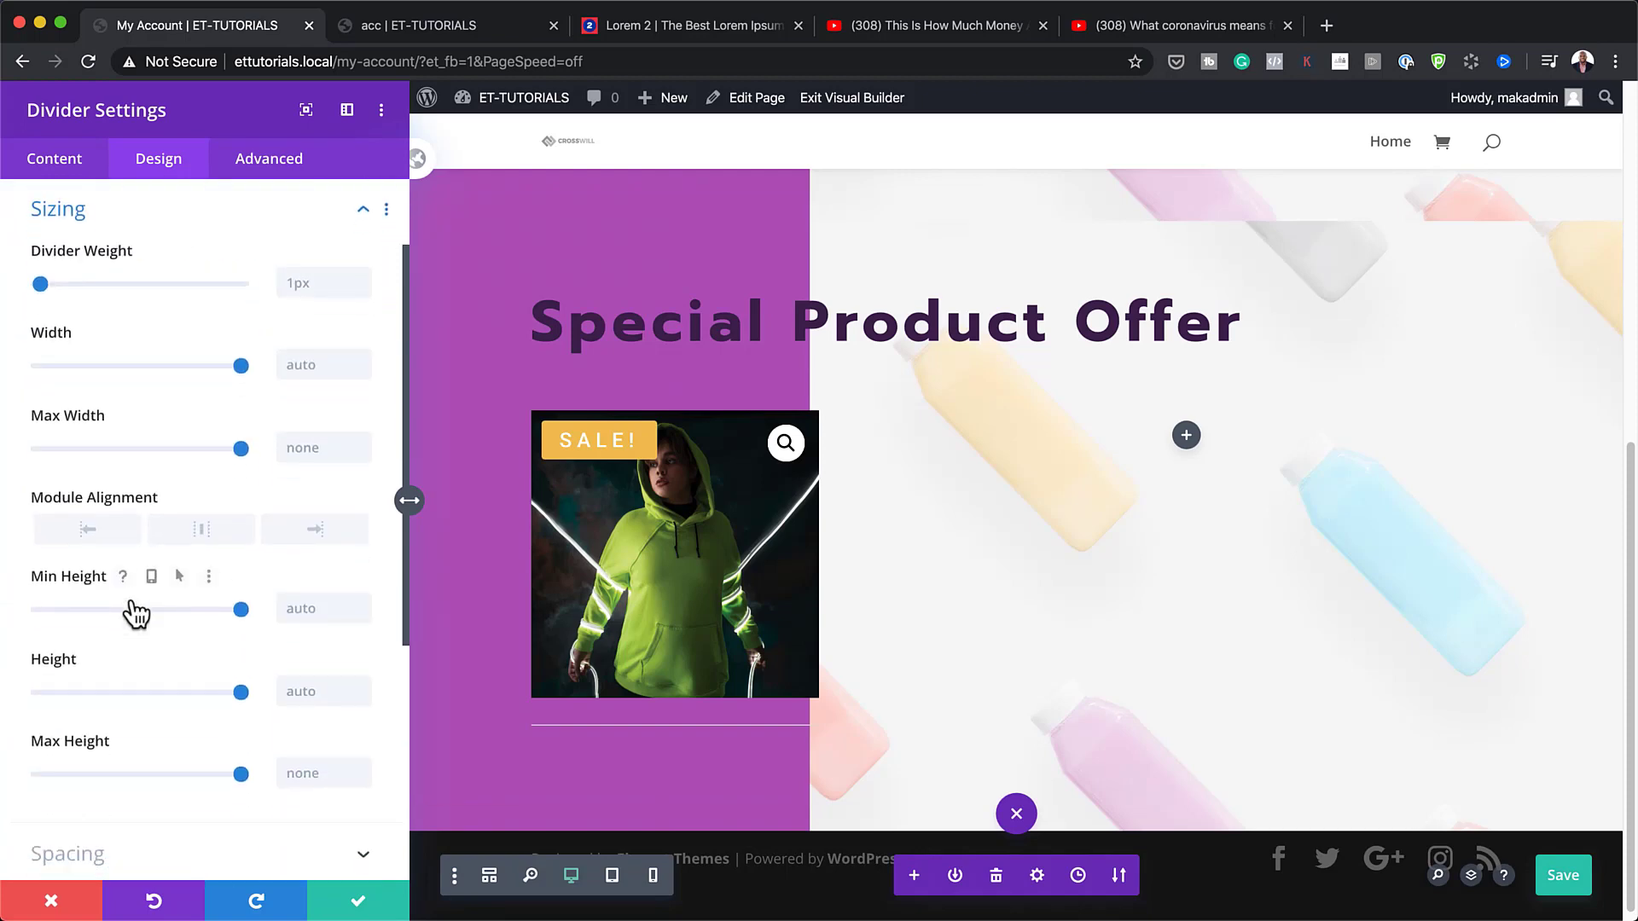
{"action": "left_click", "coordinate": [311, 280]}
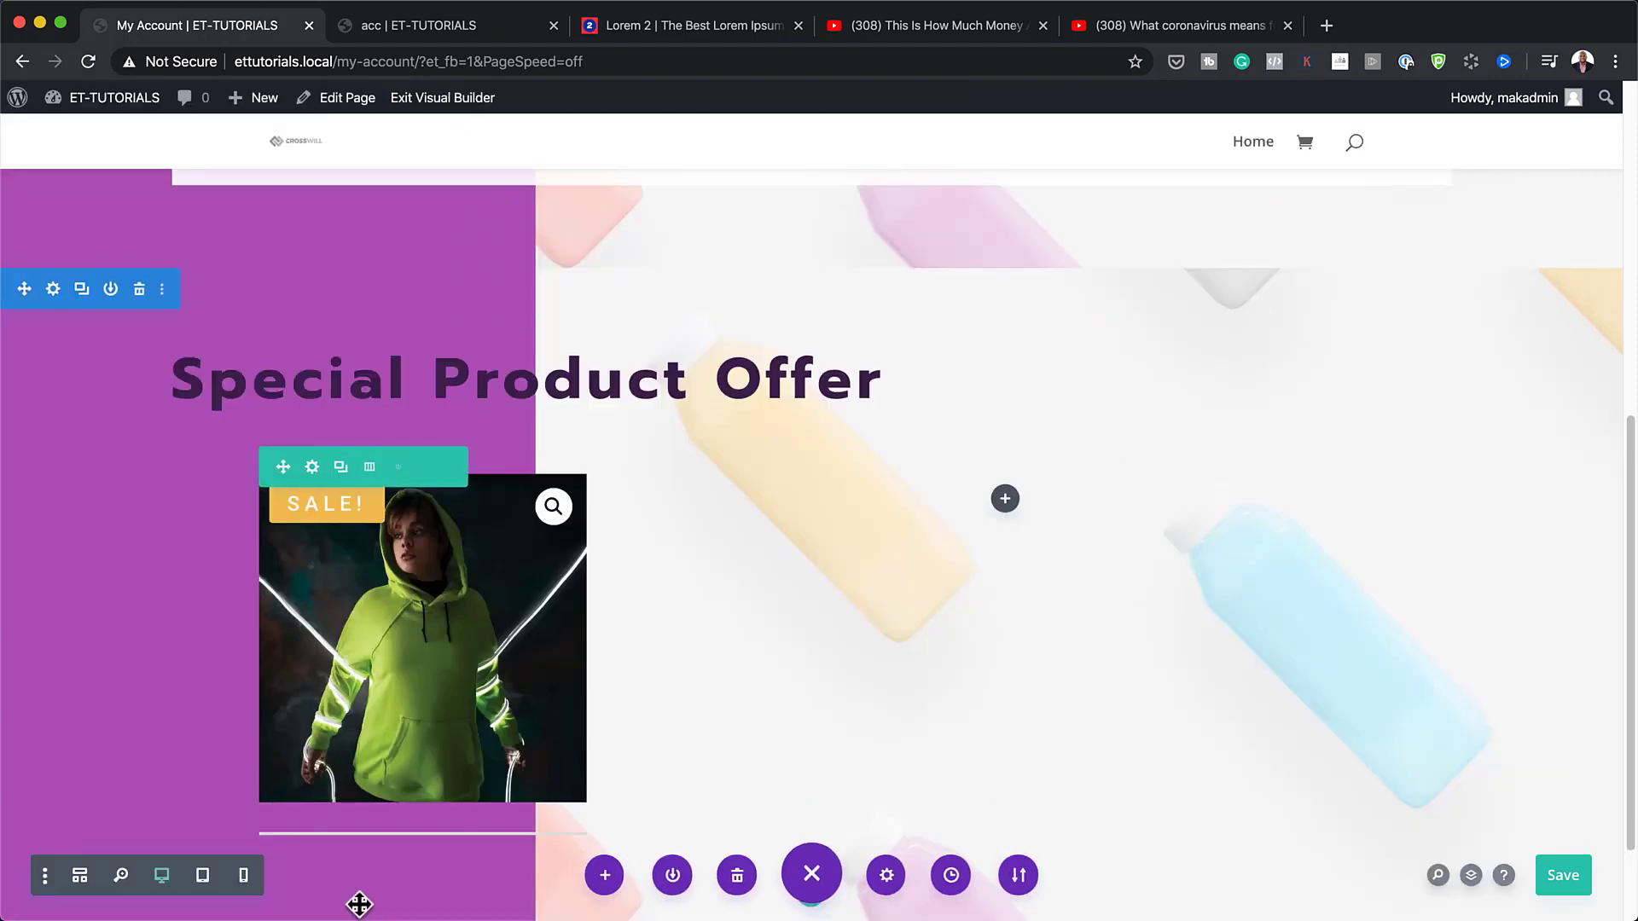
{"action": "left_click", "coordinate": [356, 898]}
- Move the divider into the empty column beside the product image and save the page
{"action": "scroll", "coordinate": [746, 800], "scroll_direction": "down", "scroll_amount": 3}
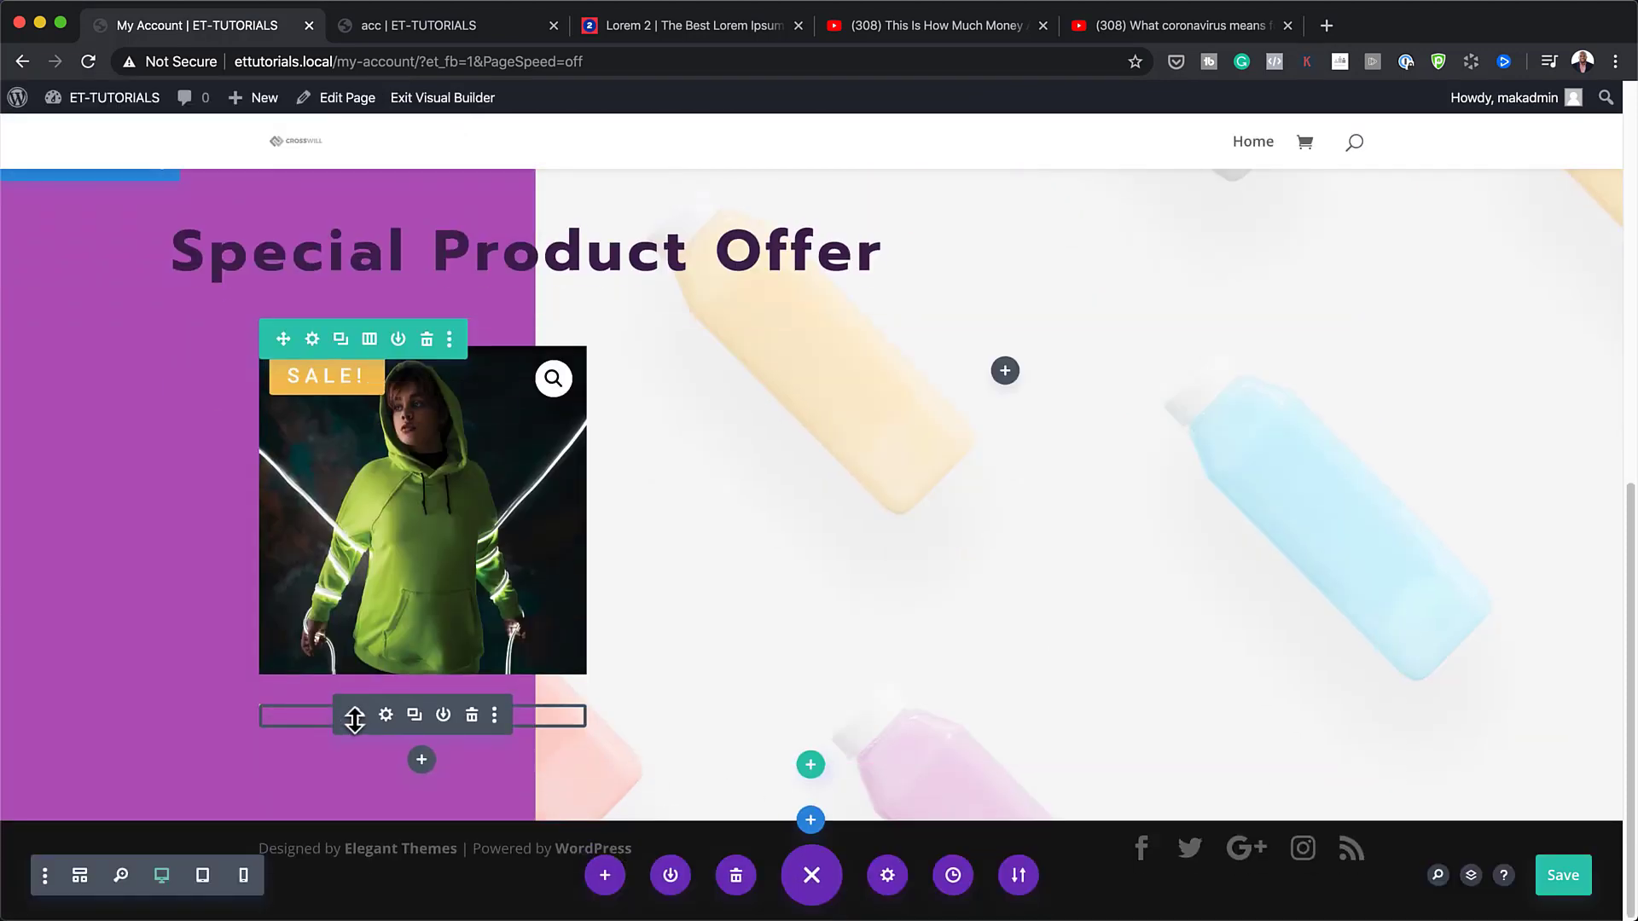
{"action": "left_click_drag", "start_coordinate": [354, 719], "coordinate": [1030, 379]}
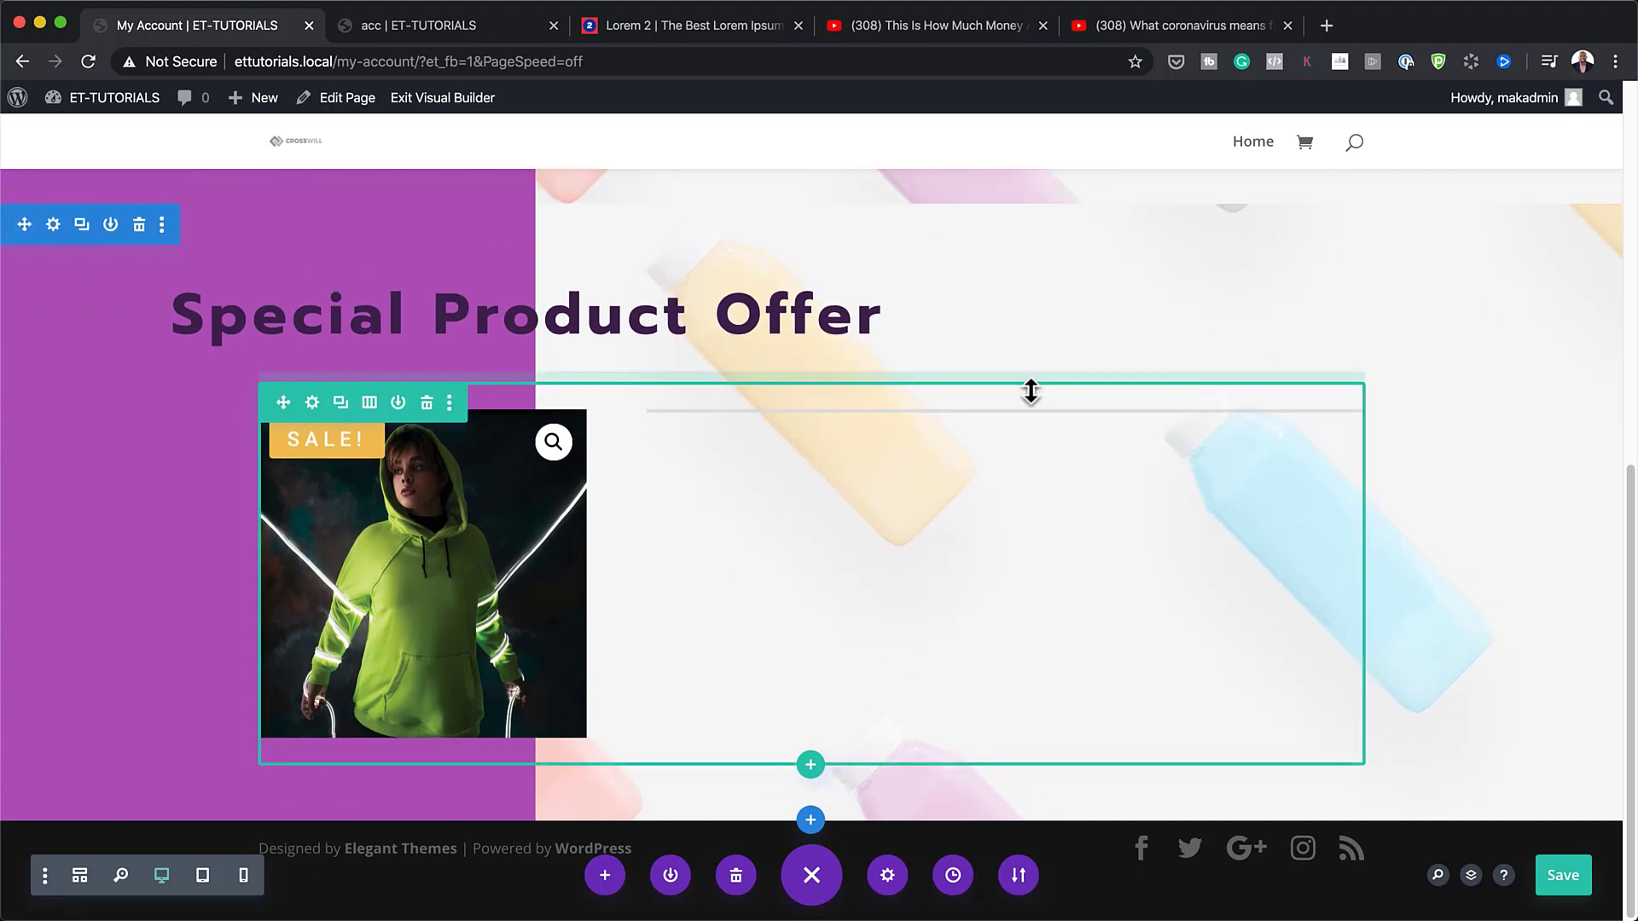
{"action": "key", "text": "ctrl+s"}
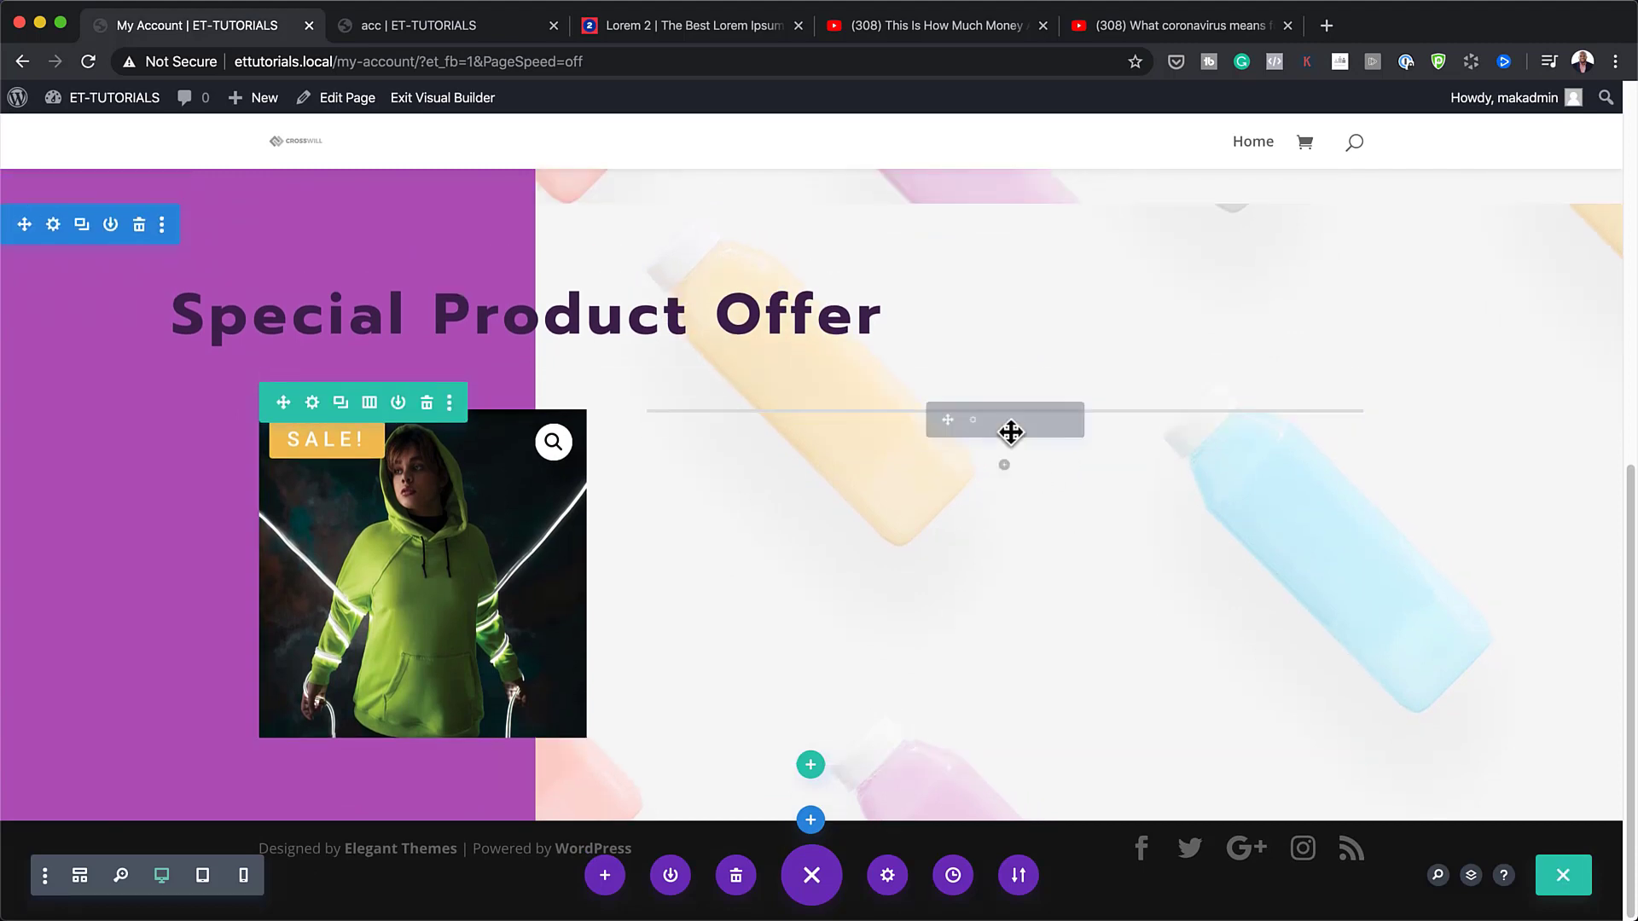
- Insert a Woo Title module below the divider and choose Hoodie with Zipper as its product
{"action": "left_click", "coordinate": [1004, 464]}
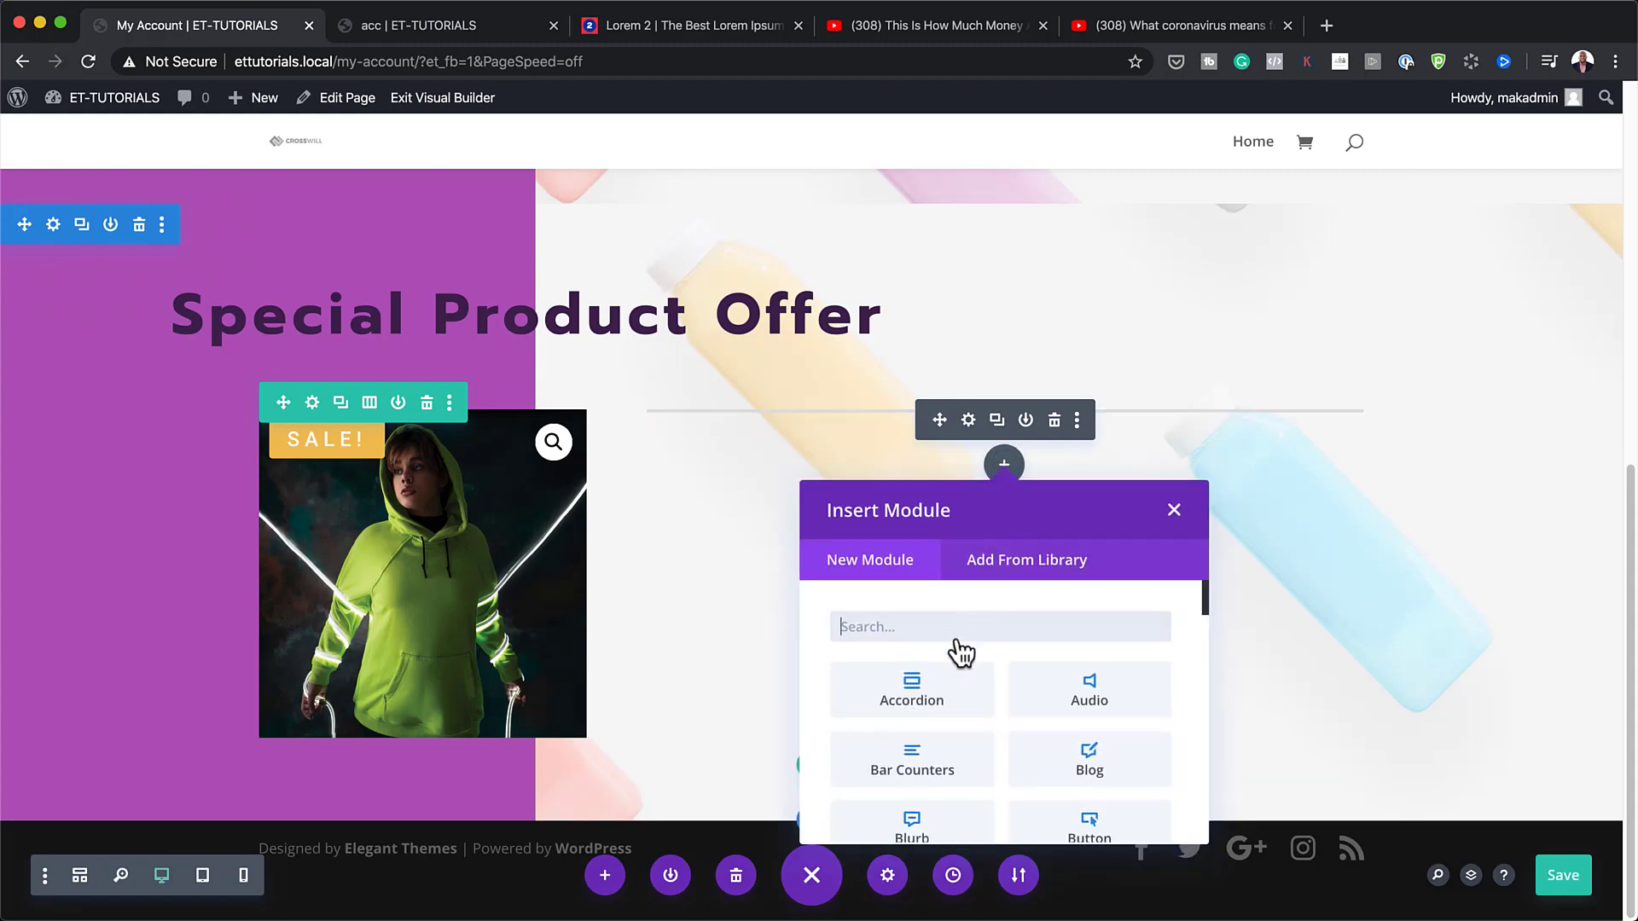
{"action": "type", "text": "woo ti"}
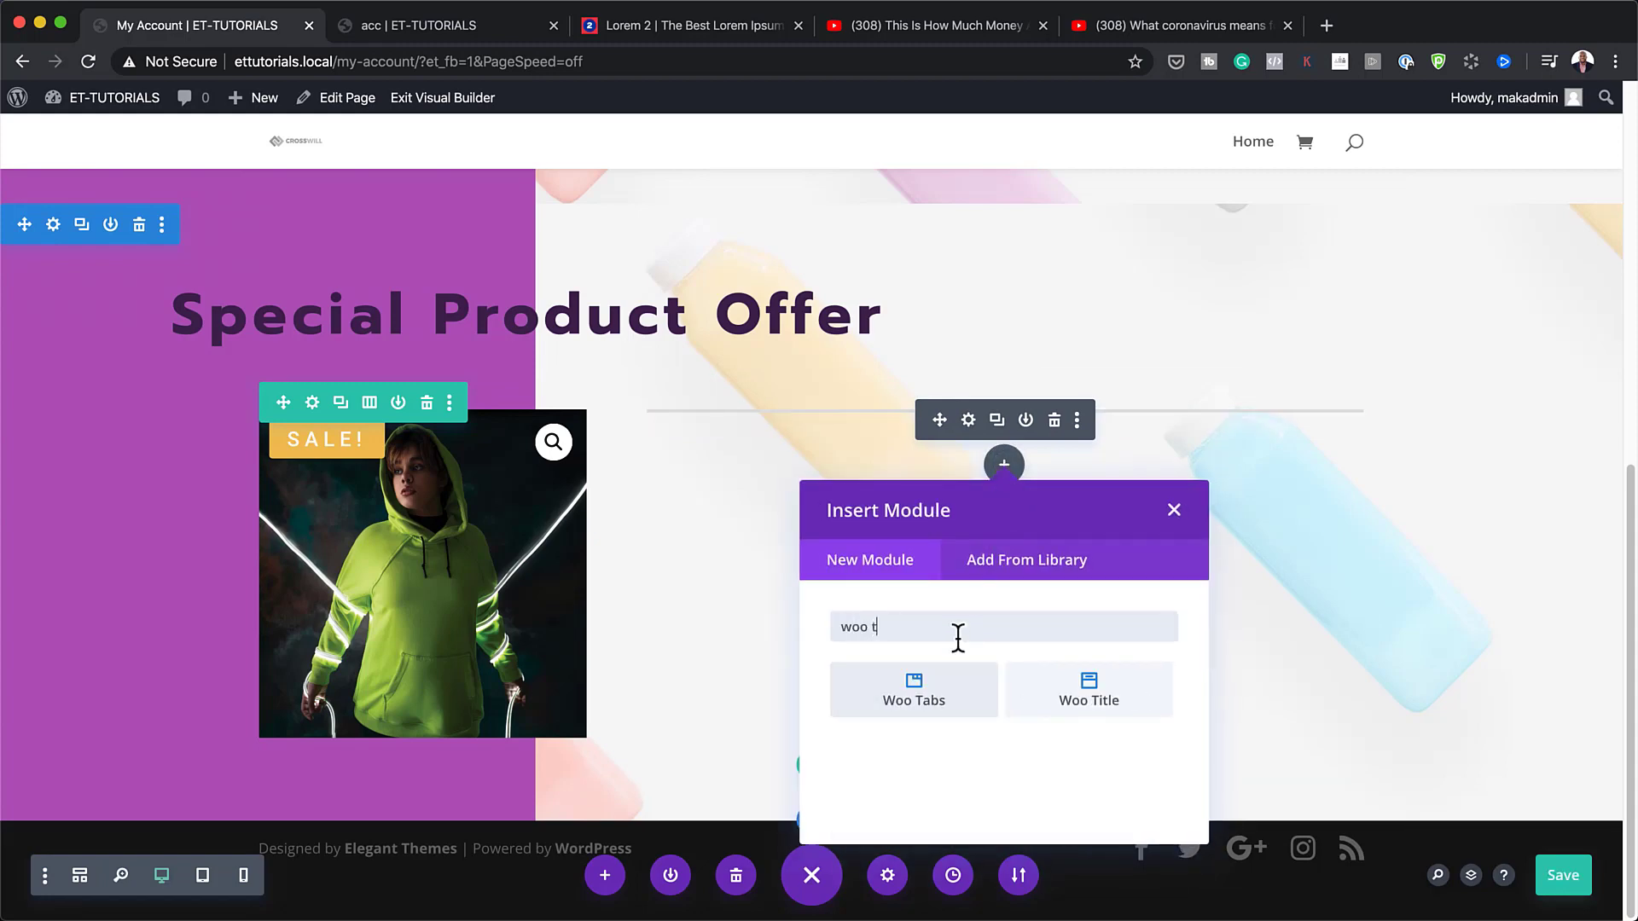
{"action": "left_click", "coordinate": [959, 678]}
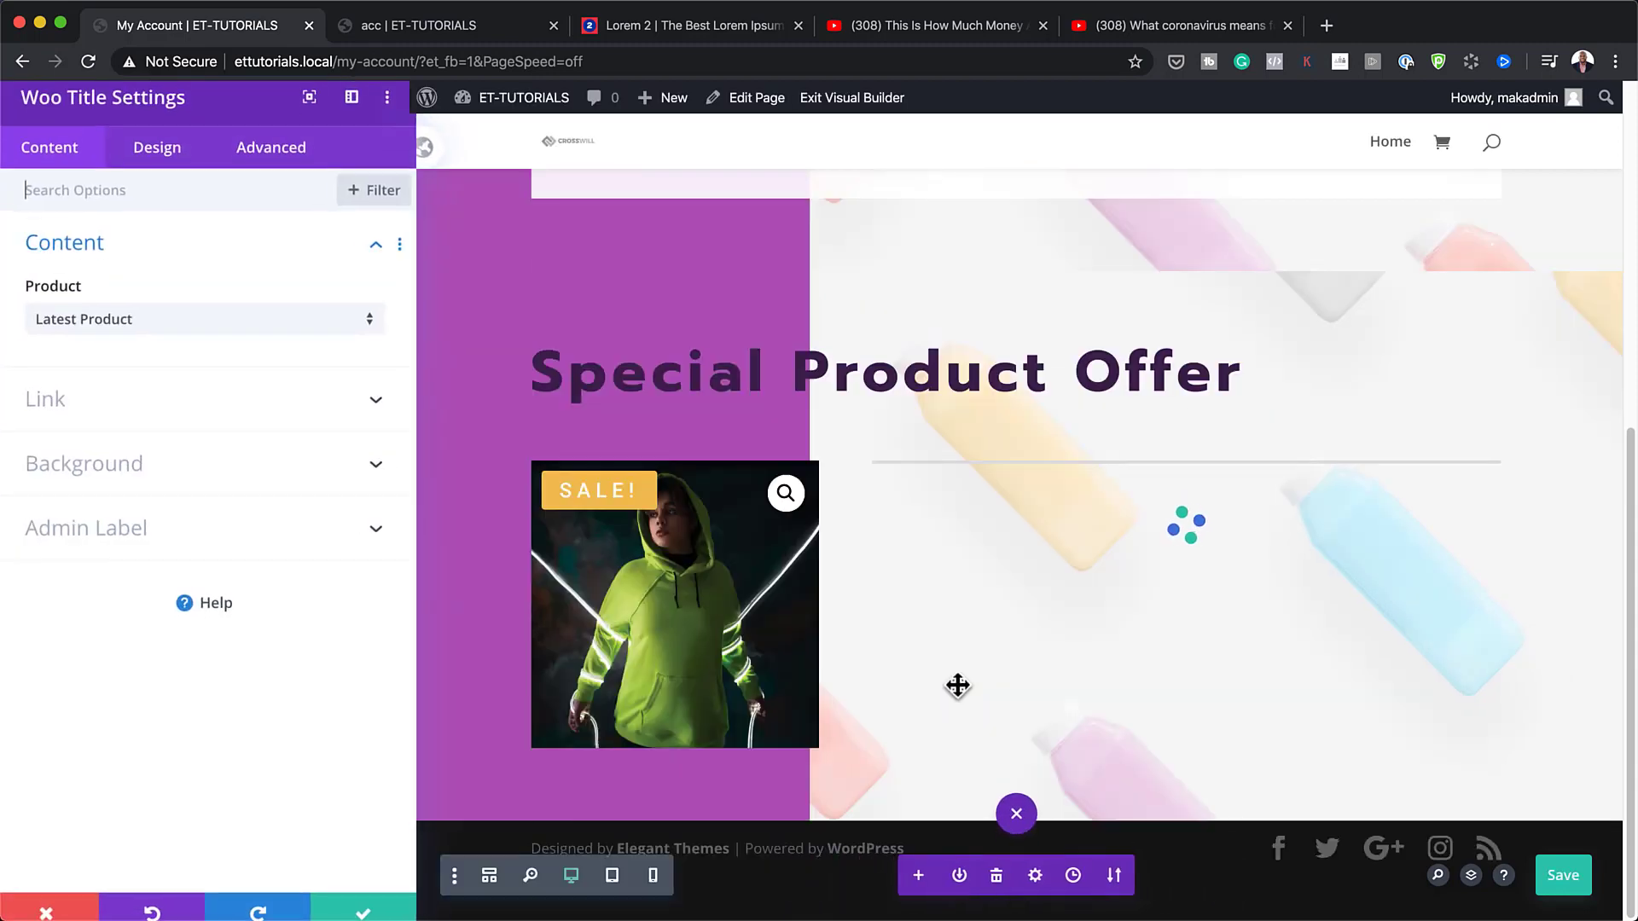
{"action": "left_click", "coordinate": [248, 324]}
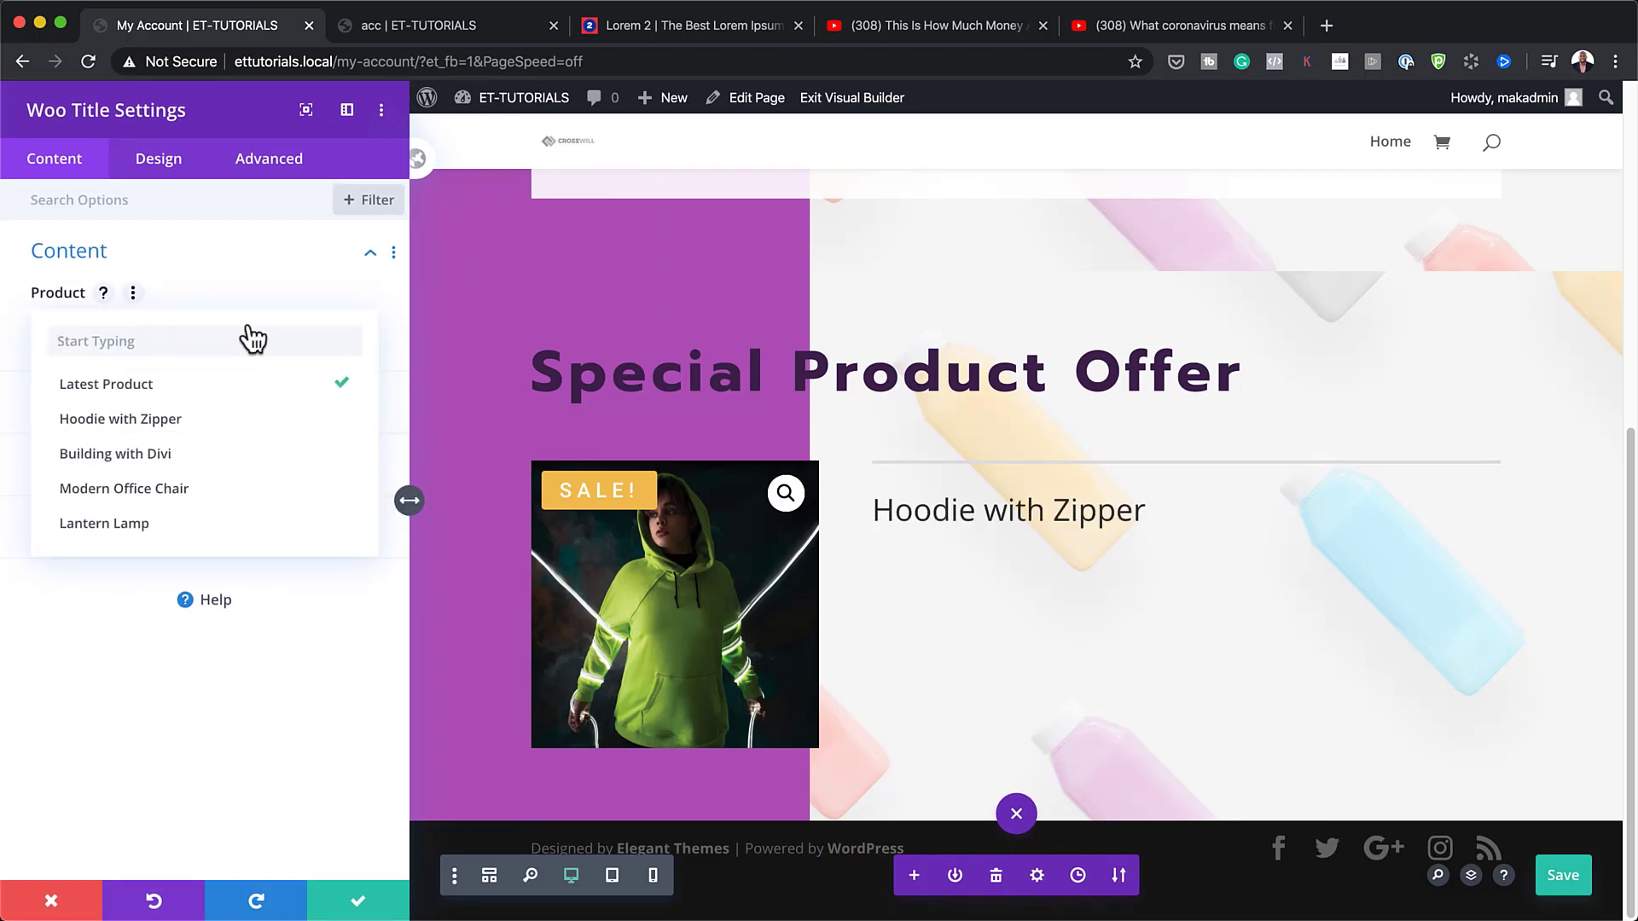
{"action": "left_click", "coordinate": [233, 424]}
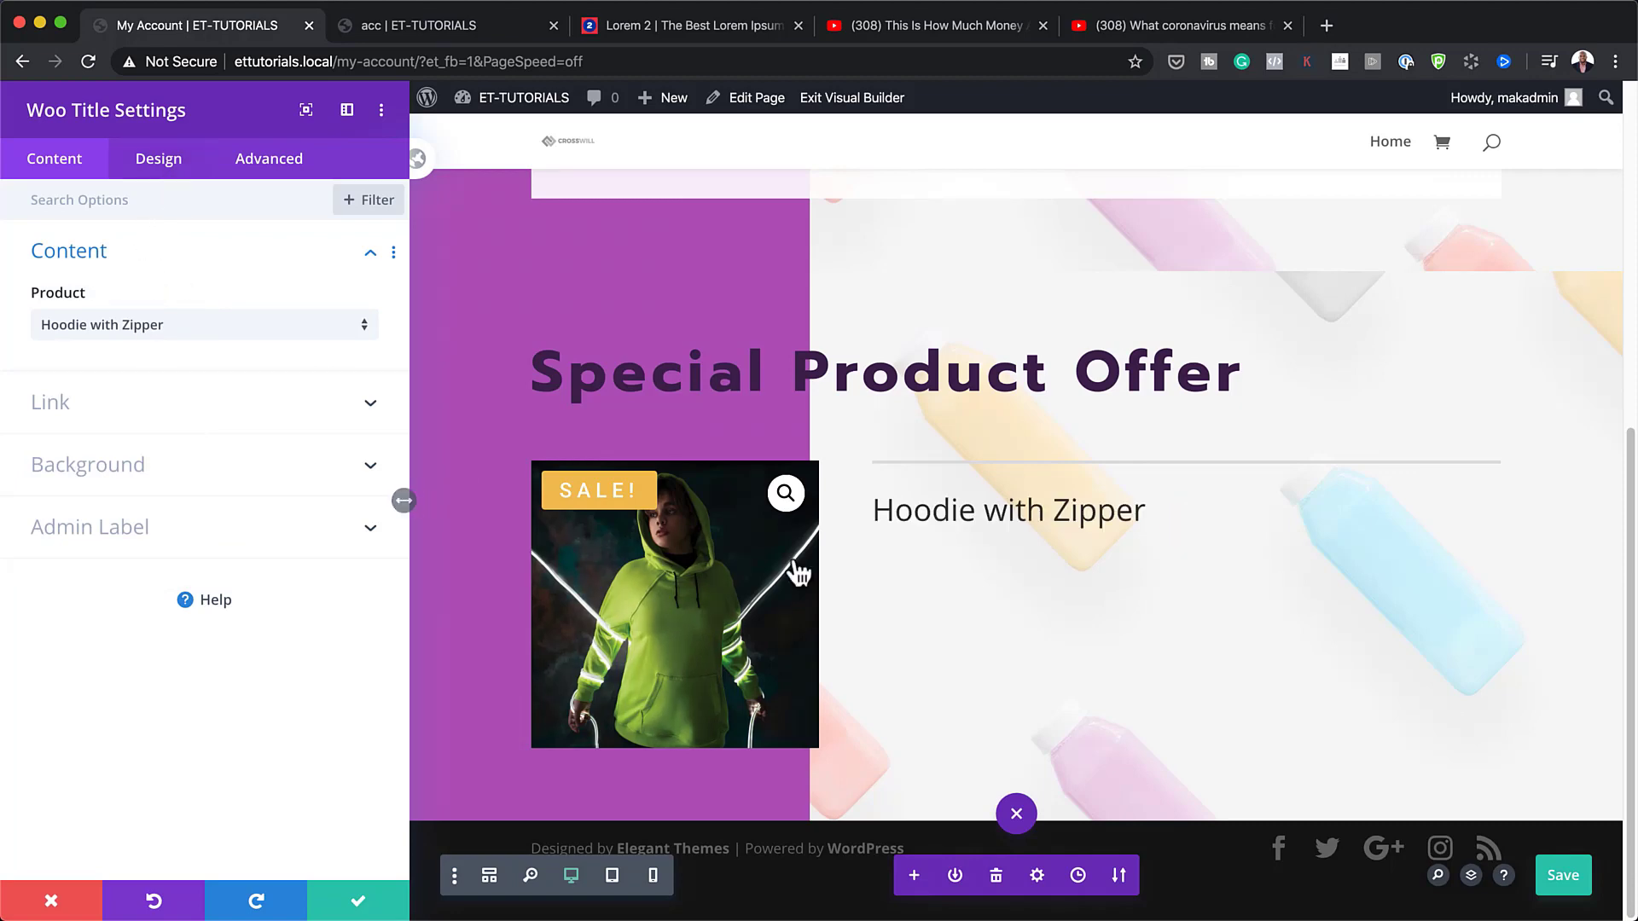
- Set the product title's font to Roboto and its text size to 38px, and save the Woo Title module
{"action": "left_click", "coordinate": [872, 499]}
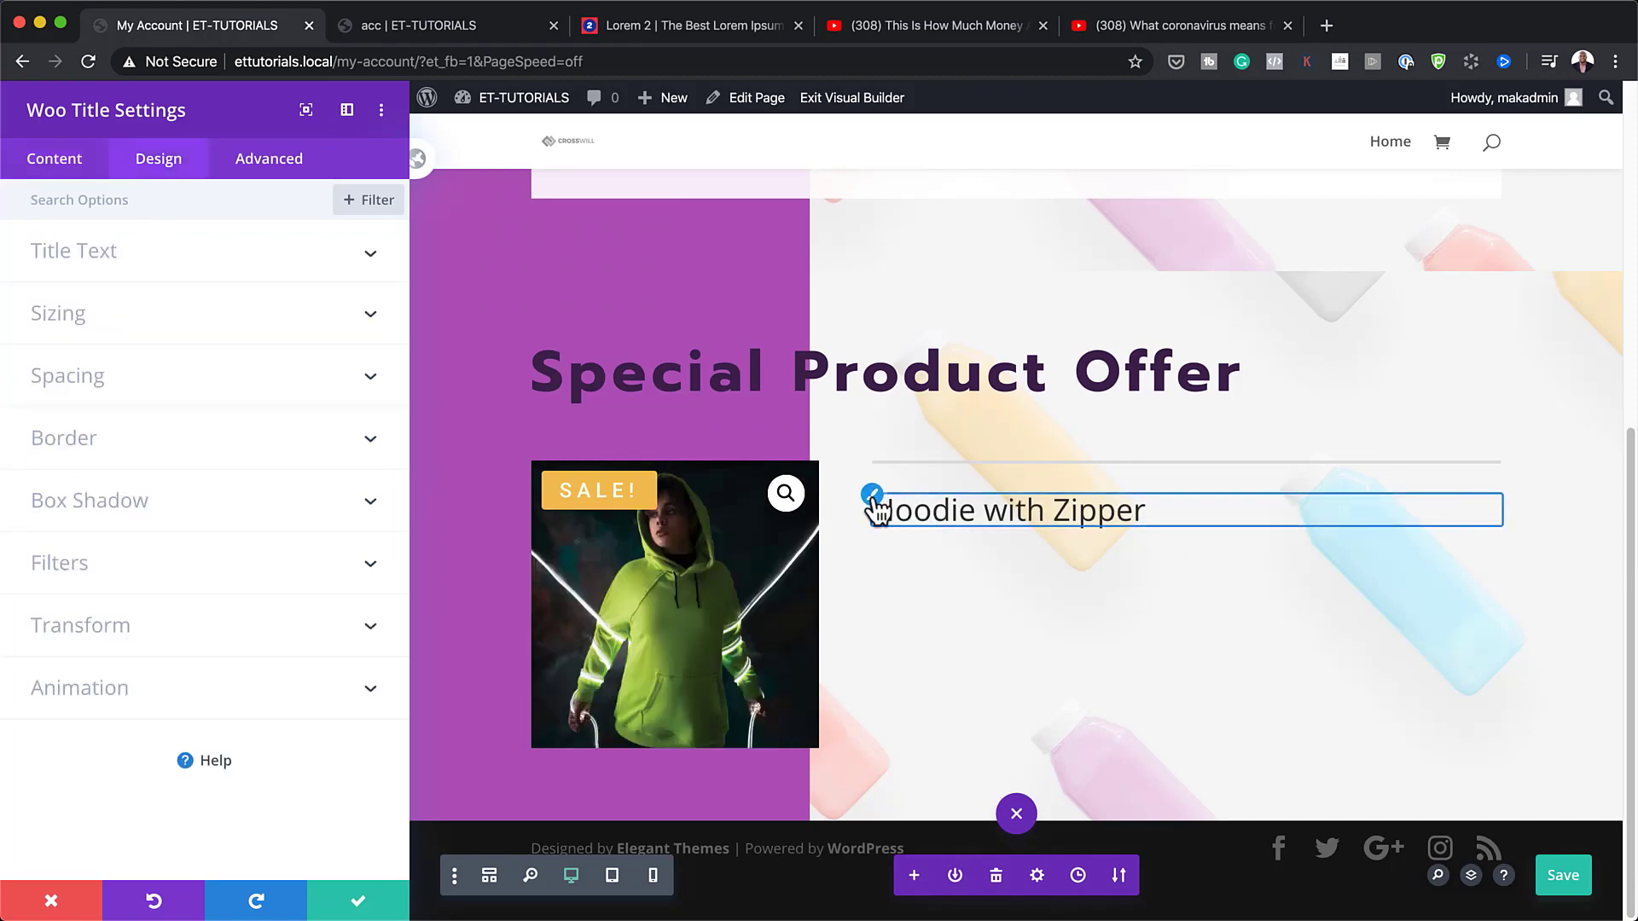
{"action": "left_click", "coordinate": [106, 269]}
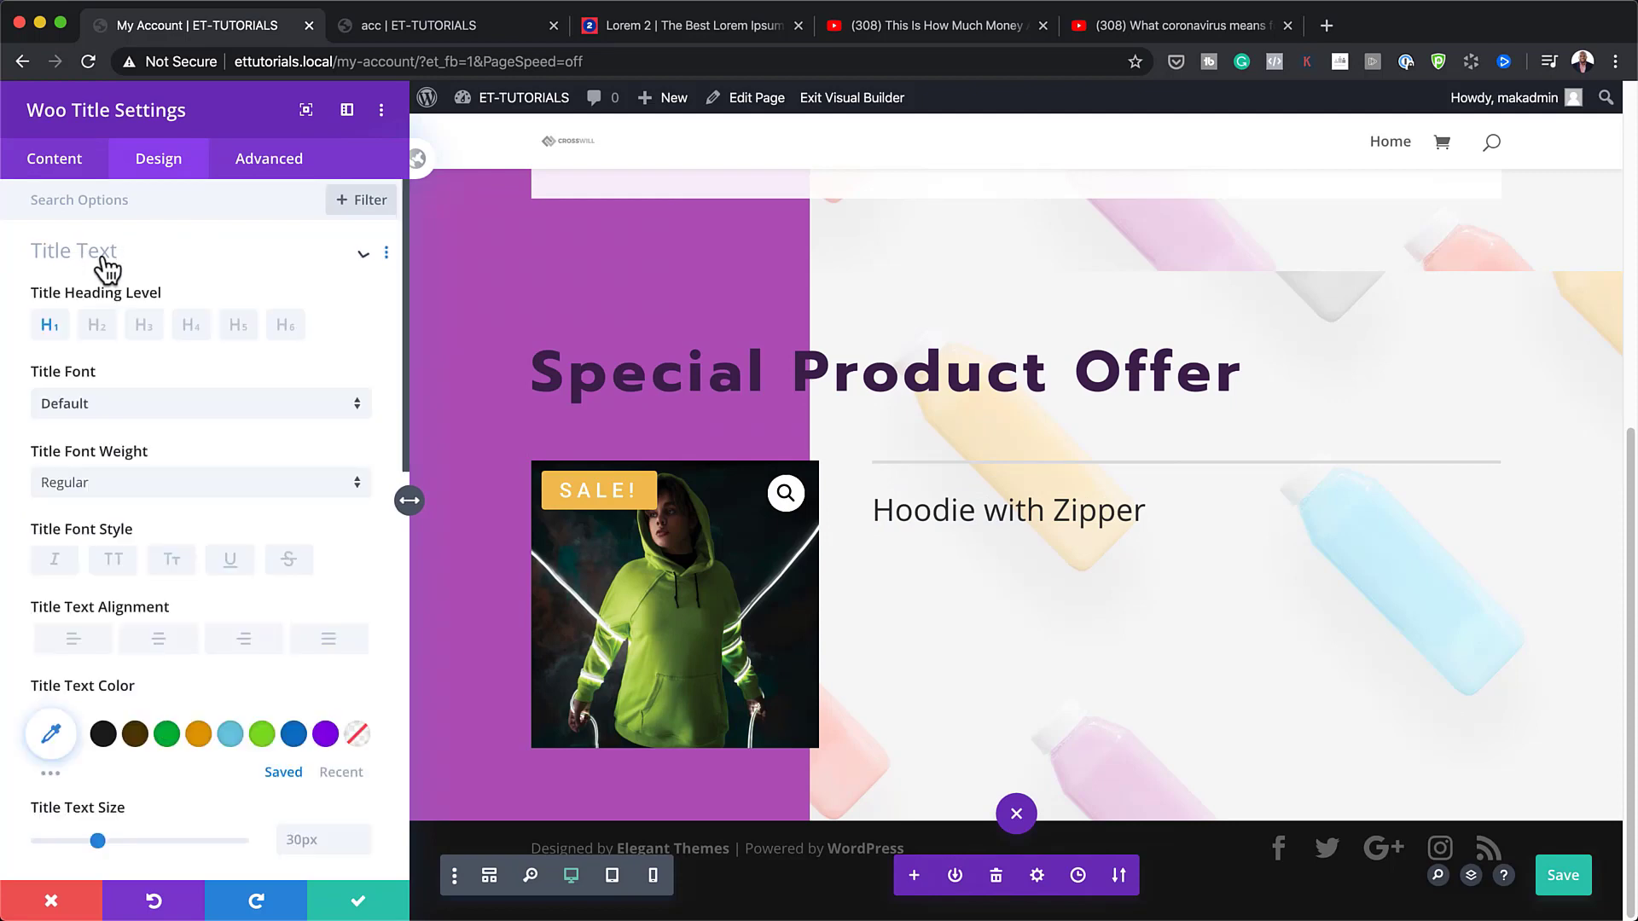
{"action": "left_click", "coordinate": [101, 404]}
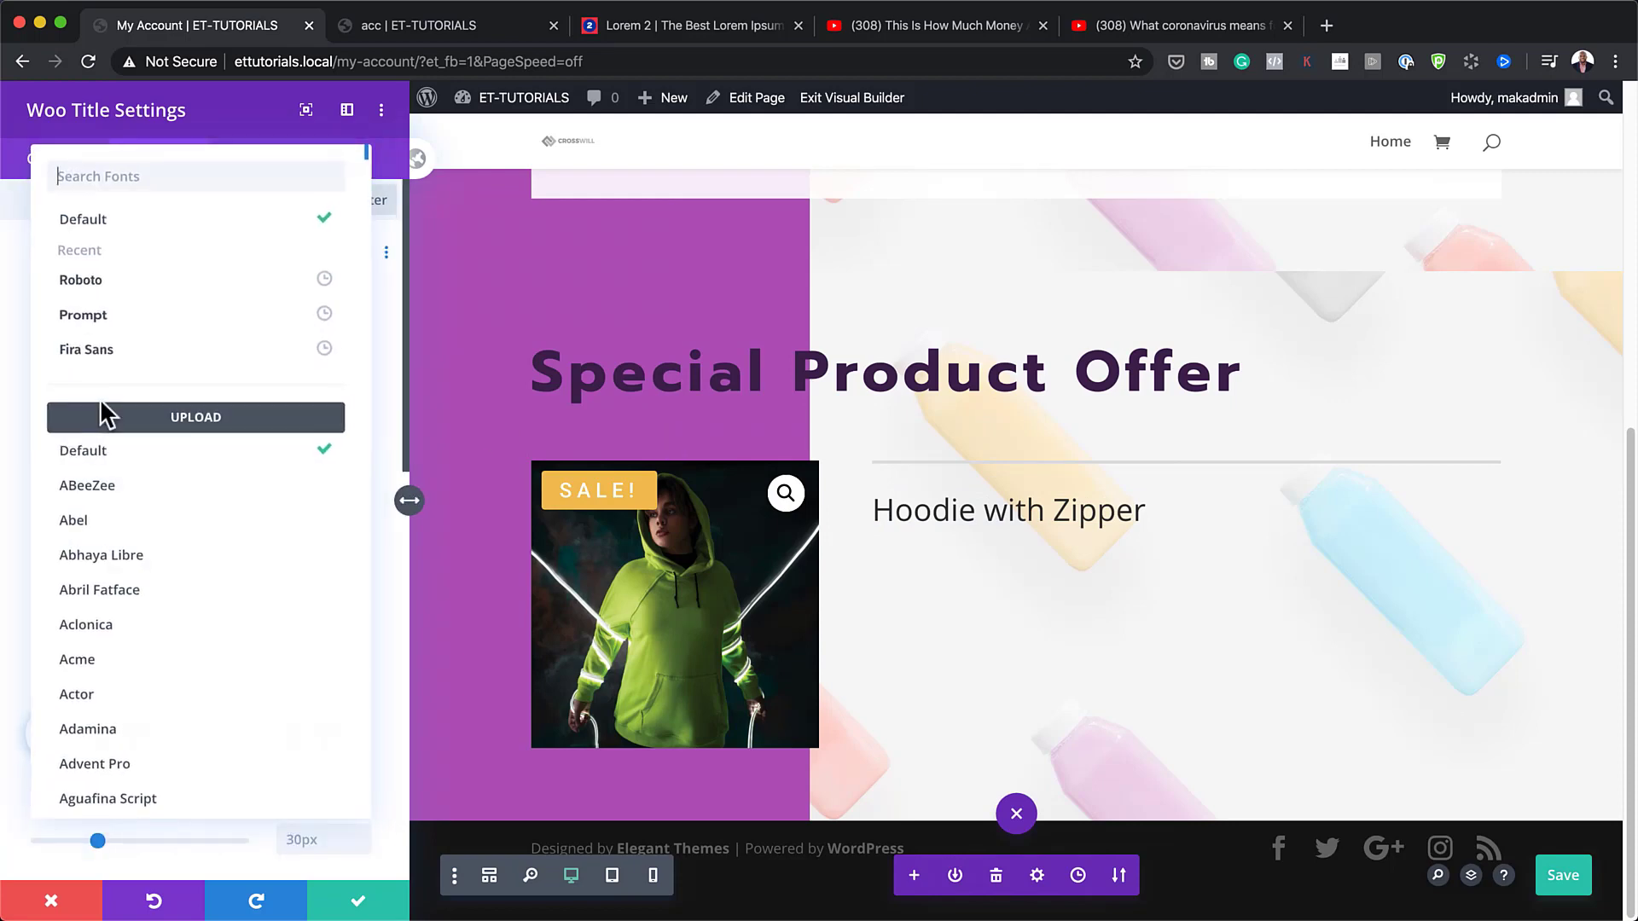
{"action": "left_click", "coordinate": [133, 281]}
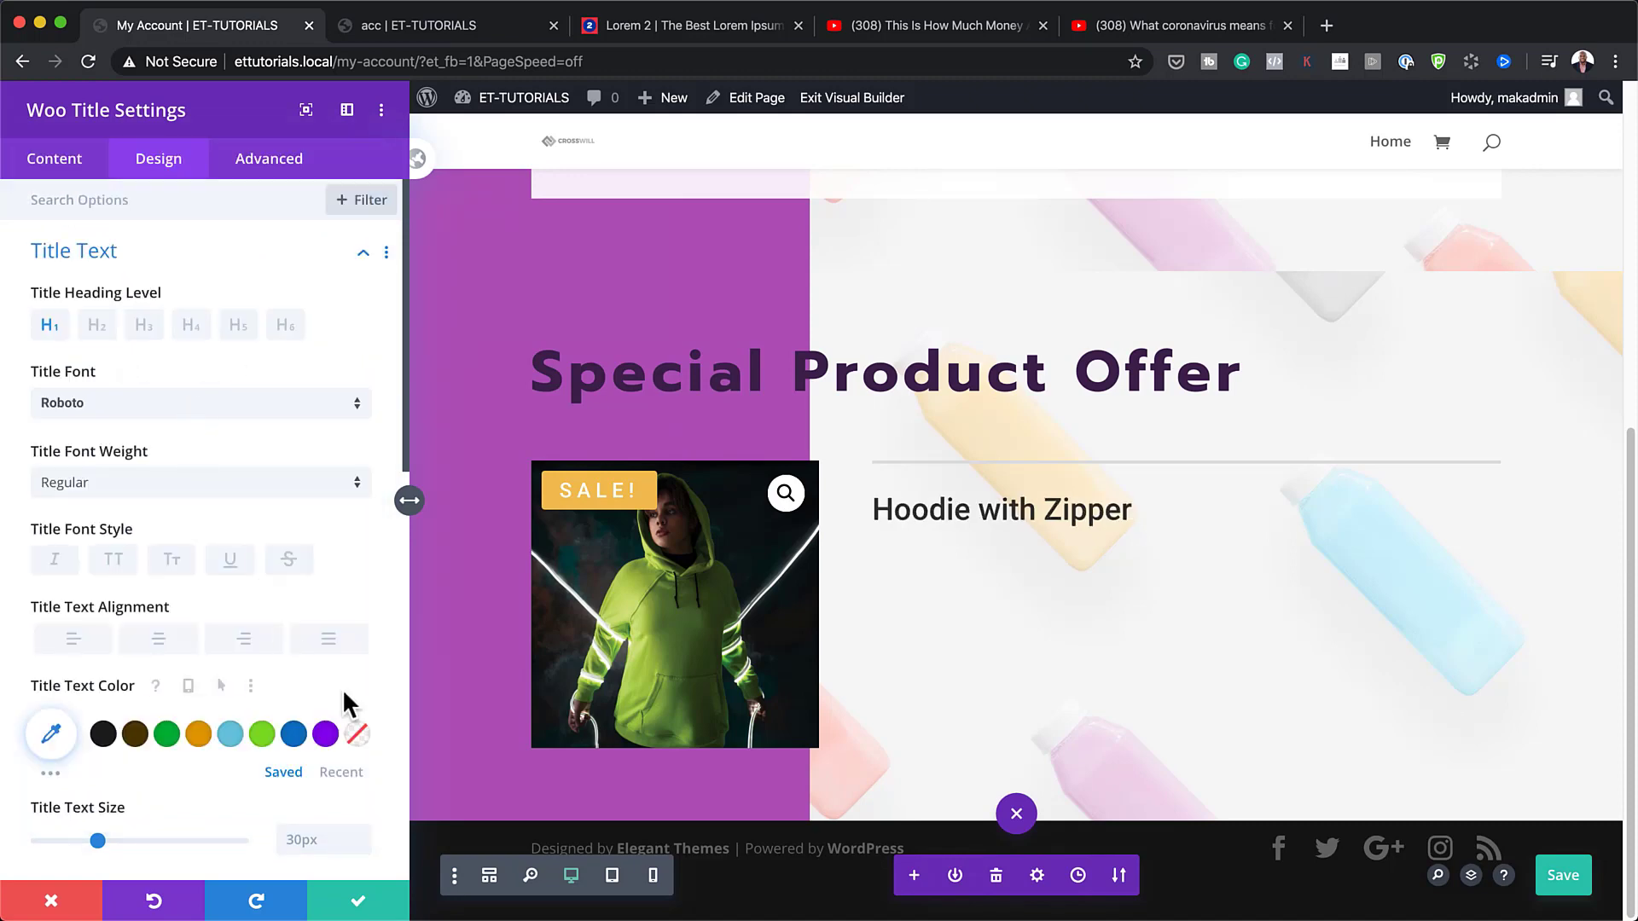
{"action": "scroll", "coordinate": [341, 689], "scroll_direction": "down", "scroll_amount": 4}
{"action": "left_click", "coordinate": [295, 660]}
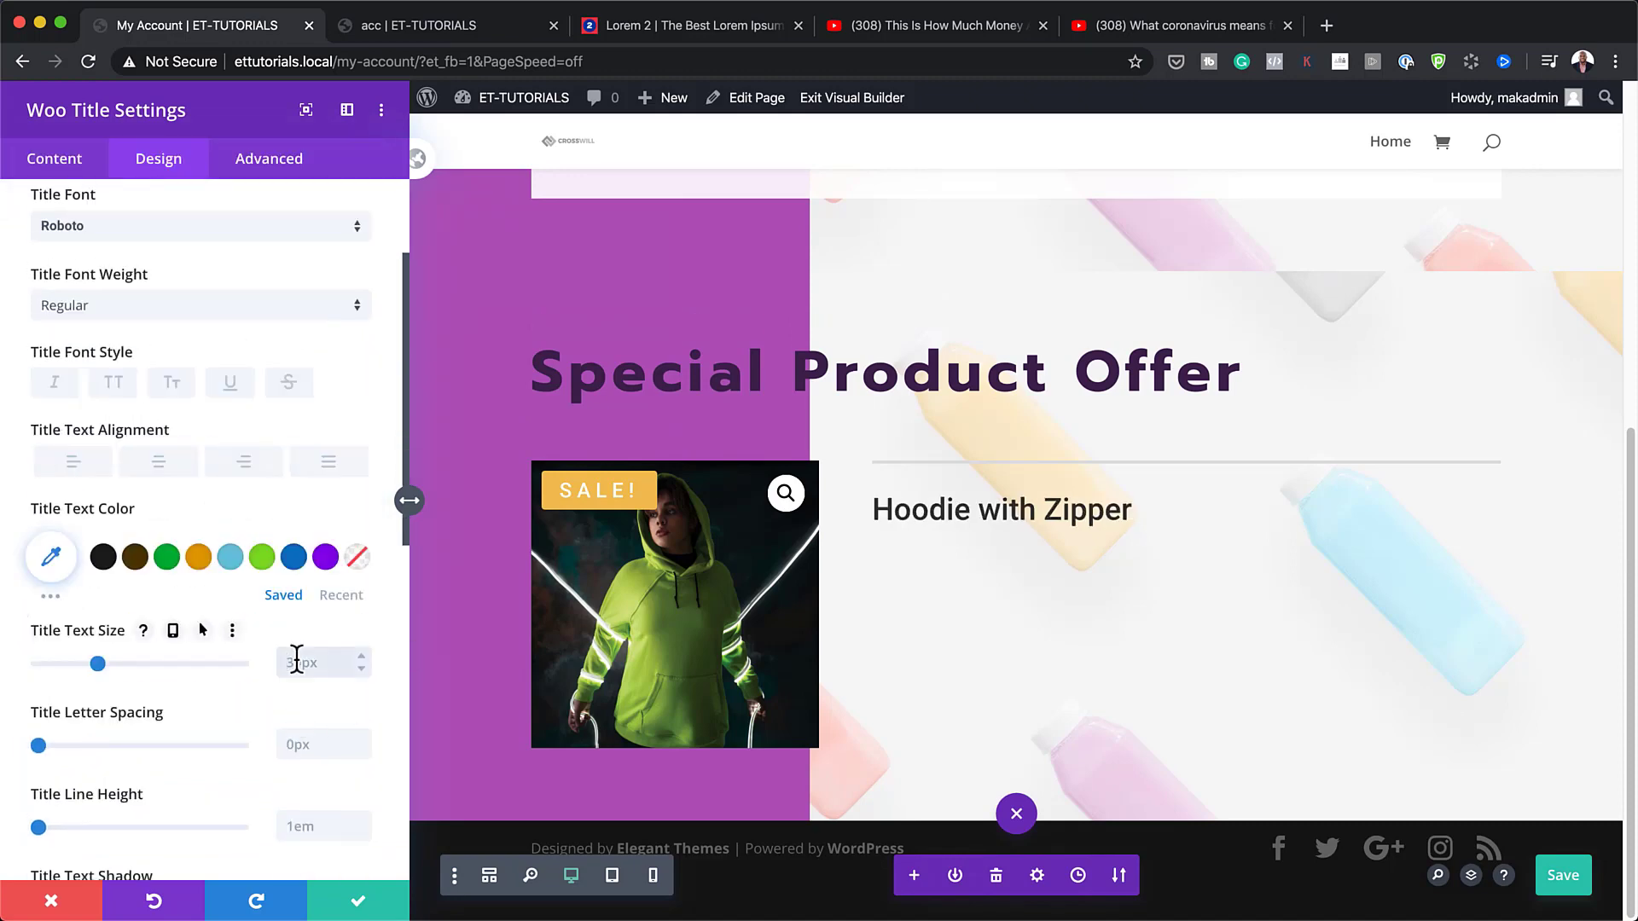
{"action": "type", "text": "8"}
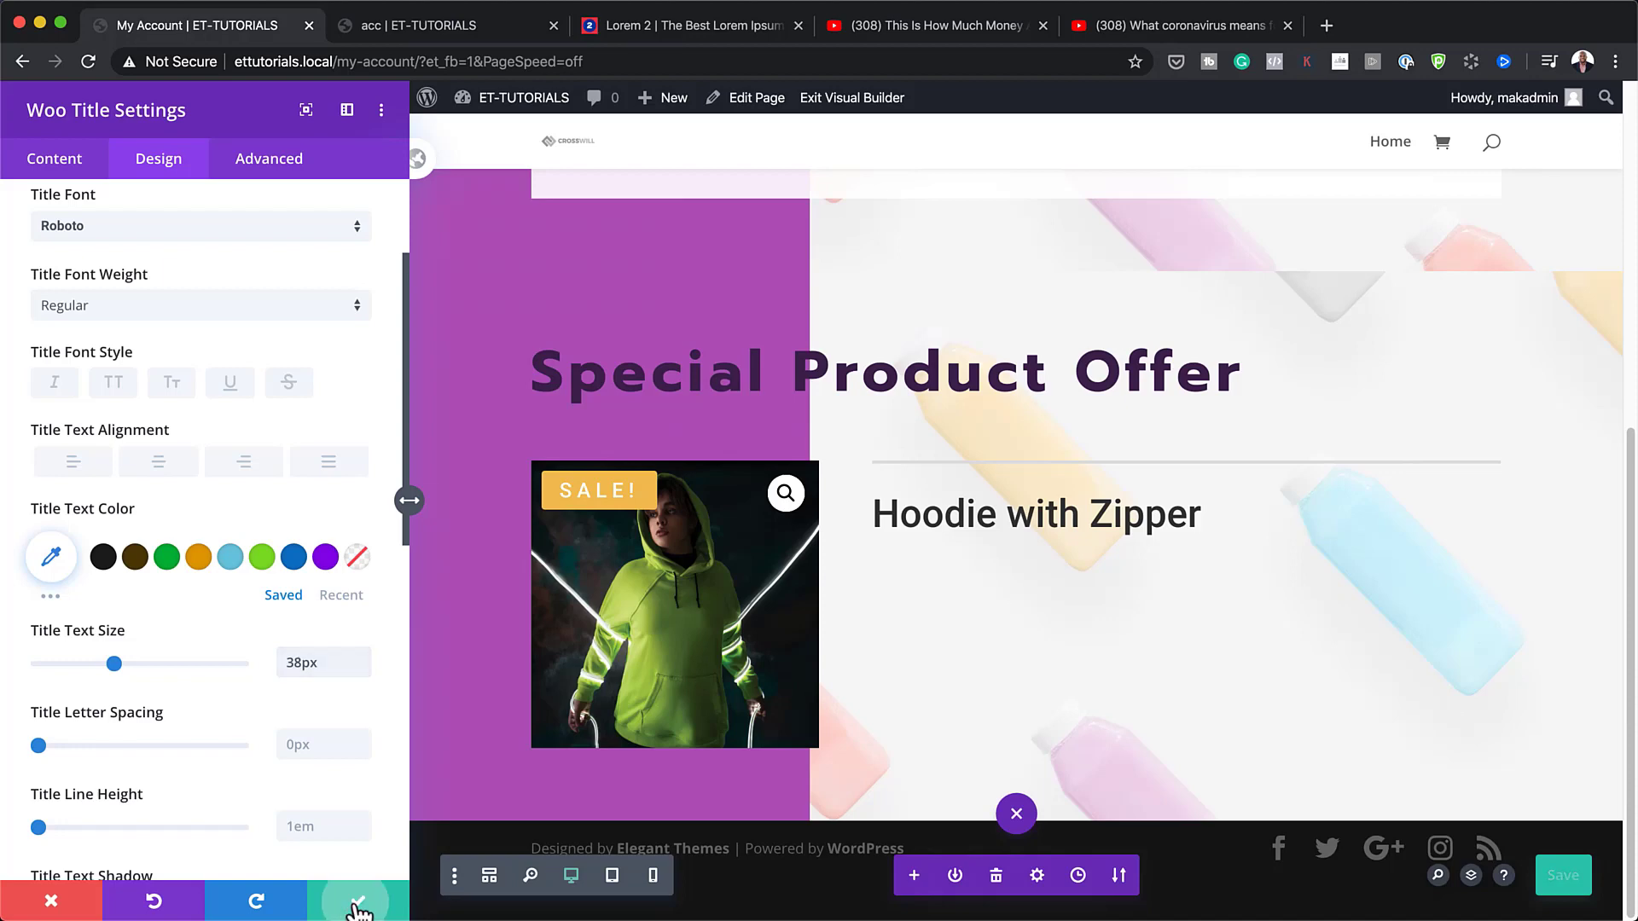
{"action": "left_click", "coordinate": [358, 900]}
- Insert a Woo Price module below the Hoodie with Zipper title
{"action": "scroll", "coordinate": [1036, 747], "scroll_direction": "down", "scroll_amount": 2}
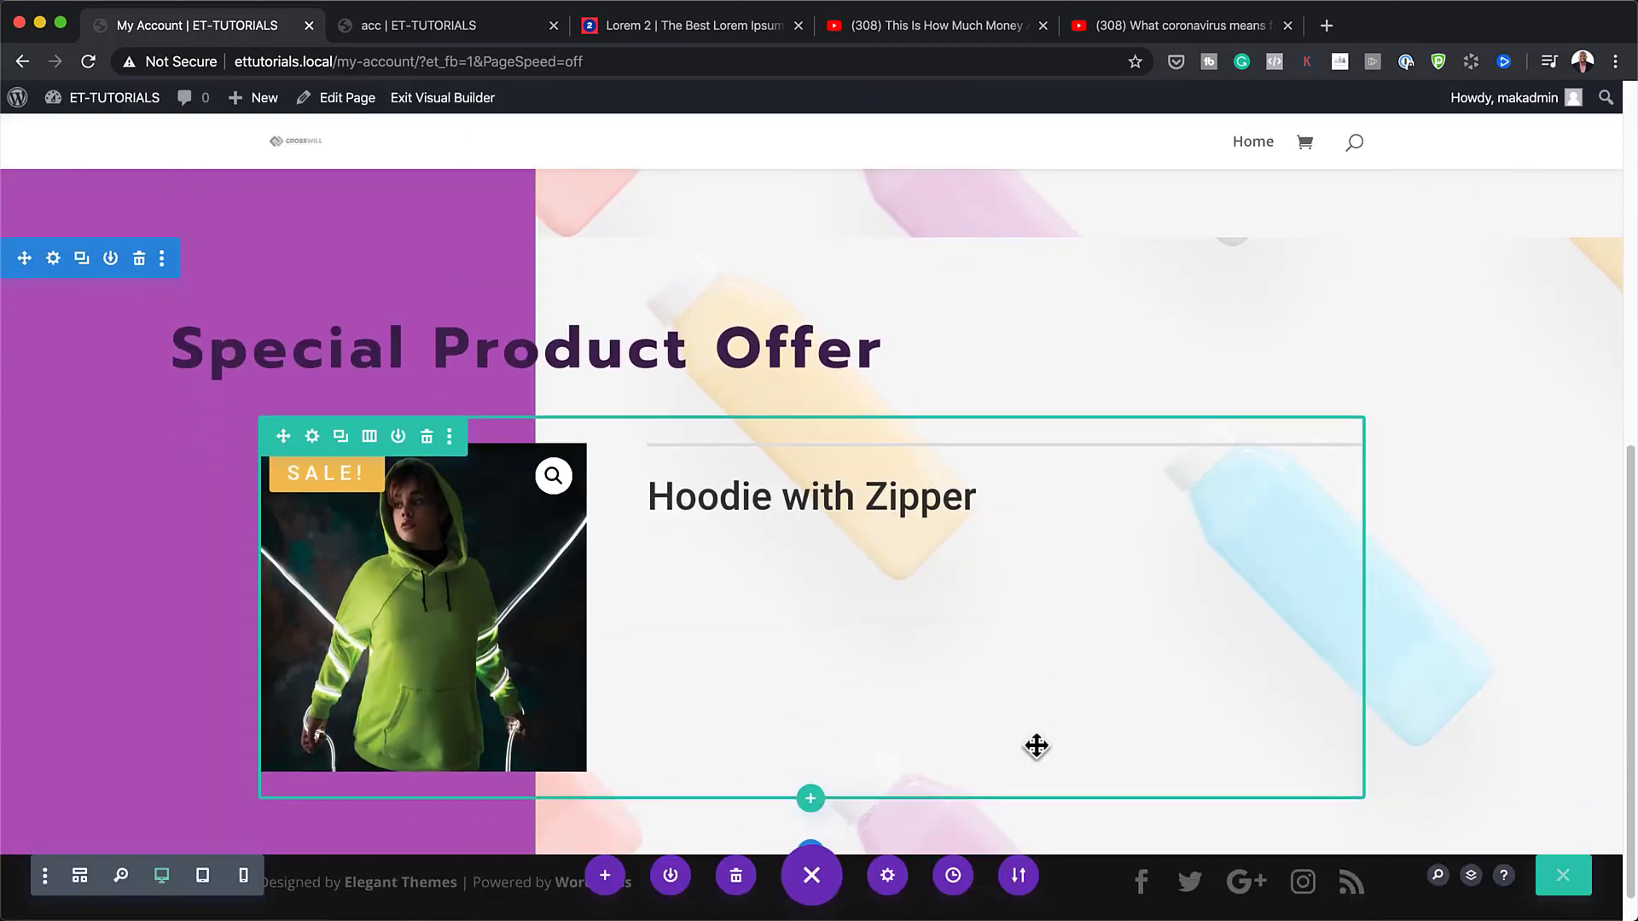
{"action": "mouse_move", "coordinate": [947, 499]}
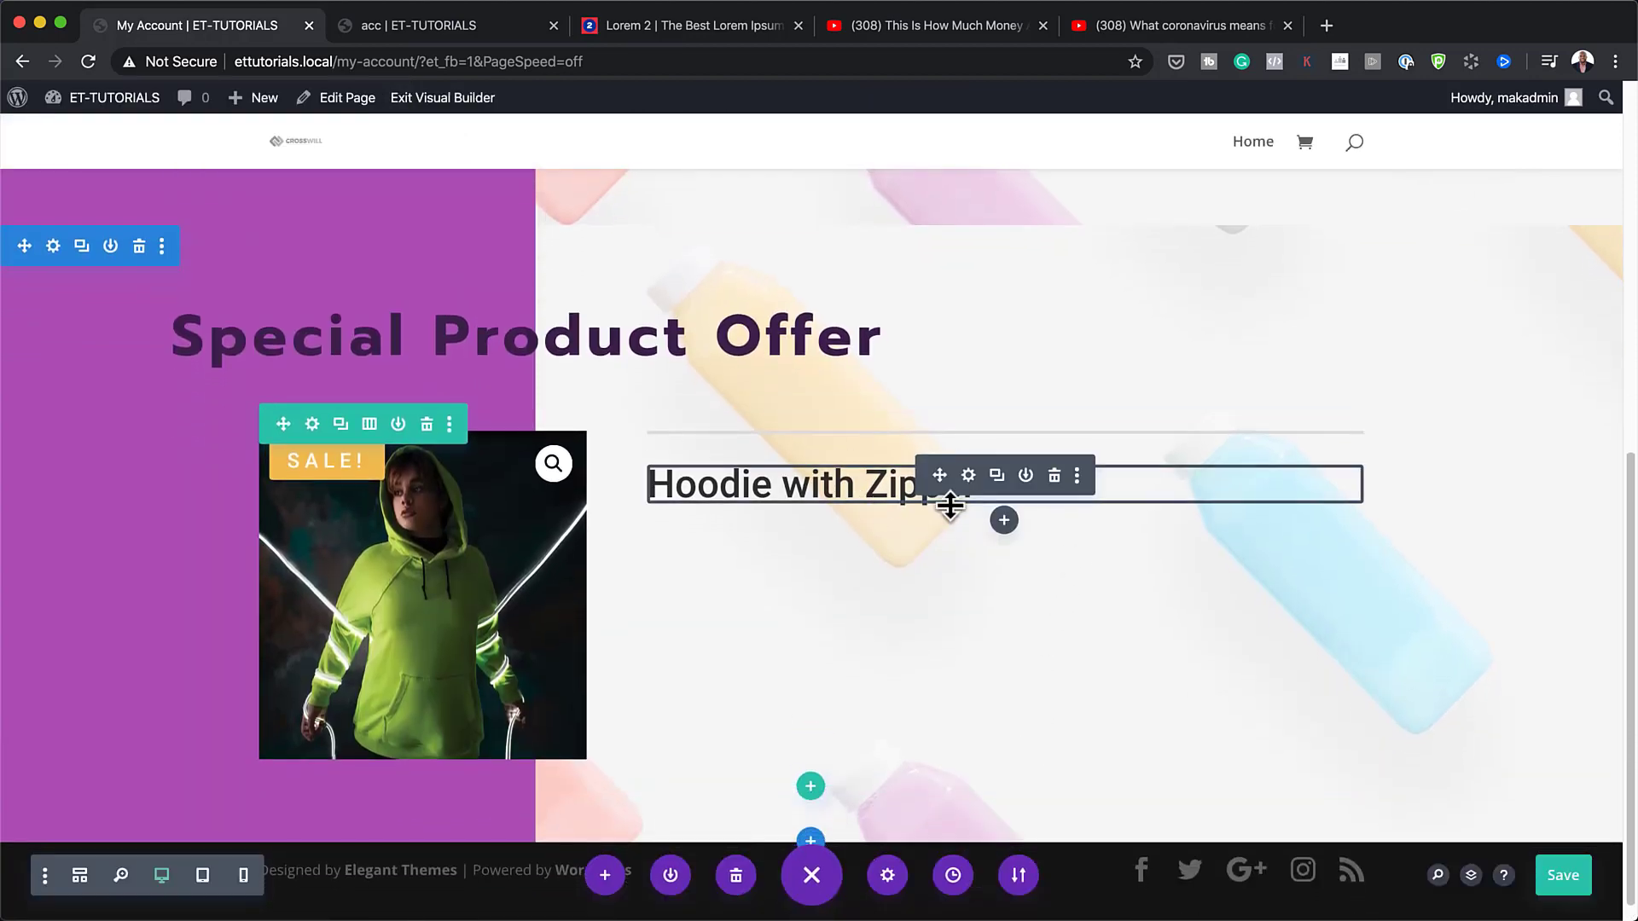
{"action": "left_click", "coordinate": [1011, 522]}
{"action": "type", "text": "woo pri"}
{"action": "left_click", "coordinate": [925, 350]}
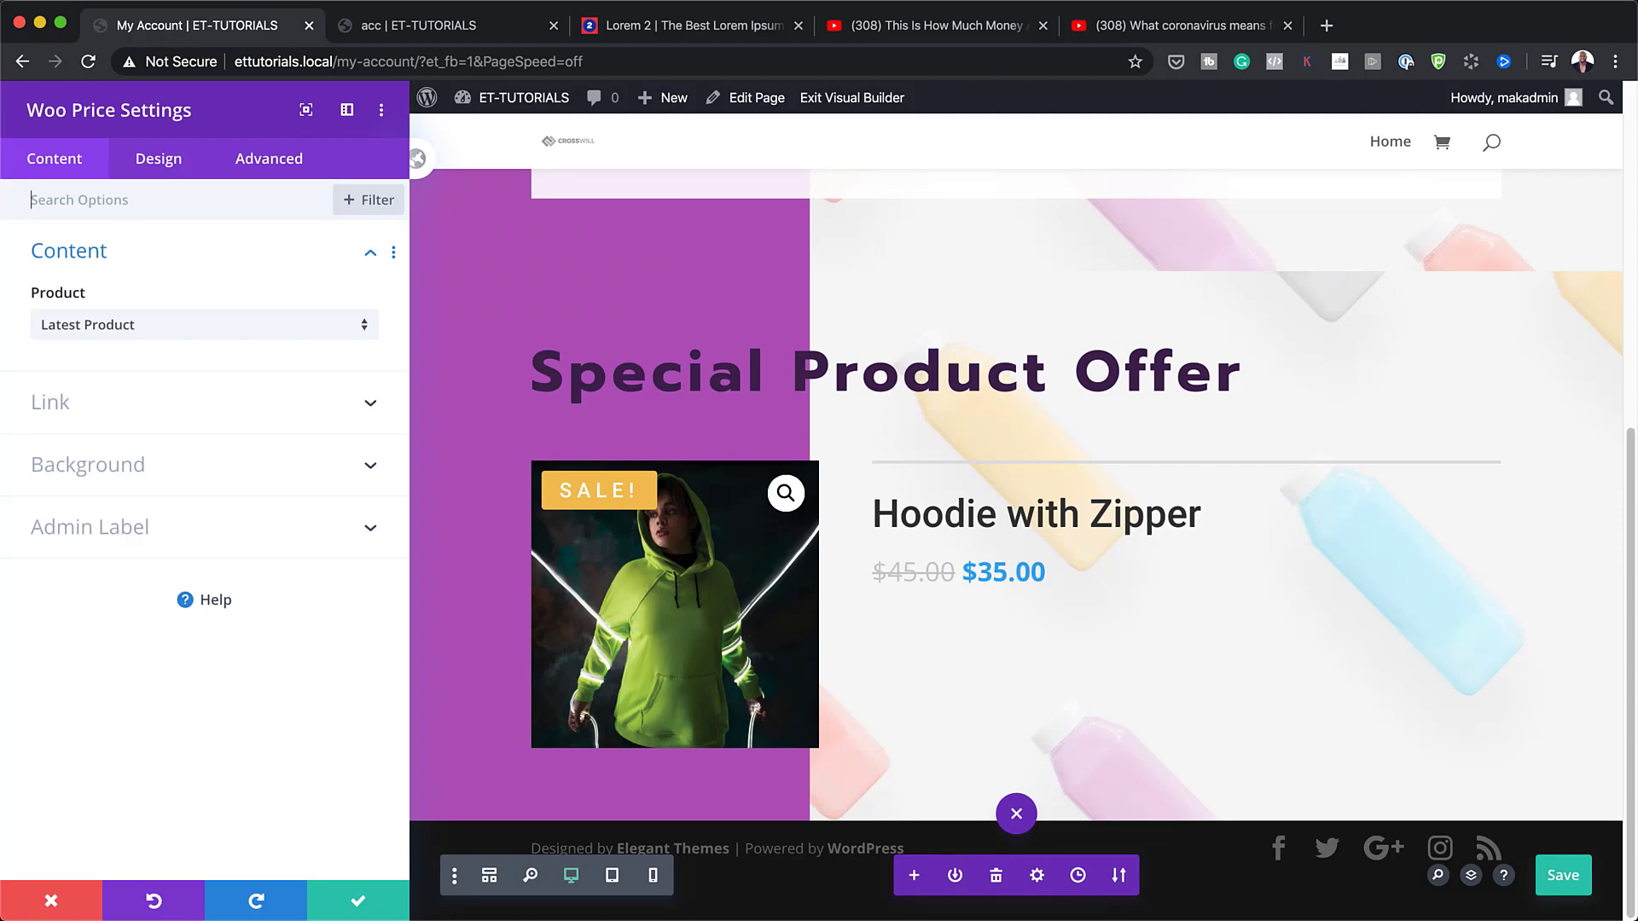
- Set the price font to Roboto and the price text color to #ad52b7
{"action": "left_click", "coordinate": [164, 162]}
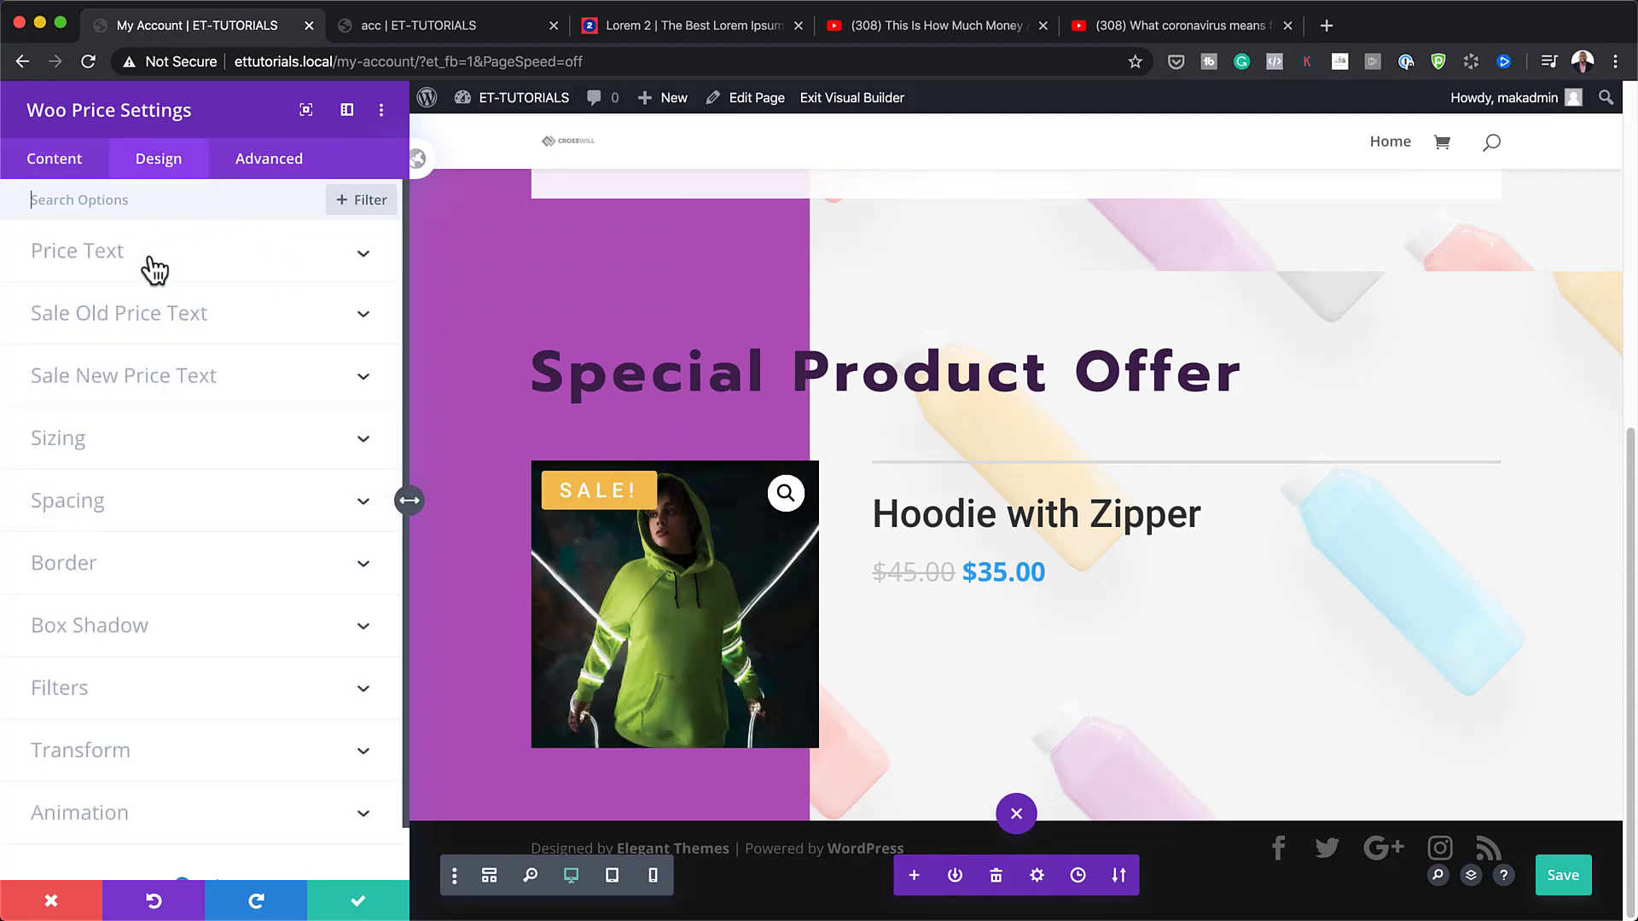
{"action": "left_click", "coordinate": [150, 260]}
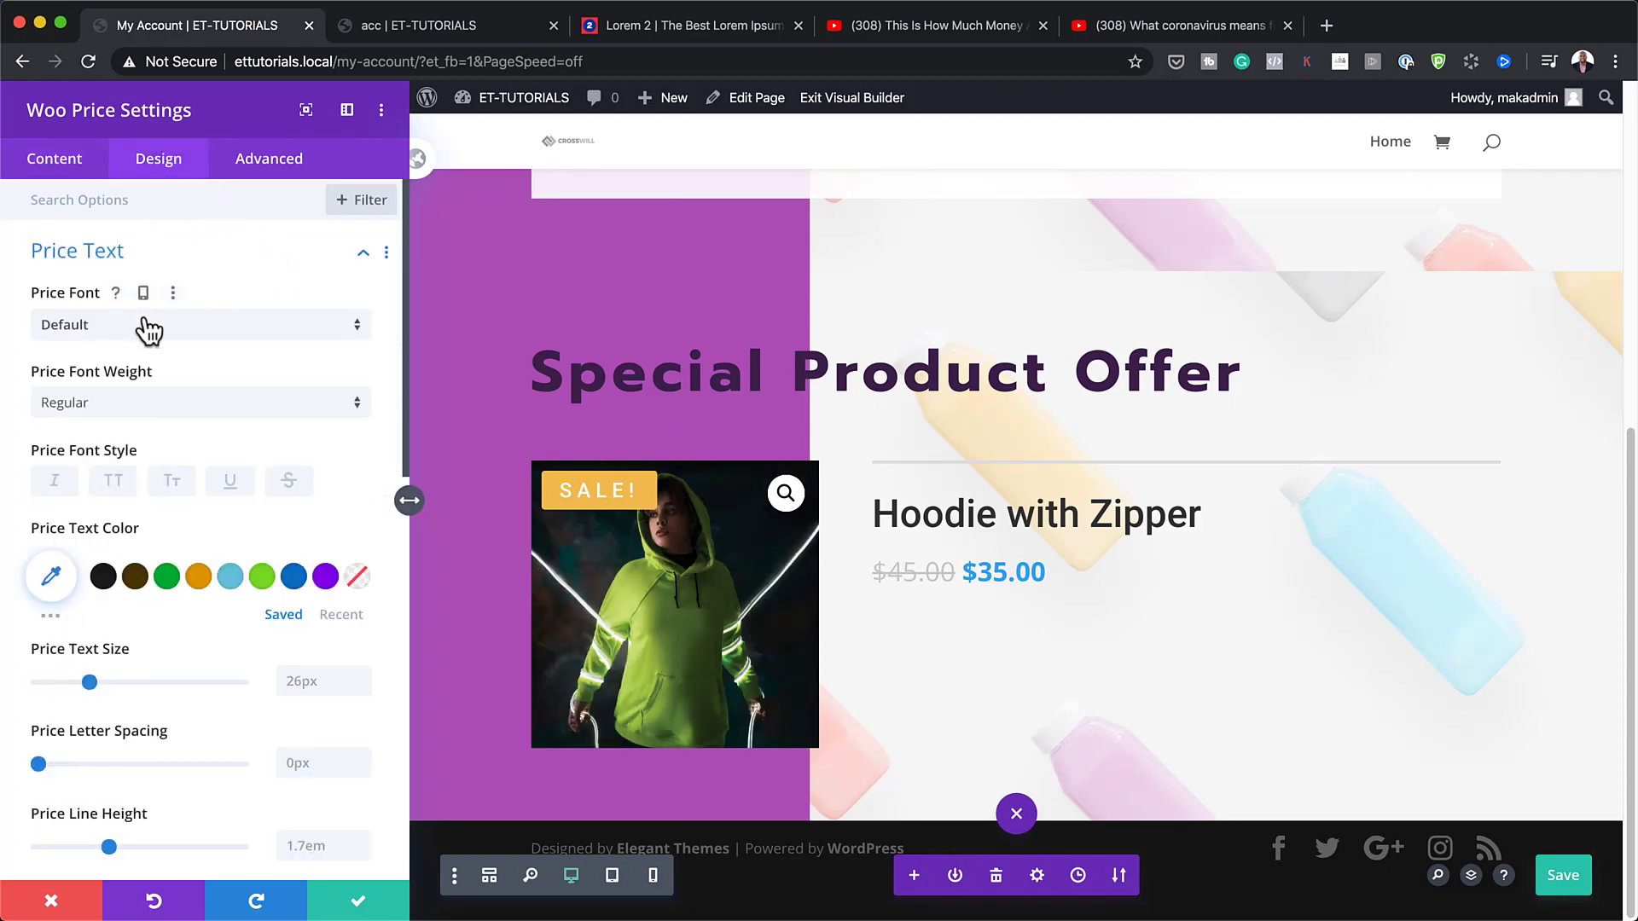
{"action": "left_click", "coordinate": [148, 329]}
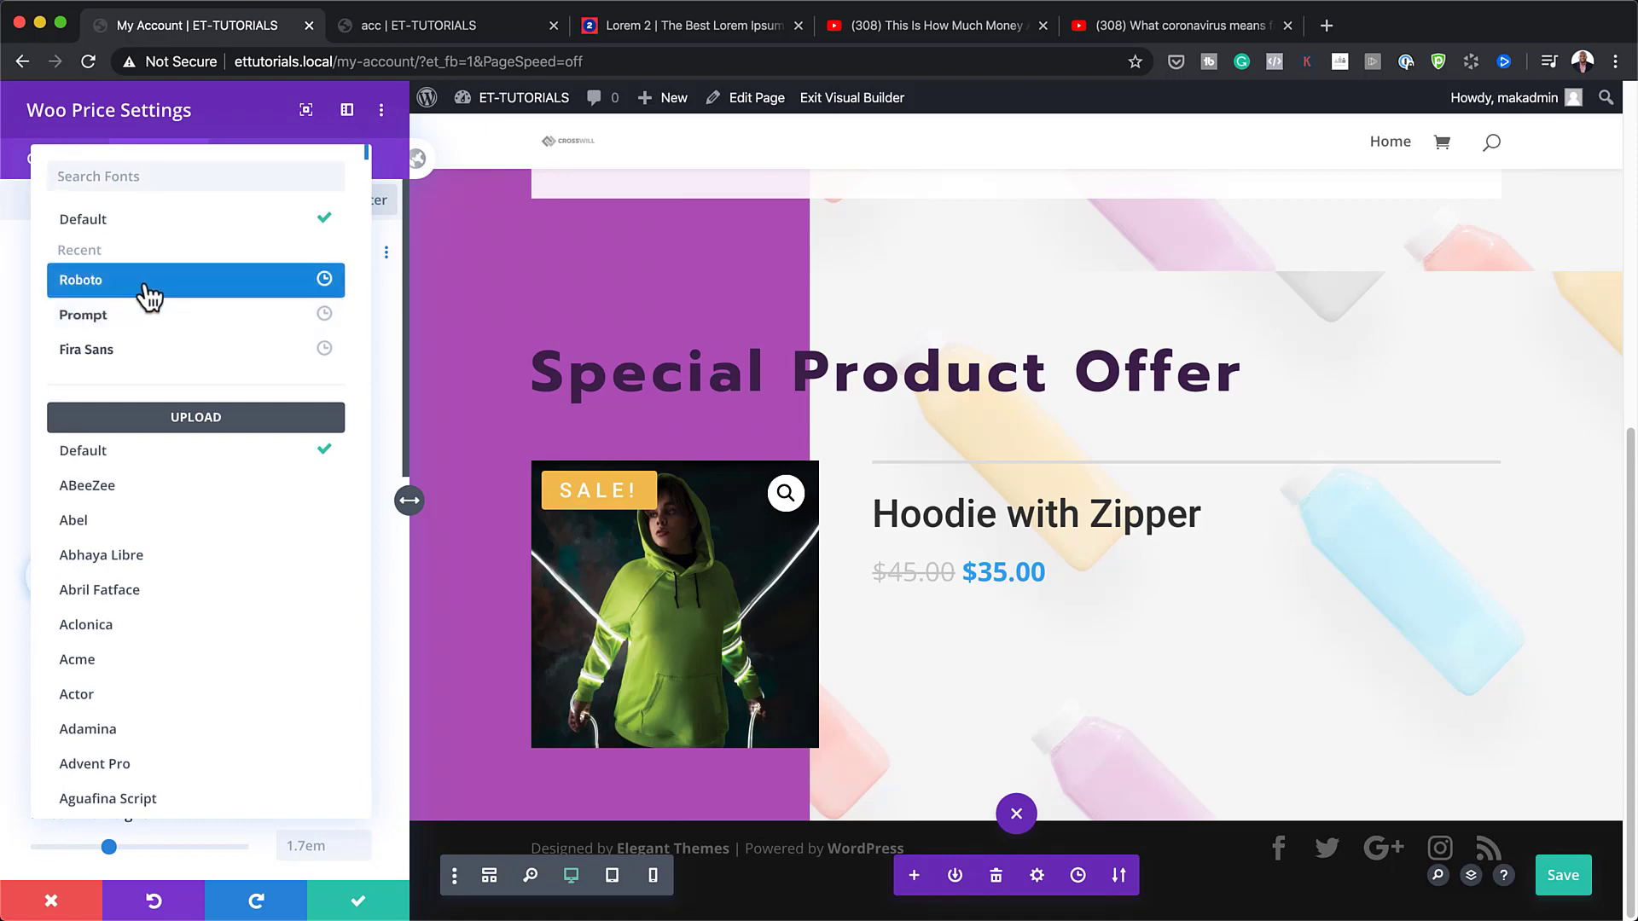
{"action": "left_click", "coordinate": [145, 285]}
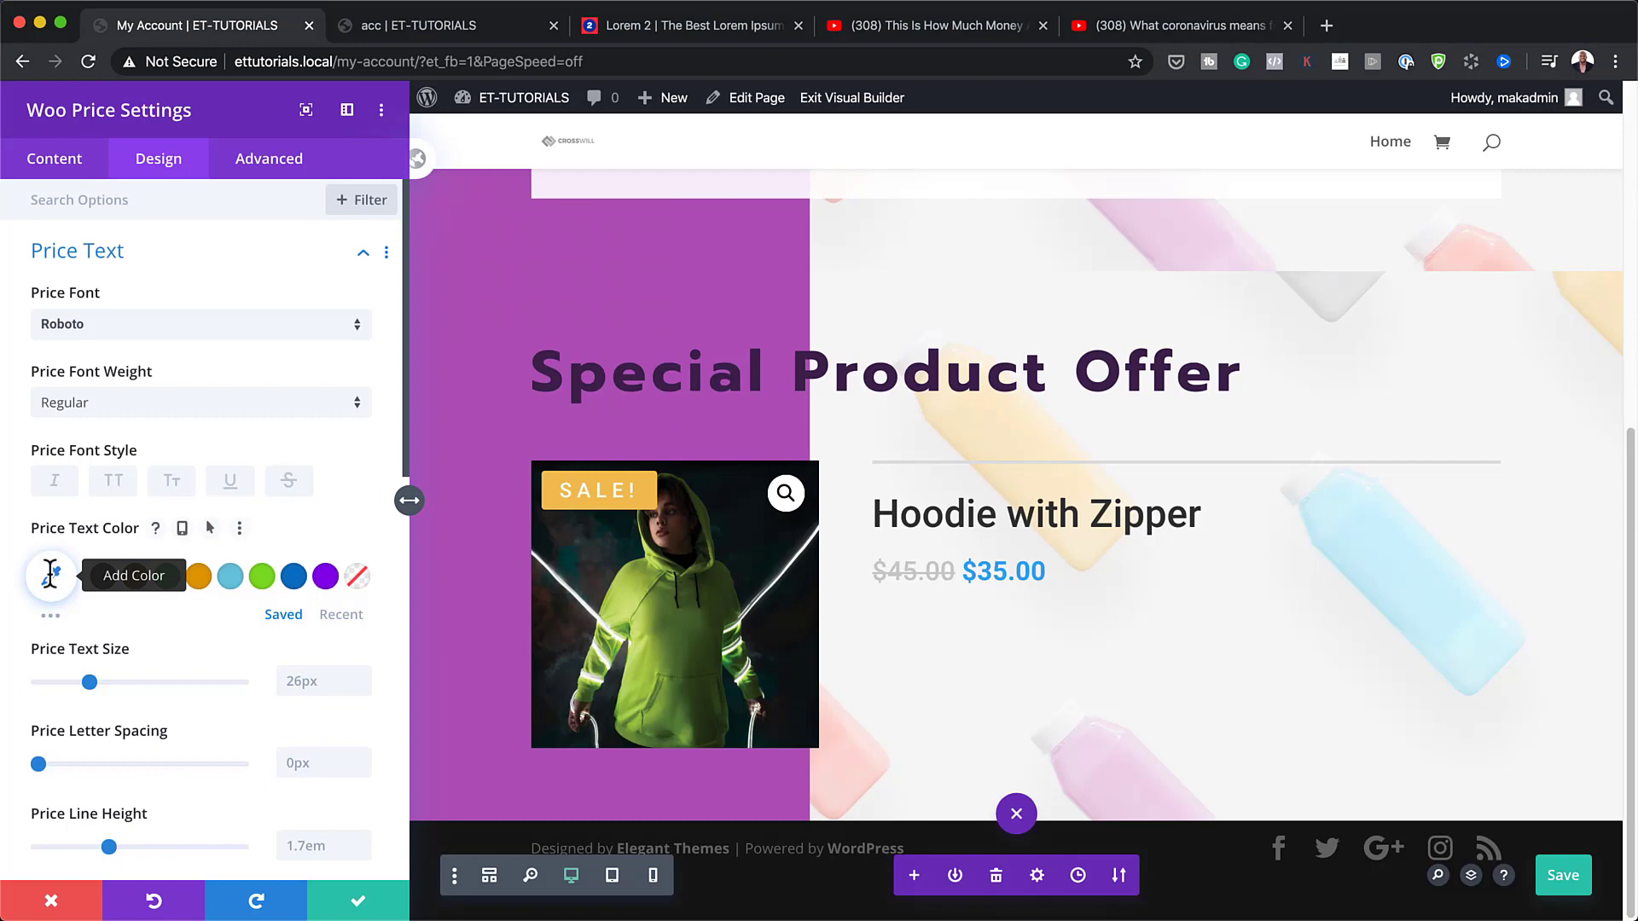
{"action": "left_click", "coordinate": [51, 576]}
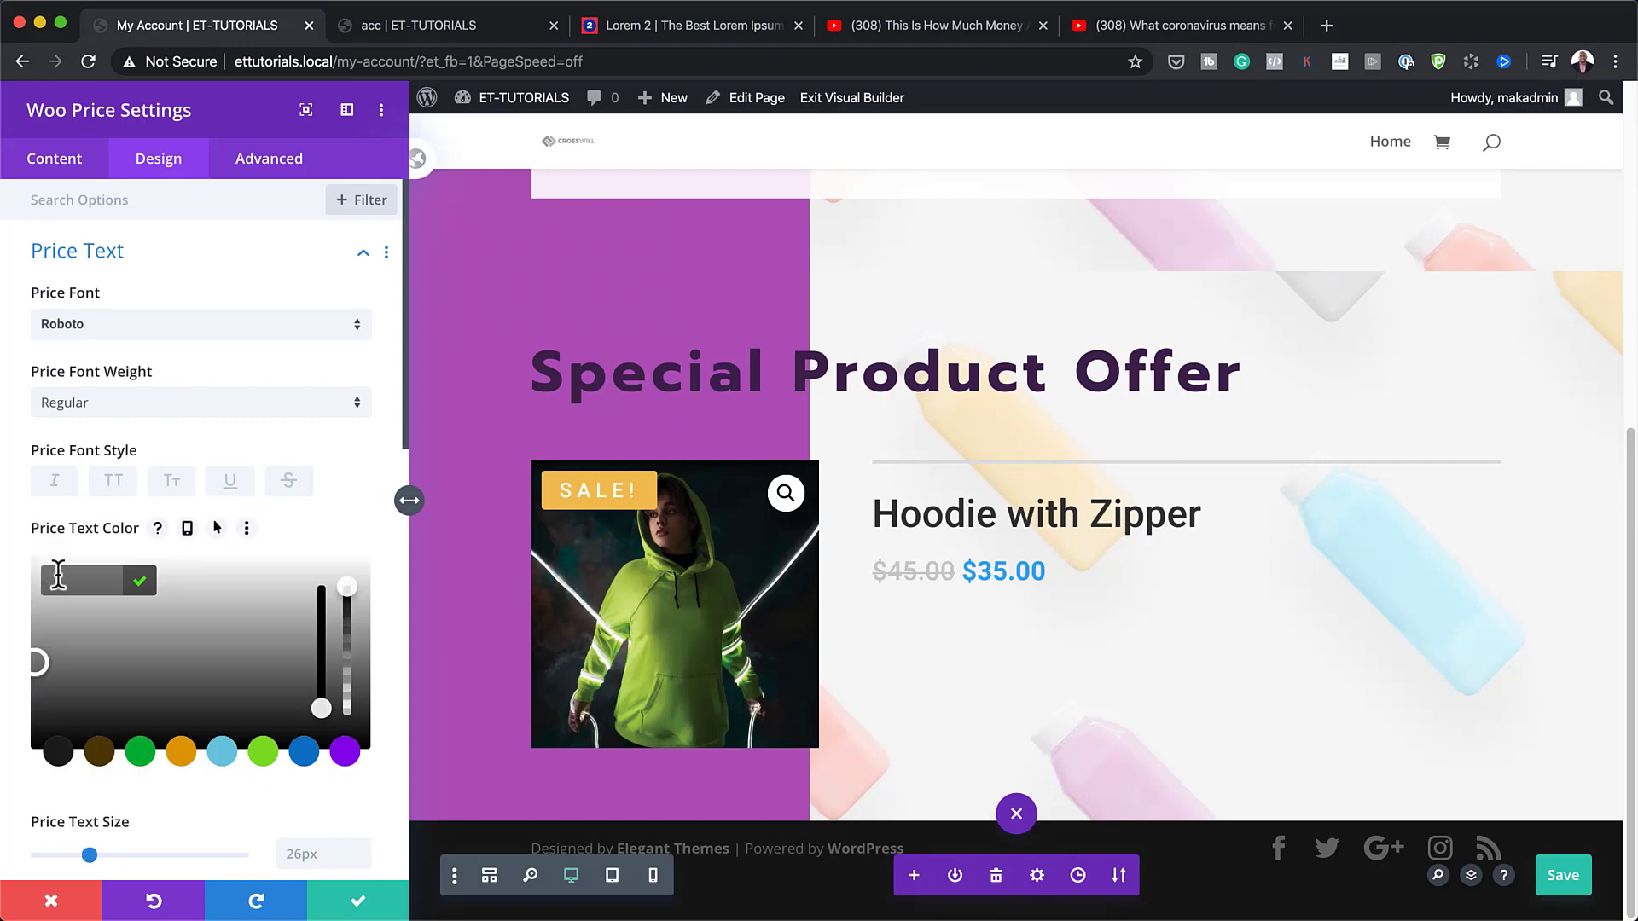
{"action": "type", "text": "#ad52b7"}
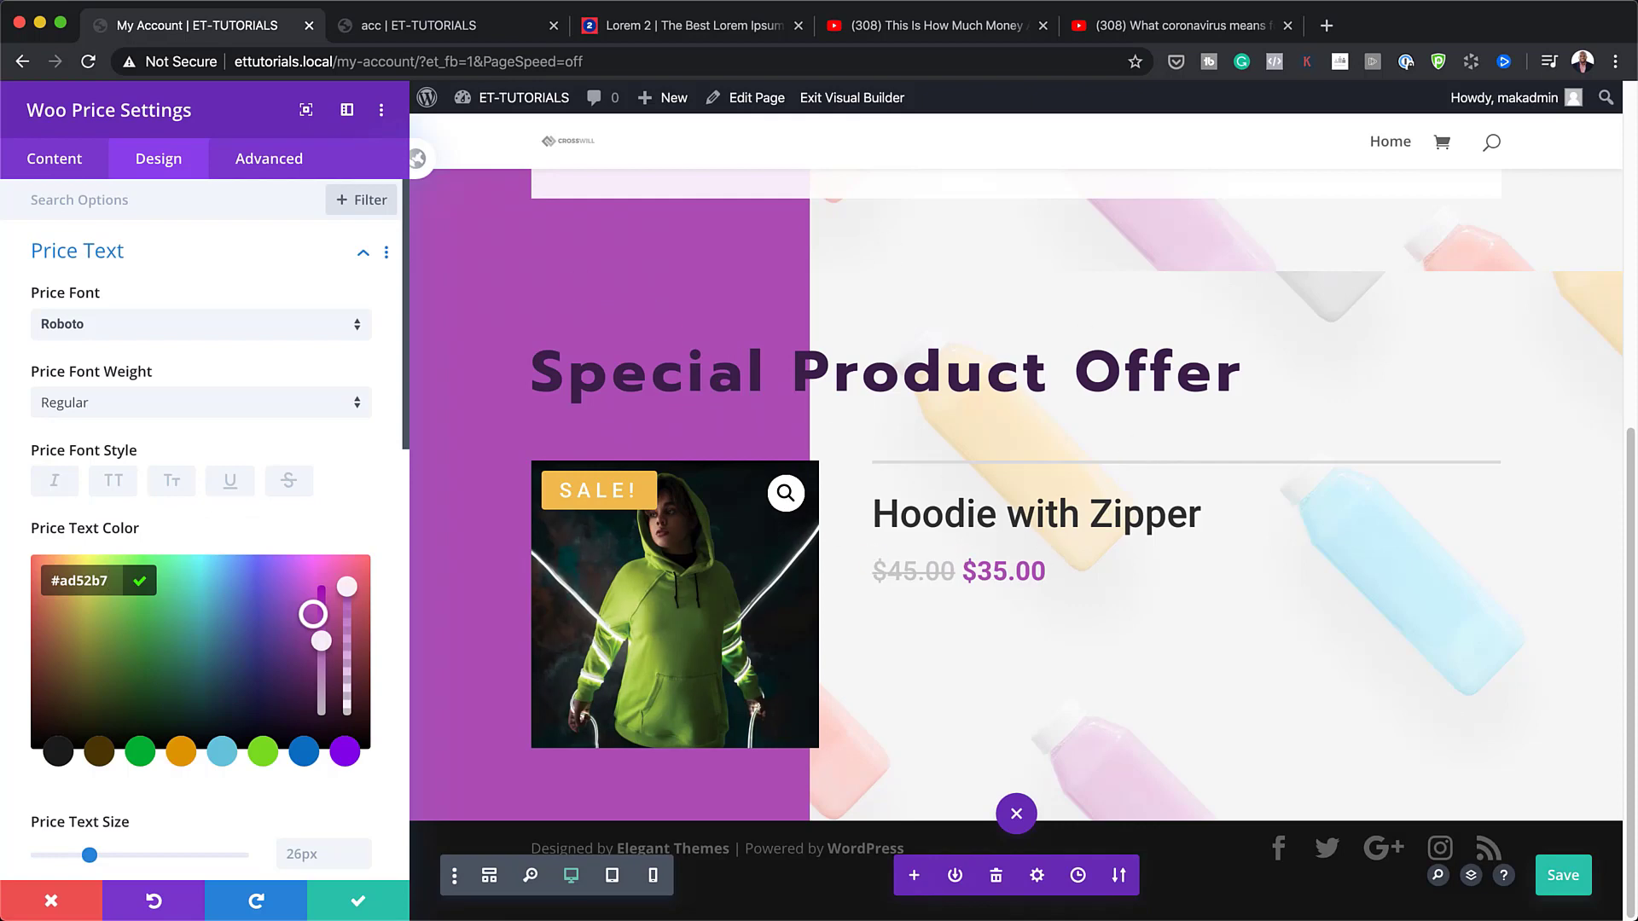
- Save the Woo Price module and insert a Woo Description module below the product price
{"action": "left_click", "coordinate": [359, 903]}
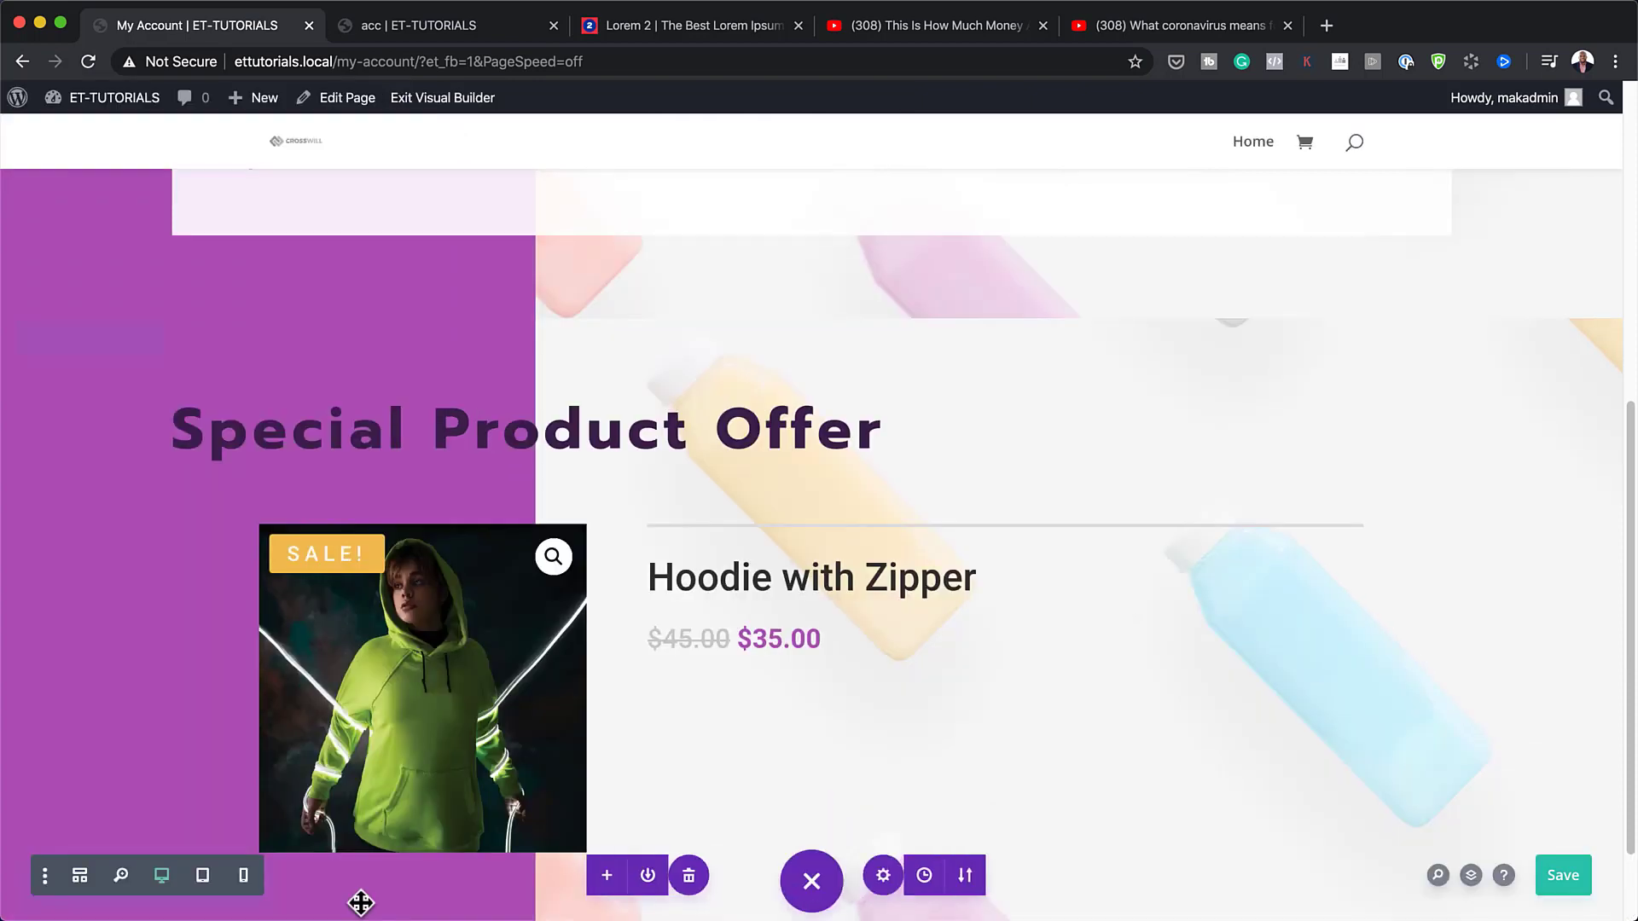
{"action": "left_click", "coordinate": [1004, 683]}
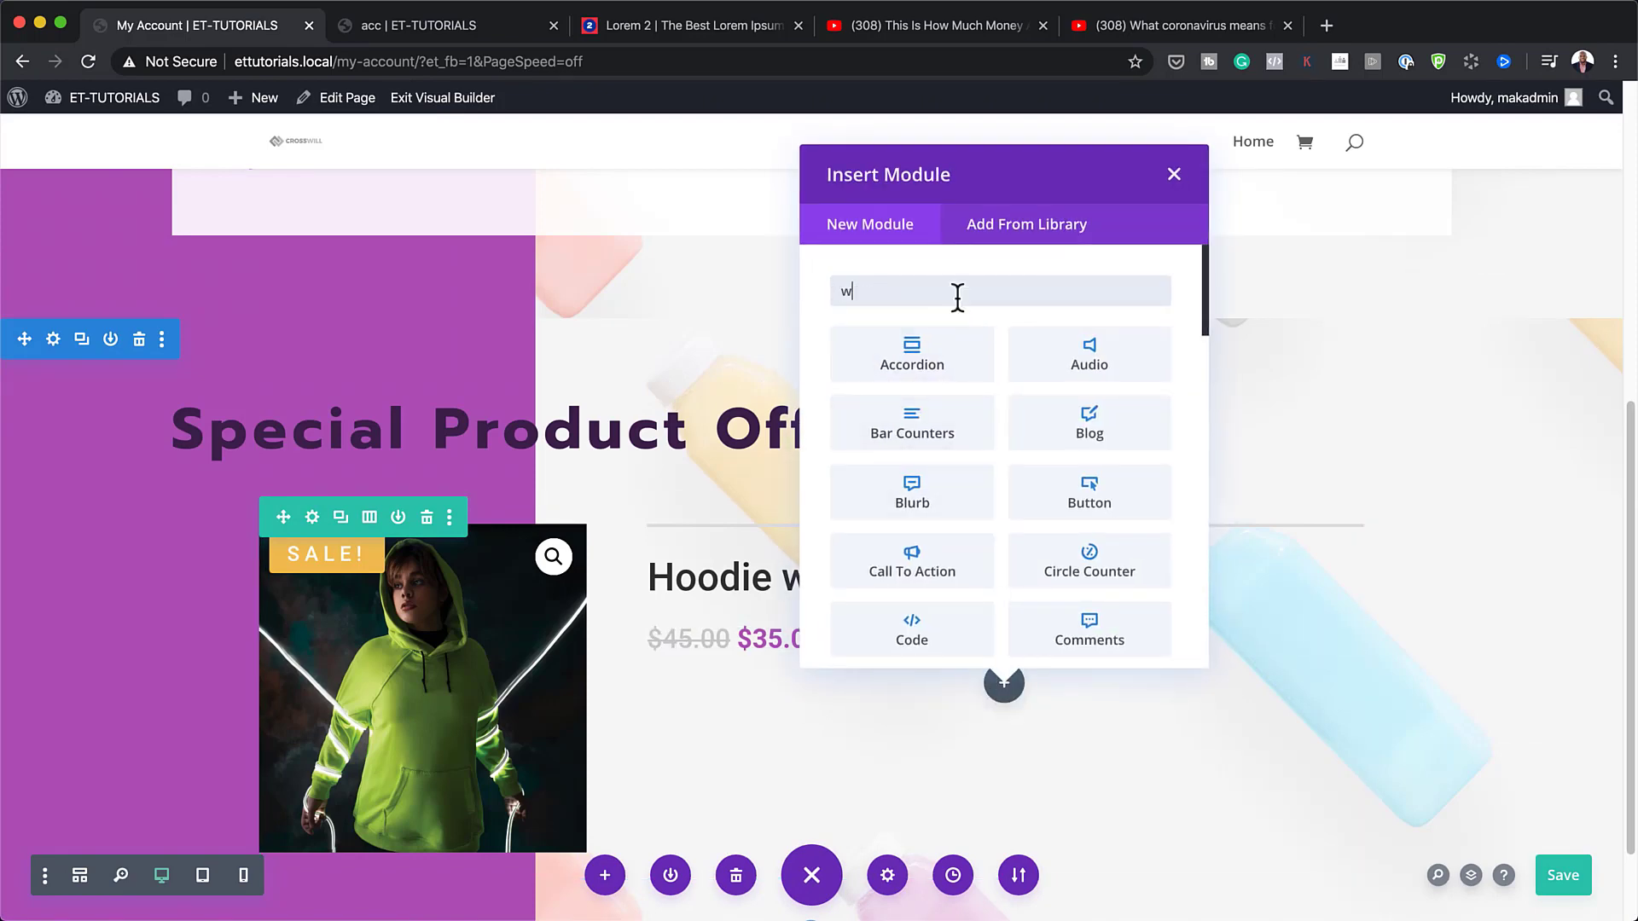
{"action": "type", "text": "woo d"}
{"action": "left_click", "coordinate": [909, 367]}
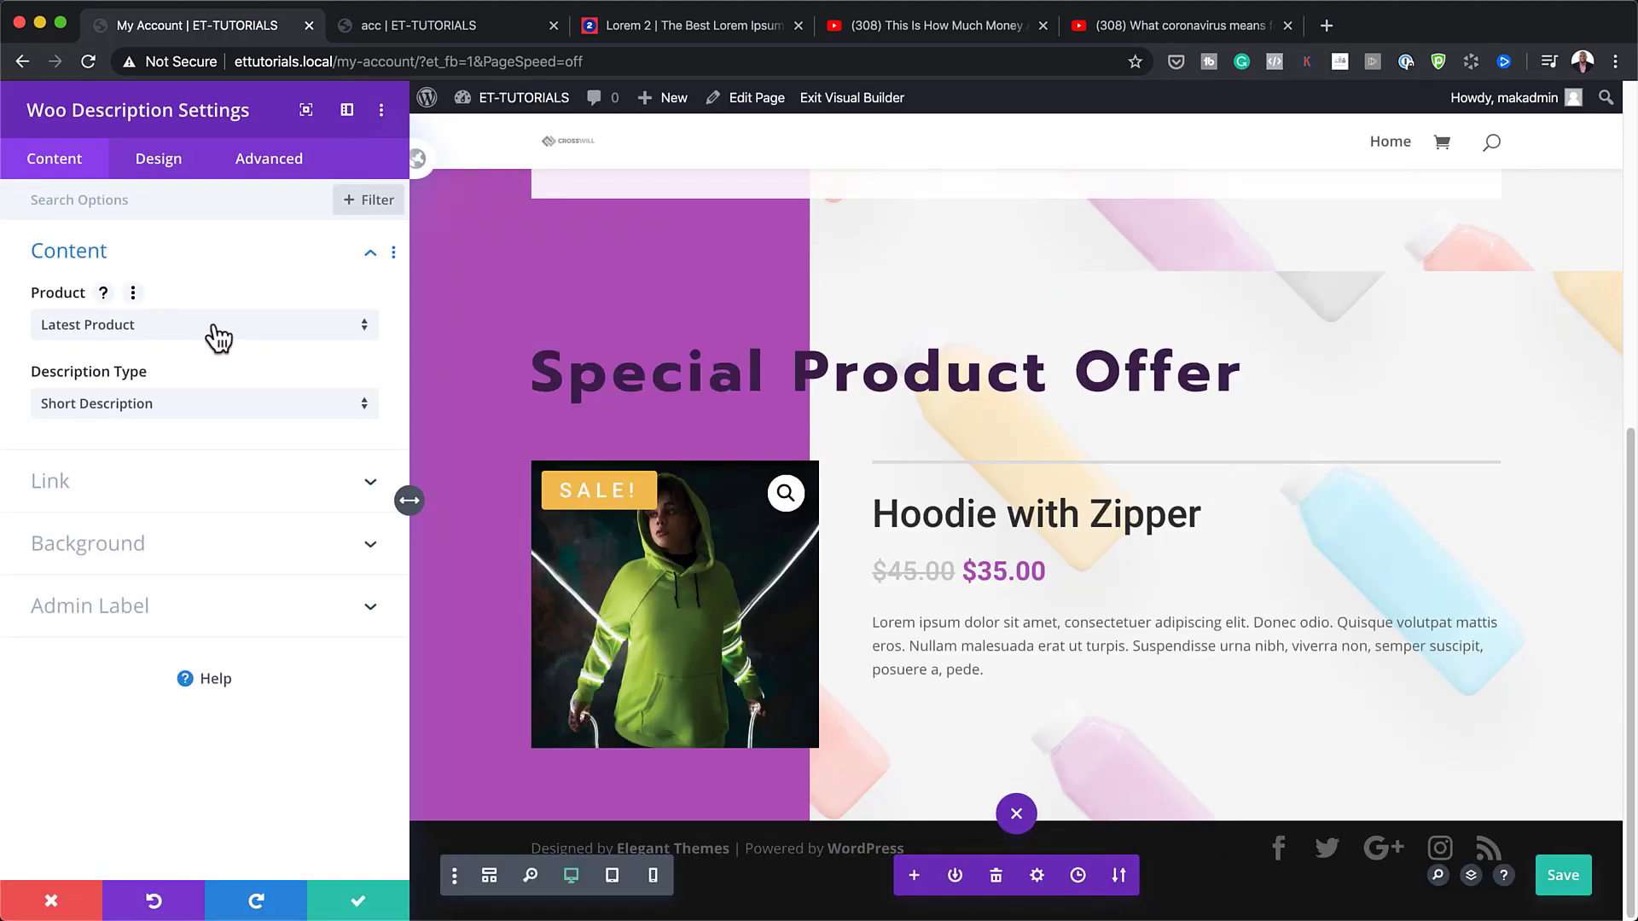
- Choose Hoodie with Zipper as the Woo Description module's product and set its description type to Description
{"action": "left_click", "coordinate": [216, 329]}
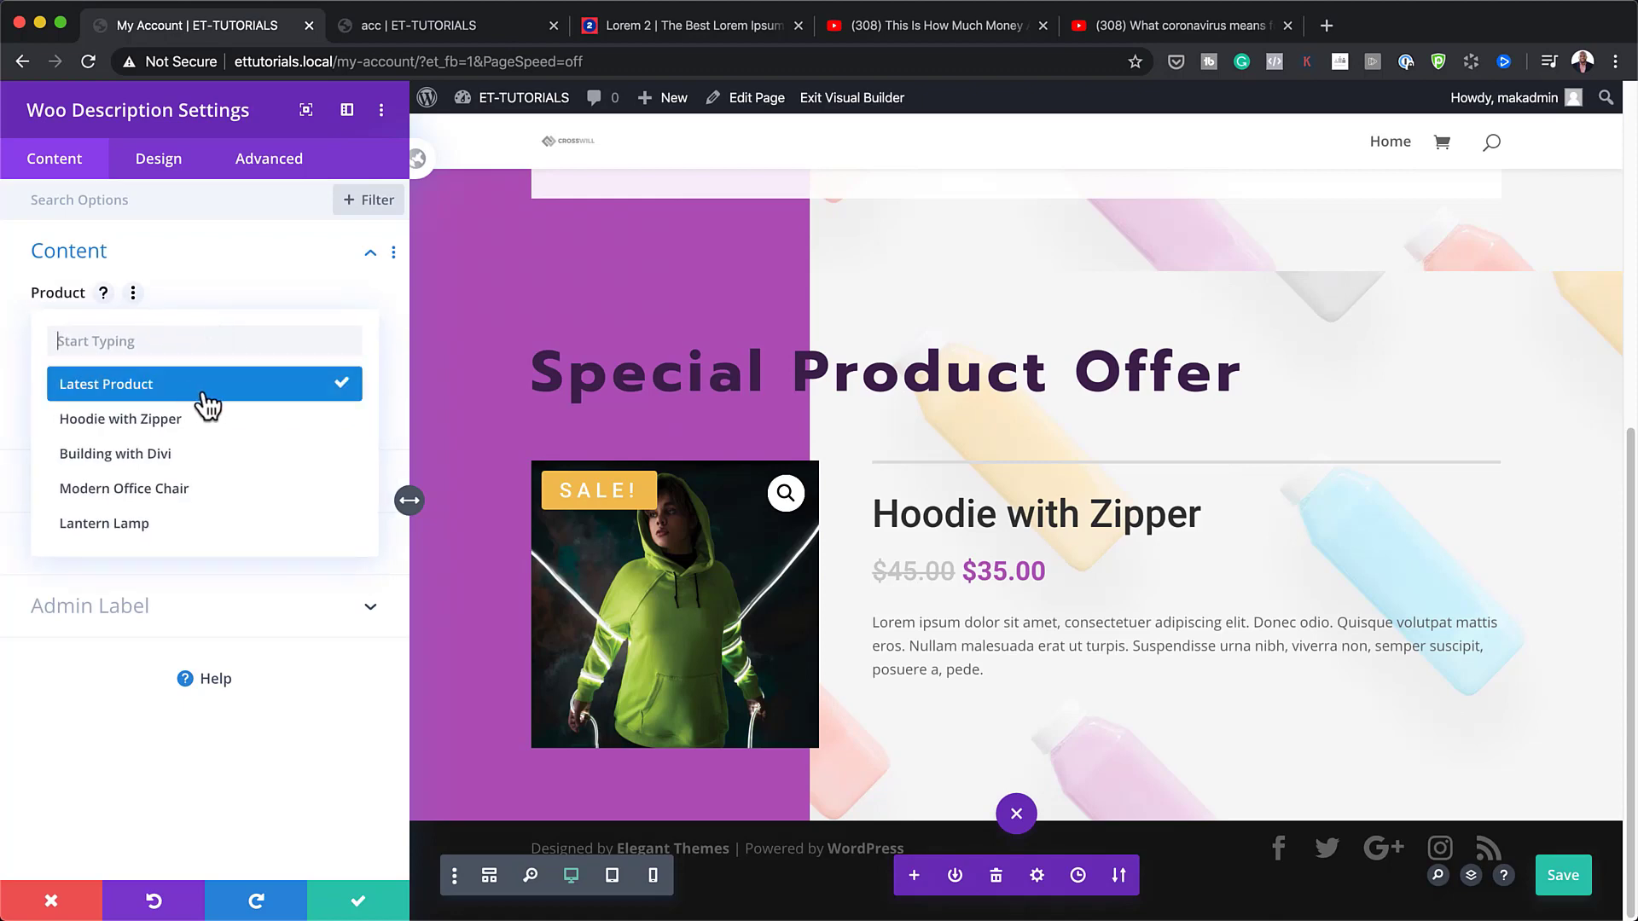
{"action": "left_click", "coordinate": [213, 431]}
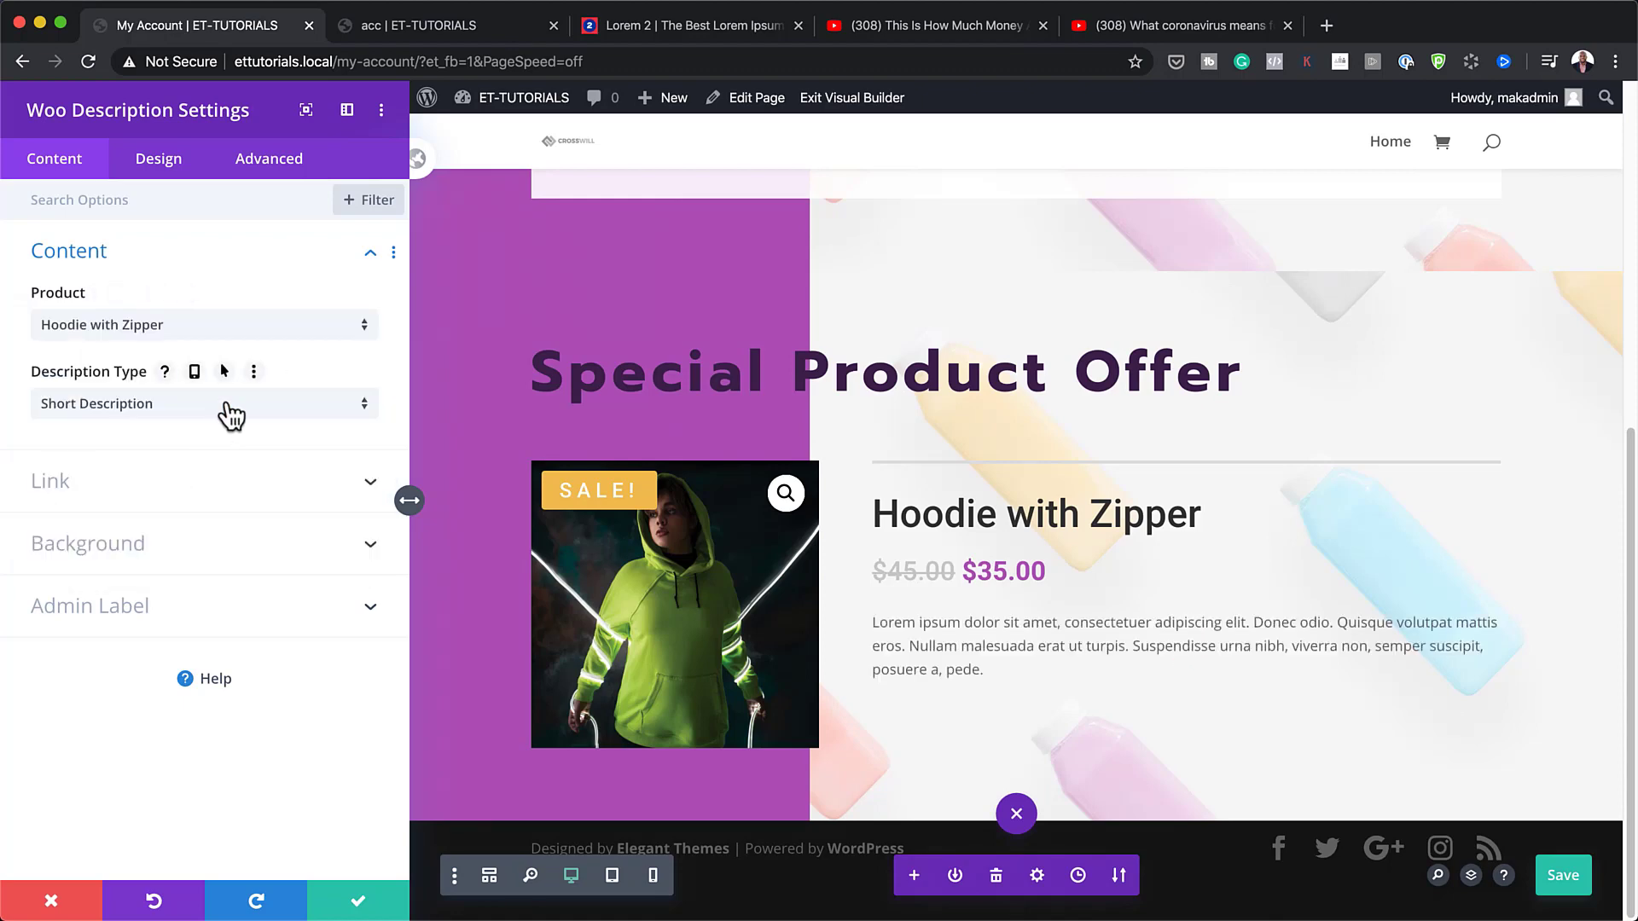
{"action": "left_click", "coordinate": [228, 405]}
{"action": "left_click", "coordinate": [214, 435]}
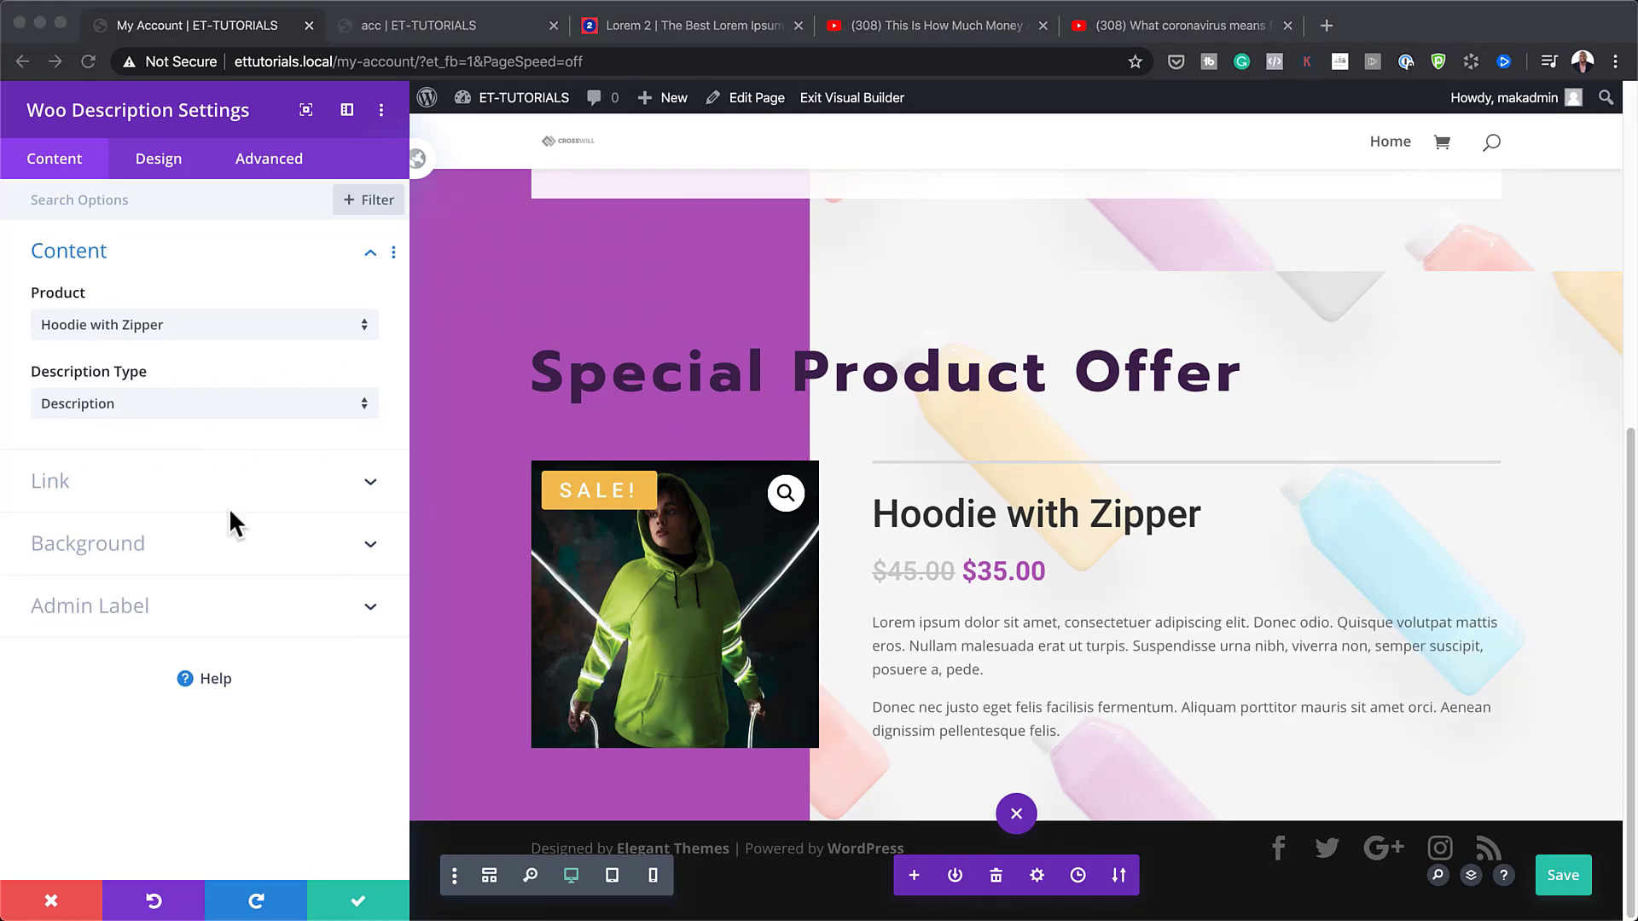
- Give the Woo Description module a #eeeeee background color
{"action": "left_click", "coordinate": [136, 541]}
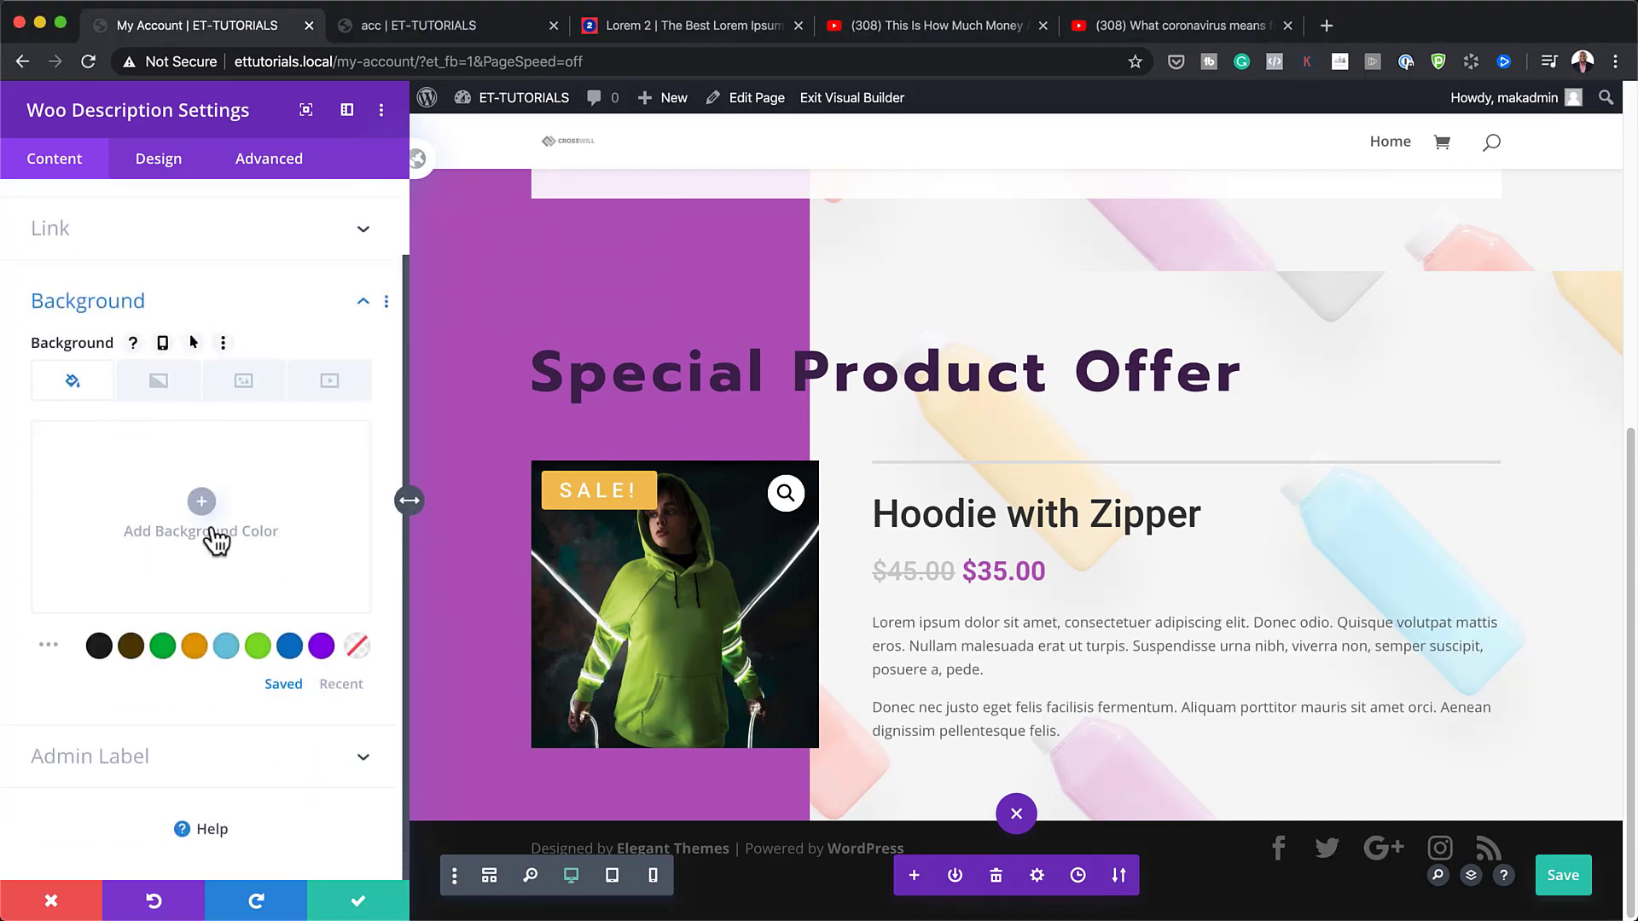
{"action": "left_click", "coordinate": [201, 503]}
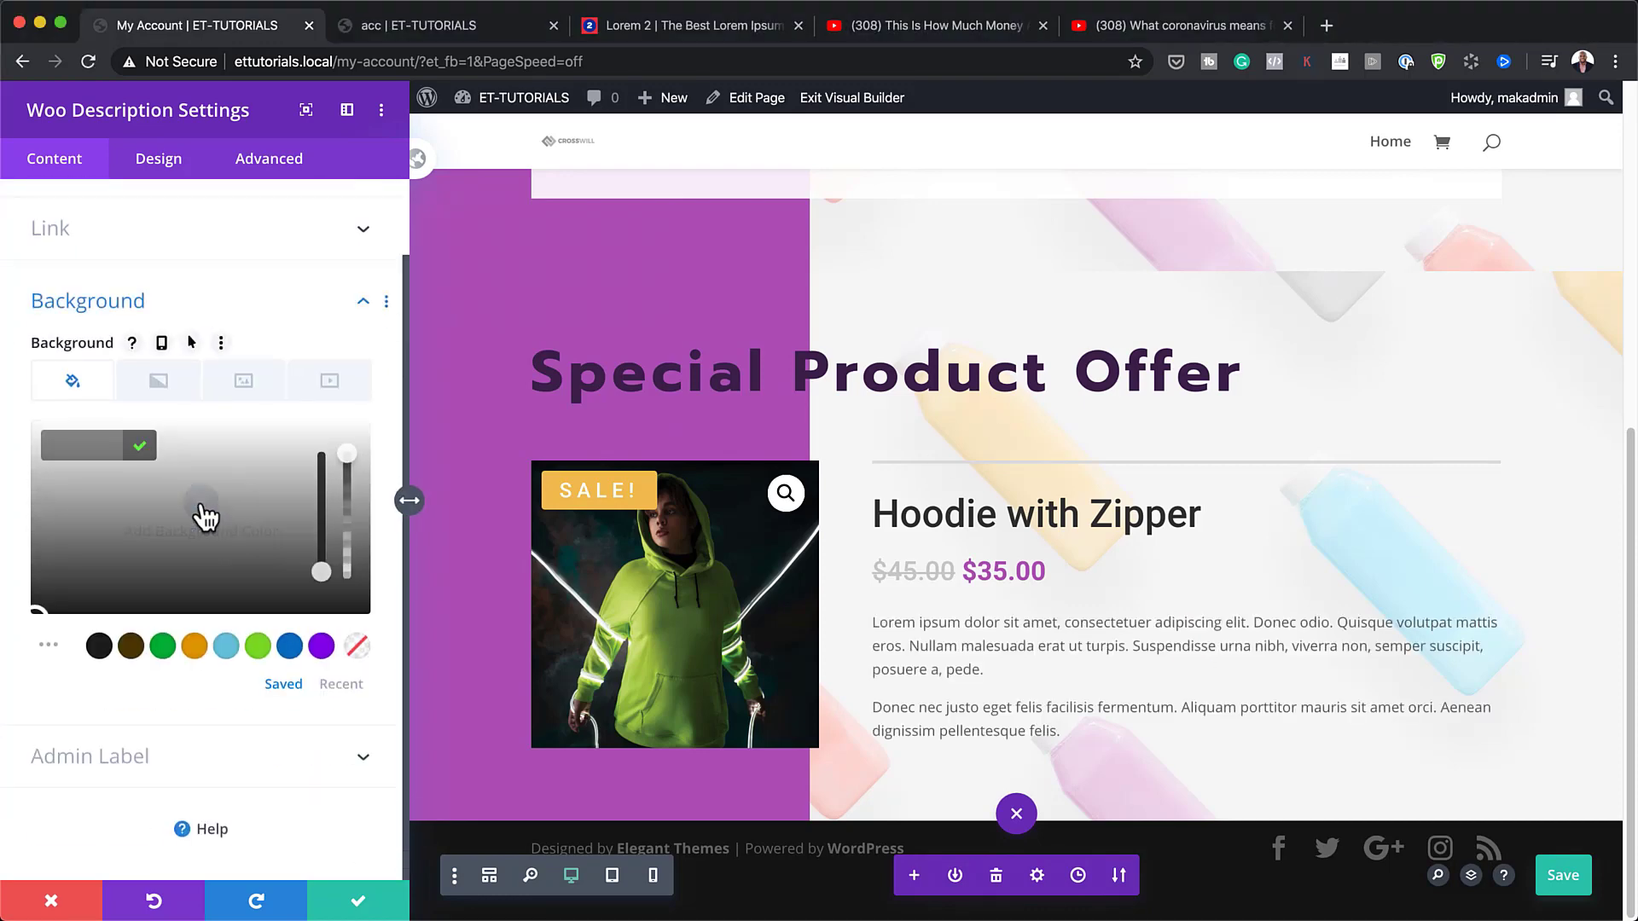
{"action": "left_click", "coordinate": [81, 445]}
{"action": "type", "text": "#eeeeee"}
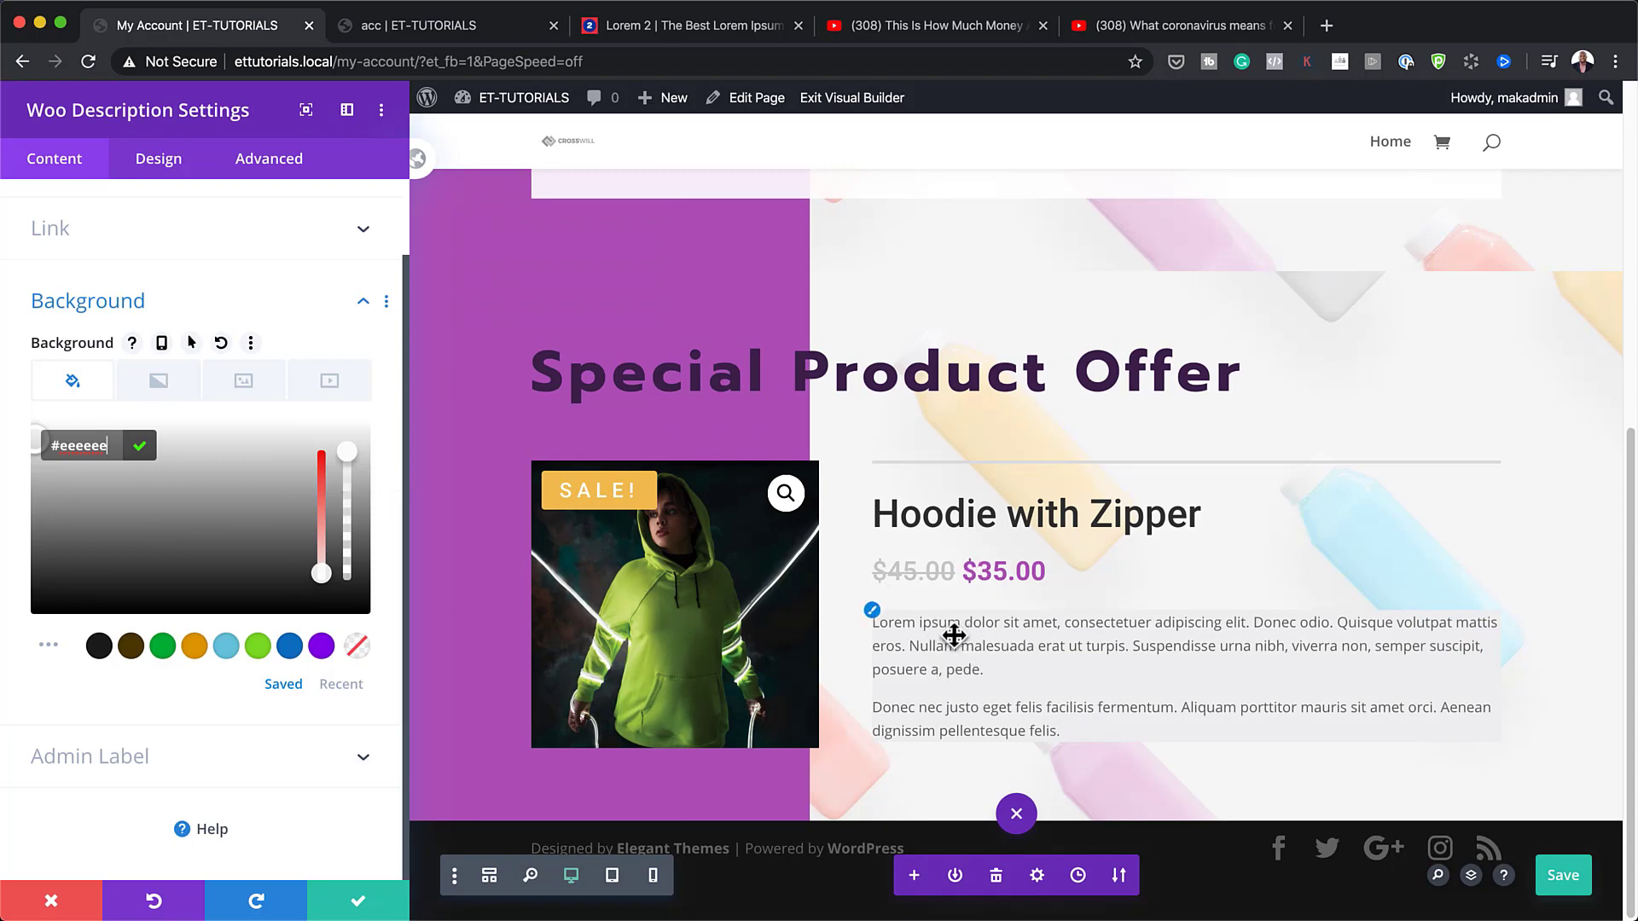
- Set the description's top, bottom, left and right padding to 20px and save the Woo Description module
{"action": "left_click", "coordinate": [873, 613]}
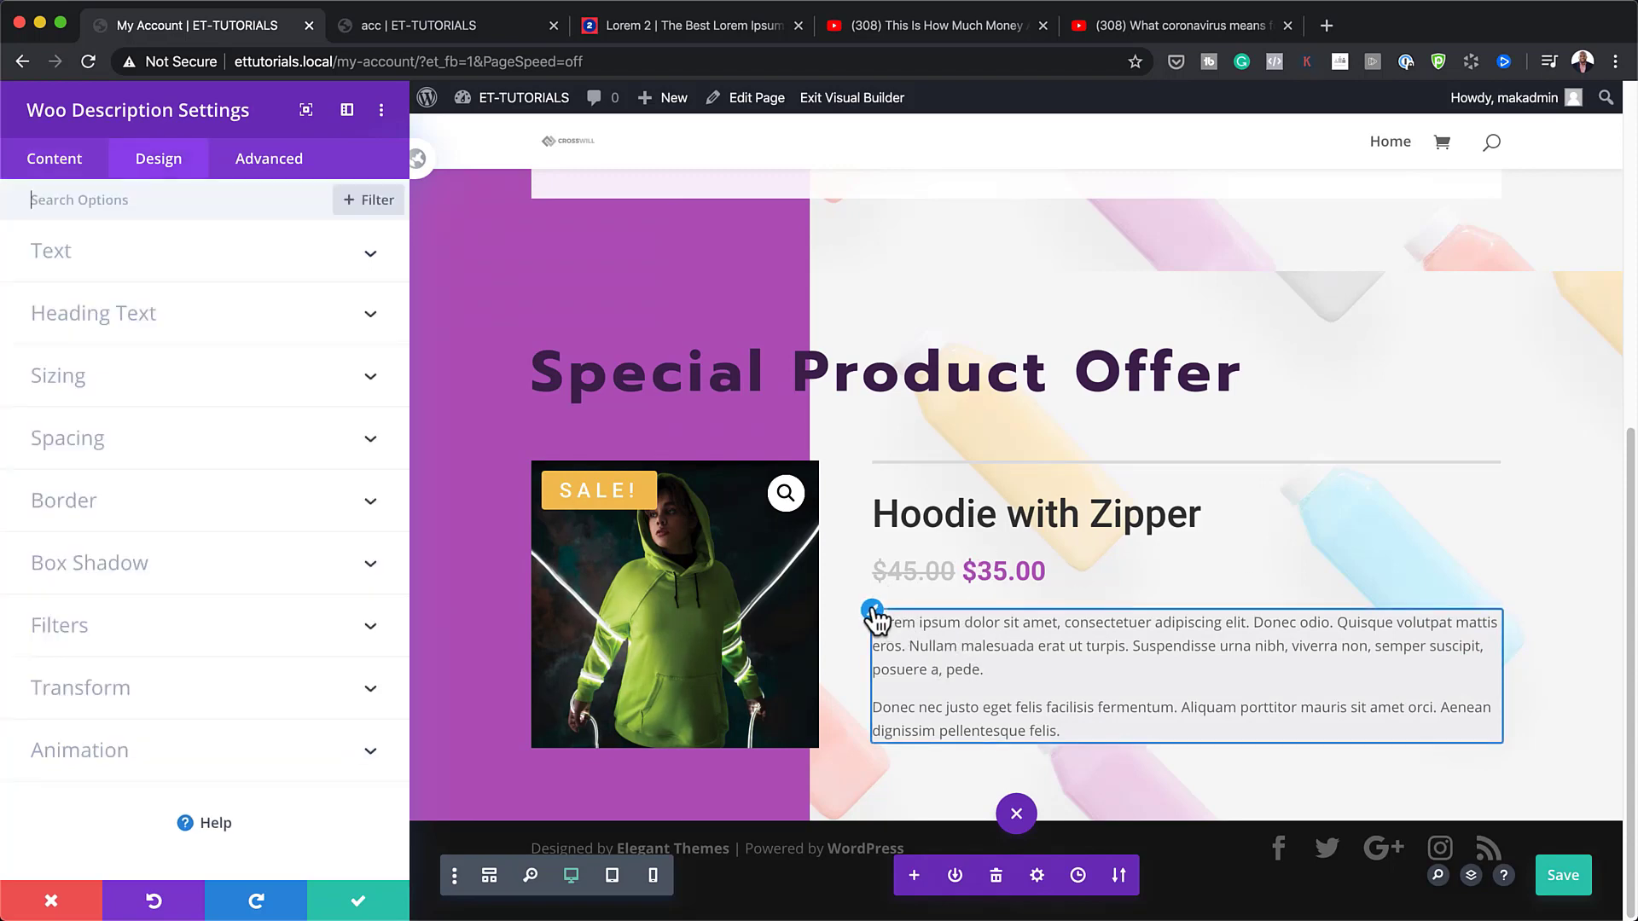
{"action": "left_click", "coordinate": [92, 450]}
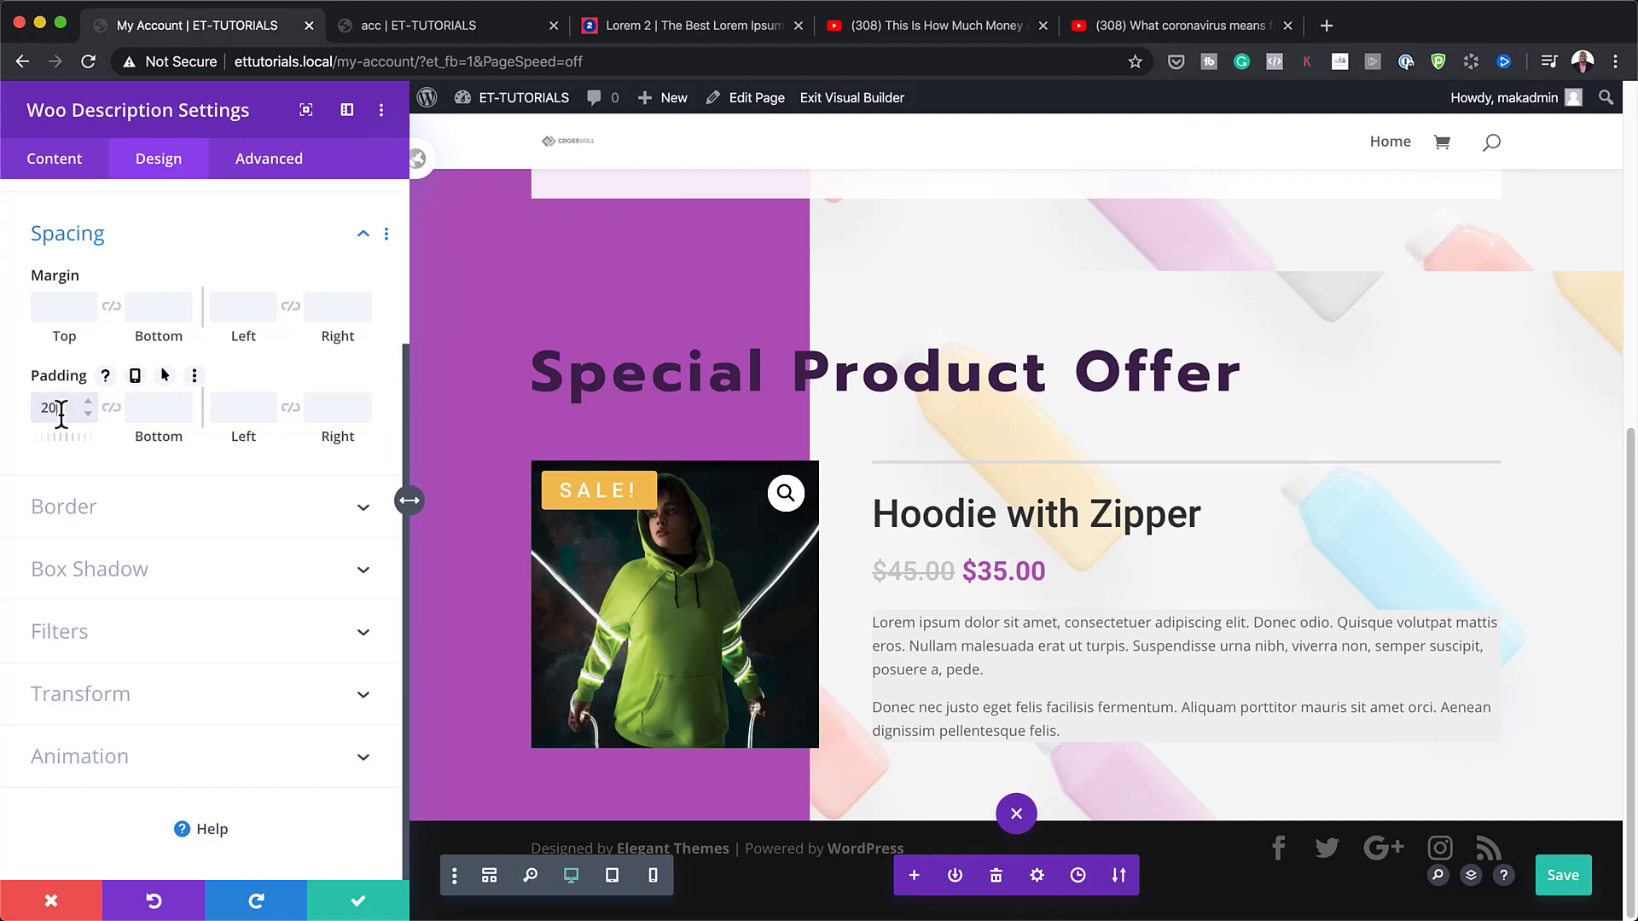
{"action": "left_click", "coordinate": [111, 410]}
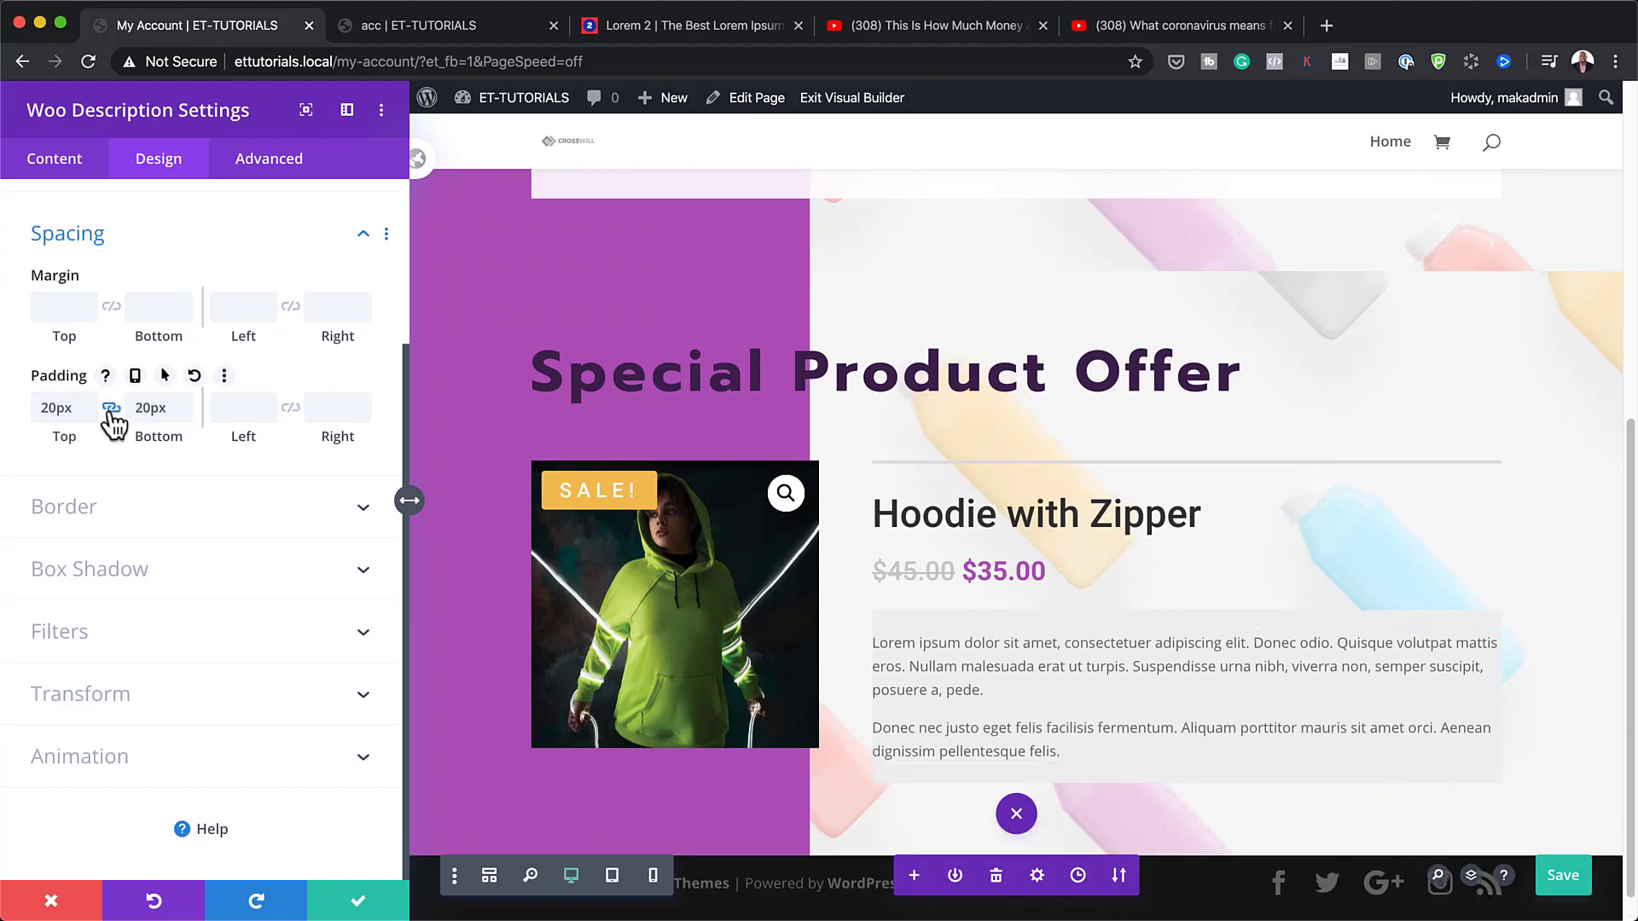
{"action": "left_click", "coordinate": [290, 408]}
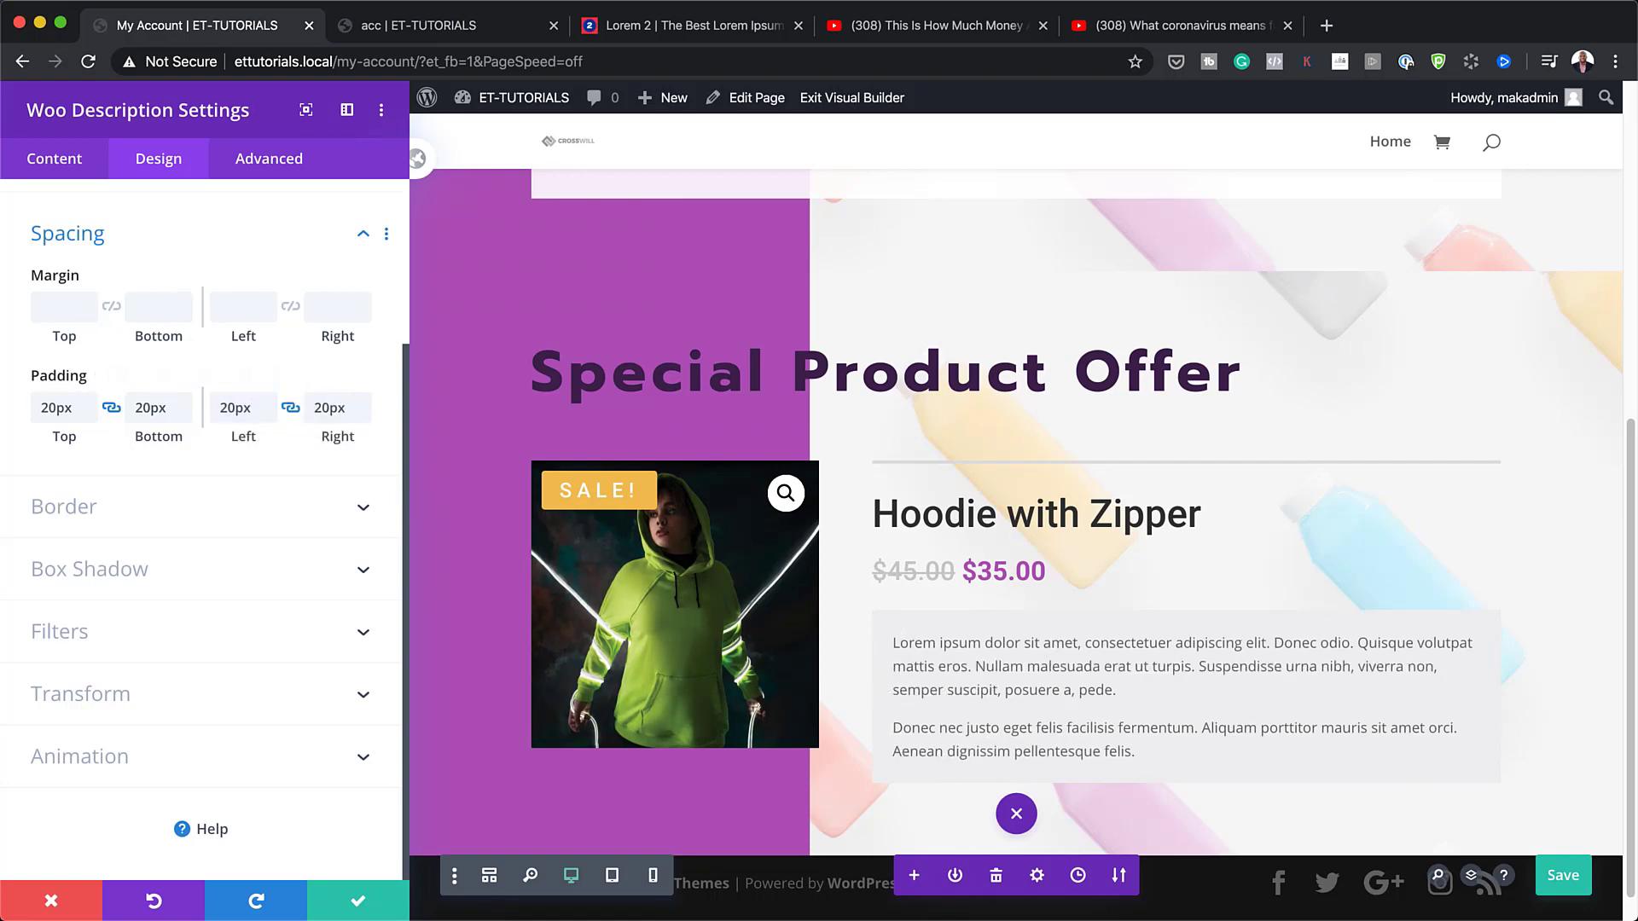
{"action": "left_click", "coordinate": [357, 906]}
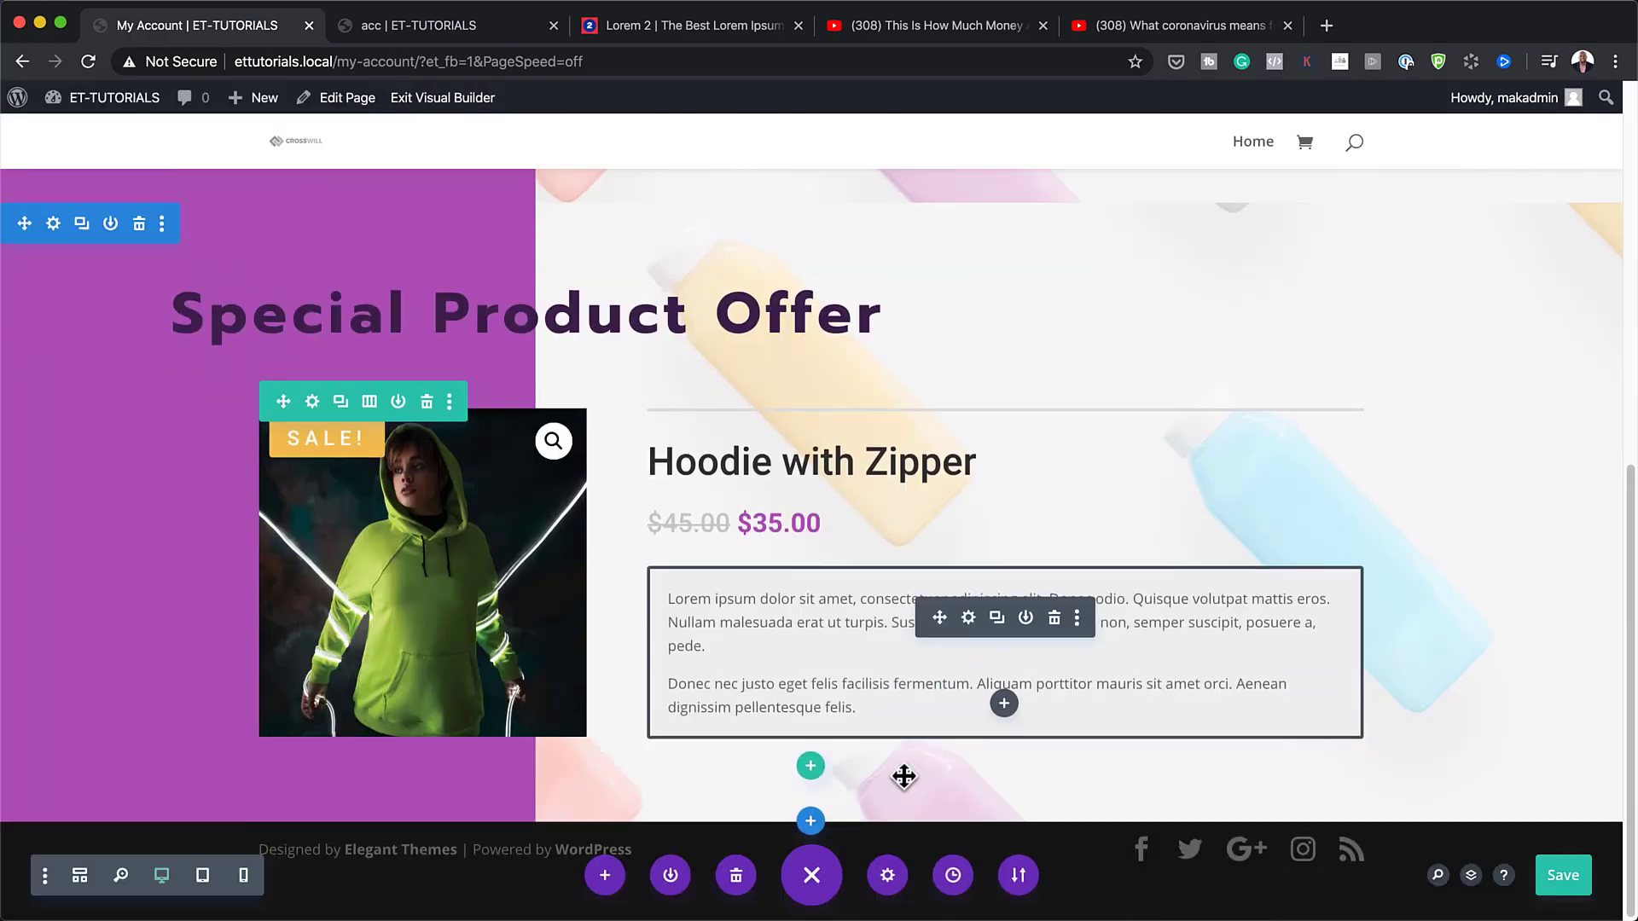
- Insert a Woo Add To Cart module below the product description
{"action": "left_click", "coordinate": [1005, 703]}
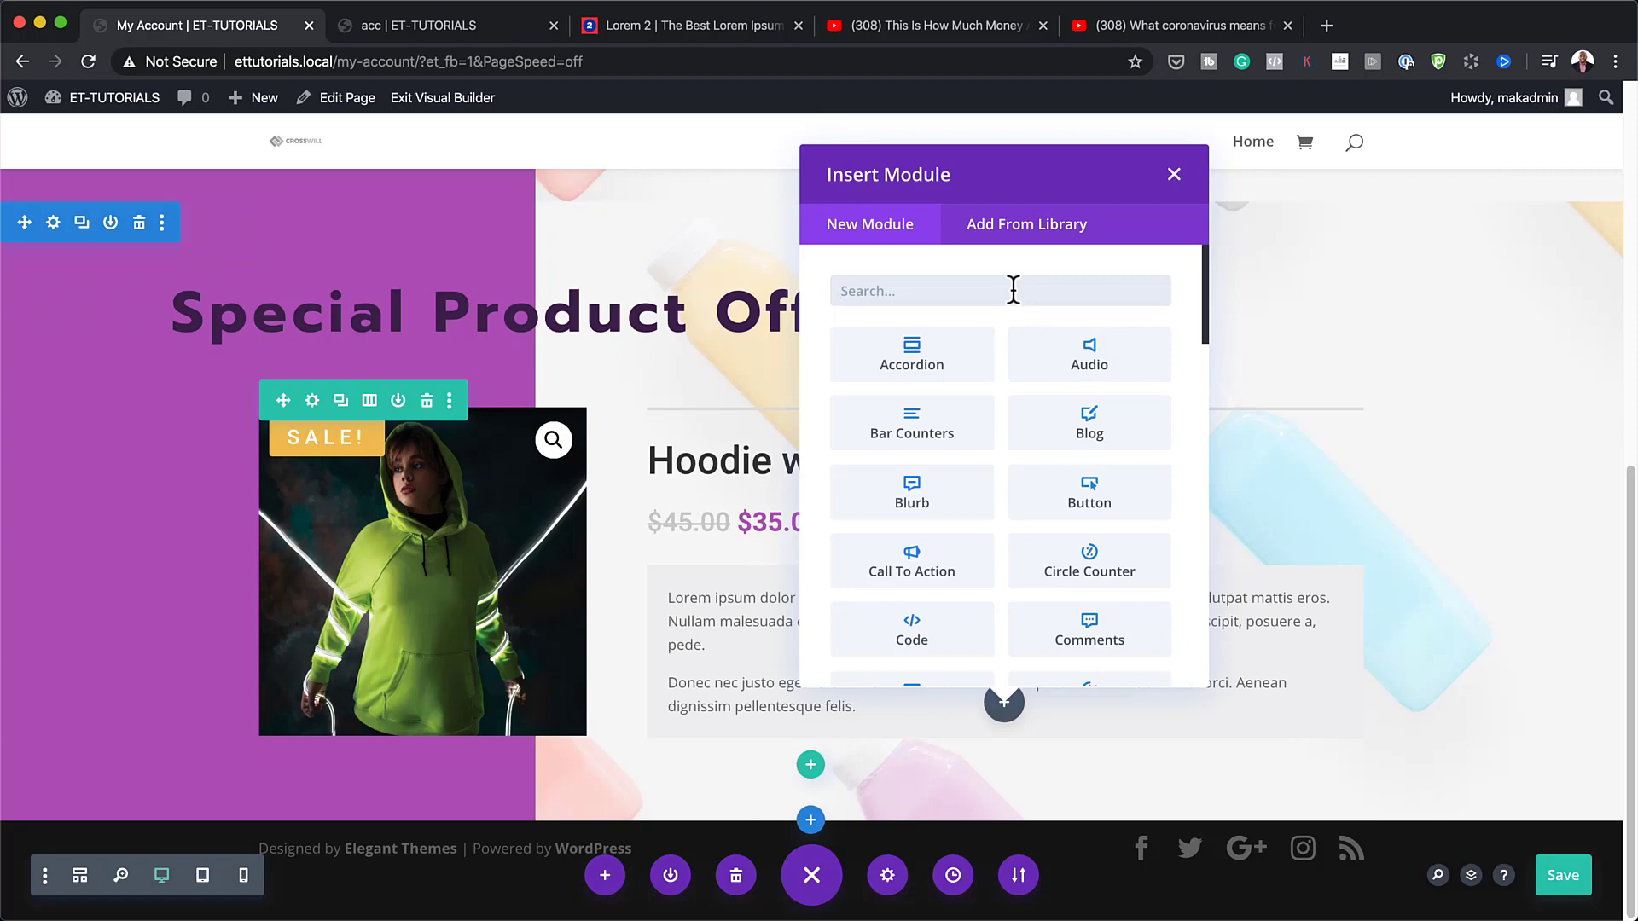
{"action": "type", "text": "a"}
{"action": "key", "text": "BackSpace"}
{"action": "type", "text": "woo"}
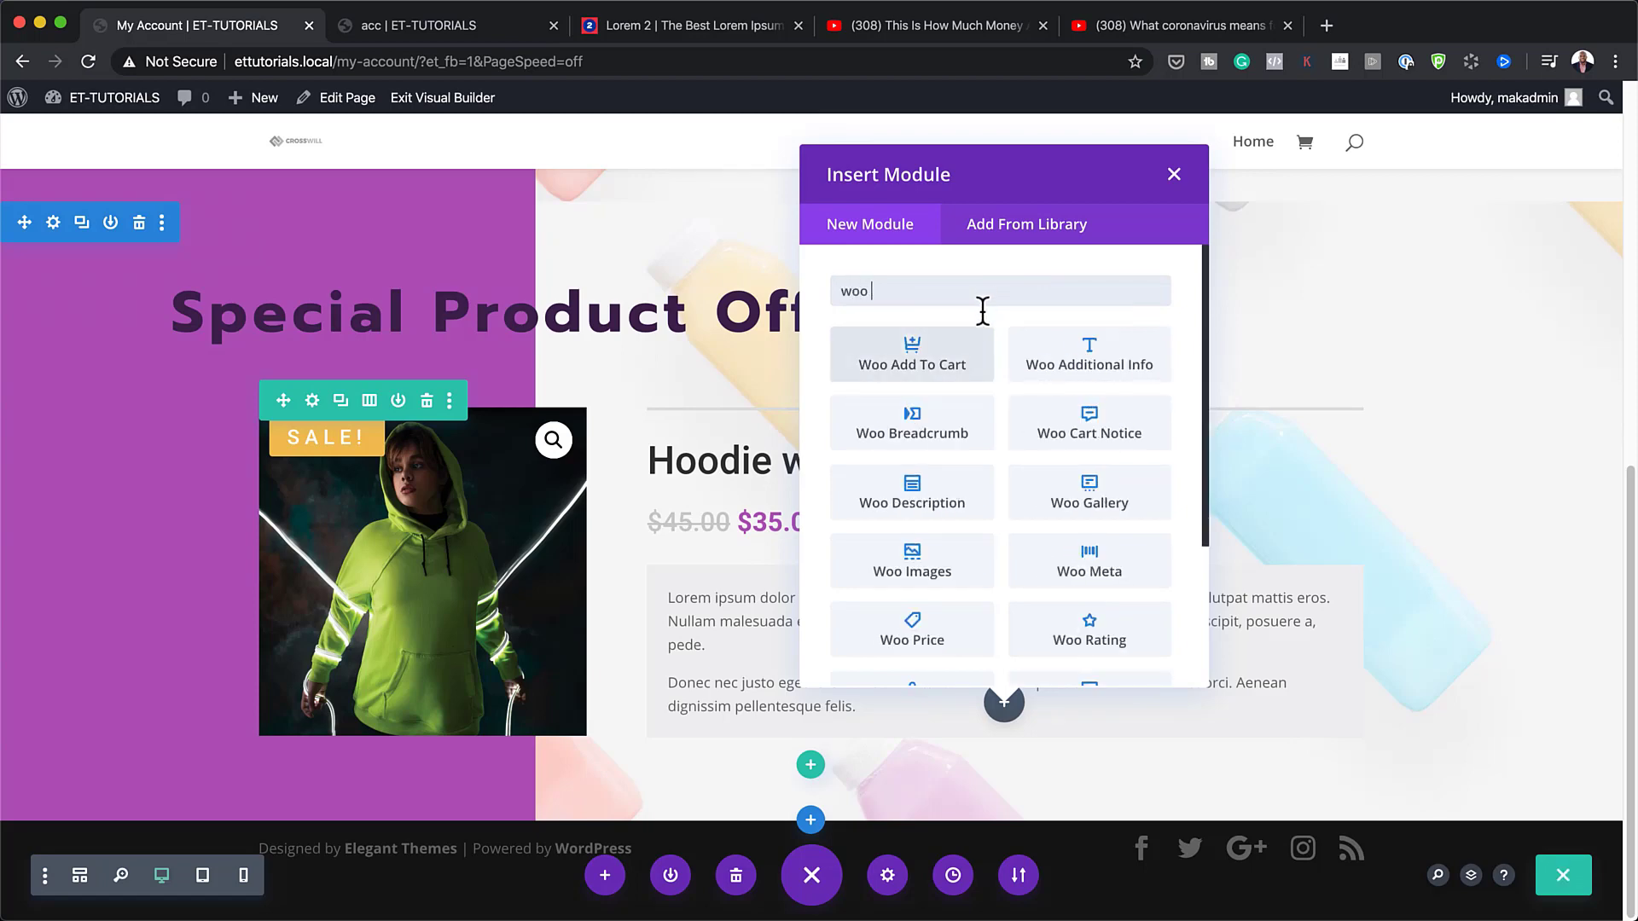
{"action": "left_click", "coordinate": [972, 372]}
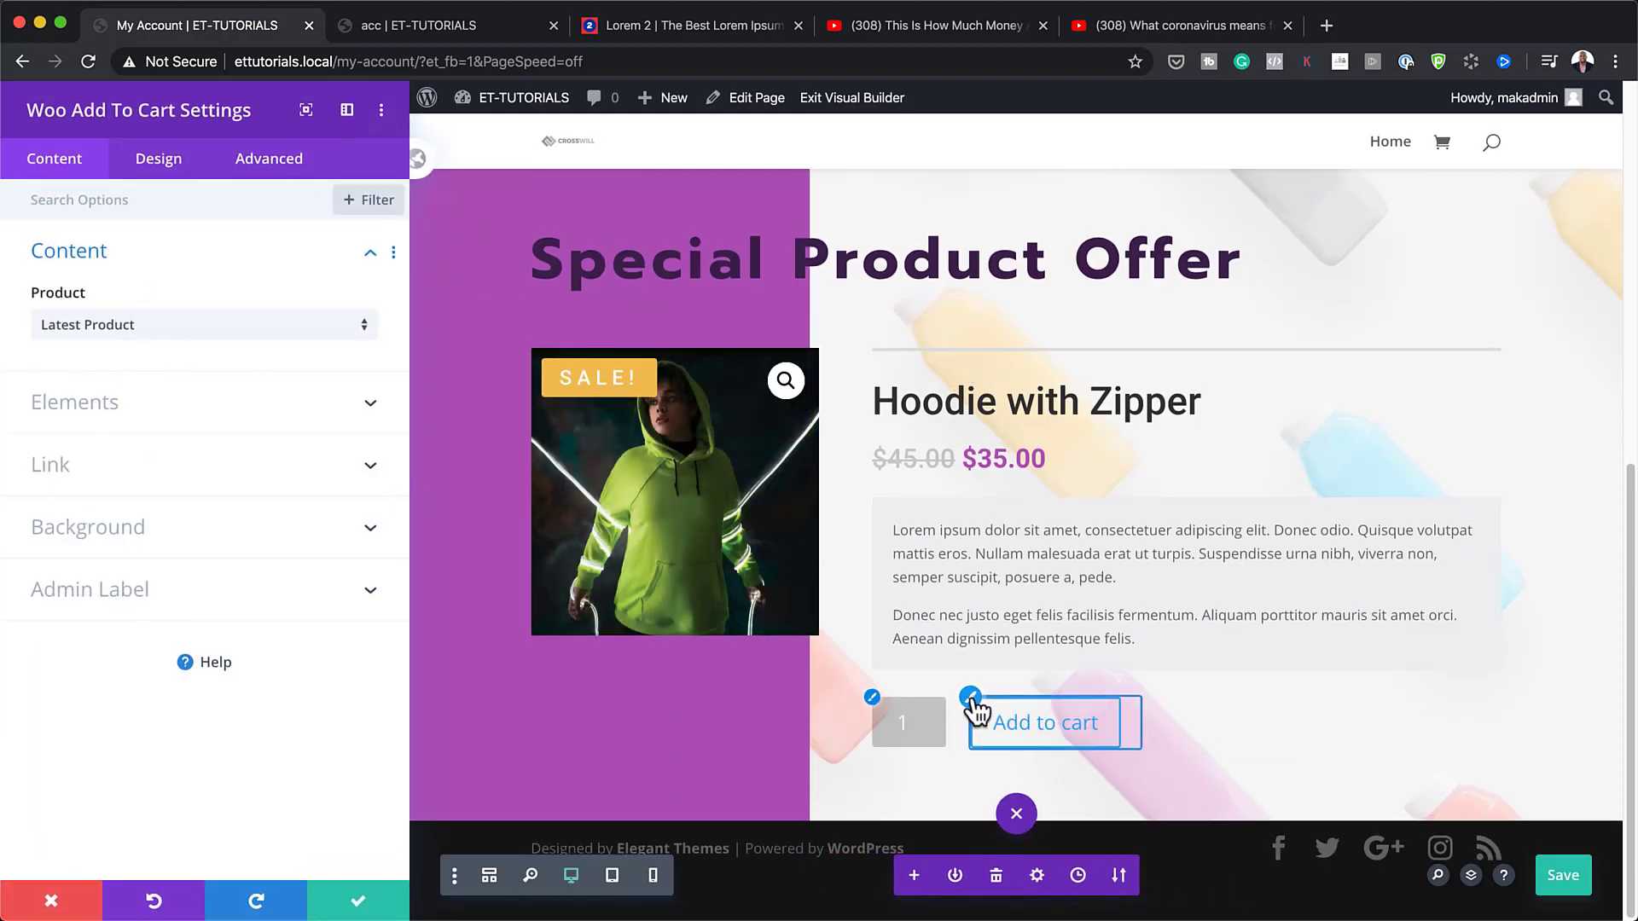
- Enable custom styles for the Add to cart button and set its text color to white
{"action": "left_click", "coordinate": [970, 698]}
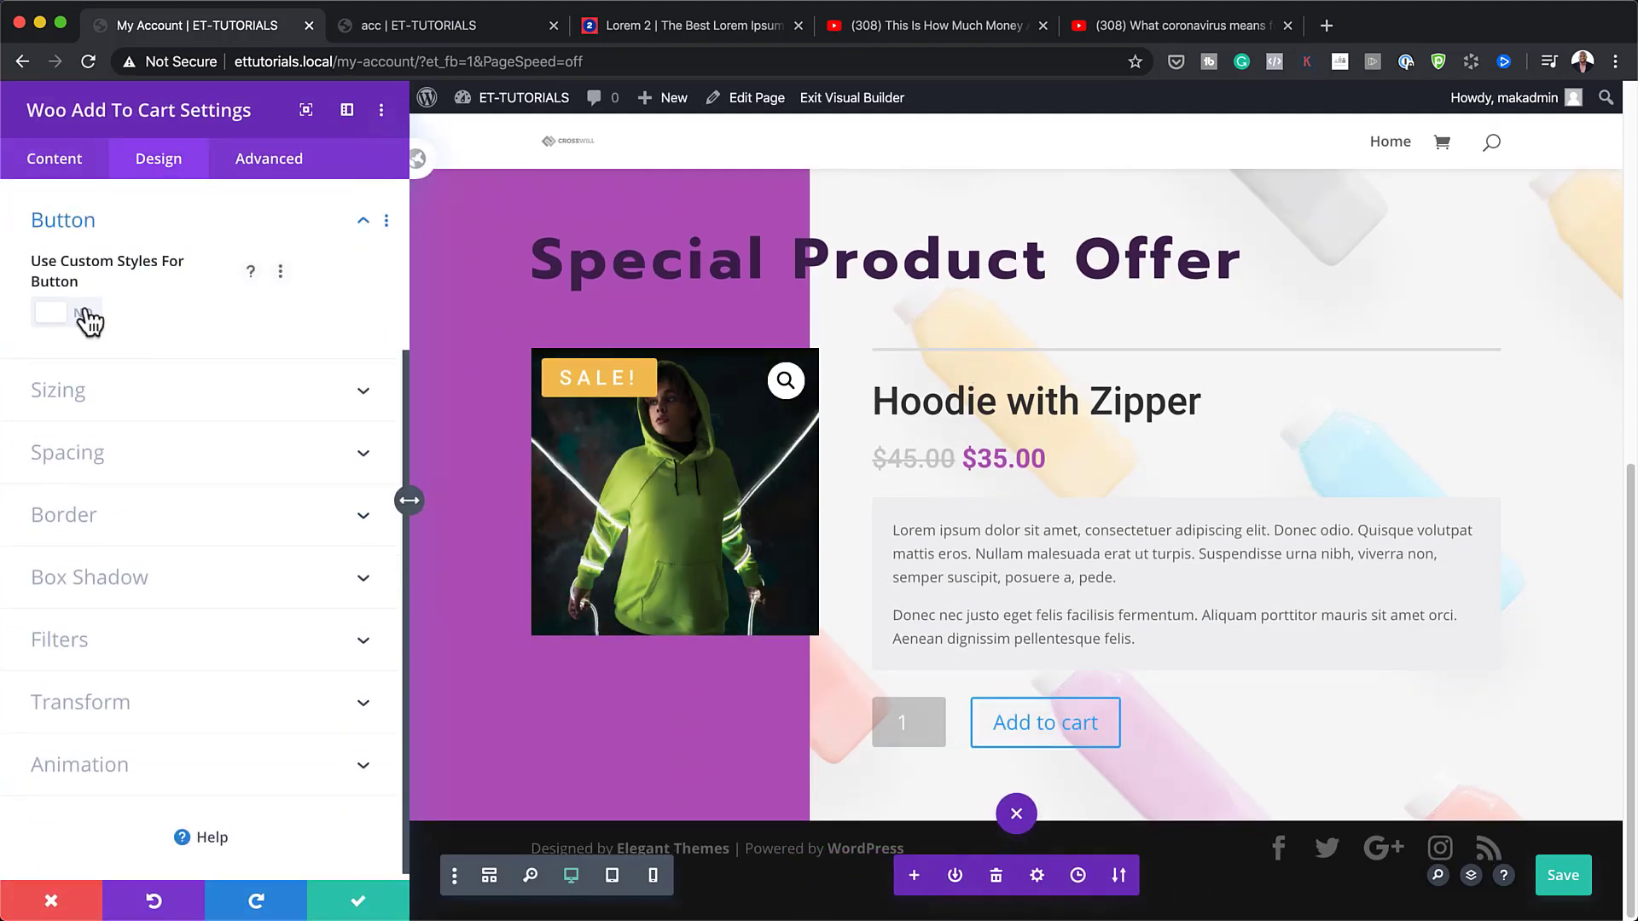
{"action": "left_click", "coordinate": [86, 313]}
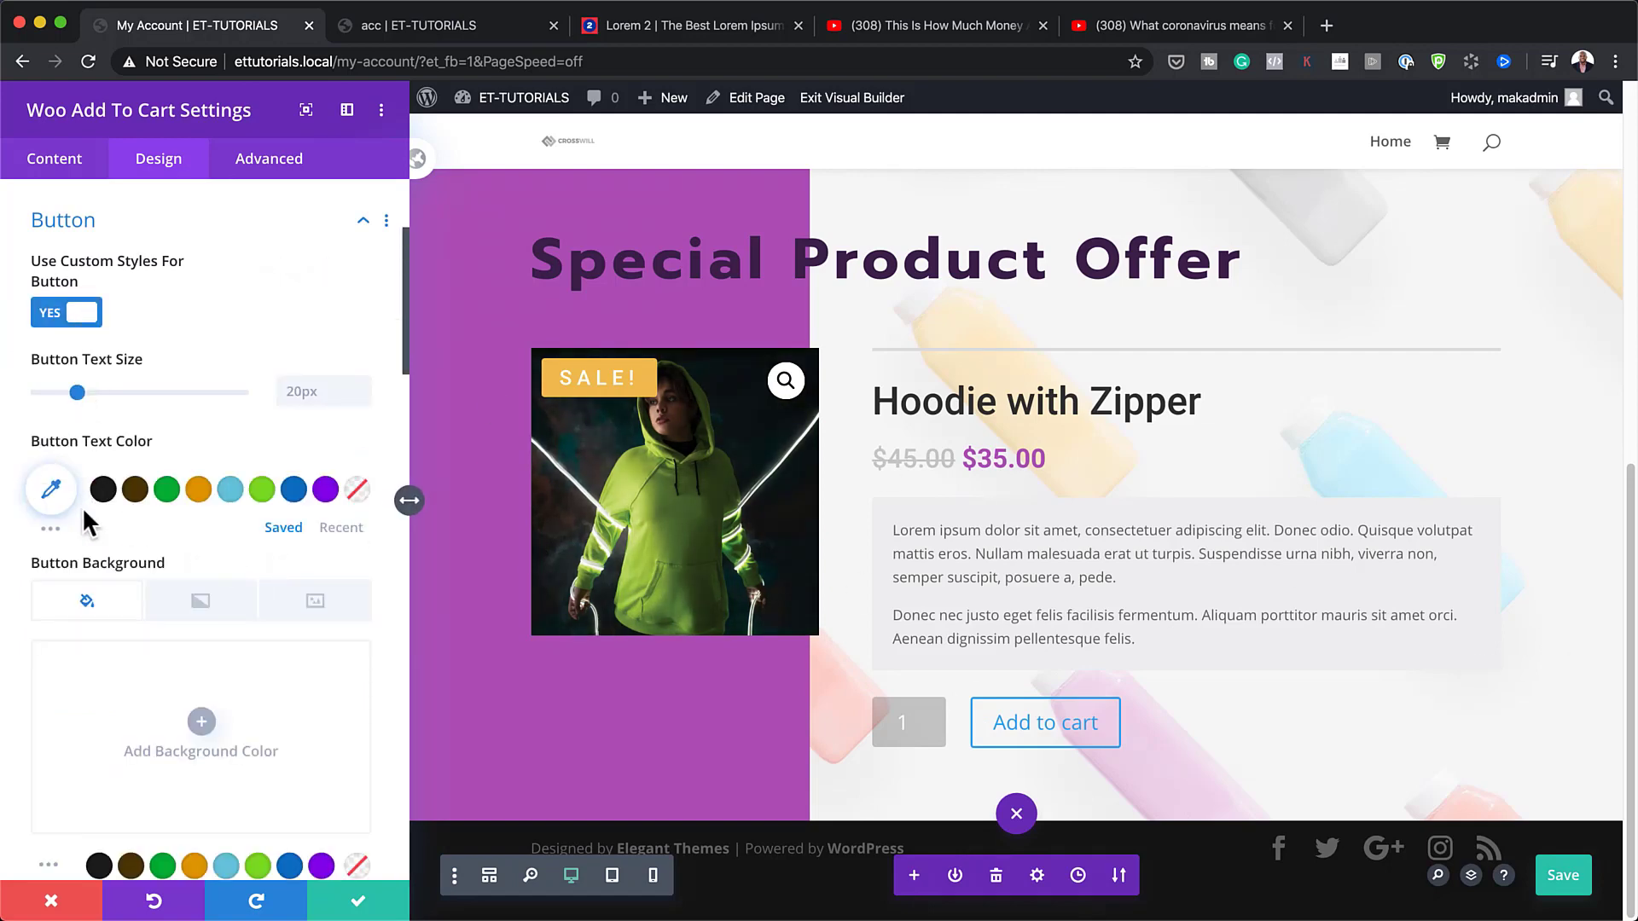
{"action": "left_click", "coordinate": [339, 527]}
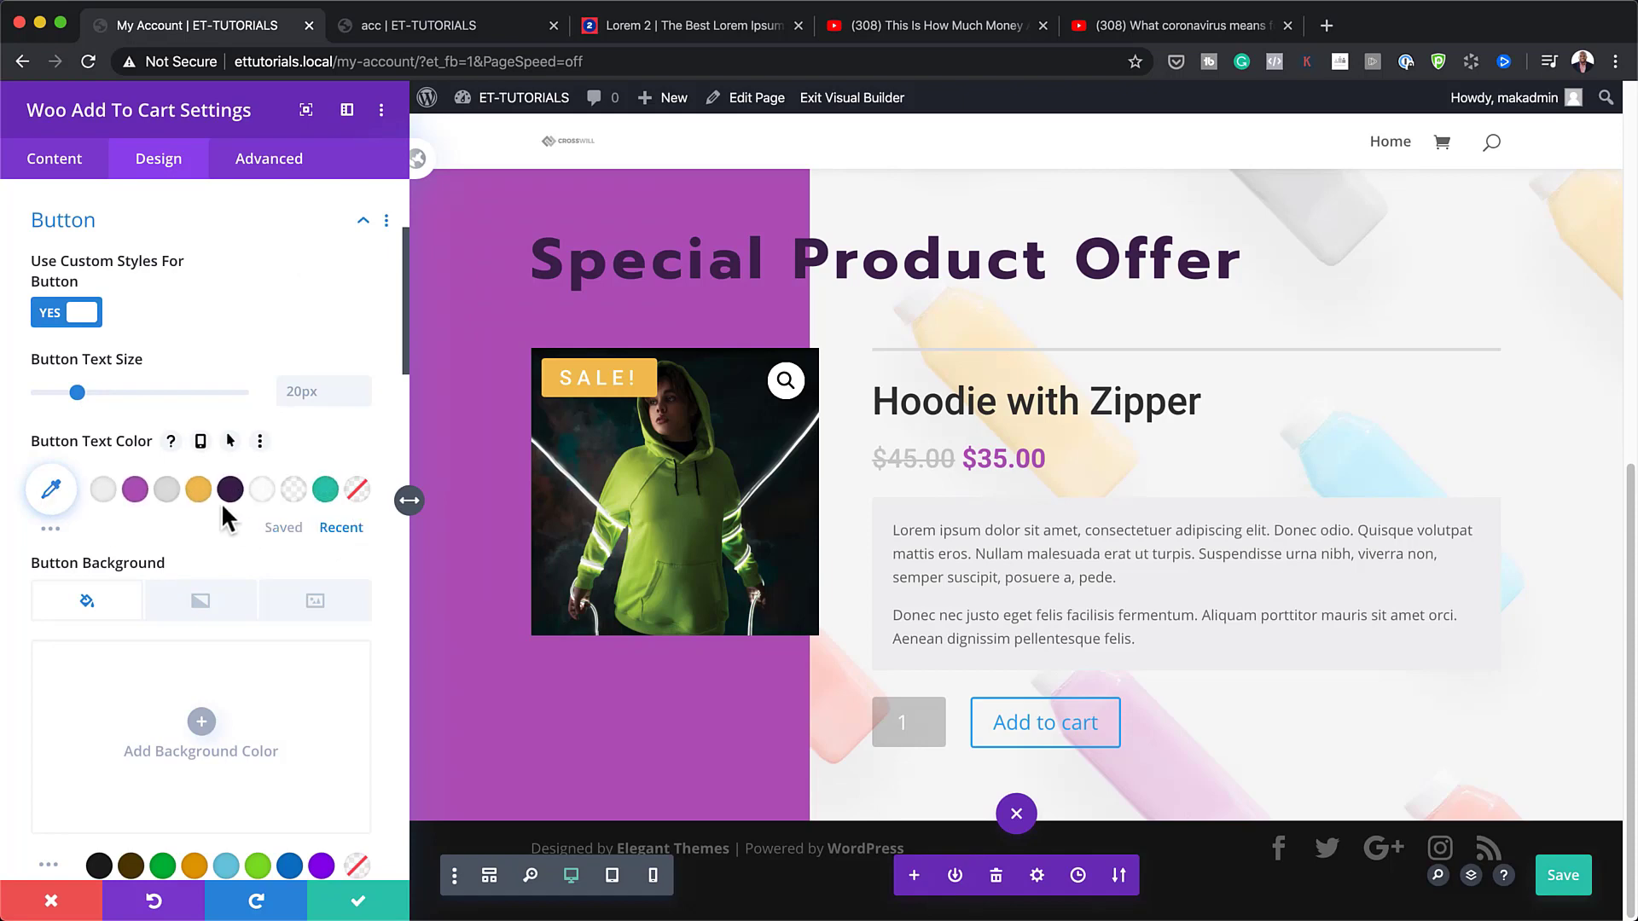
{"action": "left_click", "coordinate": [51, 489]}
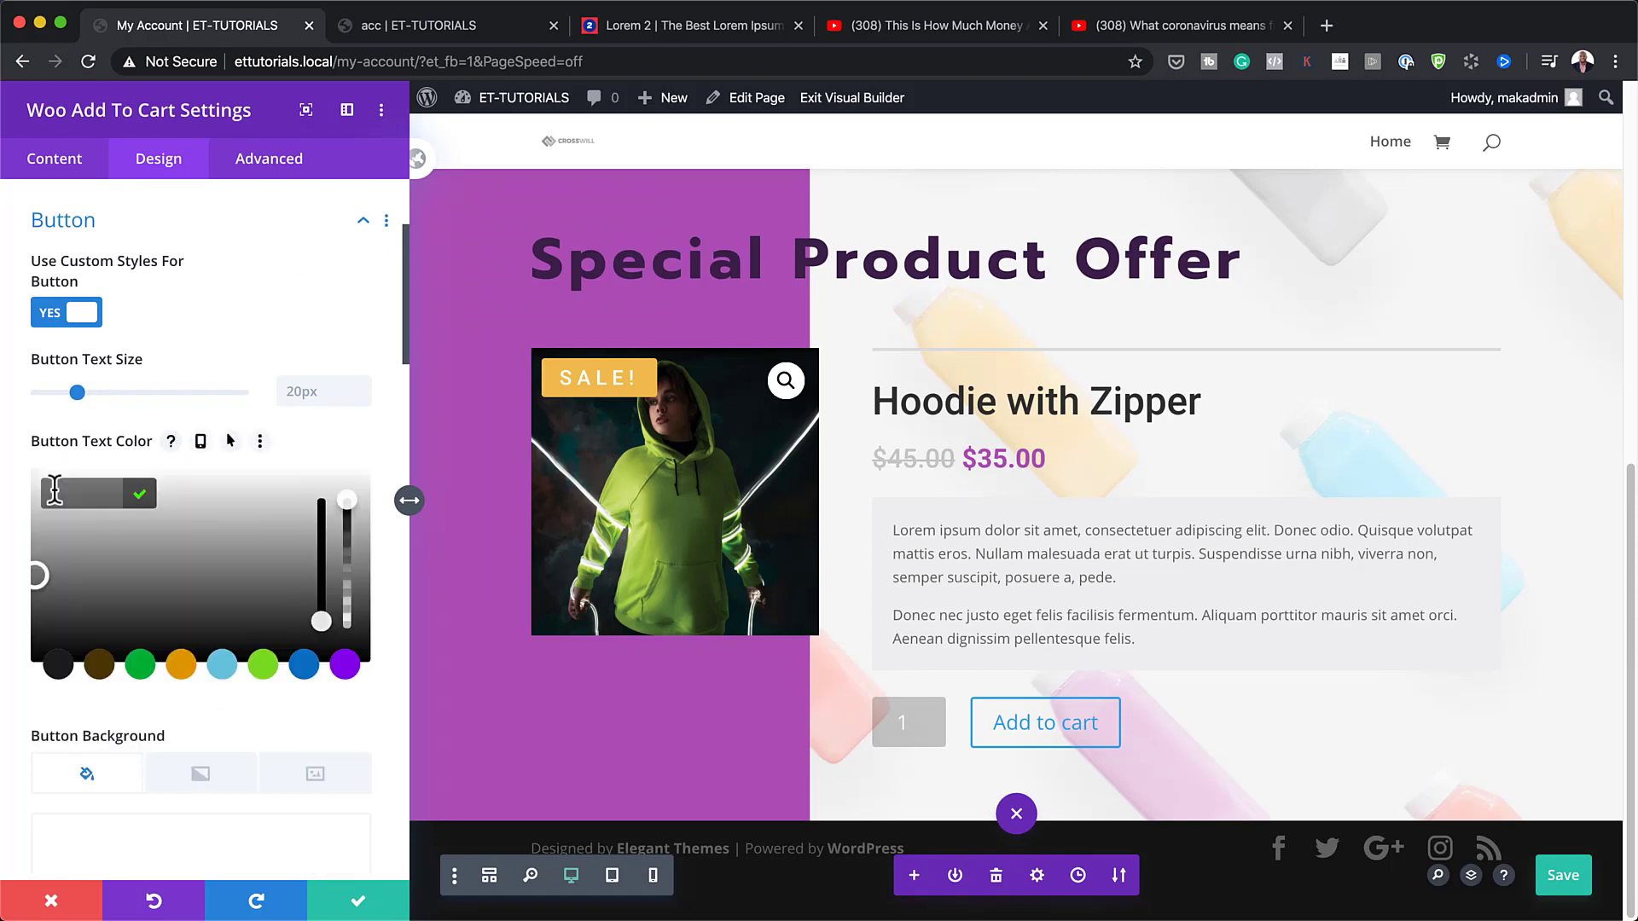
{"action": "left_click_drag", "start_coordinate": [41, 580], "coordinate": [18, 501]}
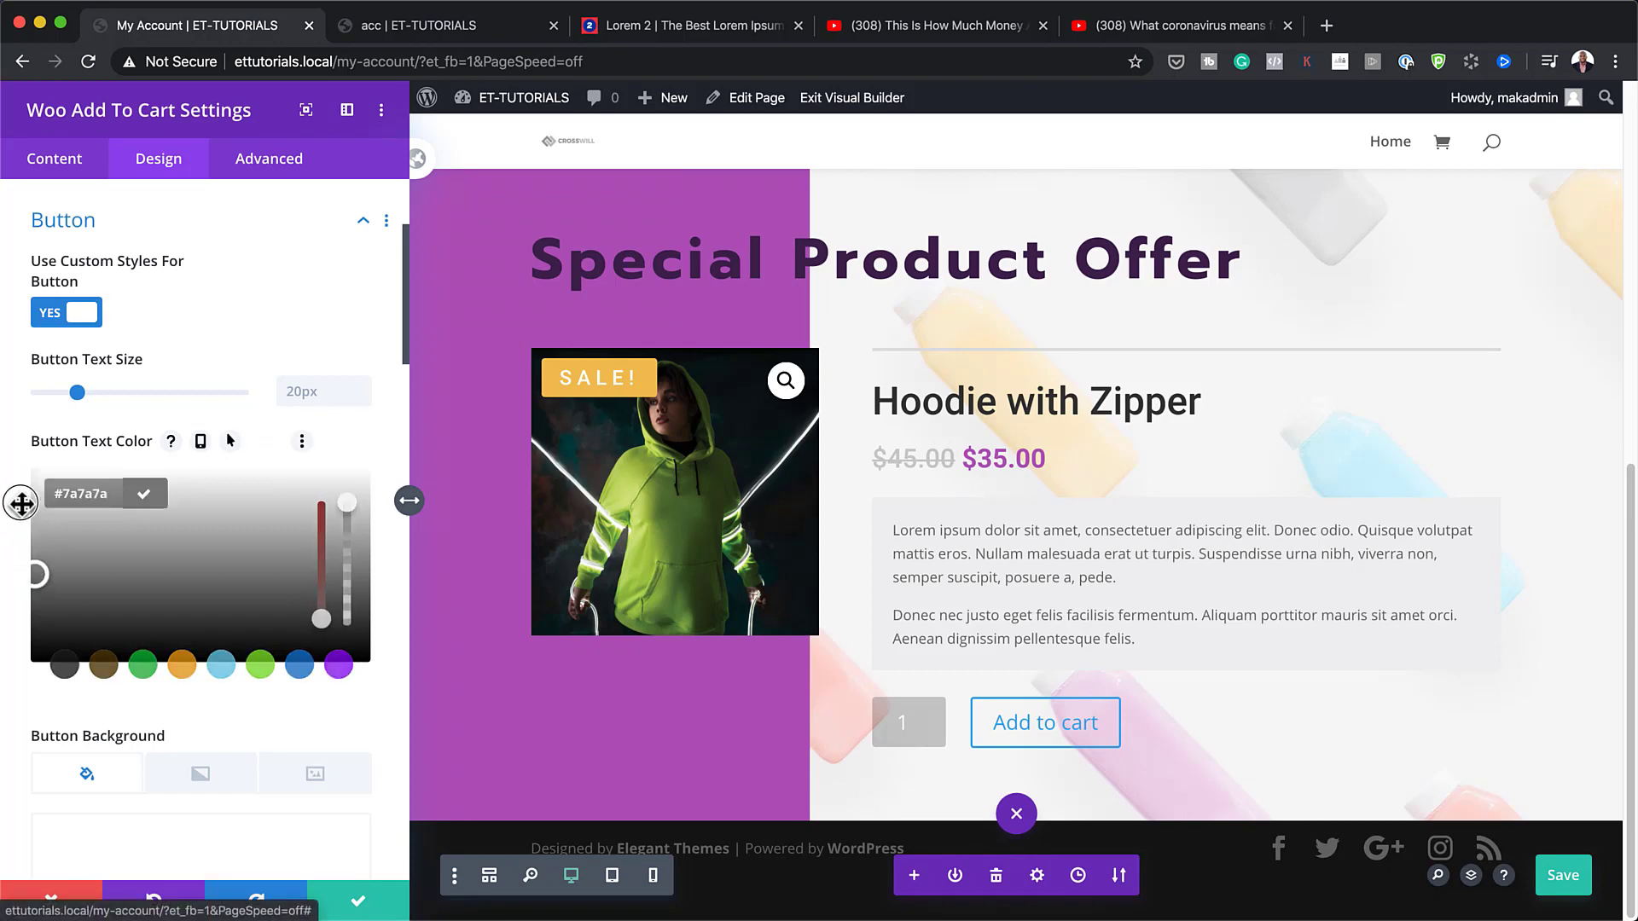
{"action": "left_click", "coordinate": [12, 443]}
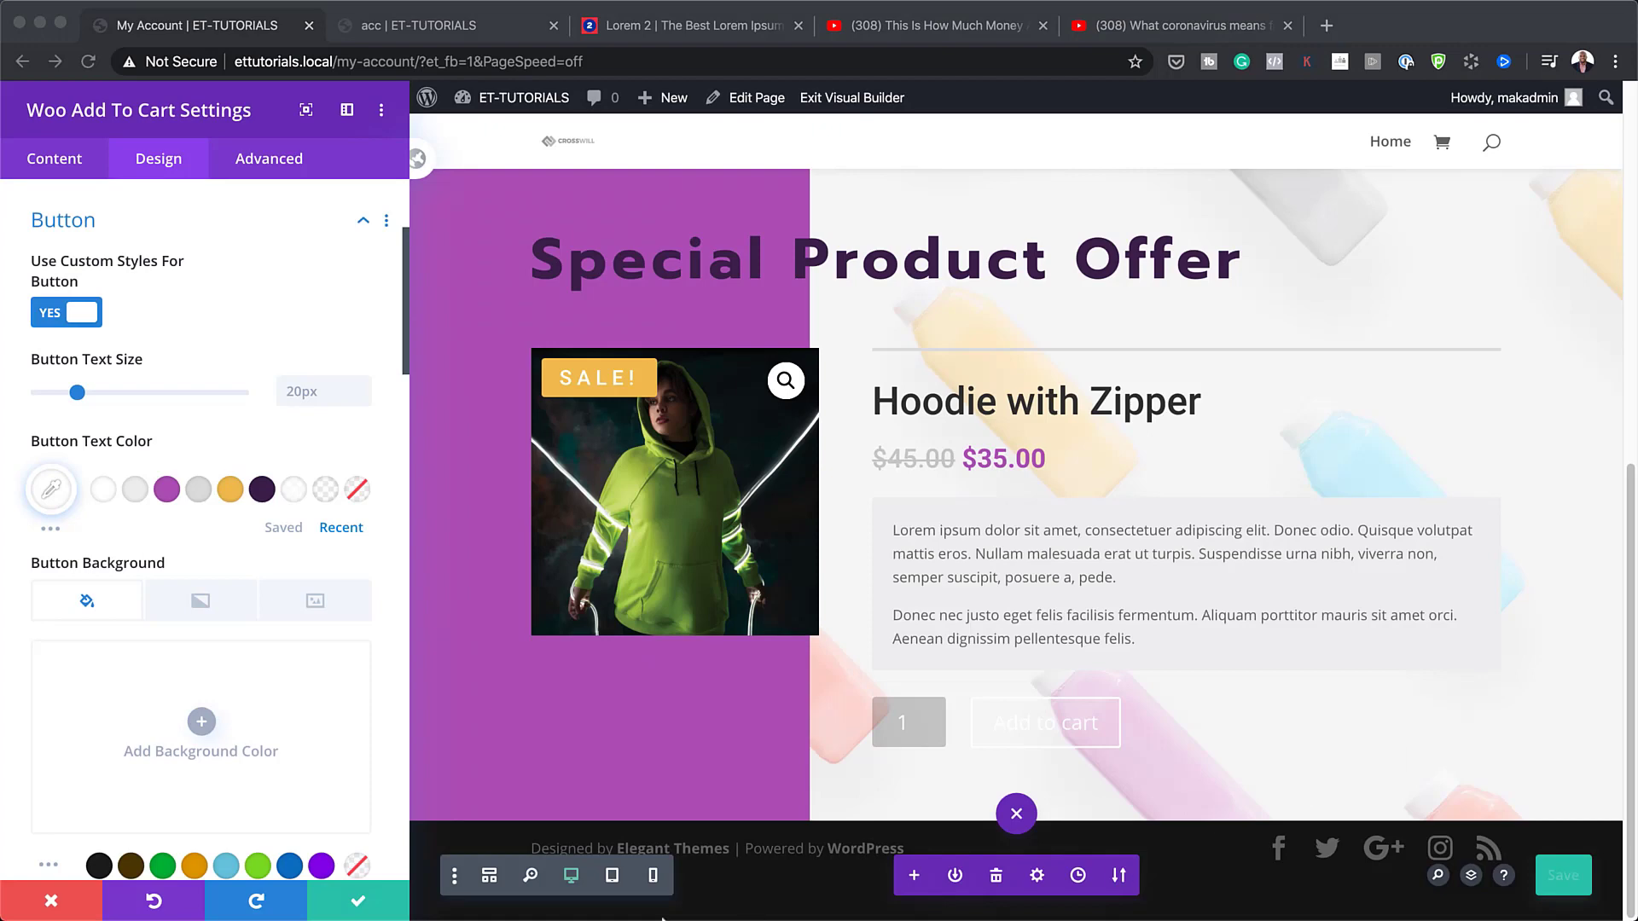
- Set the Add to cart button's background to #ad52b7 and its border width to 0px, and save the module
{"action": "scroll", "coordinate": [298, 756], "scroll_direction": "down", "scroll_amount": 3}
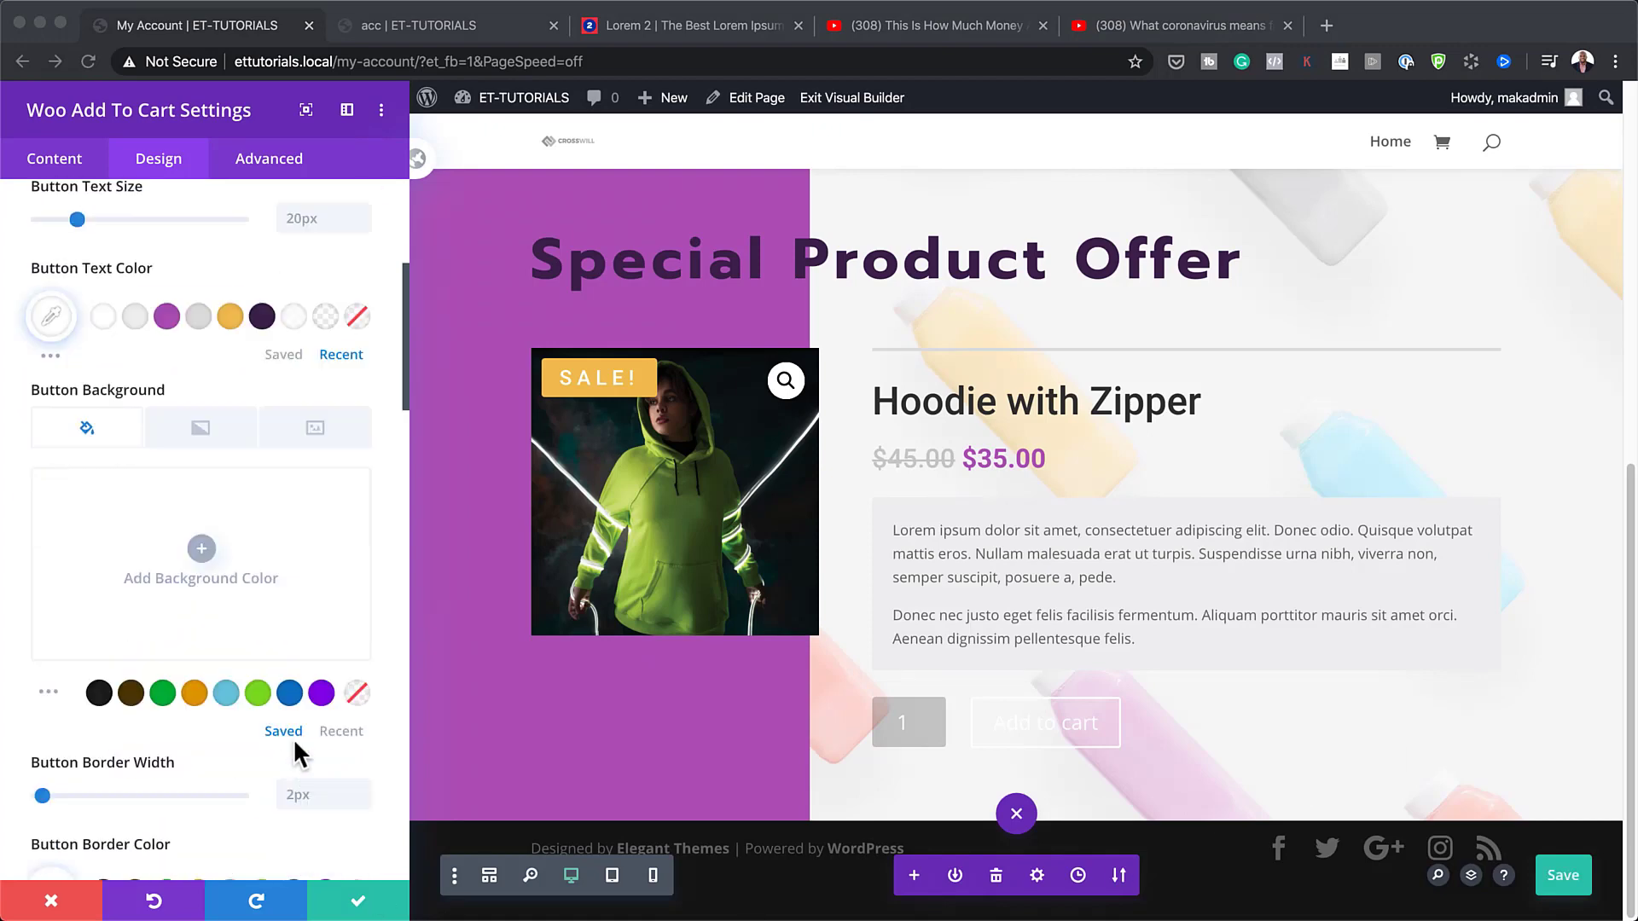
{"action": "left_click", "coordinate": [200, 546]}
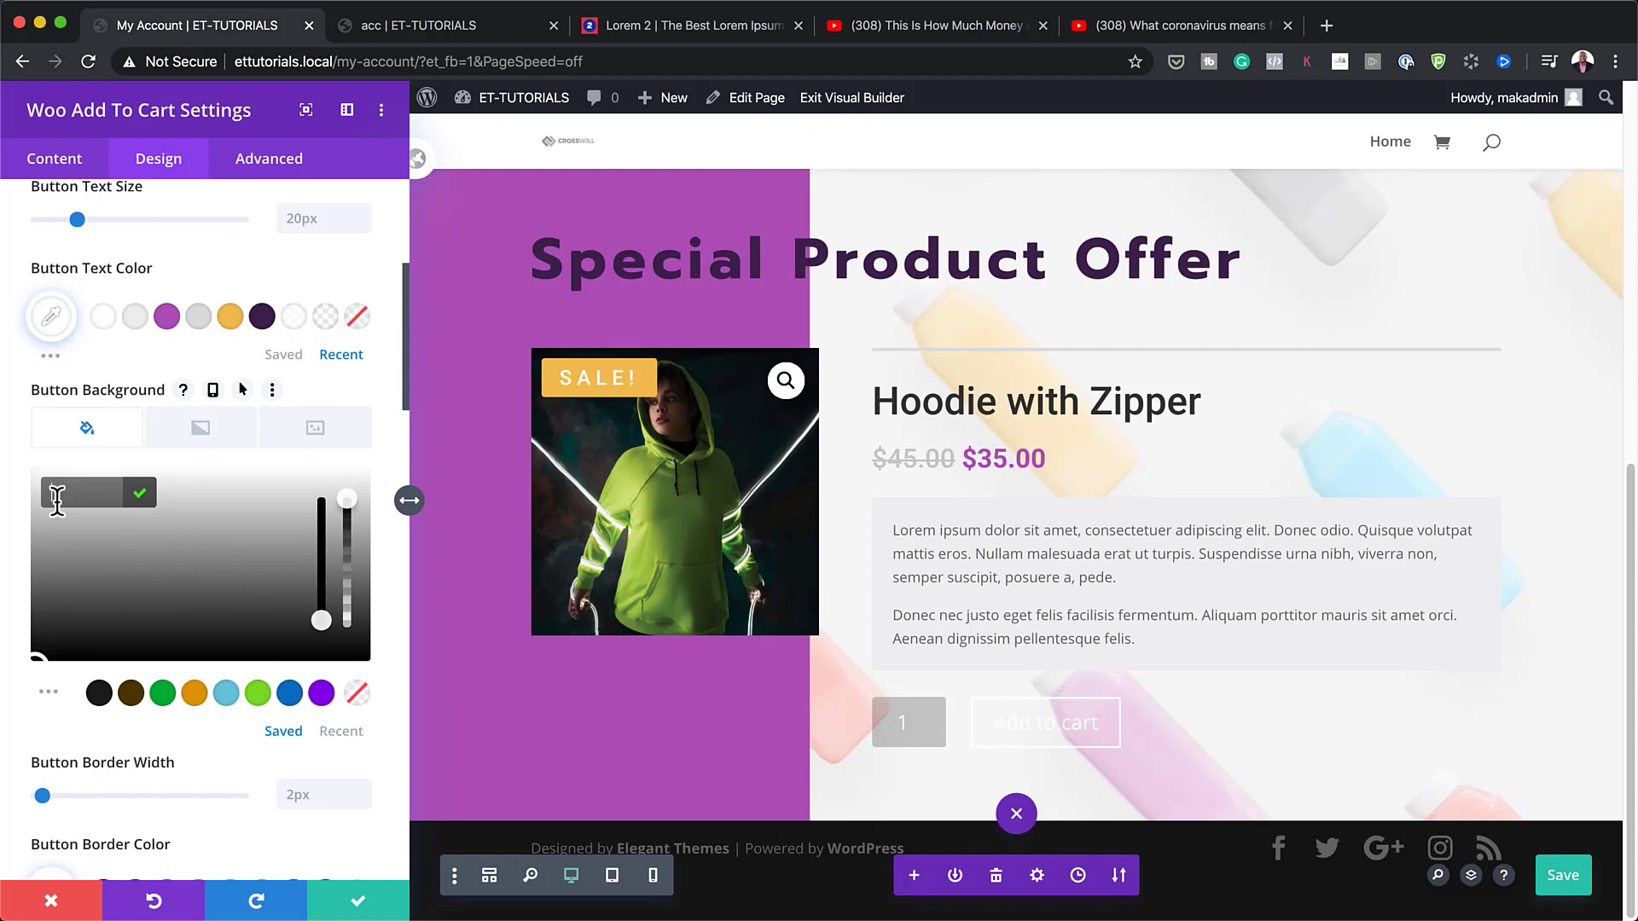
{"action": "type", "text": "#ad52b7"}
{"action": "scroll", "coordinate": [223, 781], "scroll_direction": "down", "scroll_amount": 1}
{"action": "left_click_drag", "start_coordinate": [41, 787], "coordinate": [23, 793]}
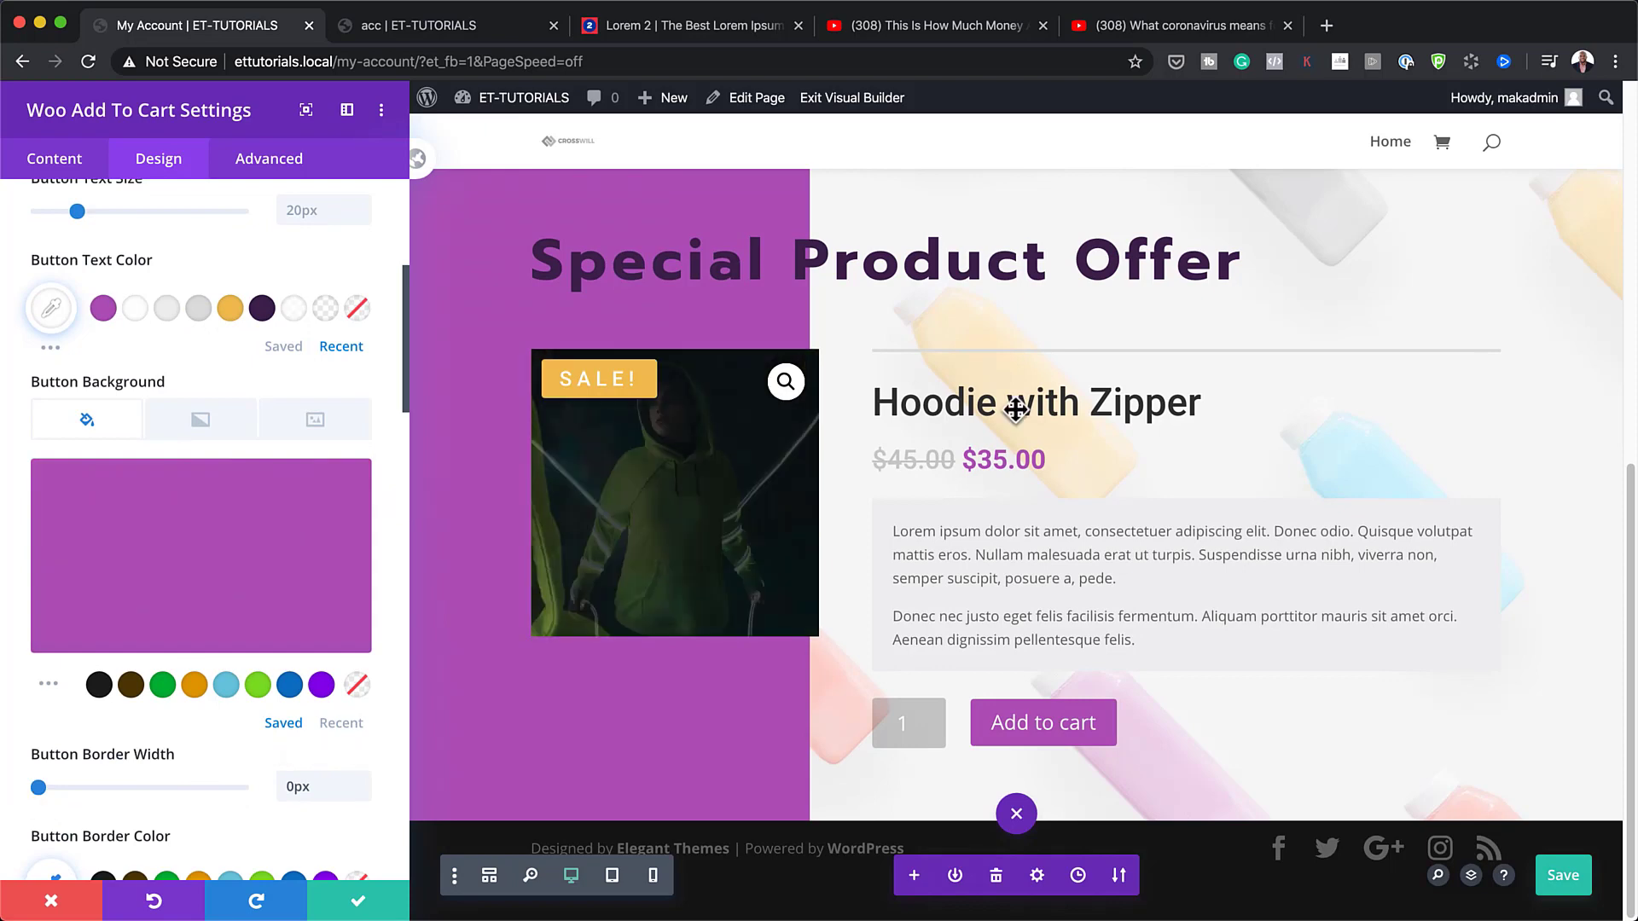
{"action": "left_click", "coordinate": [362, 909]}
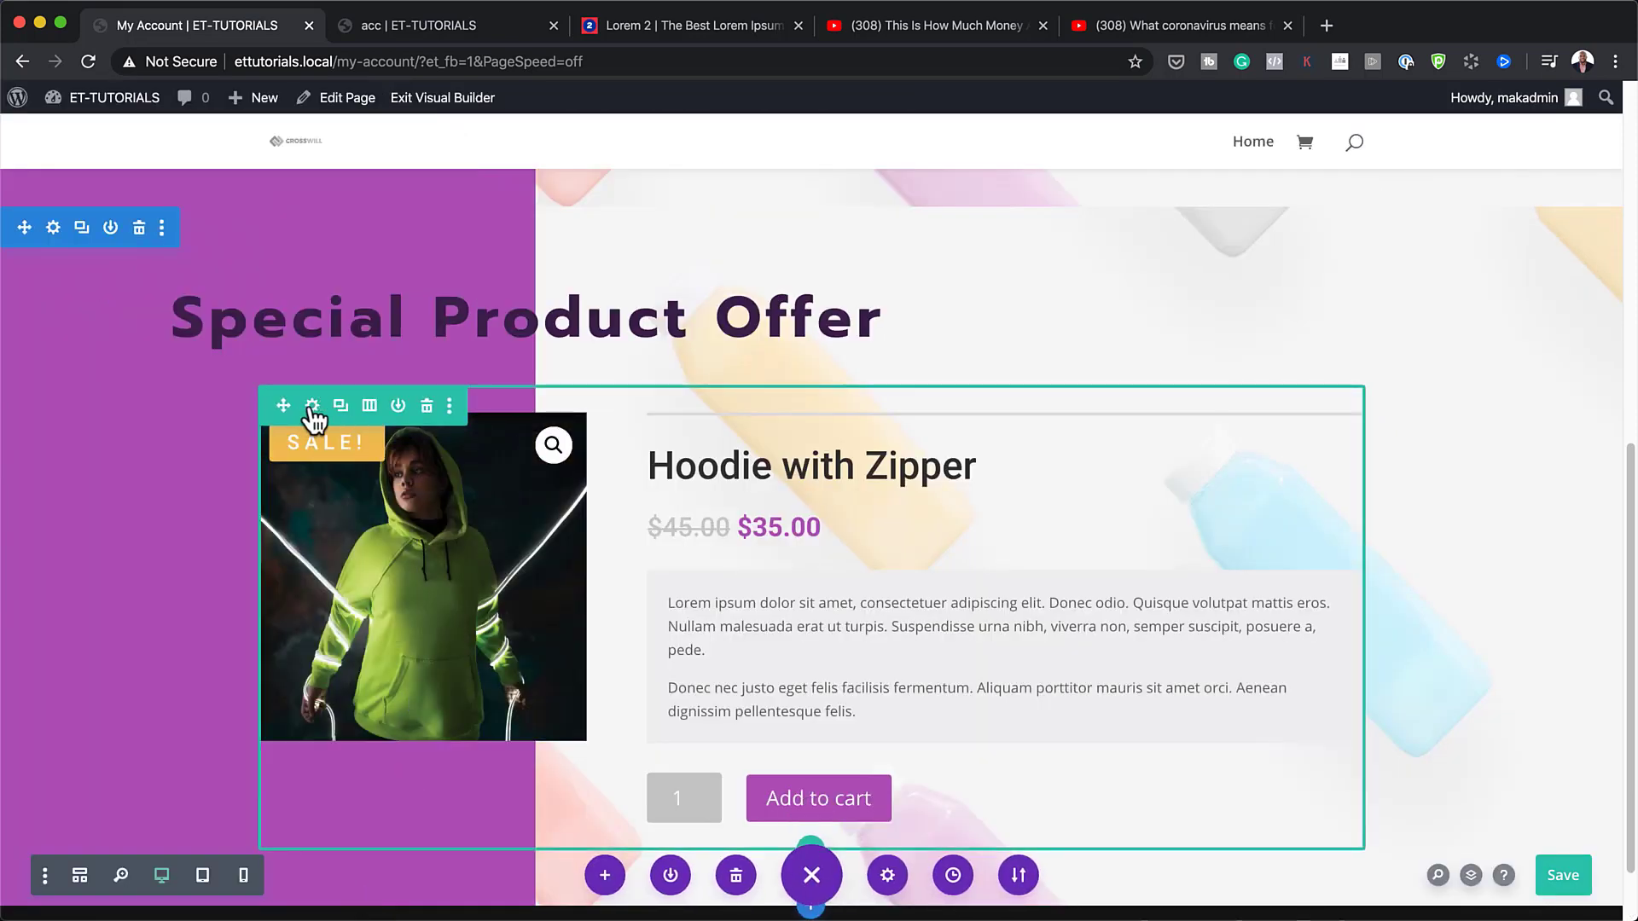
- Set the background color of the product row's first column to #3f2c4f
{"action": "left_click", "coordinate": [313, 408]}
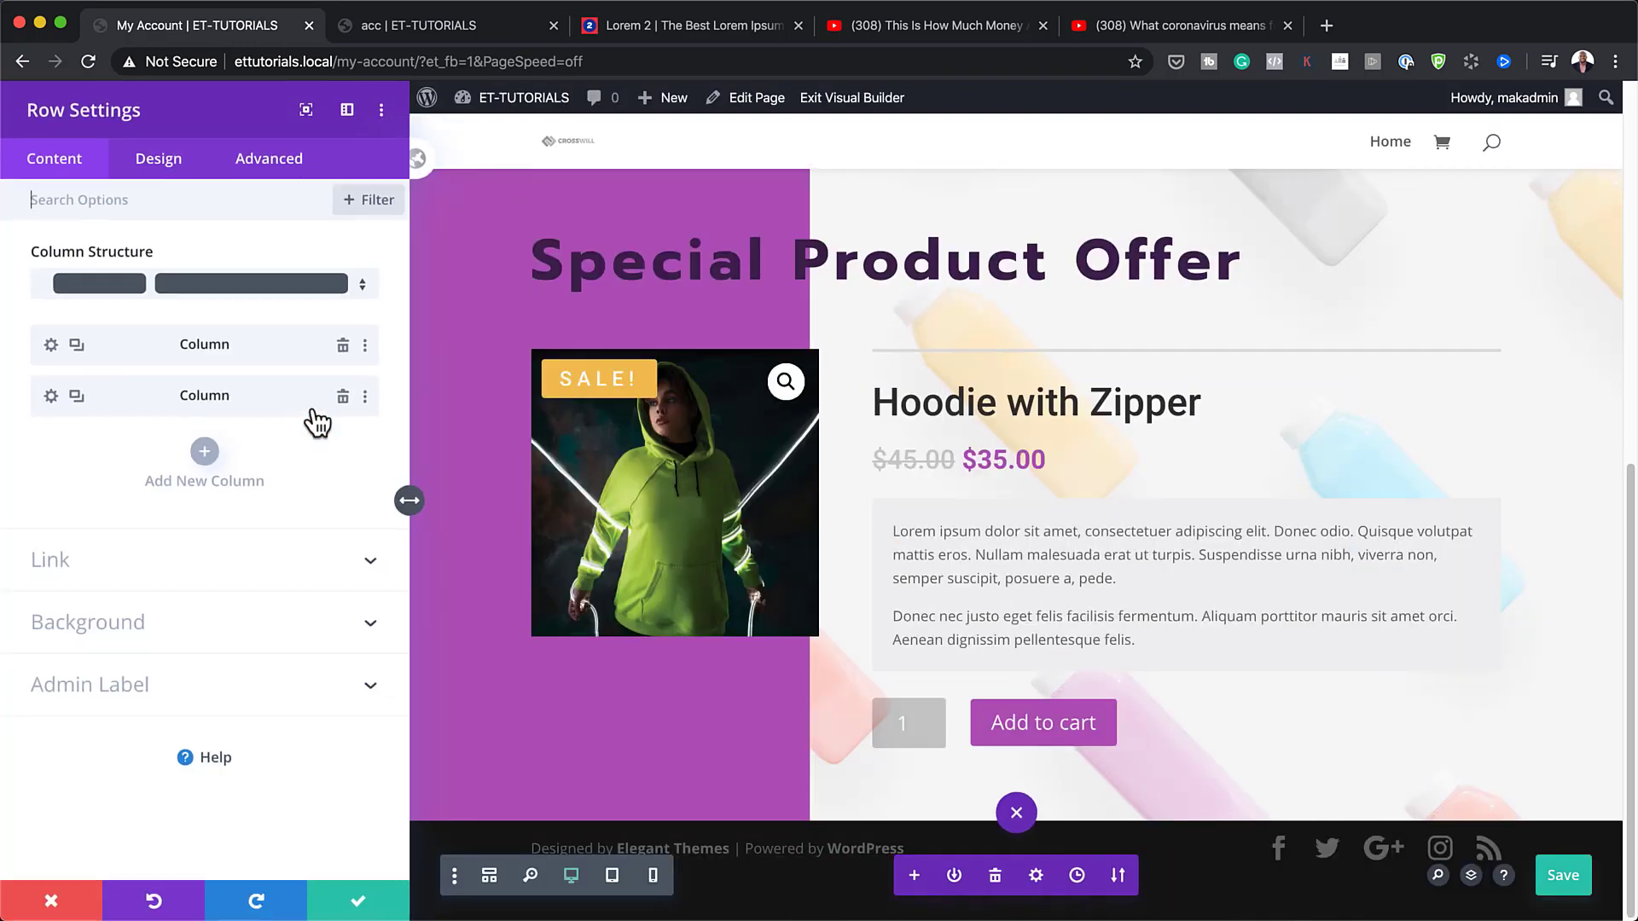
{"action": "left_click", "coordinate": [51, 344]}
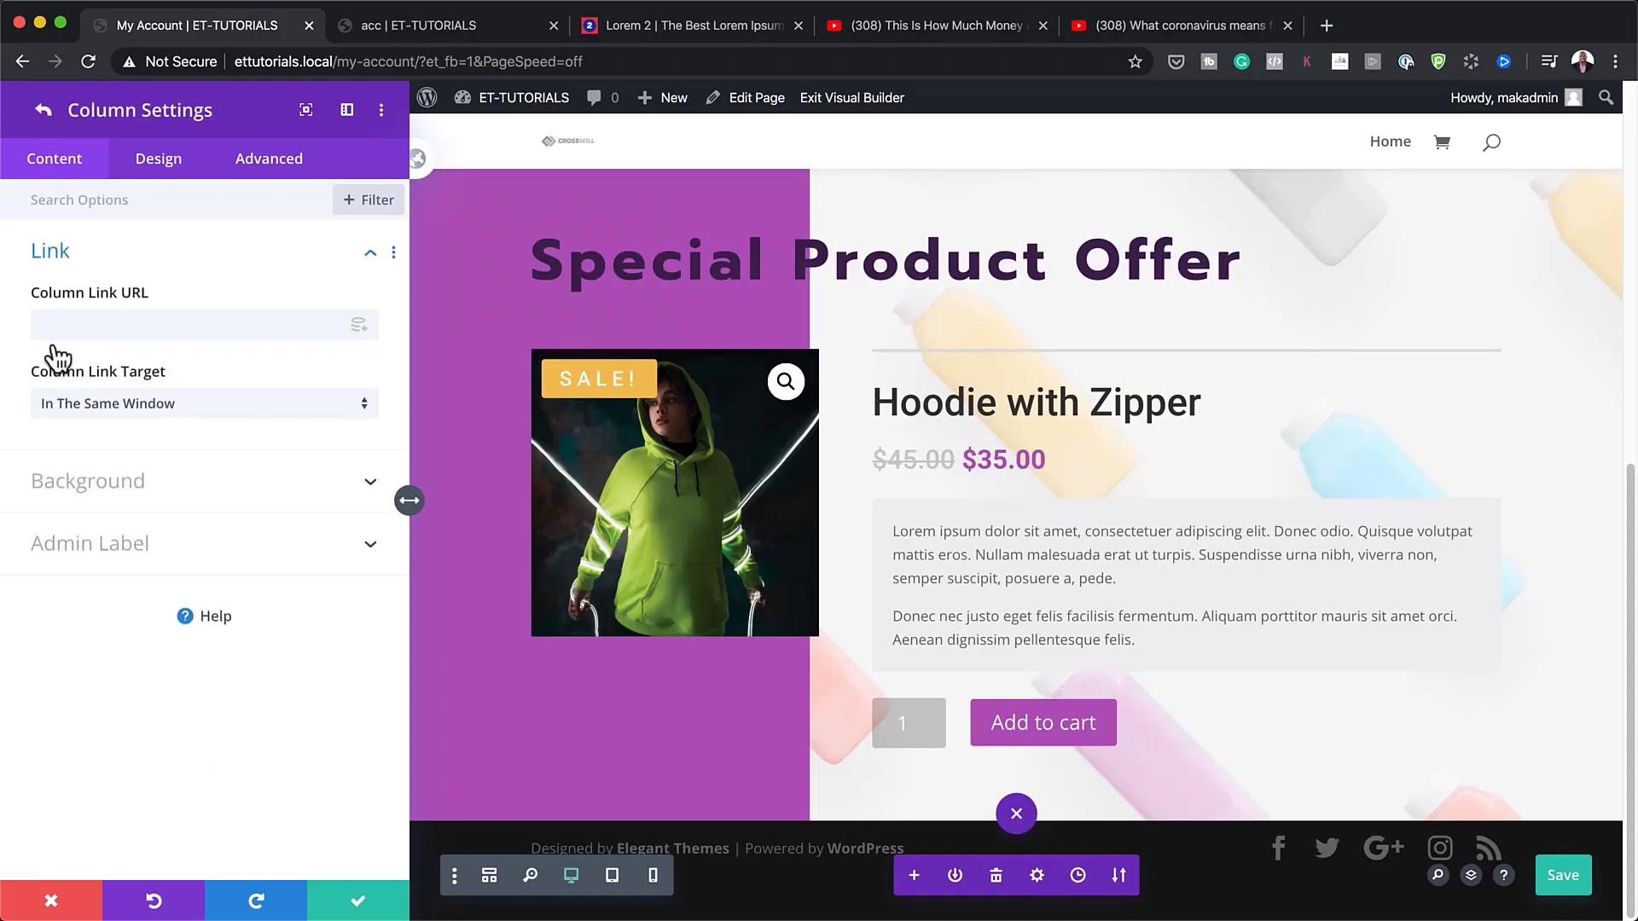
{"action": "left_click", "coordinate": [86, 482]}
{"action": "left_click", "coordinate": [201, 498]}
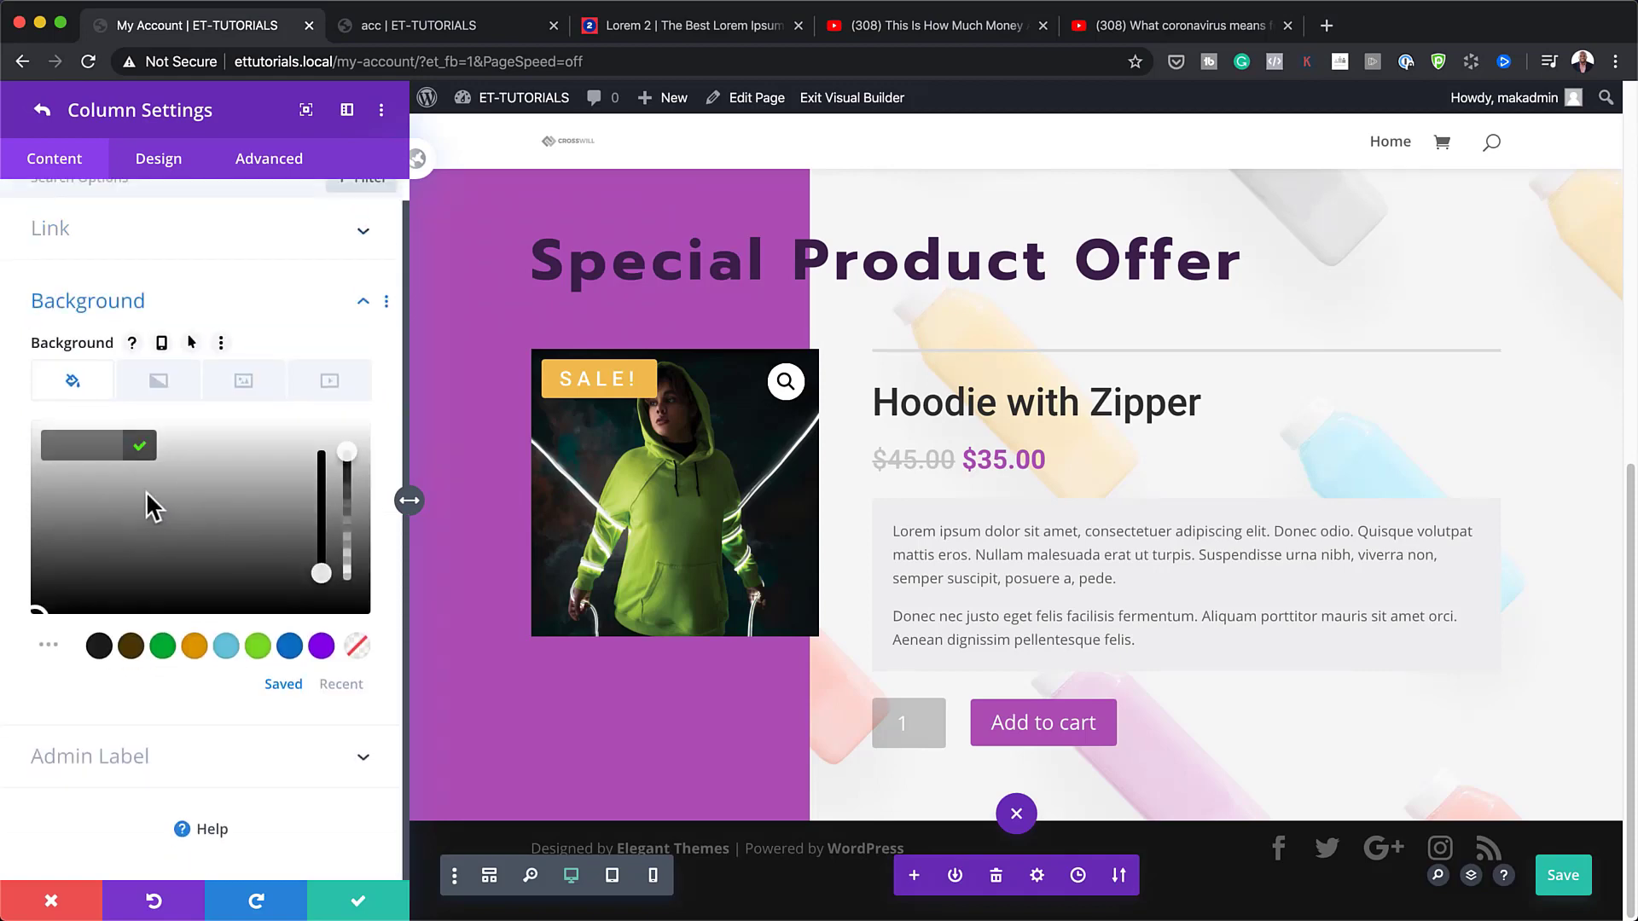
{"action": "type", "text": "#3f2c4f"}
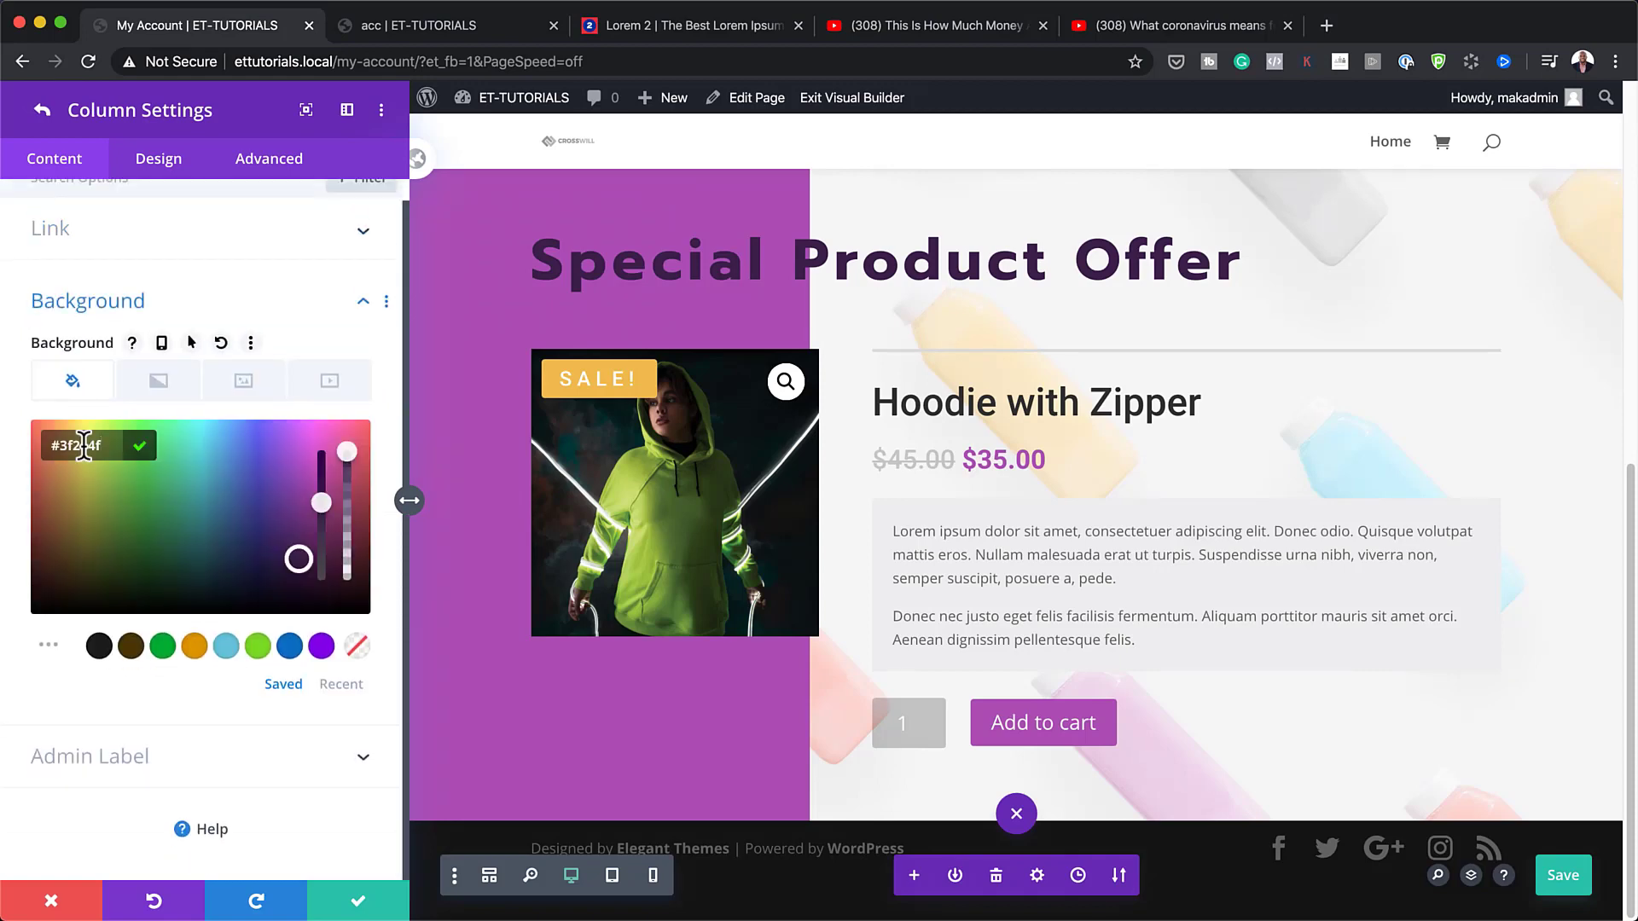
- Set the first column's top, bottom, left and right padding to 25px
{"action": "left_click", "coordinate": [168, 164]}
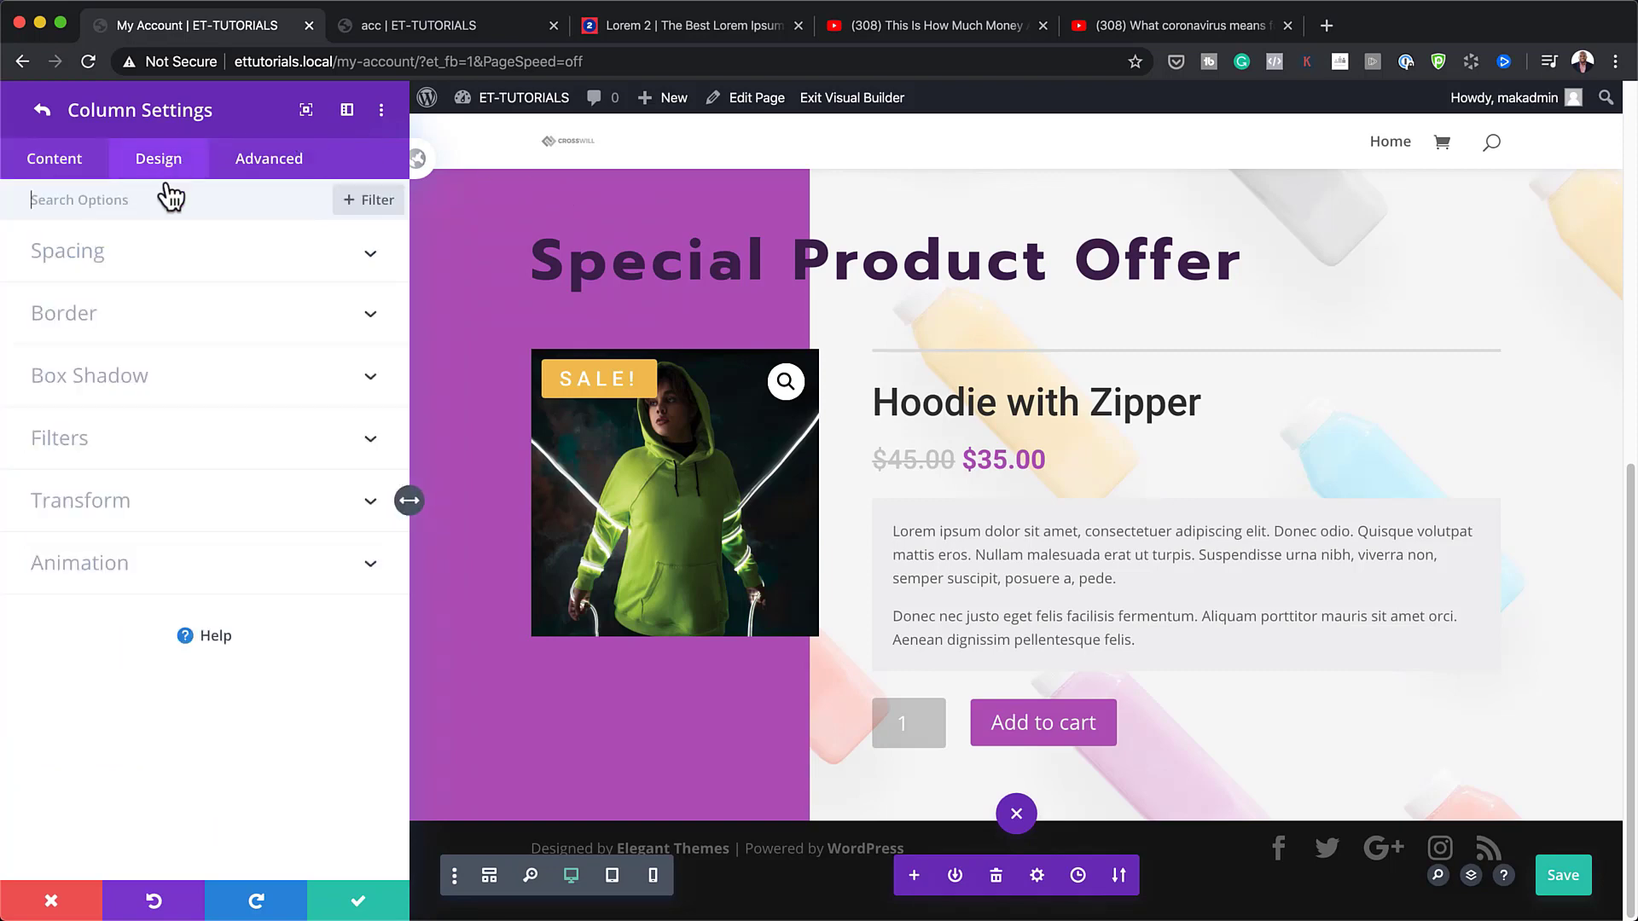
{"action": "left_click", "coordinate": [124, 256]}
{"action": "left_click", "coordinate": [72, 322]}
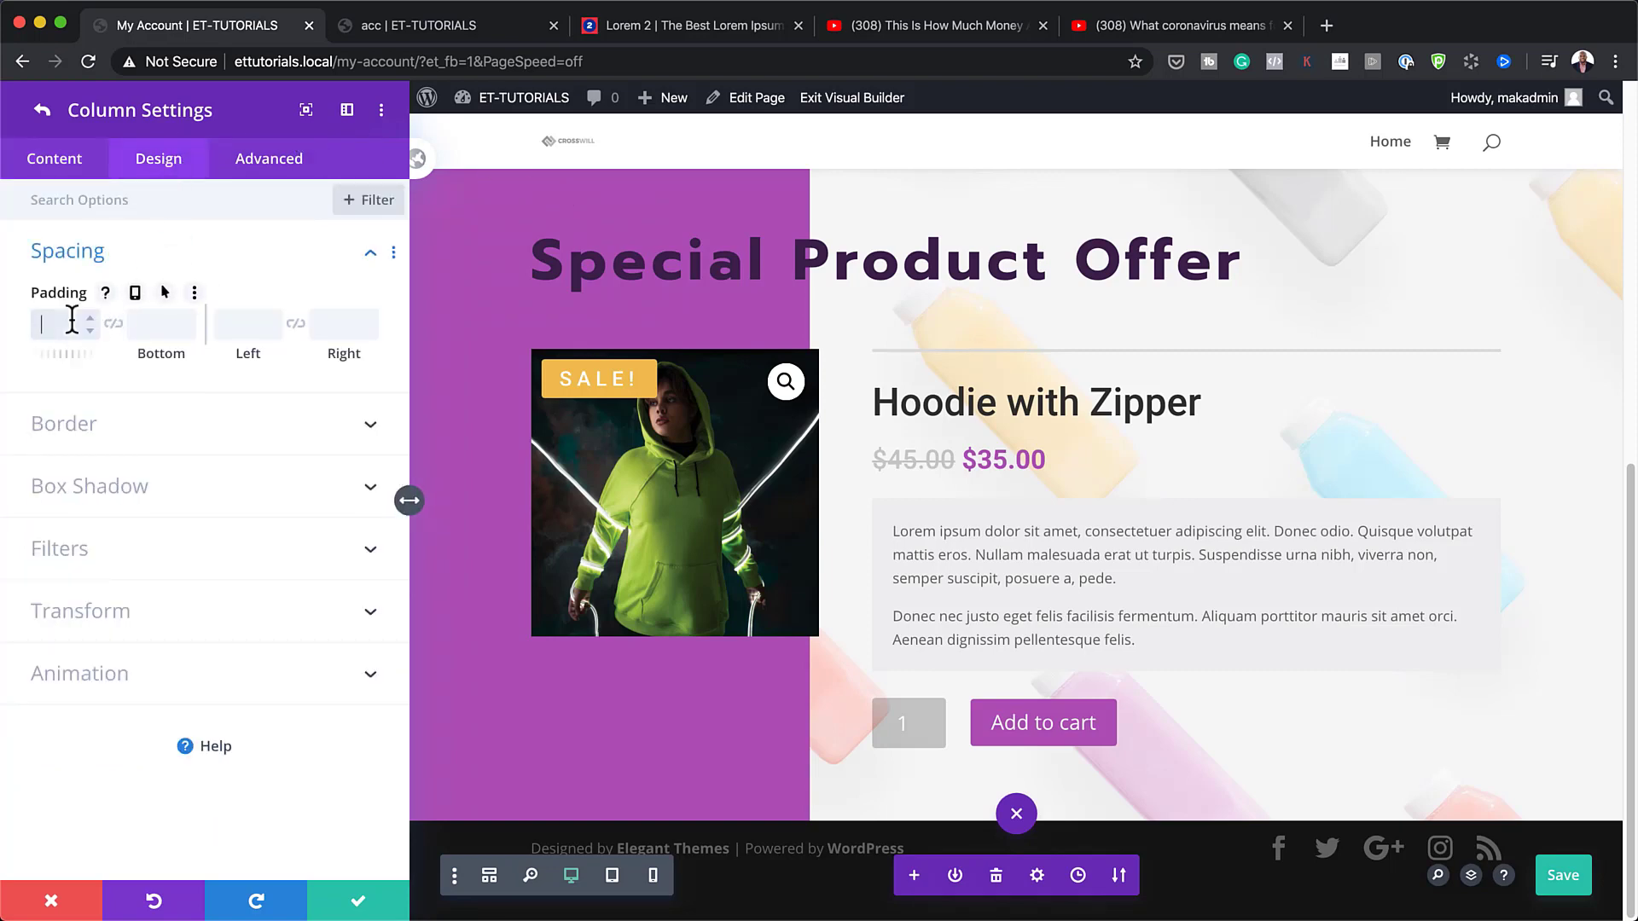
{"action": "left_click", "coordinate": [111, 326]}
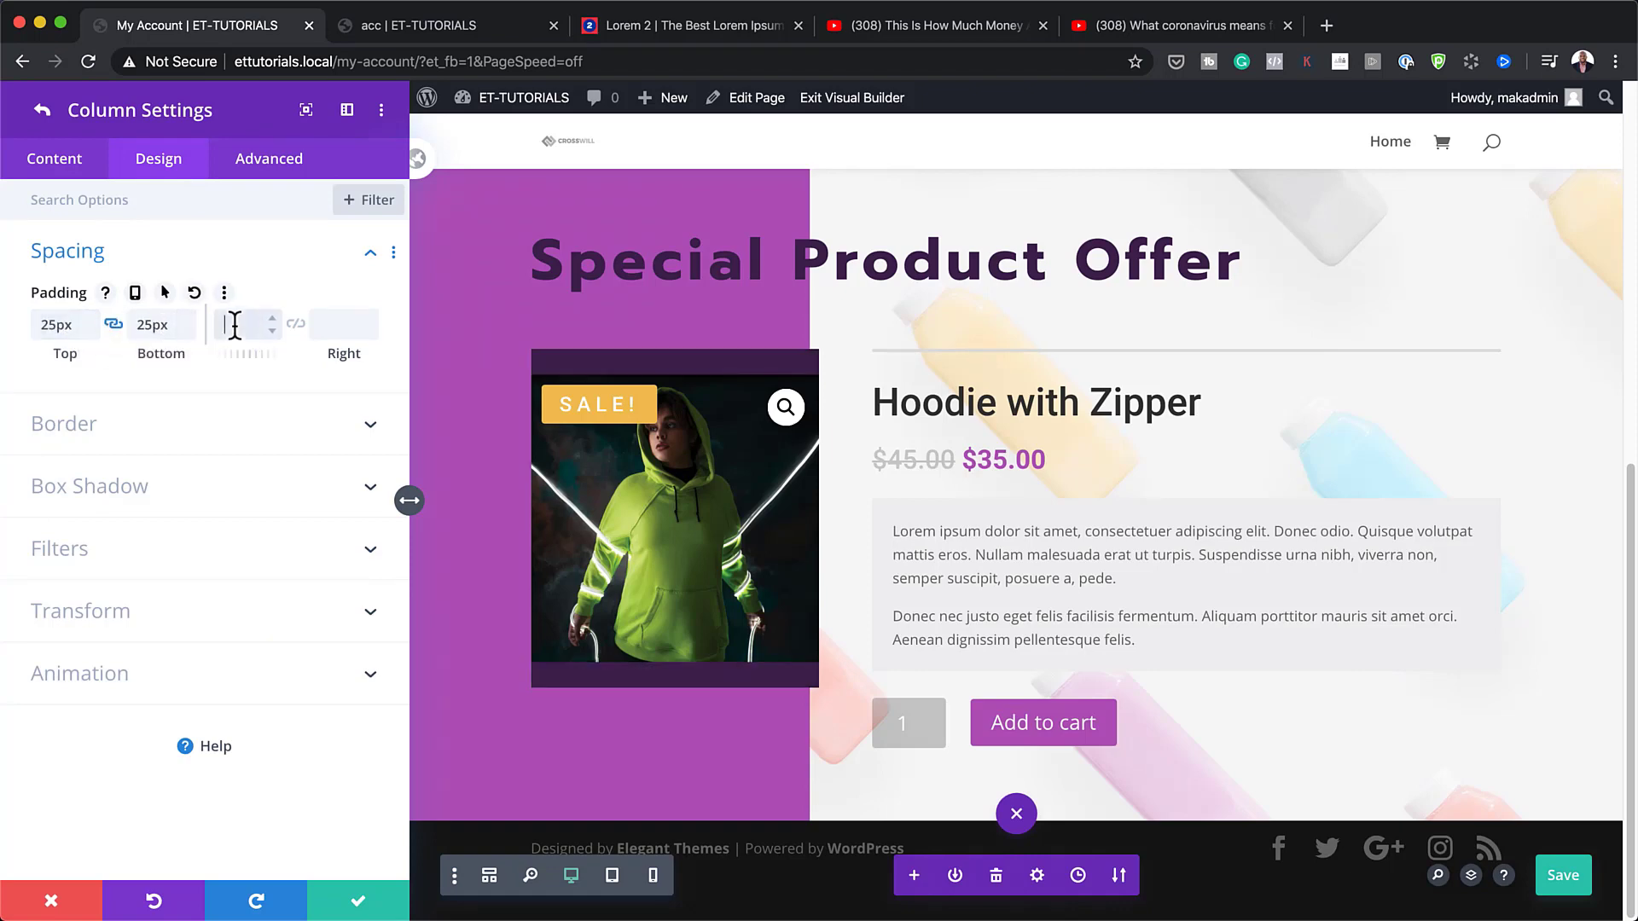
{"action": "type", "text": "25px"}
{"action": "left_click", "coordinate": [295, 324]}
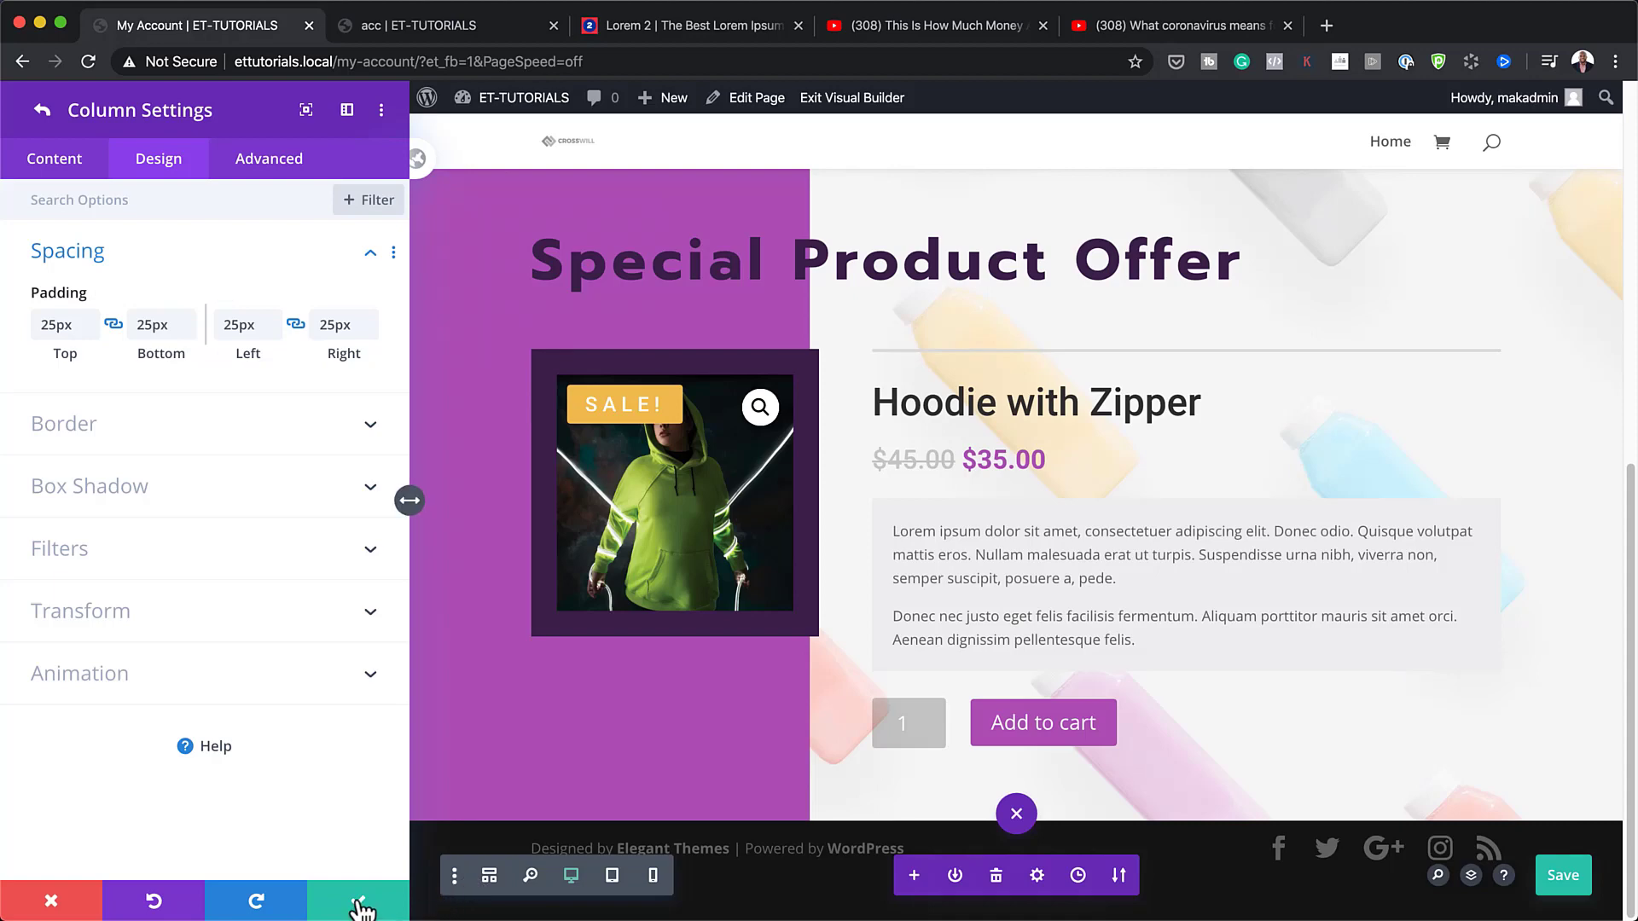
- Save the first column's settings and the product row's settings
{"action": "left_click", "coordinate": [358, 903]}
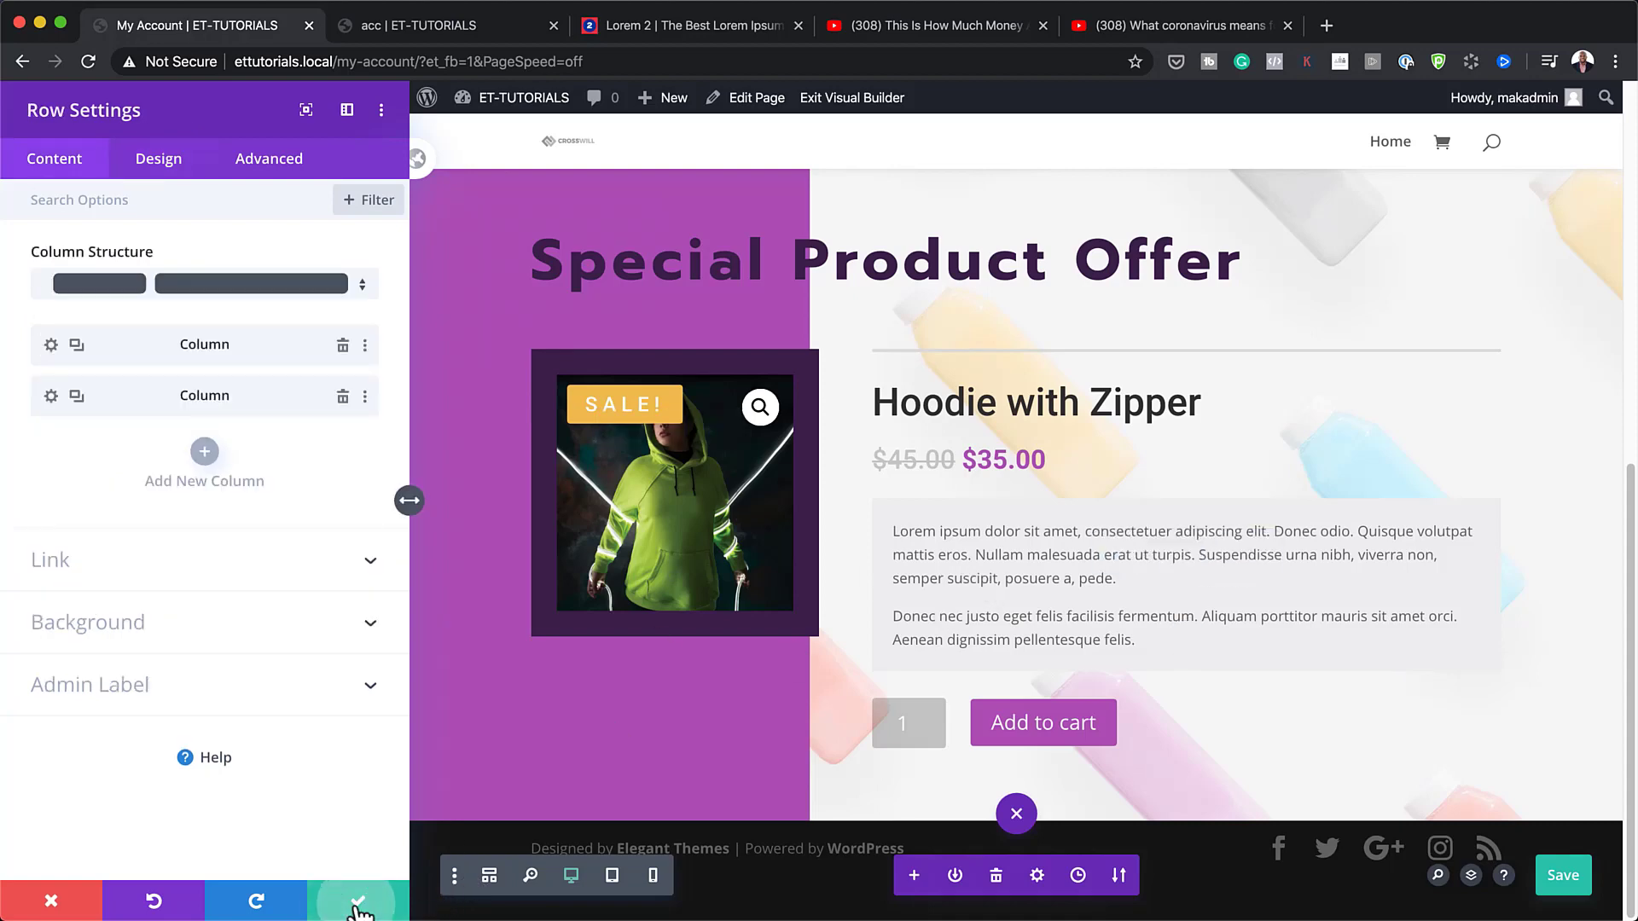
{"action": "left_click", "coordinate": [358, 902]}
- Review the built My Account page, from its heading and account area through to the Special Product Offer section
{"action": "scroll", "coordinate": [994, 597], "scroll_direction": "down", "scroll_amount": 1}
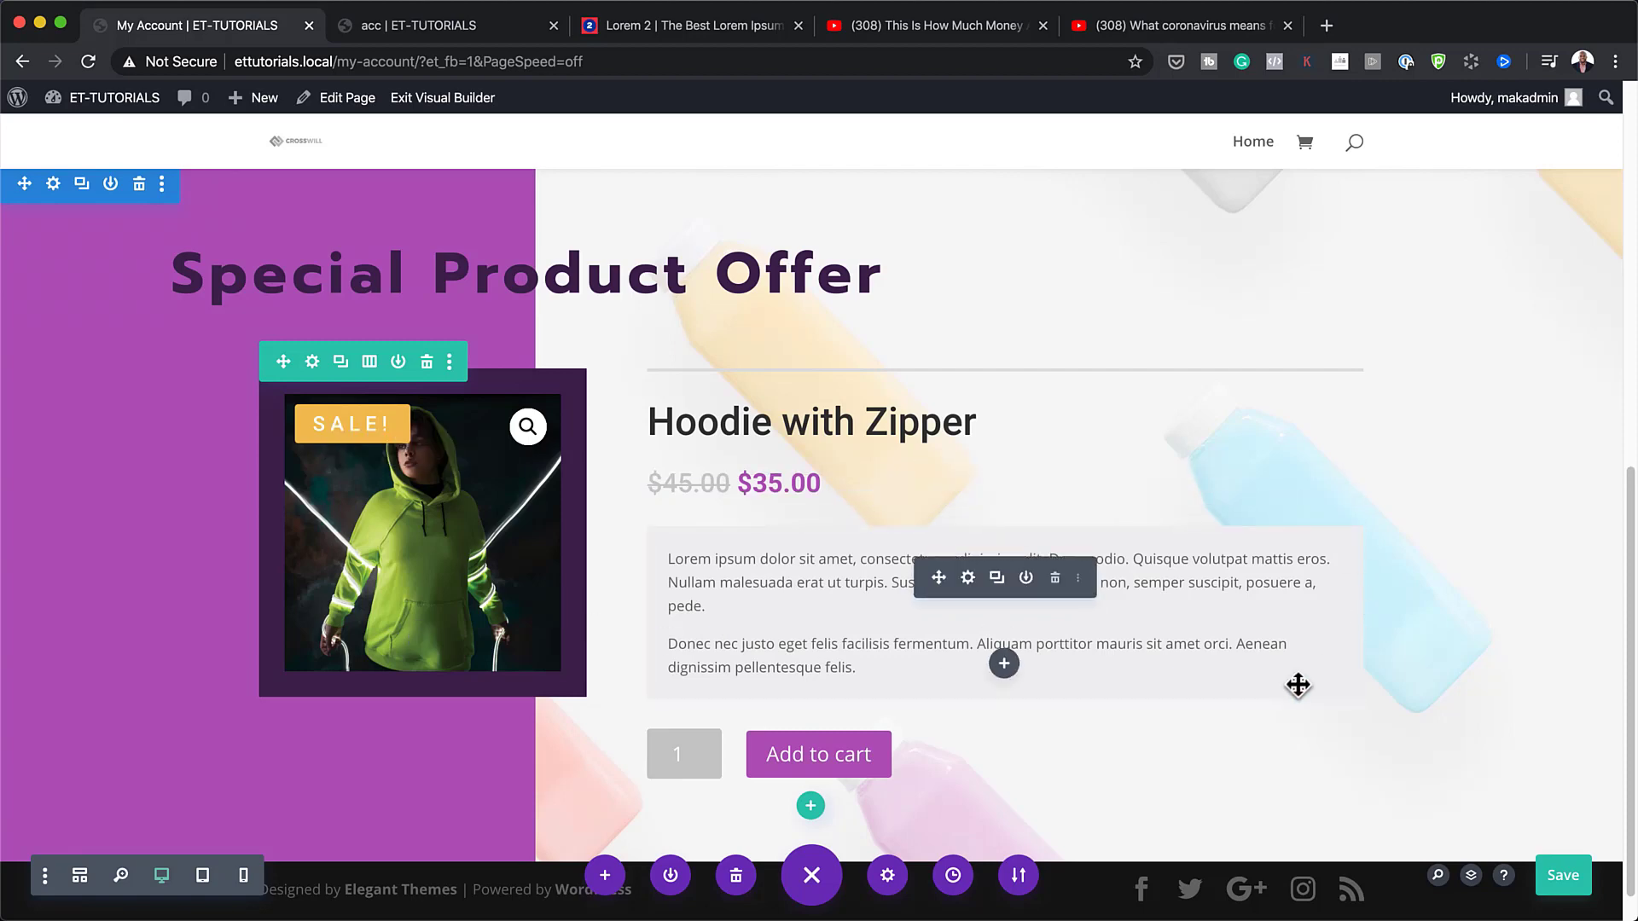
{"action": "scroll", "coordinate": [1280, 691], "scroll_direction": "down", "scroll_amount": 1}
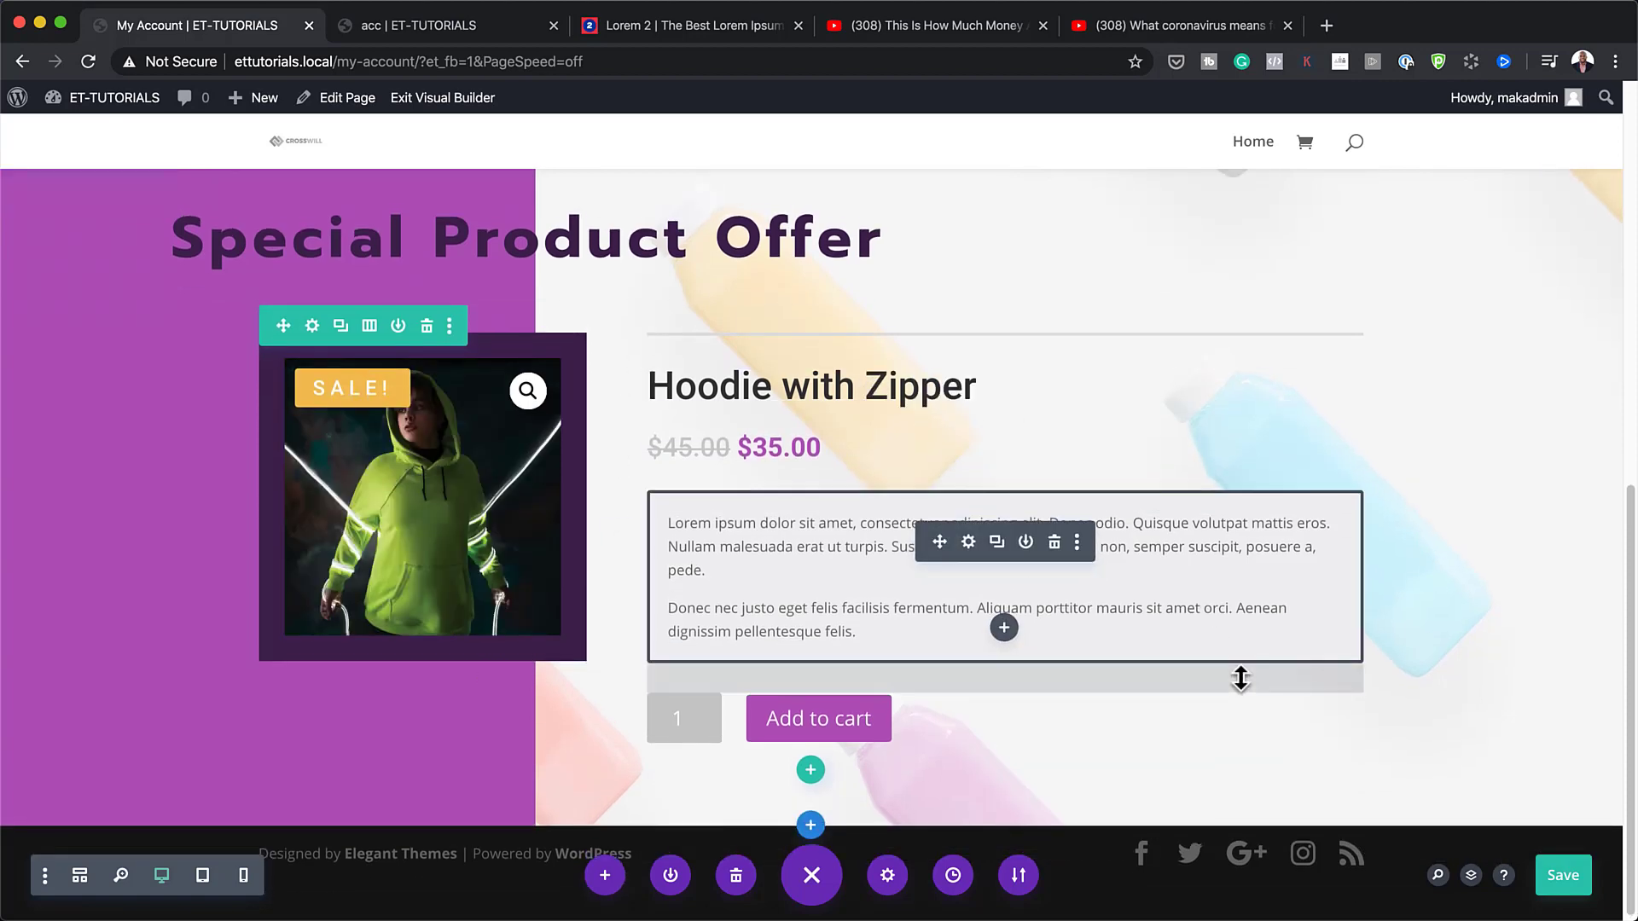
{"action": "scroll", "coordinate": [1240, 678], "scroll_direction": "up", "scroll_amount": 10}
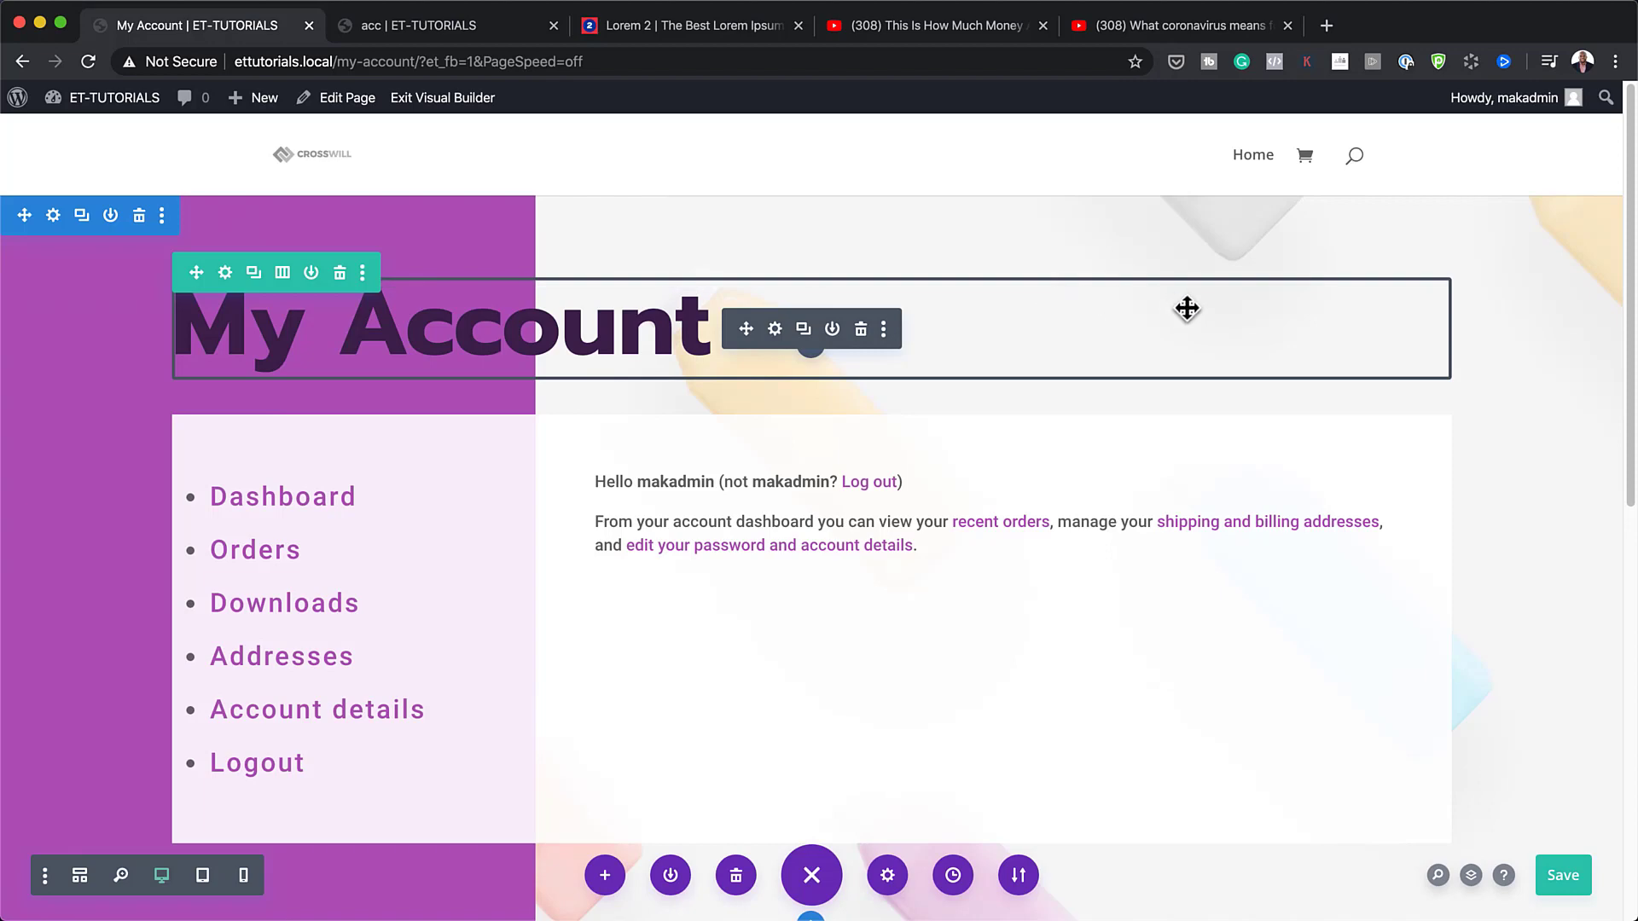
{"action": "scroll", "coordinate": [1503, 382], "scroll_direction": "down", "scroll_amount": 2}
{"action": "scroll", "coordinate": [1503, 381], "scroll_direction": "down", "scroll_amount": 10}
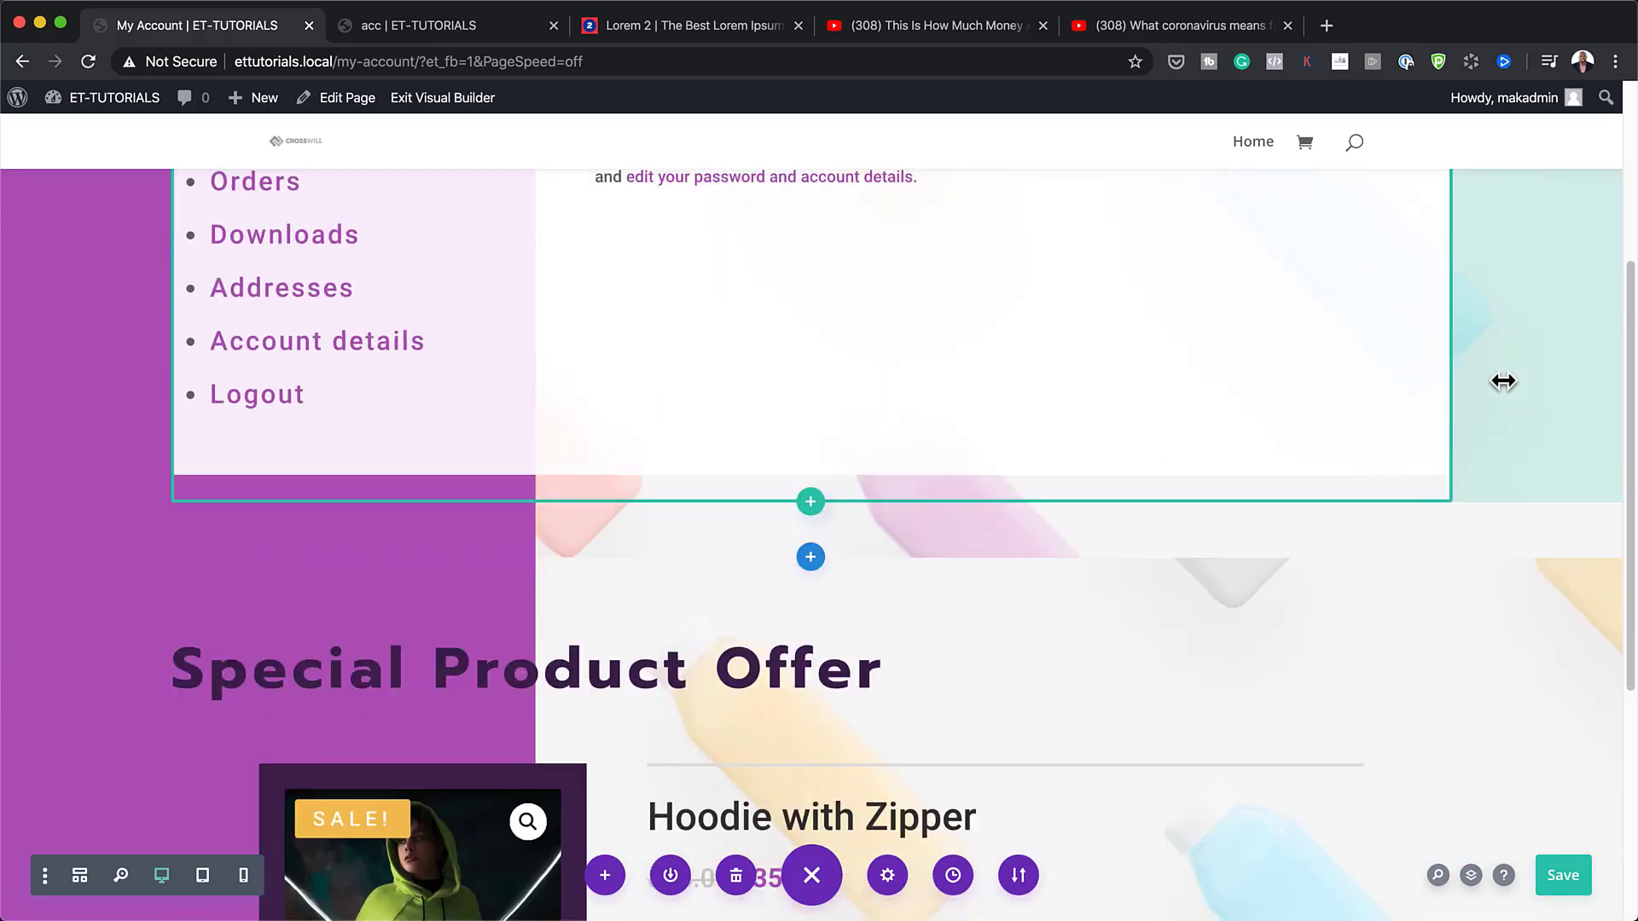
{"action": "scroll", "coordinate": [1503, 382], "scroll_direction": "down", "scroll_amount": 2}
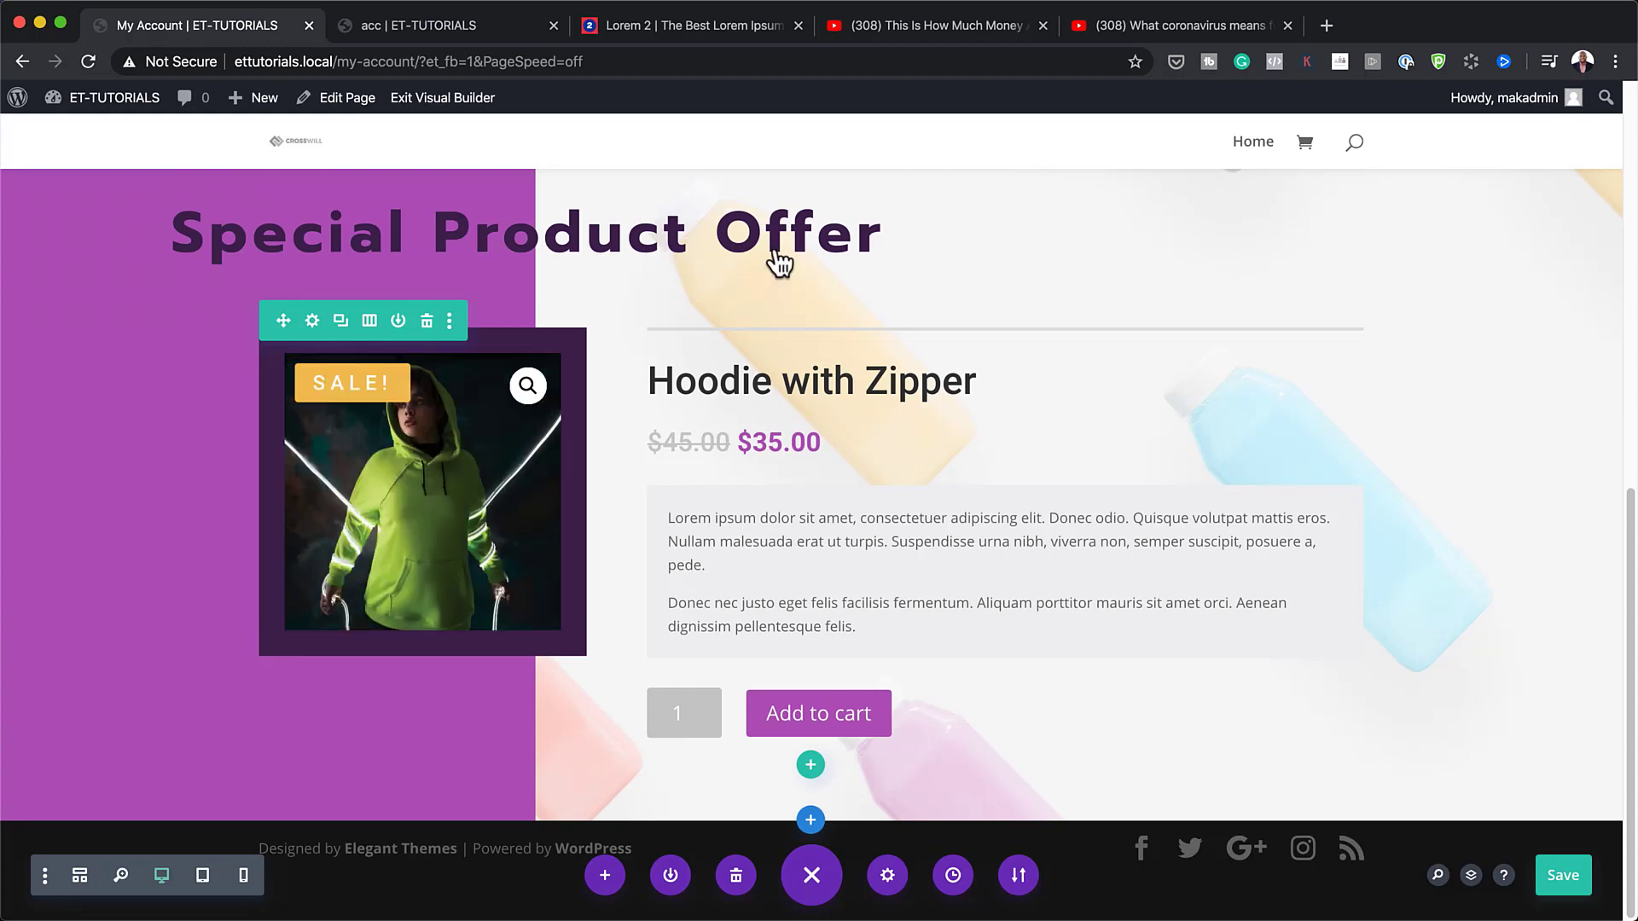
{"action": "scroll", "coordinate": [1548, 581], "scroll_direction": "up", "scroll_amount": 1}
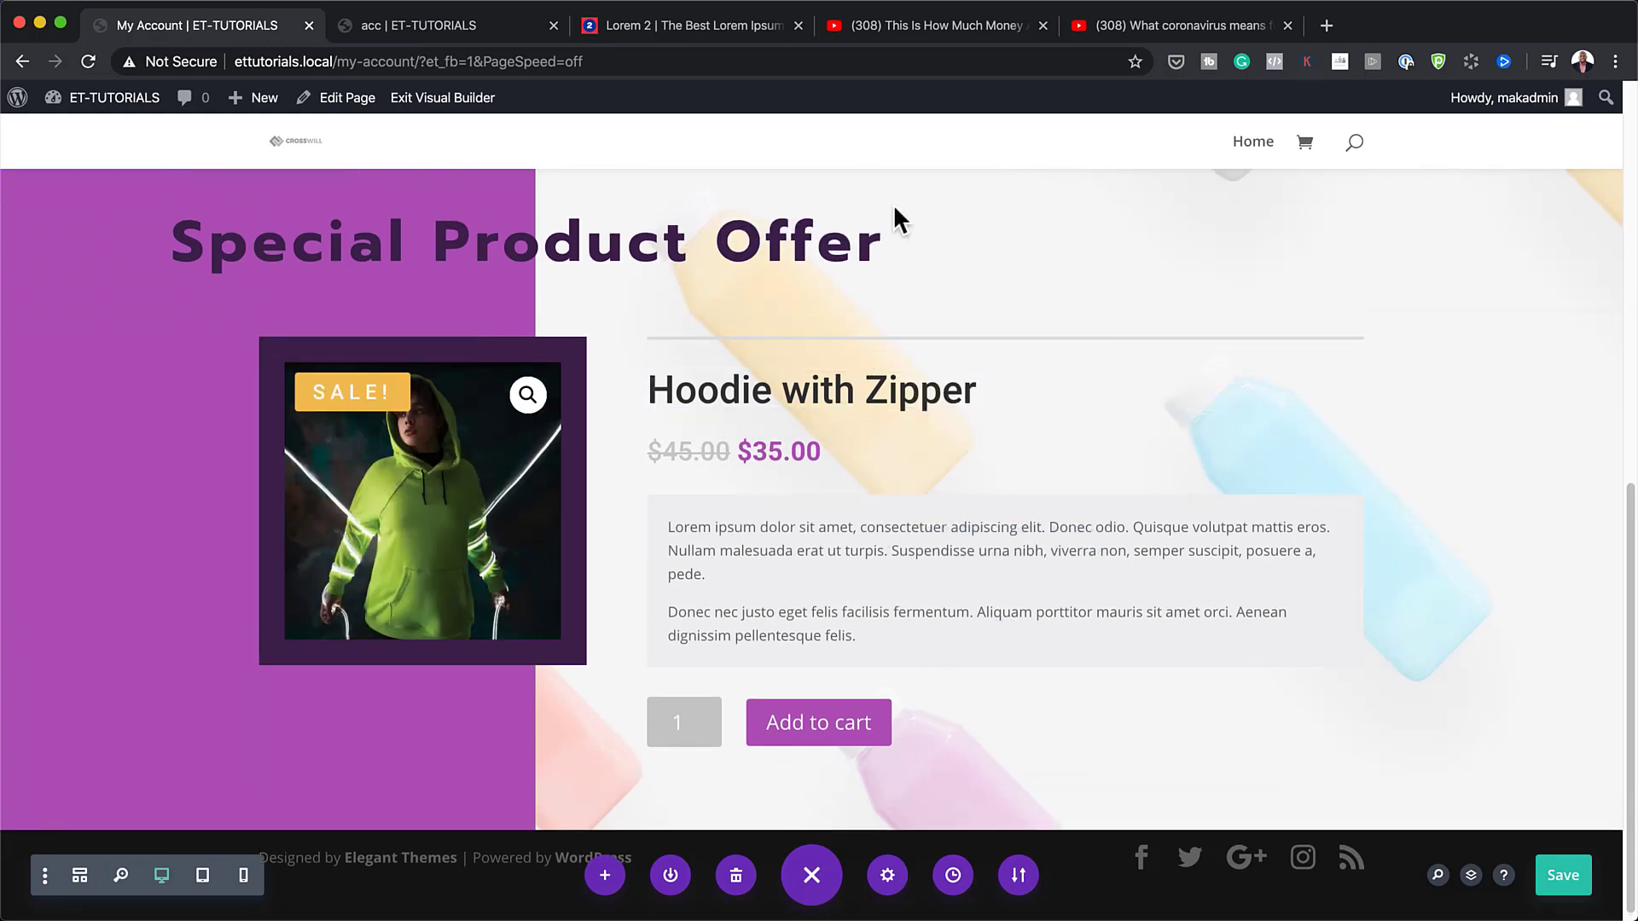
{"action": "scroll", "coordinate": [1202, 437], "scroll_direction": "up", "scroll_amount": 3}
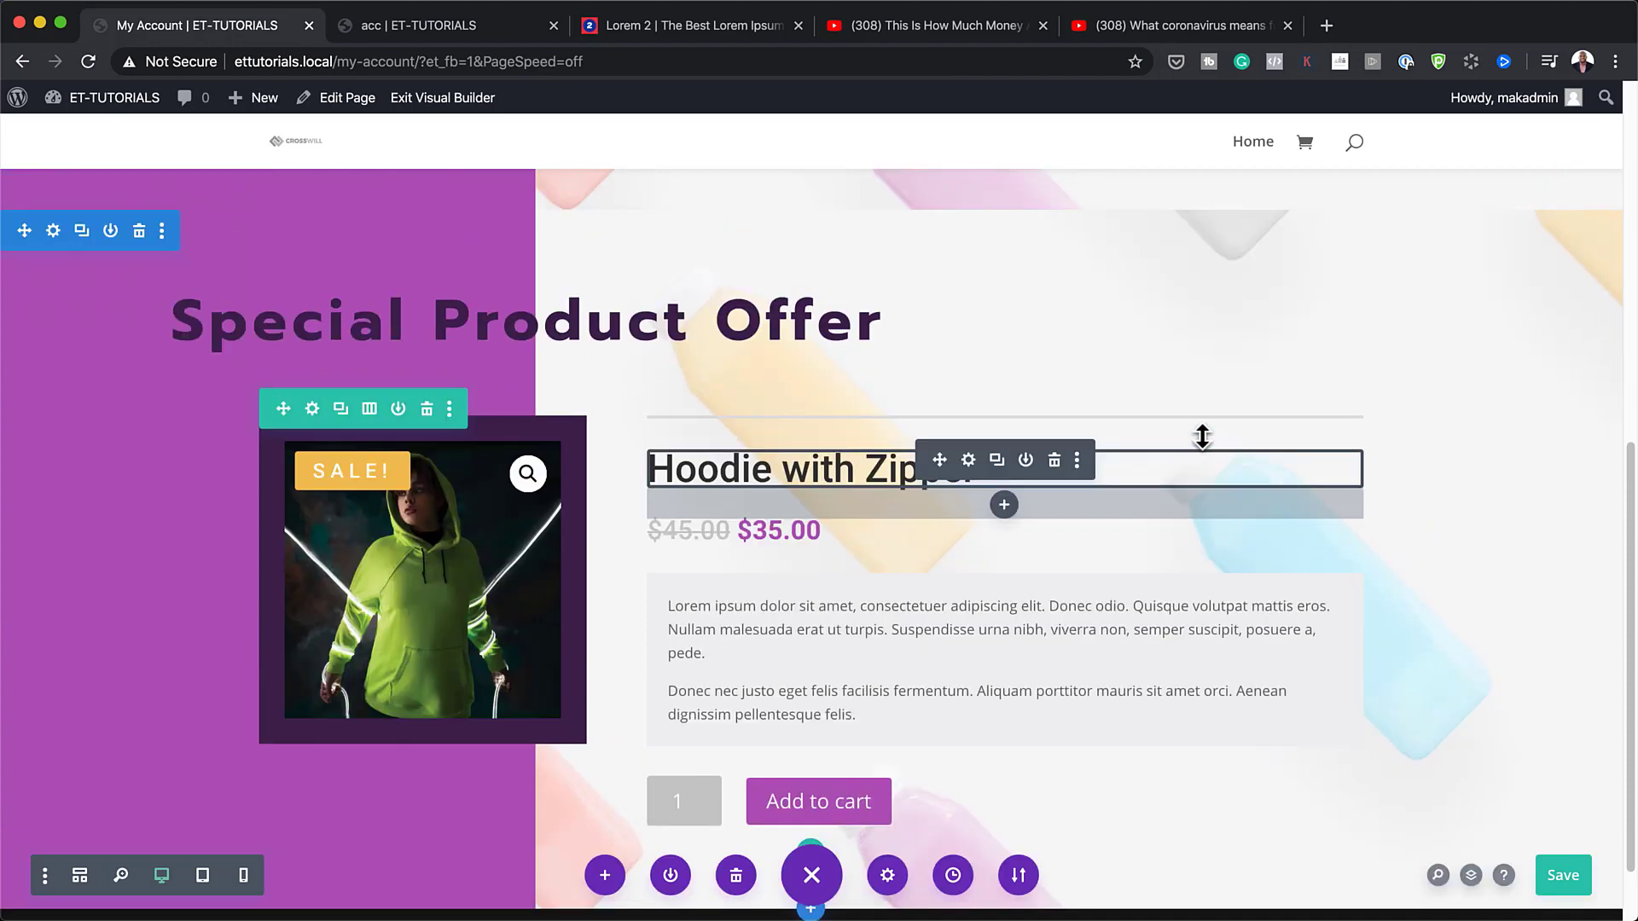
- Switch to the finished acc page and examine its repeated product offers and My Account section for comparison
{"action": "key", "text": "ctrl+Tab"}
{"action": "scroll", "coordinate": [749, 530], "scroll_direction": "up", "scroll_amount": 3}
{"action": "scroll", "coordinate": [747, 536], "scroll_direction": "down", "scroll_amount": 10}
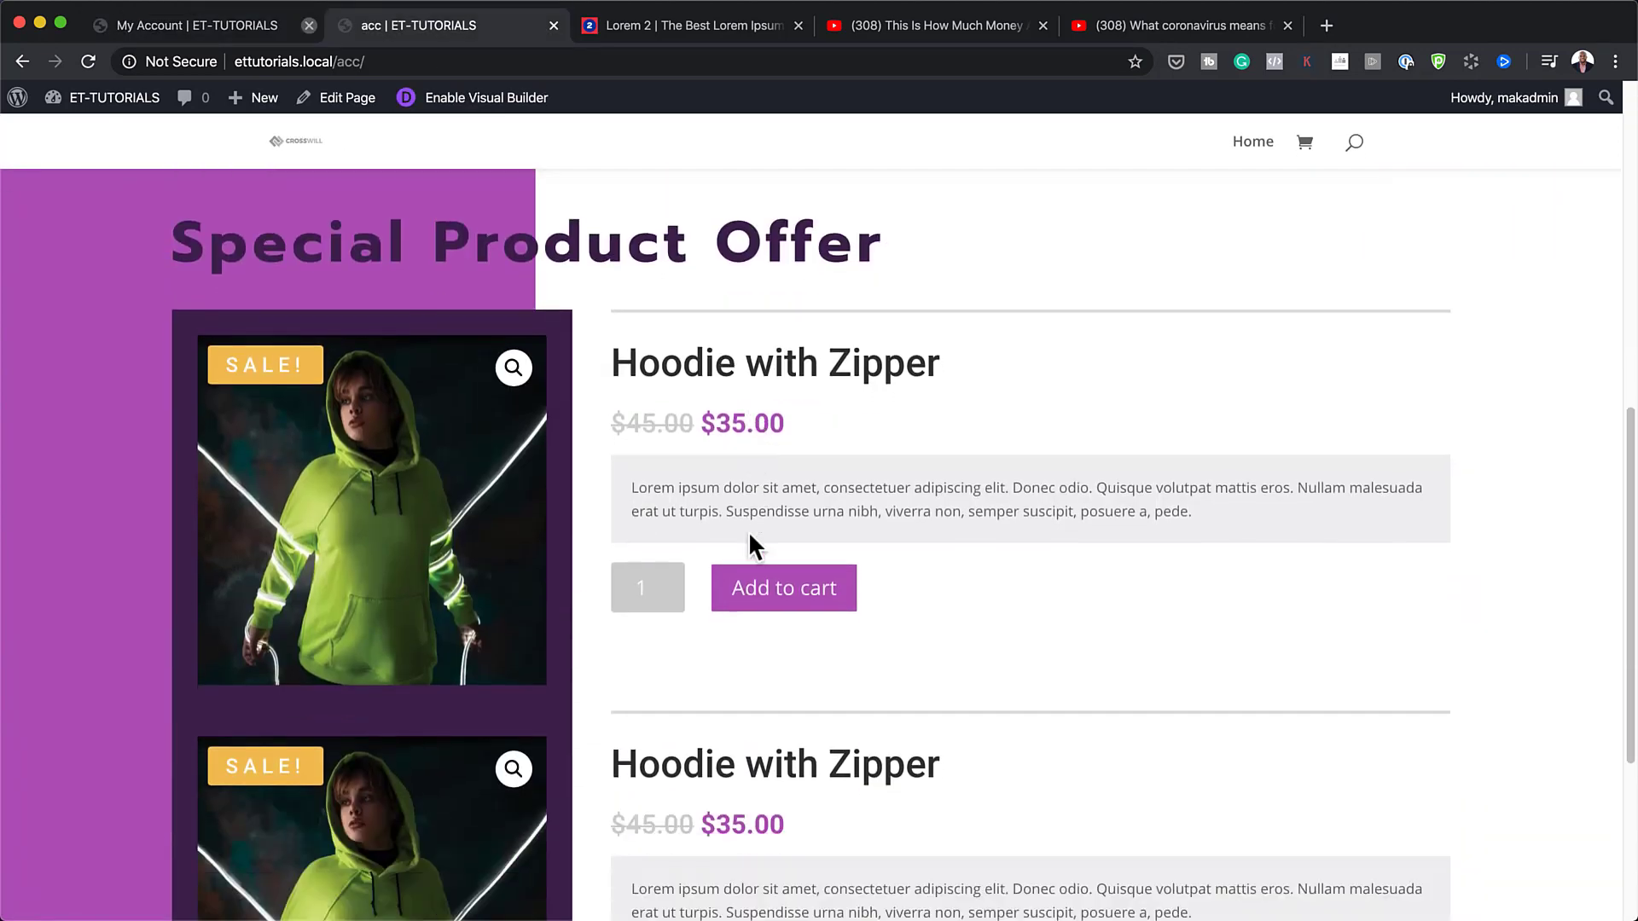
{"action": "scroll", "coordinate": [995, 577], "scroll_direction": "down", "scroll_amount": 2}
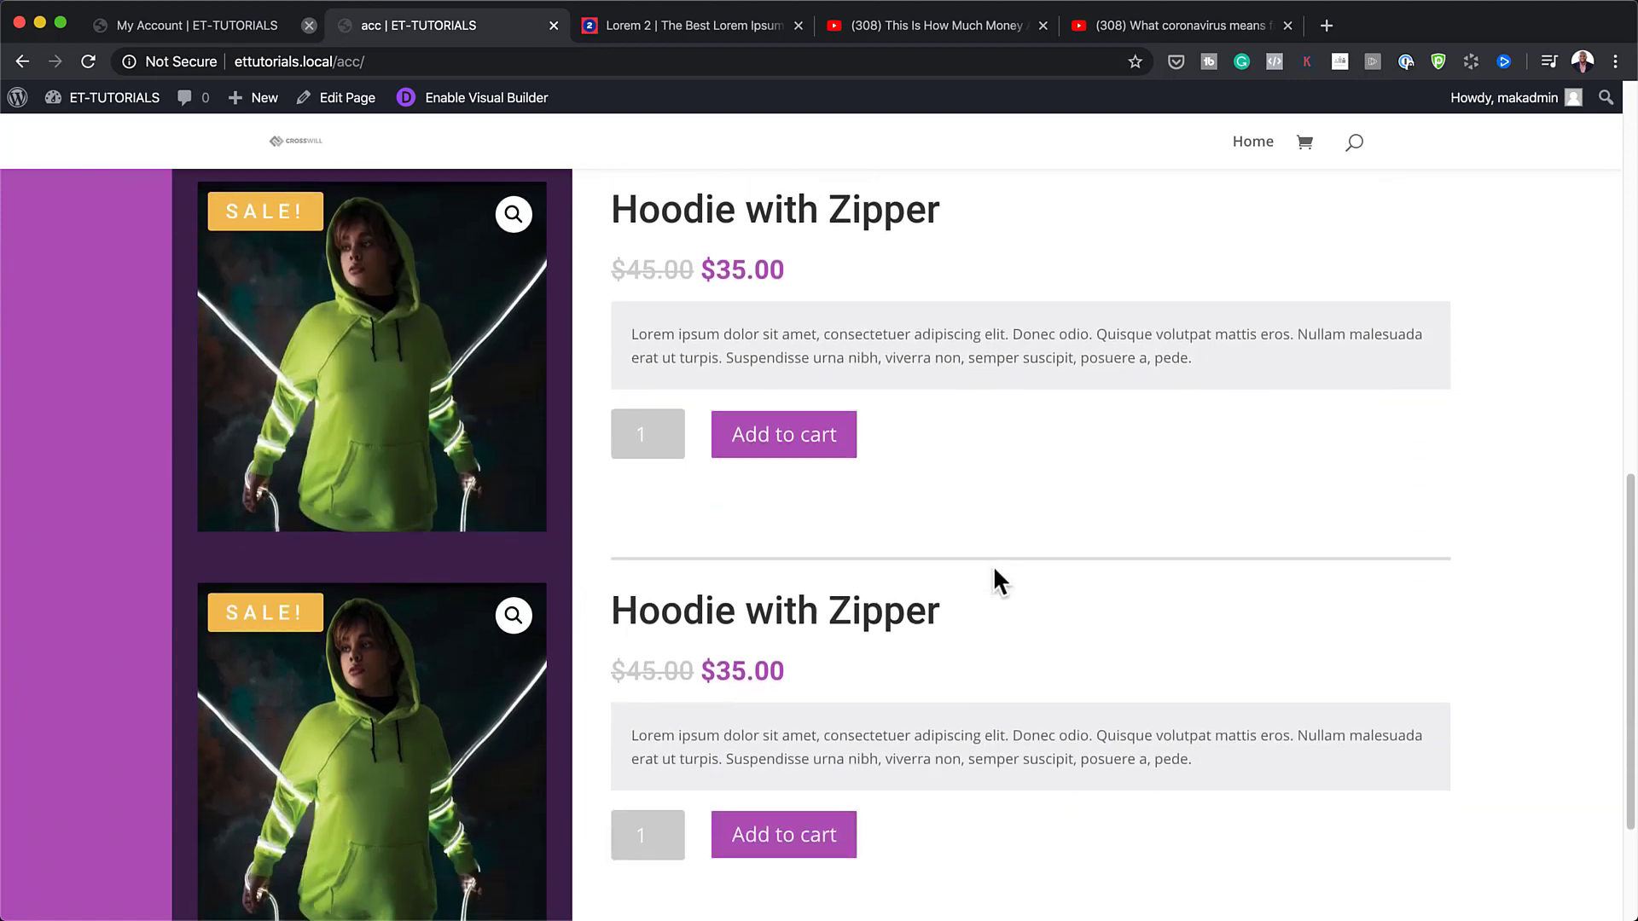
{"action": "scroll", "coordinate": [994, 571], "scroll_direction": "down", "scroll_amount": 1}
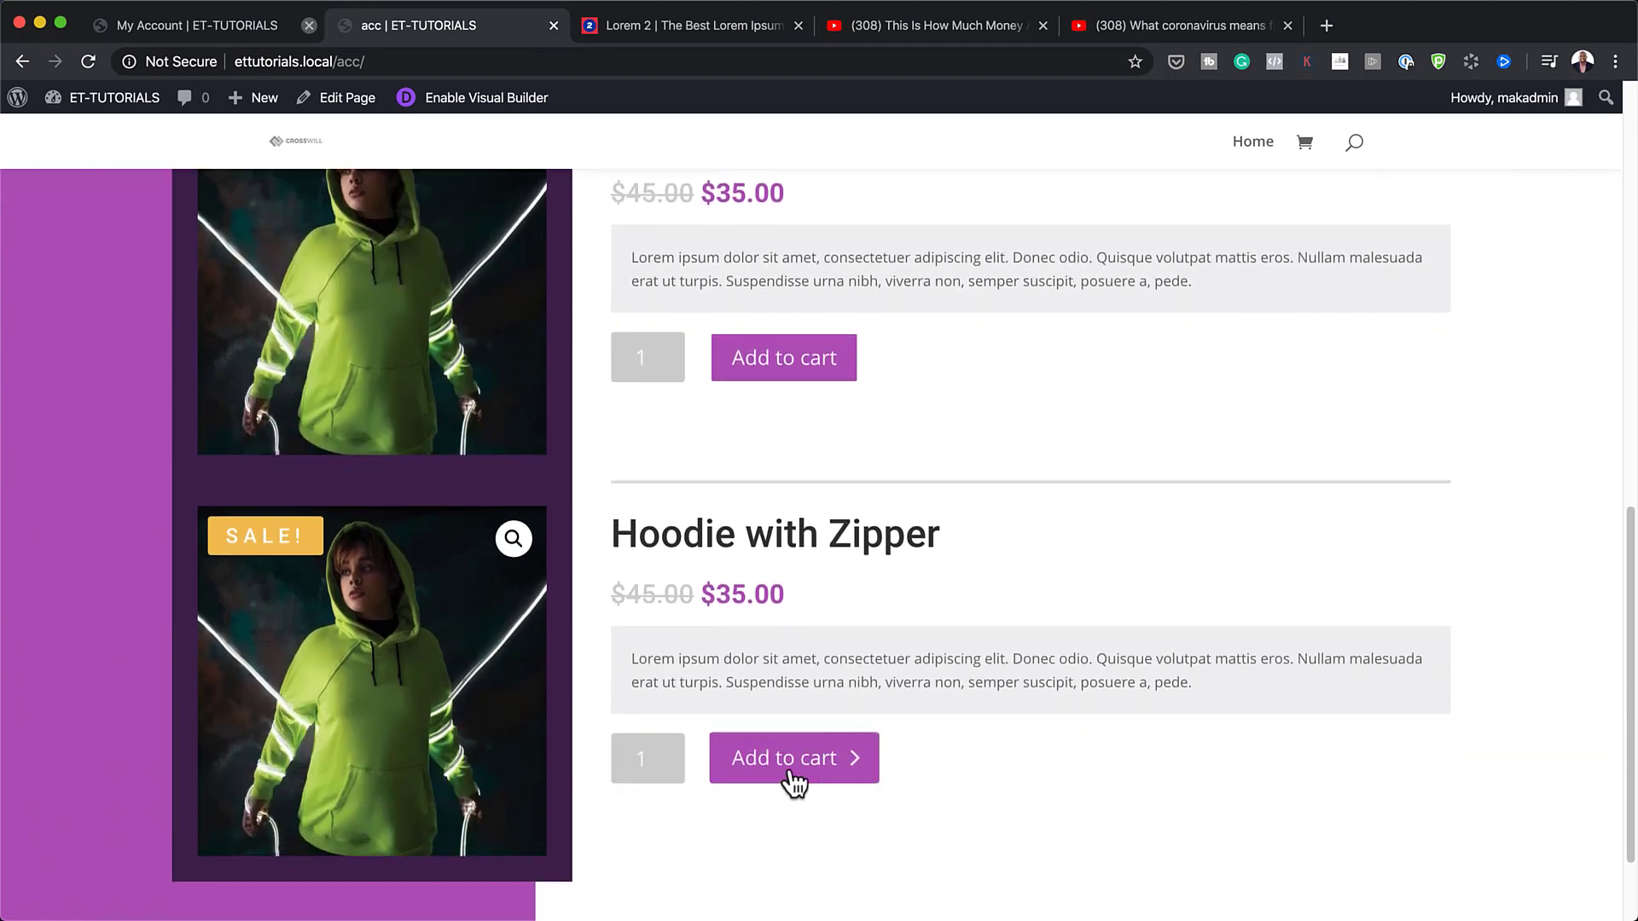
{"action": "scroll", "coordinate": [1169, 622], "scroll_direction": "up", "scroll_amount": 2}
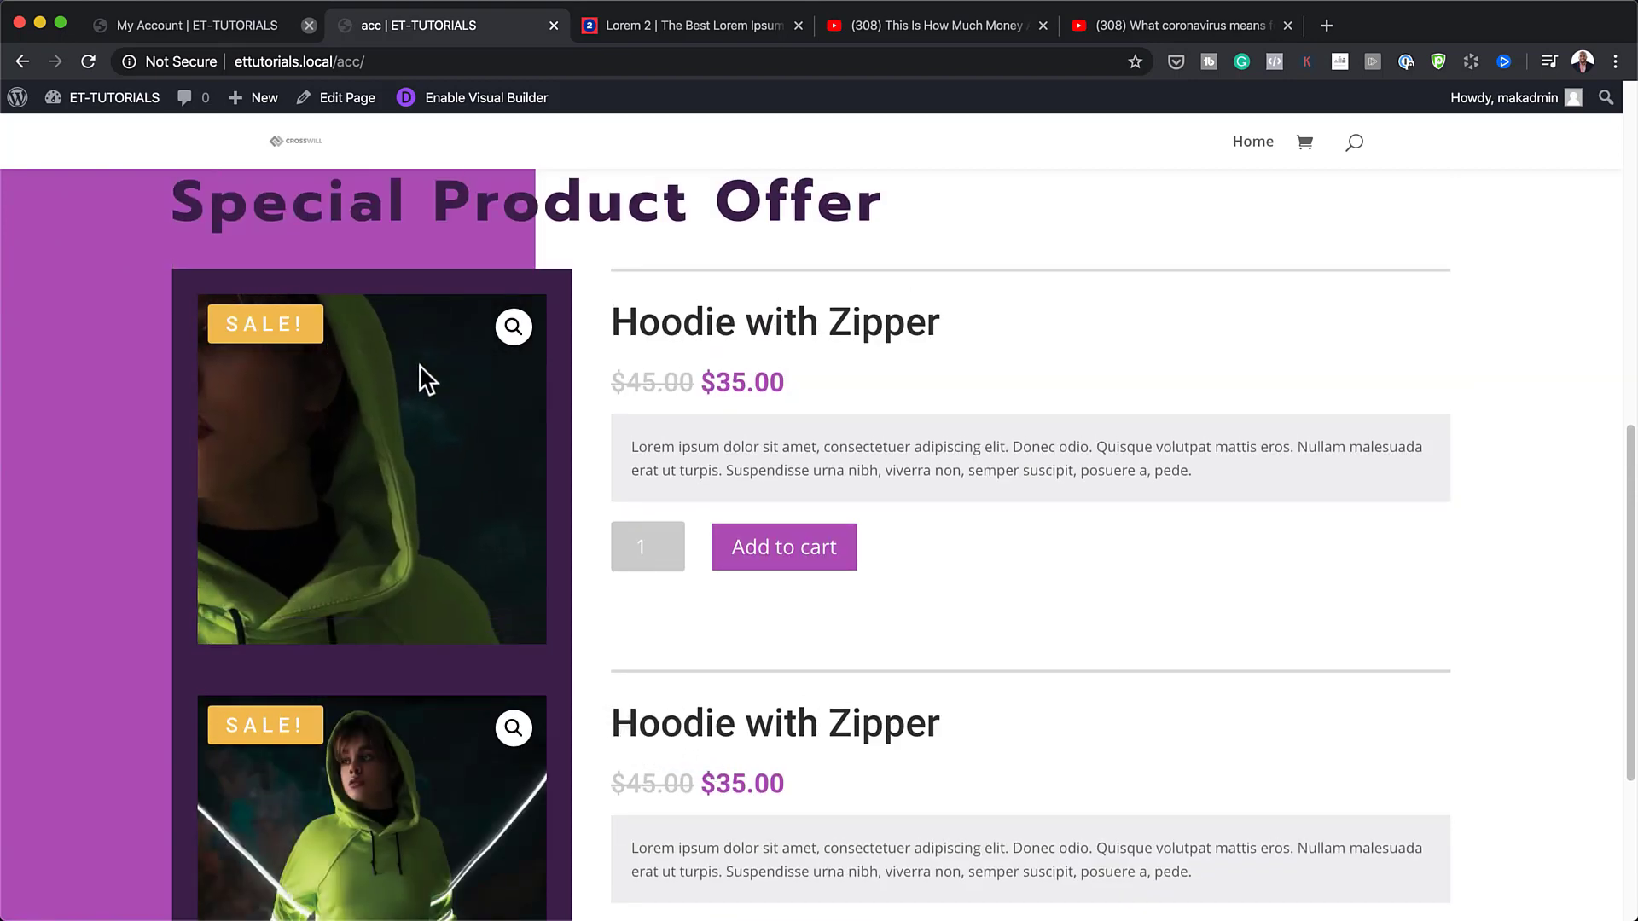
{"action": "scroll", "coordinate": [1148, 601], "scroll_direction": "up", "scroll_amount": 2}
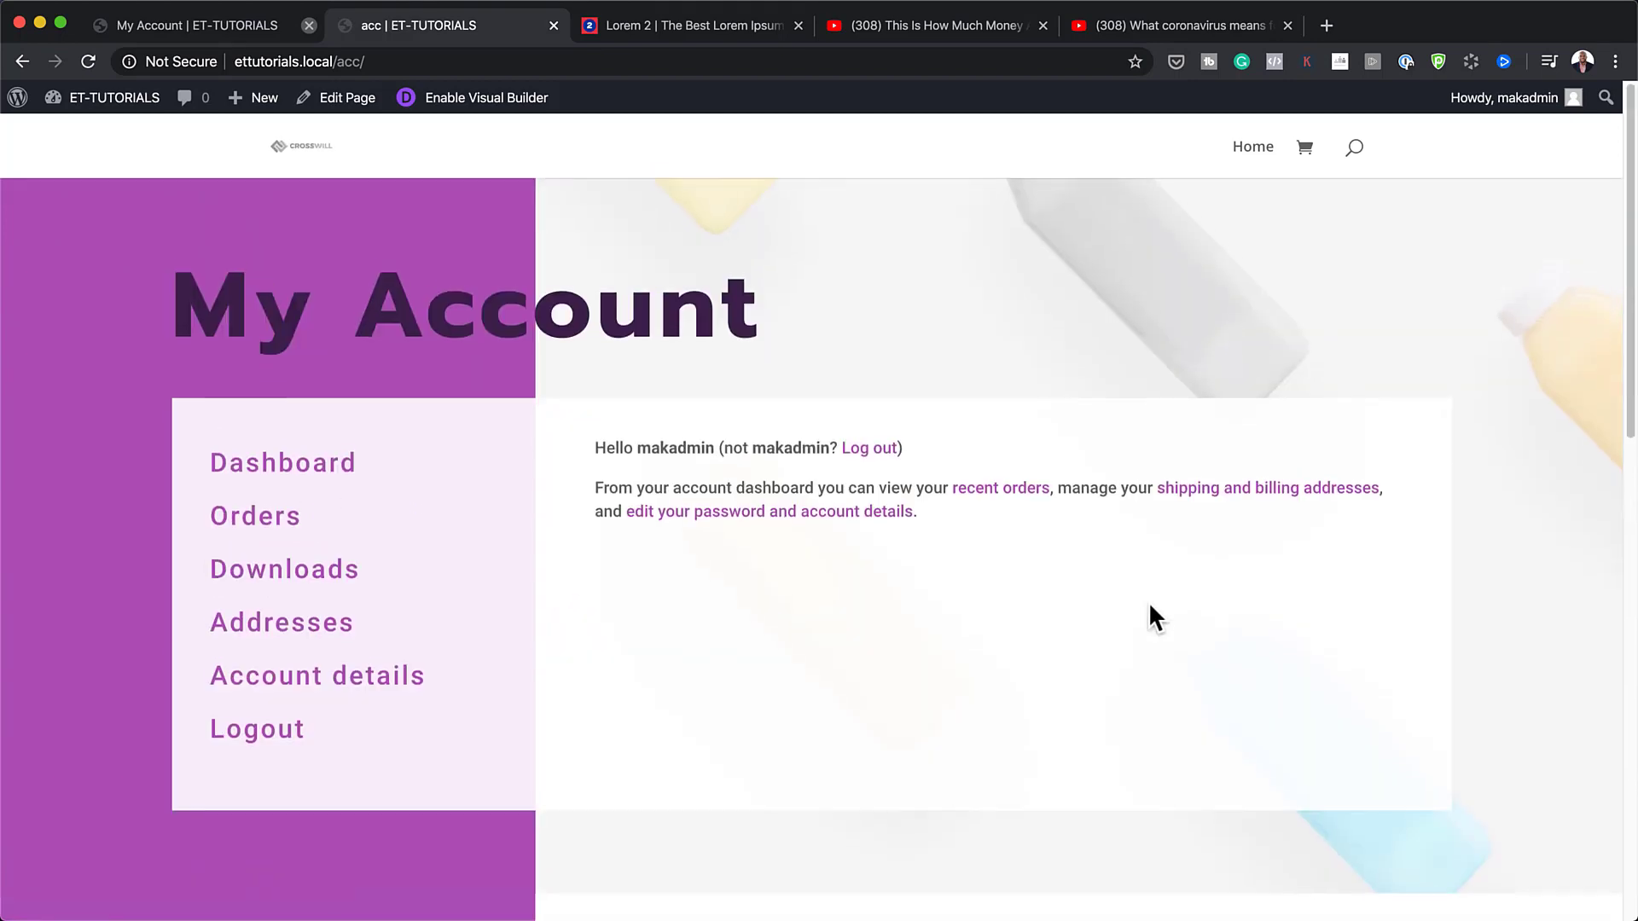